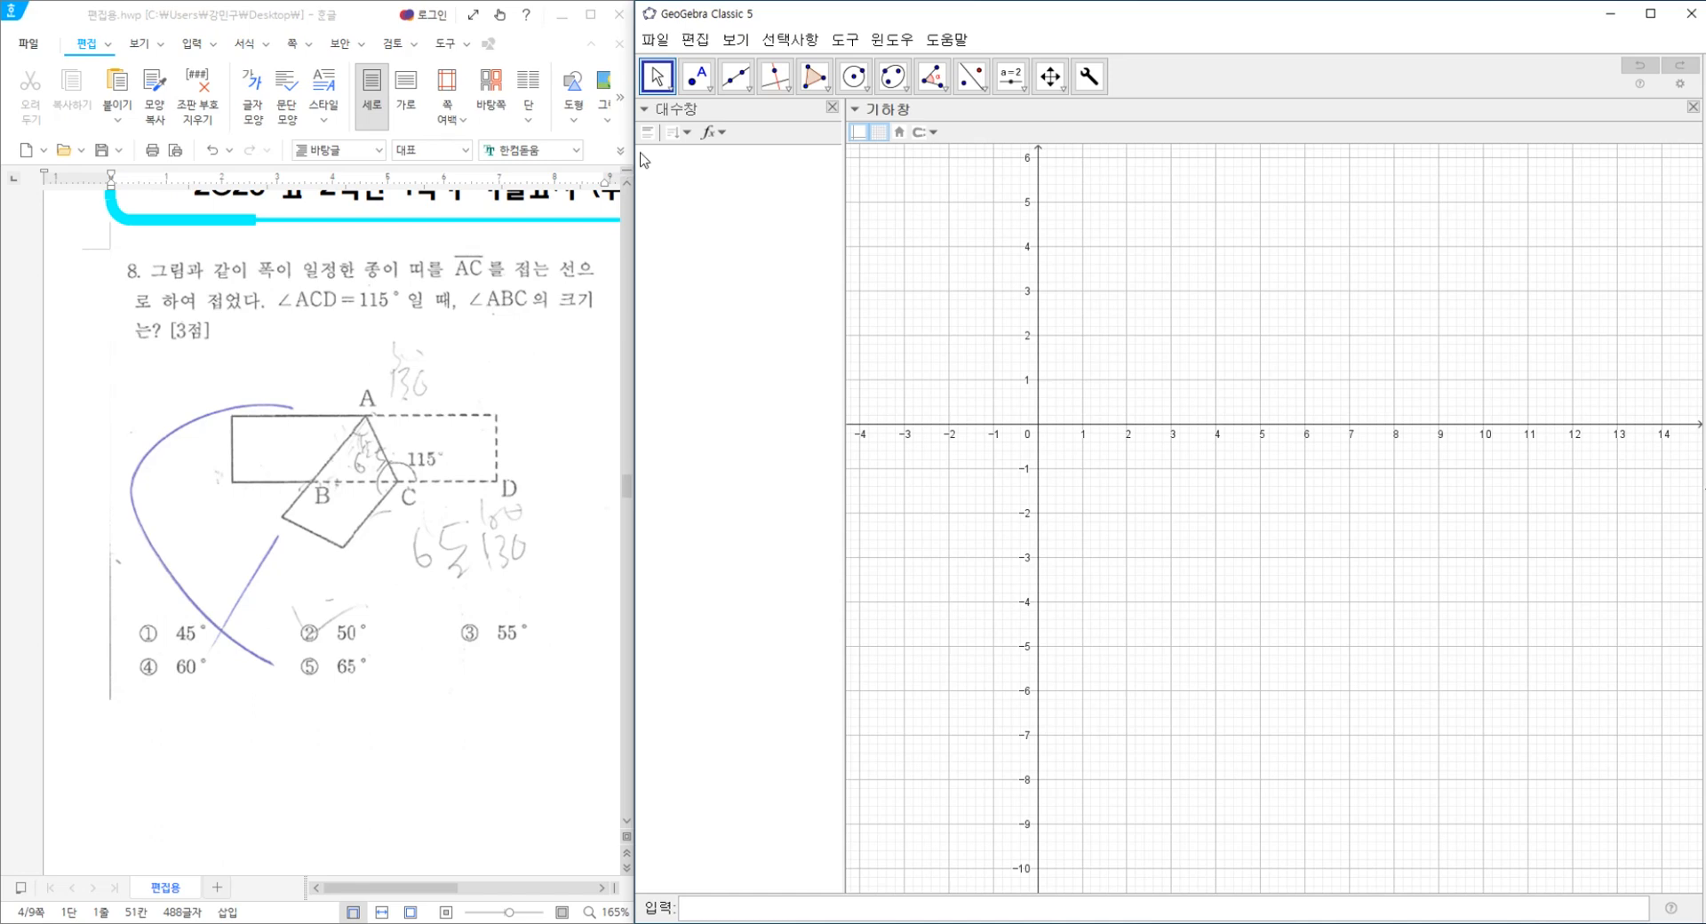
Plot the strip's corner points at (0, 0), (0, 2), (12, 0) and (12, 2), plus a point at (7, 0).
{"action": "left_click", "coordinate": [697, 76]}
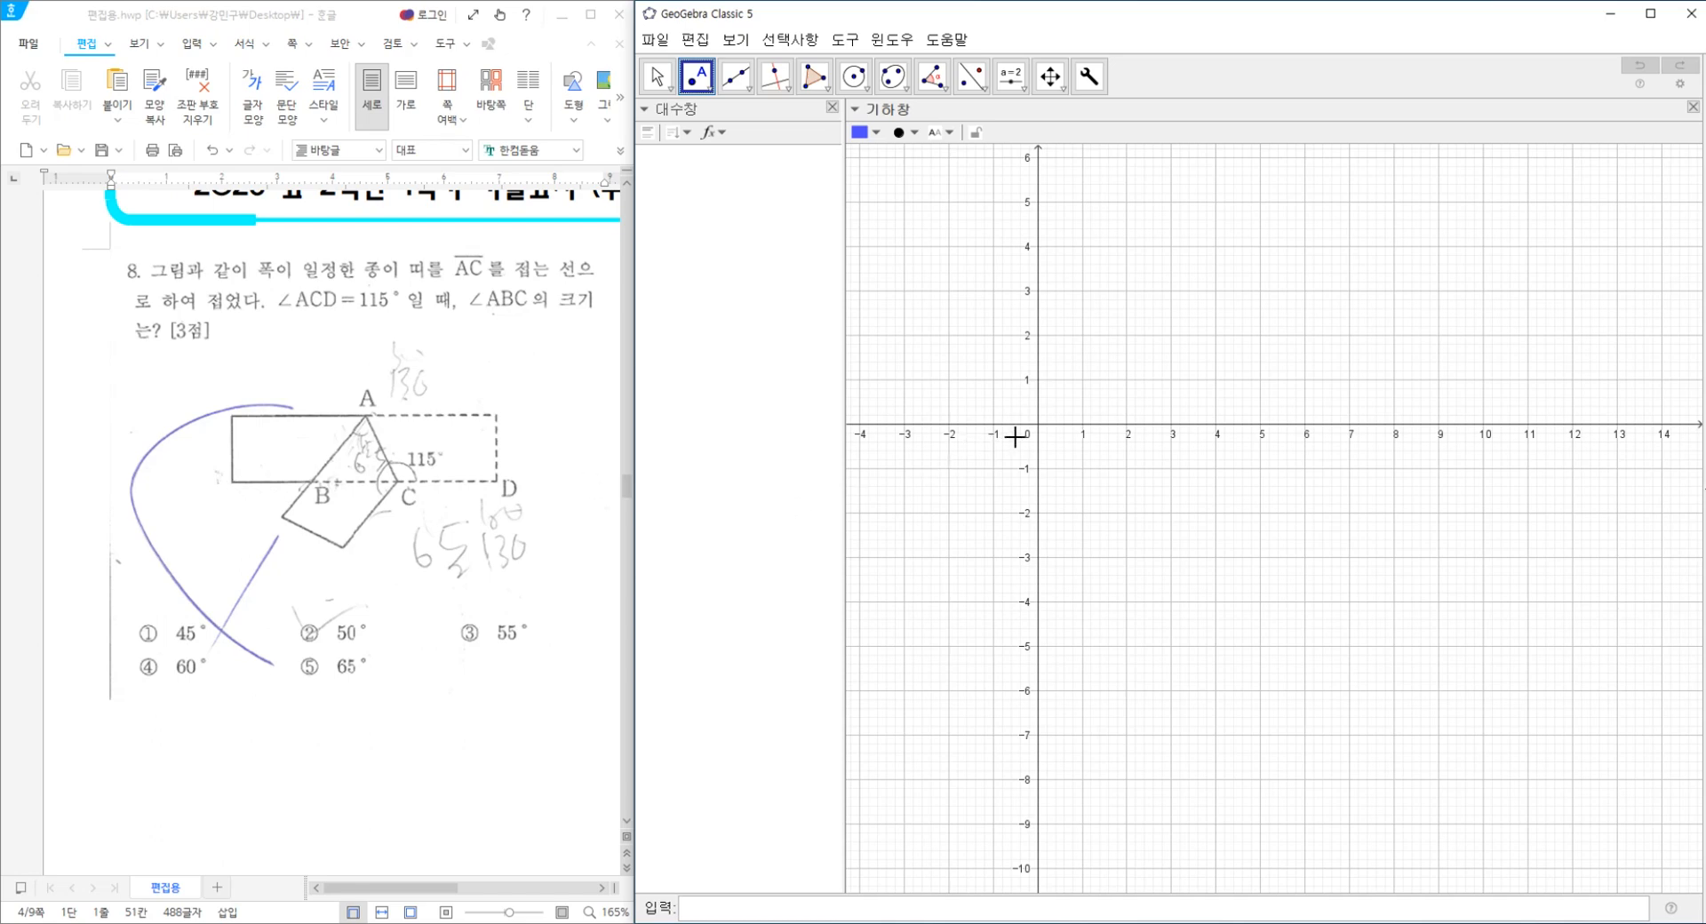
{"action": "left_click", "coordinate": [1038, 423]}
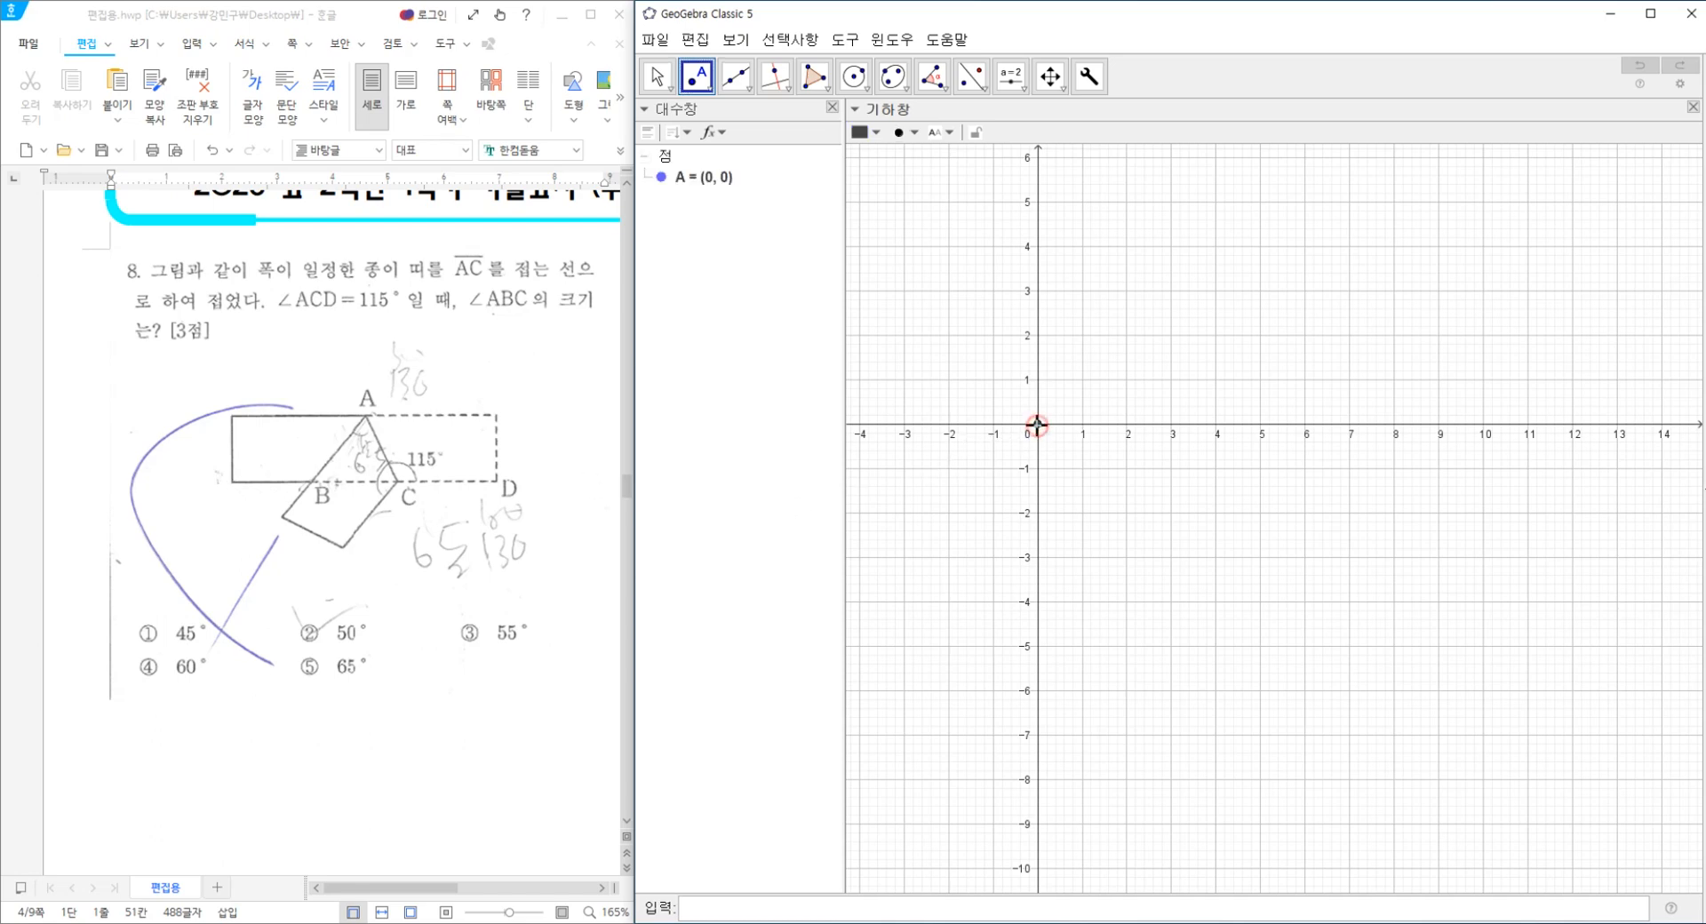
{"action": "left_click", "coordinate": [1038, 337]}
{"action": "left_click", "coordinate": [1574, 425]}
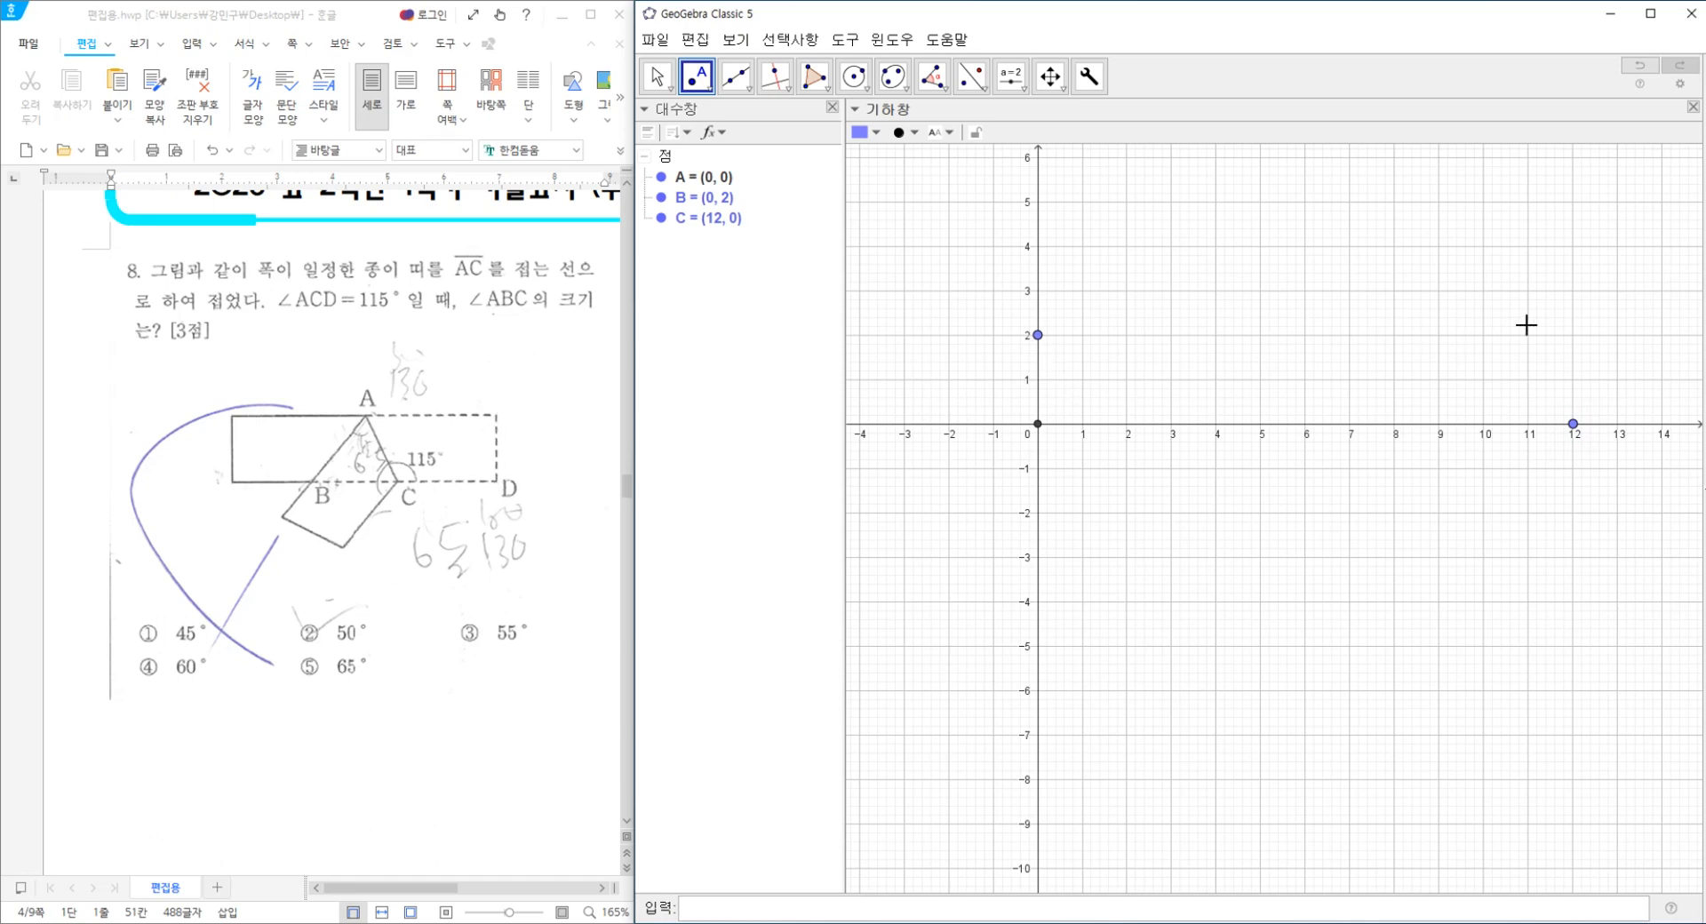
{"action": "left_click", "coordinate": [1572, 335]}
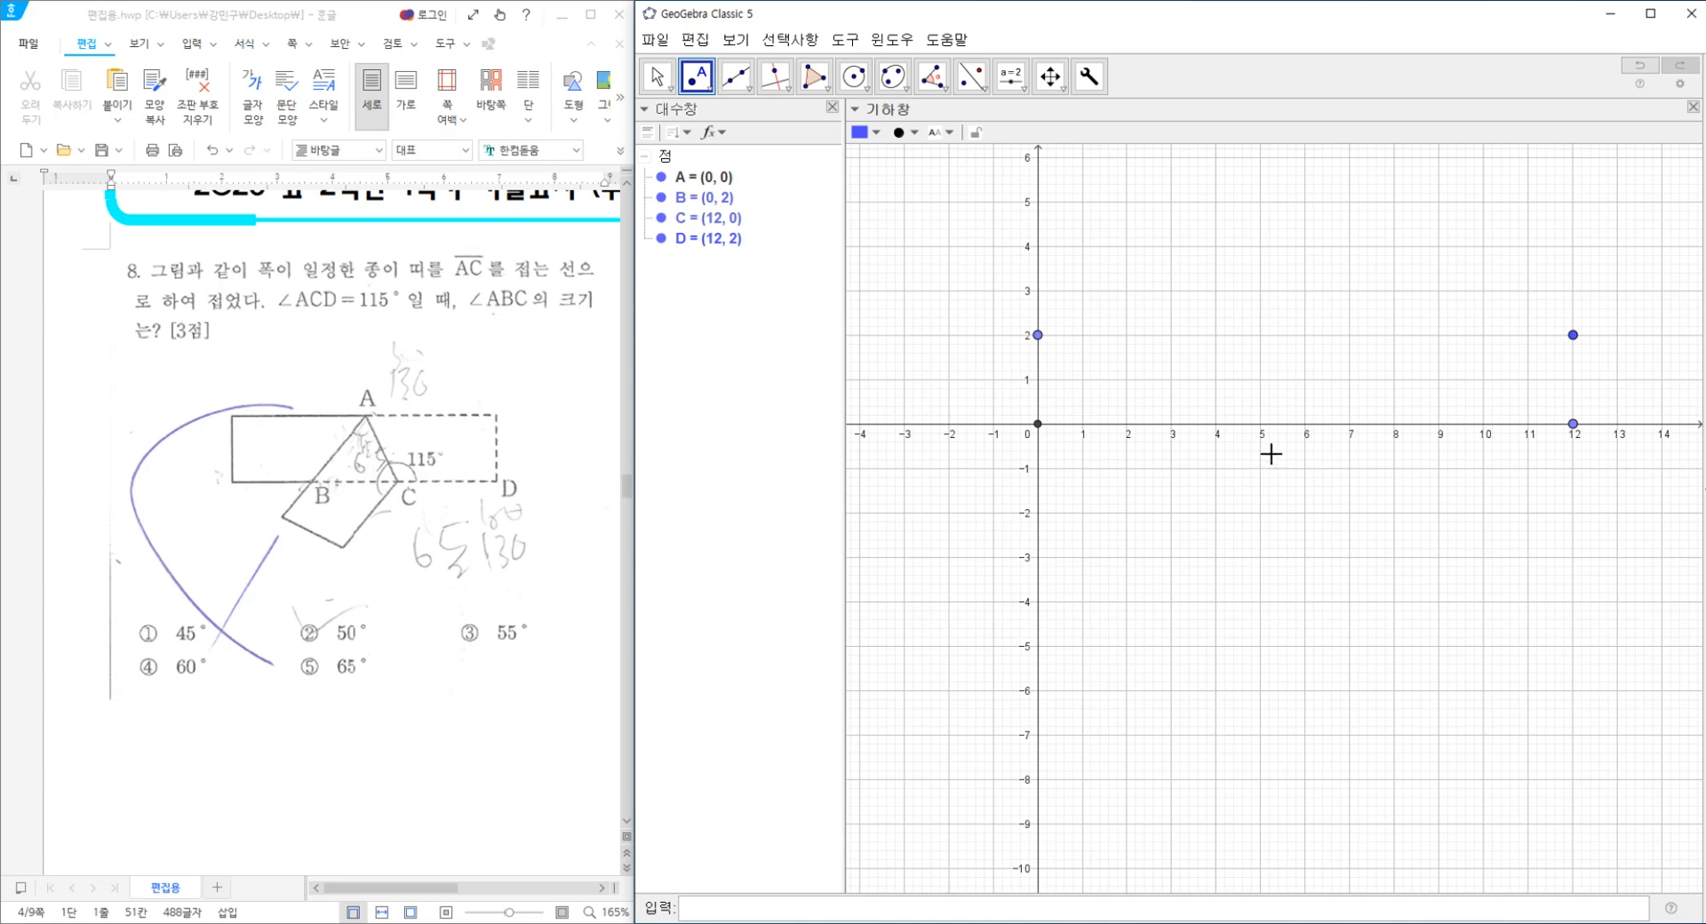
{"action": "left_click", "coordinate": [1350, 423]}
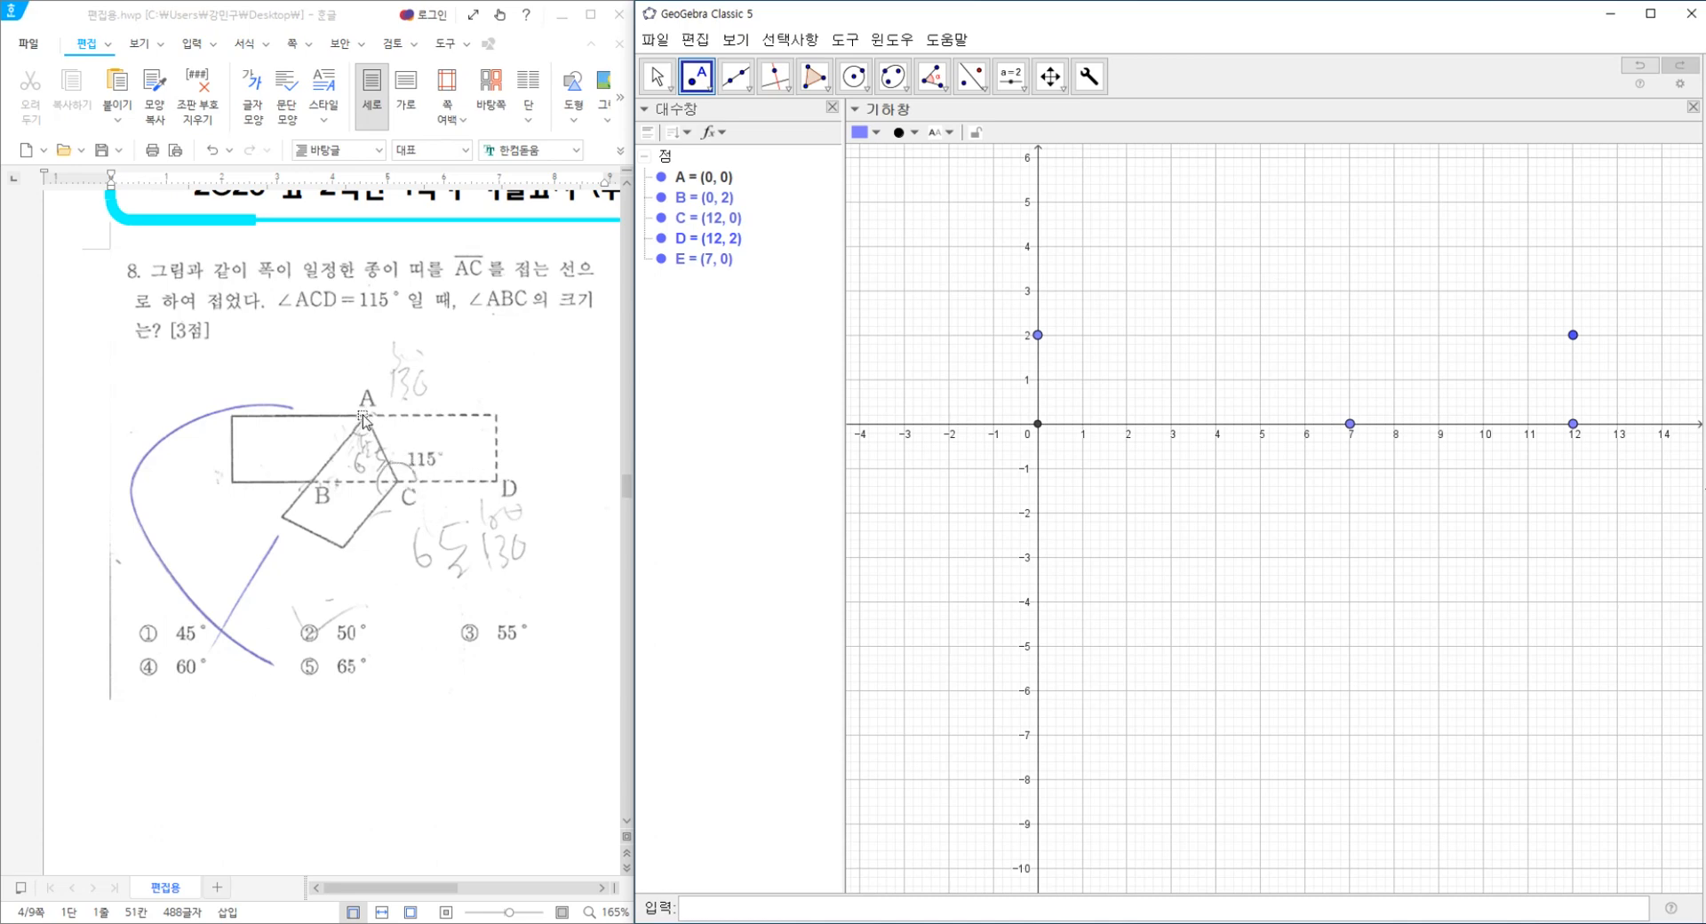
Rotate the point (12, 0) by 115° counterclockwise about the point (7, 0).
{"action": "left_click", "coordinate": [986, 89]}
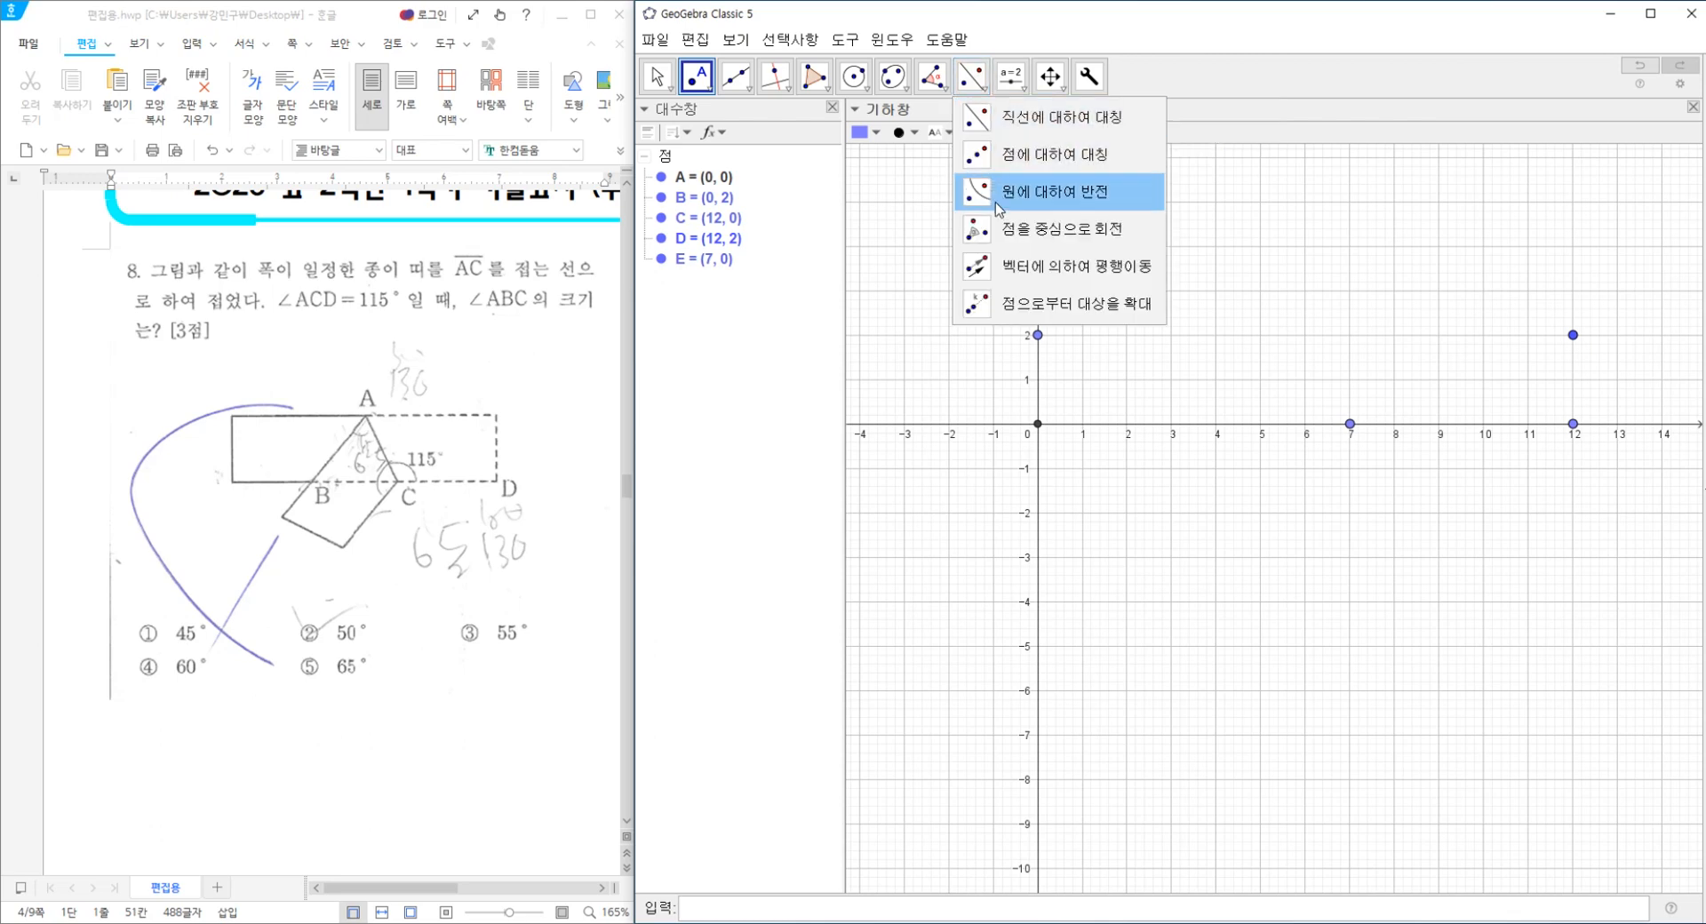
{"action": "left_click", "coordinate": [1036, 233]}
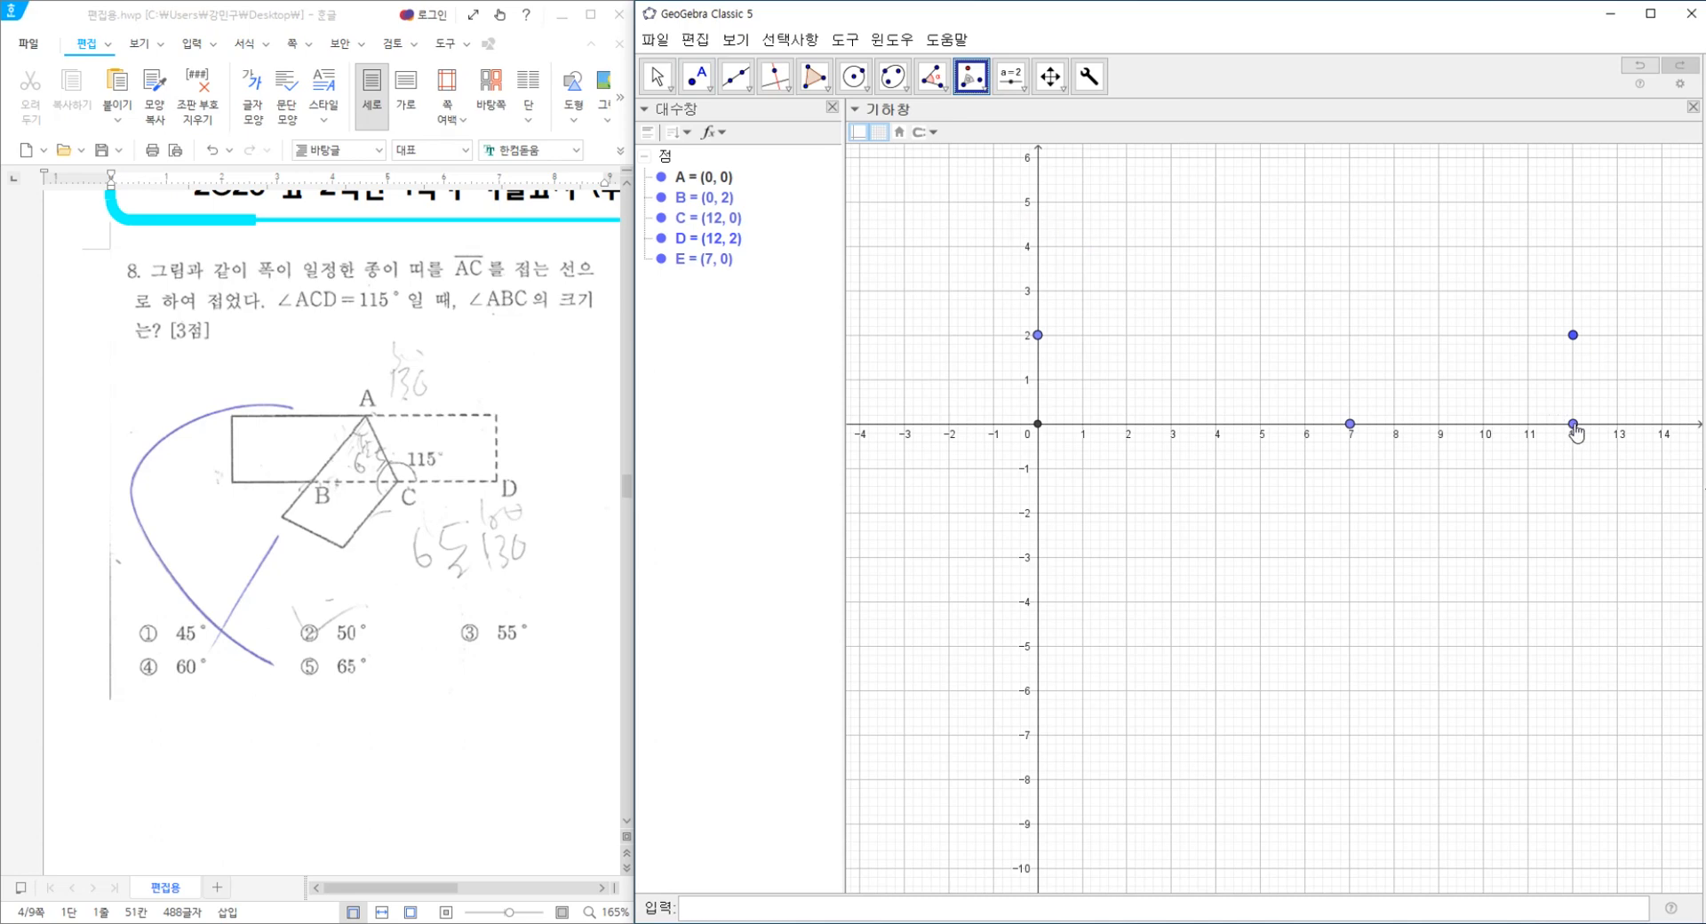
{"action": "left_click", "coordinate": [1573, 426]}
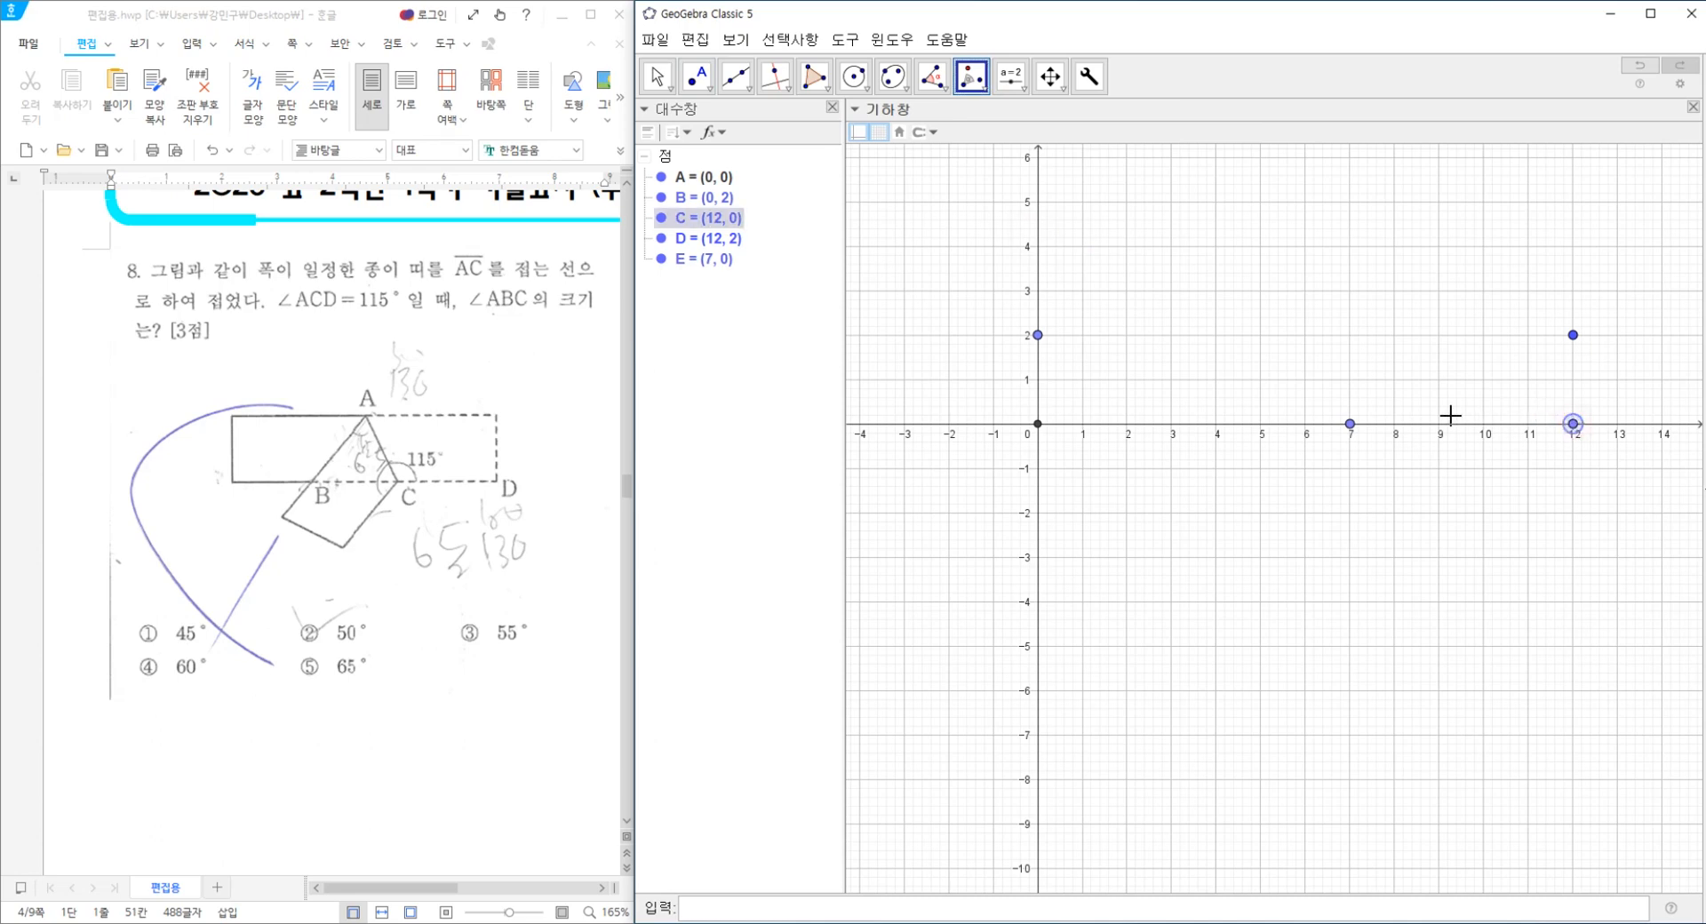
{"action": "left_click", "coordinate": [1350, 424]}
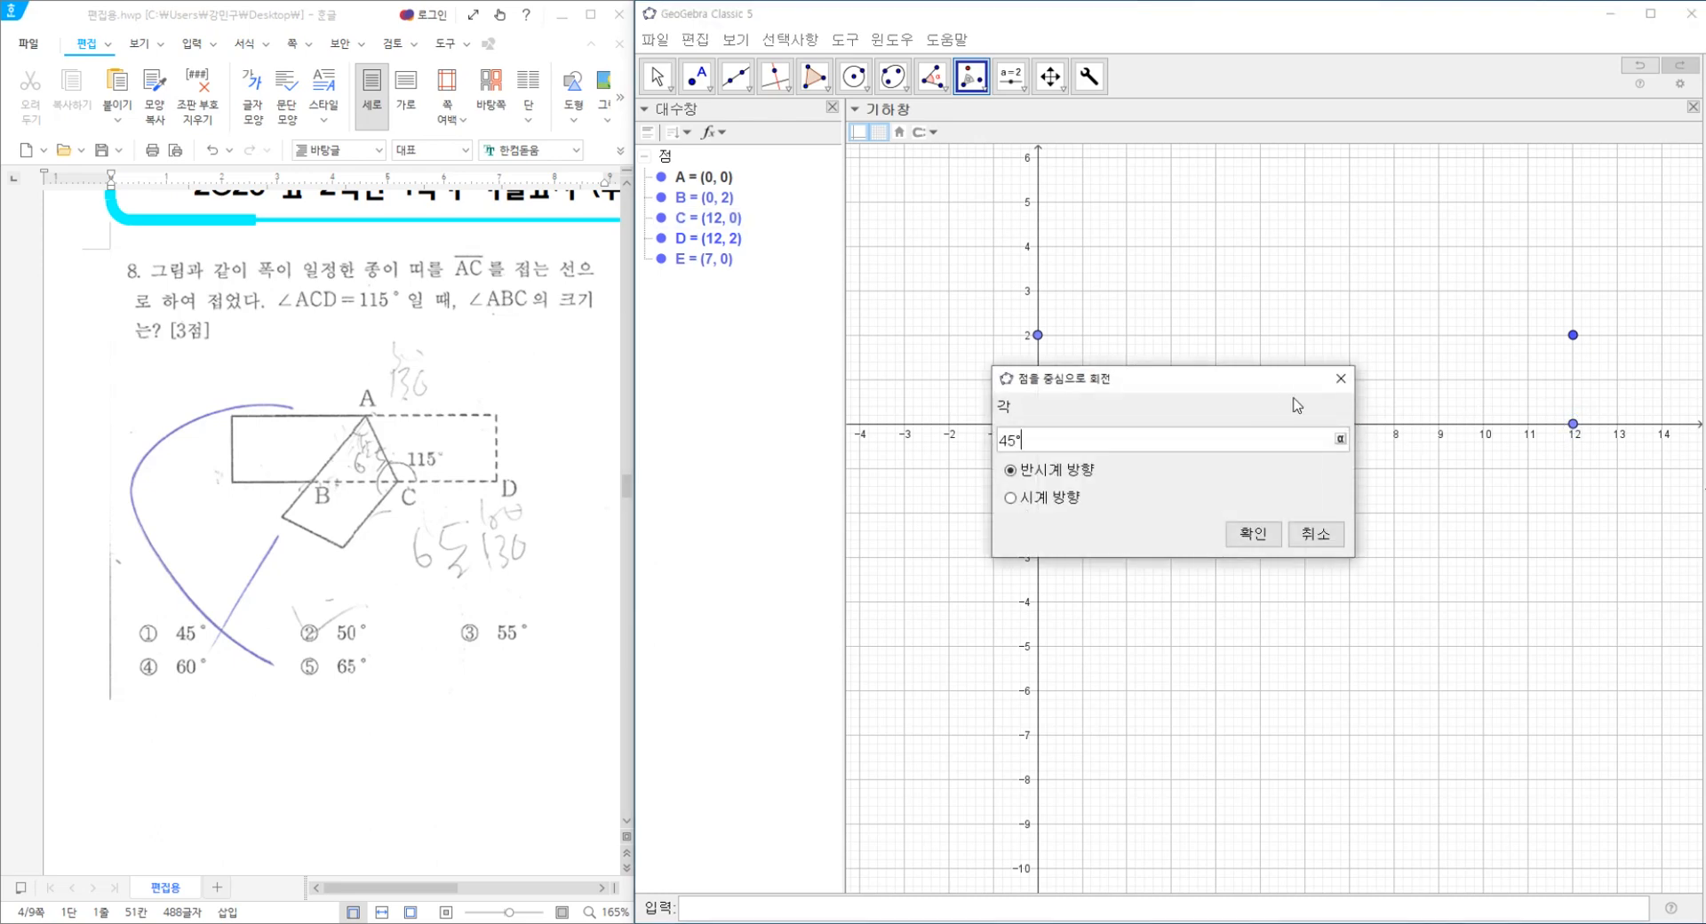
{"action": "left_click_drag", "start_coordinate": [1277, 380], "coordinate": [1224, 371]}
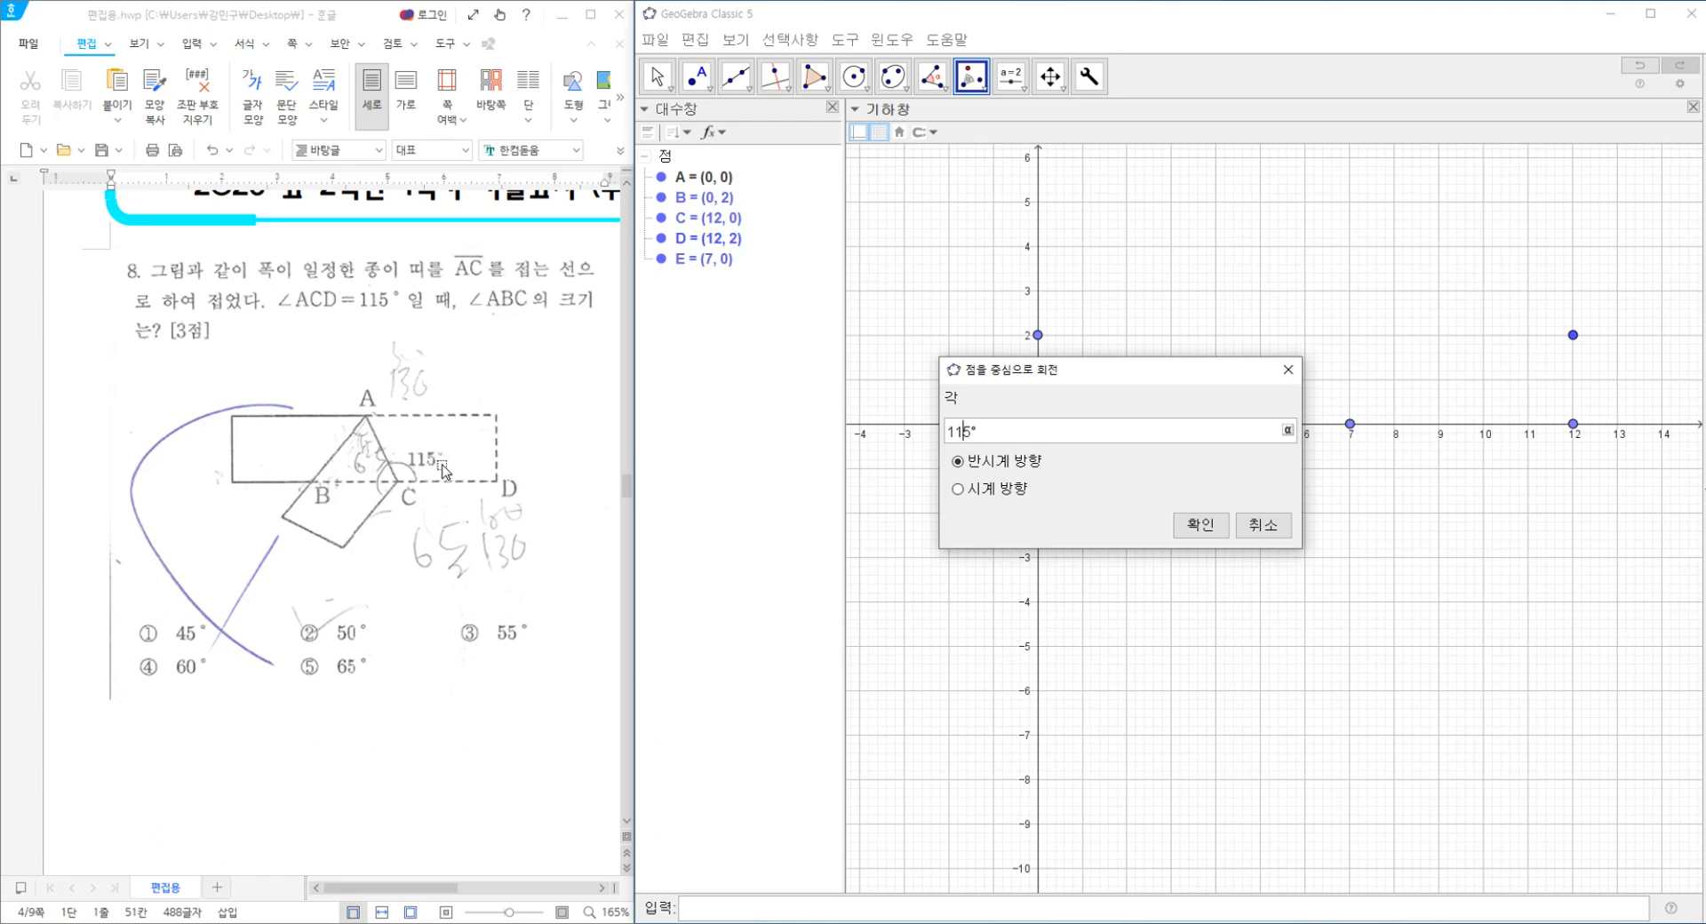
{"action": "left_click", "coordinate": [1199, 525]}
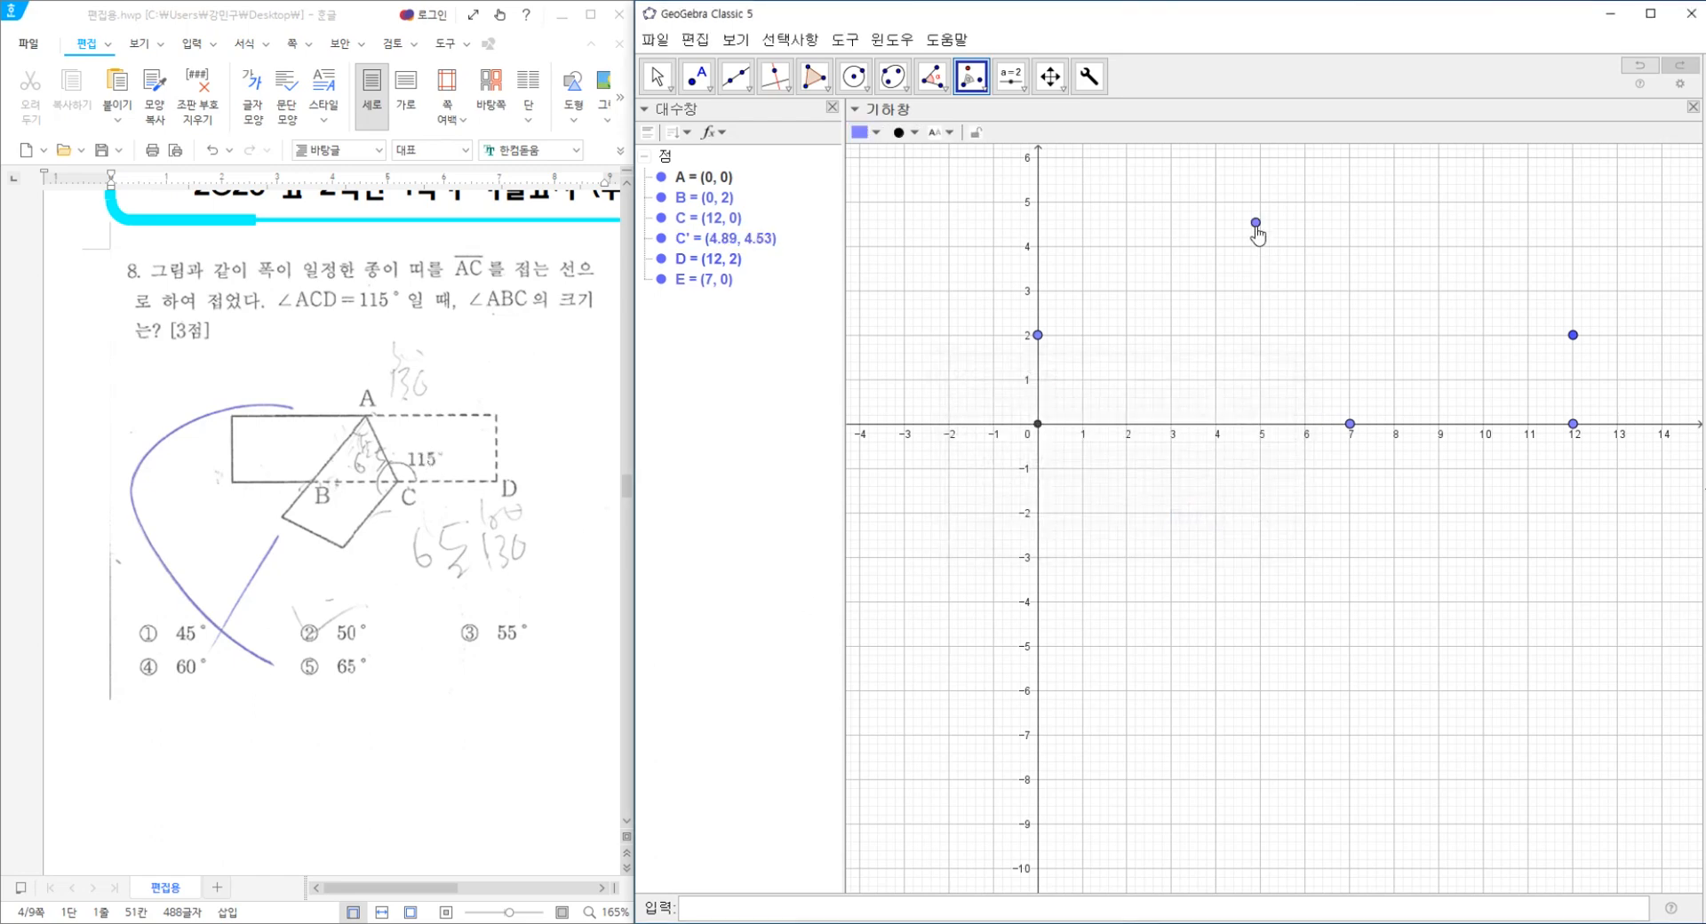
Draw a line through the rotated point and (7, 0), and another through (0, 2) and (12, 2).
{"action": "left_click", "coordinate": [737, 76]}
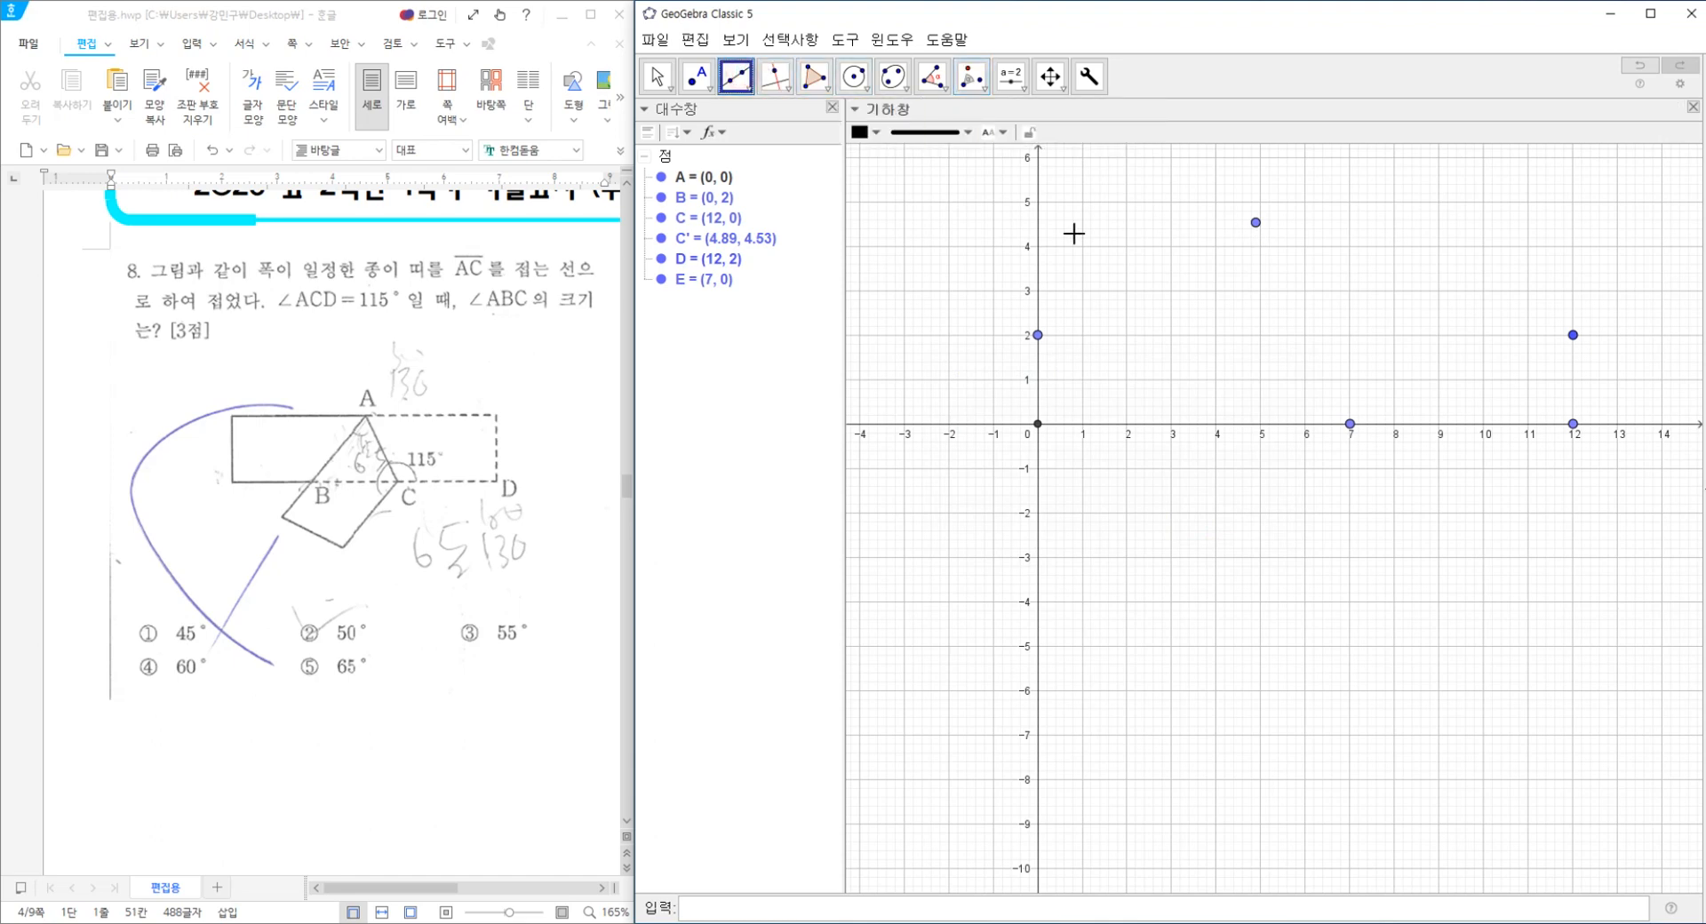
{"action": "left_click", "coordinate": [1255, 223]}
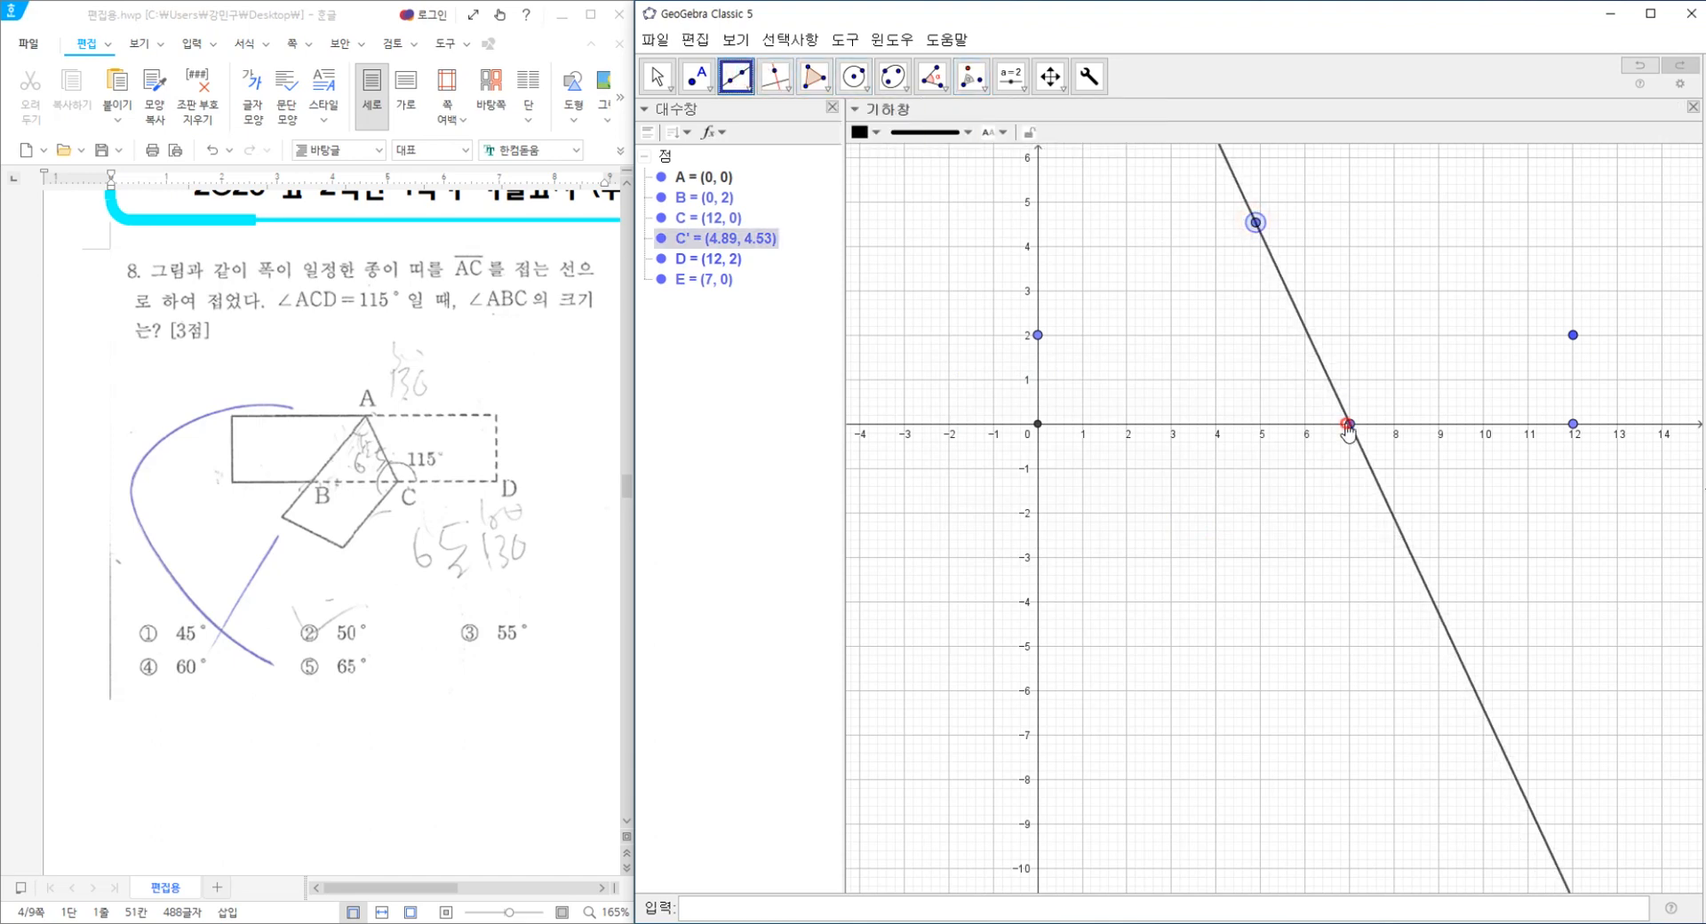
{"action": "left_click", "coordinate": [1350, 424]}
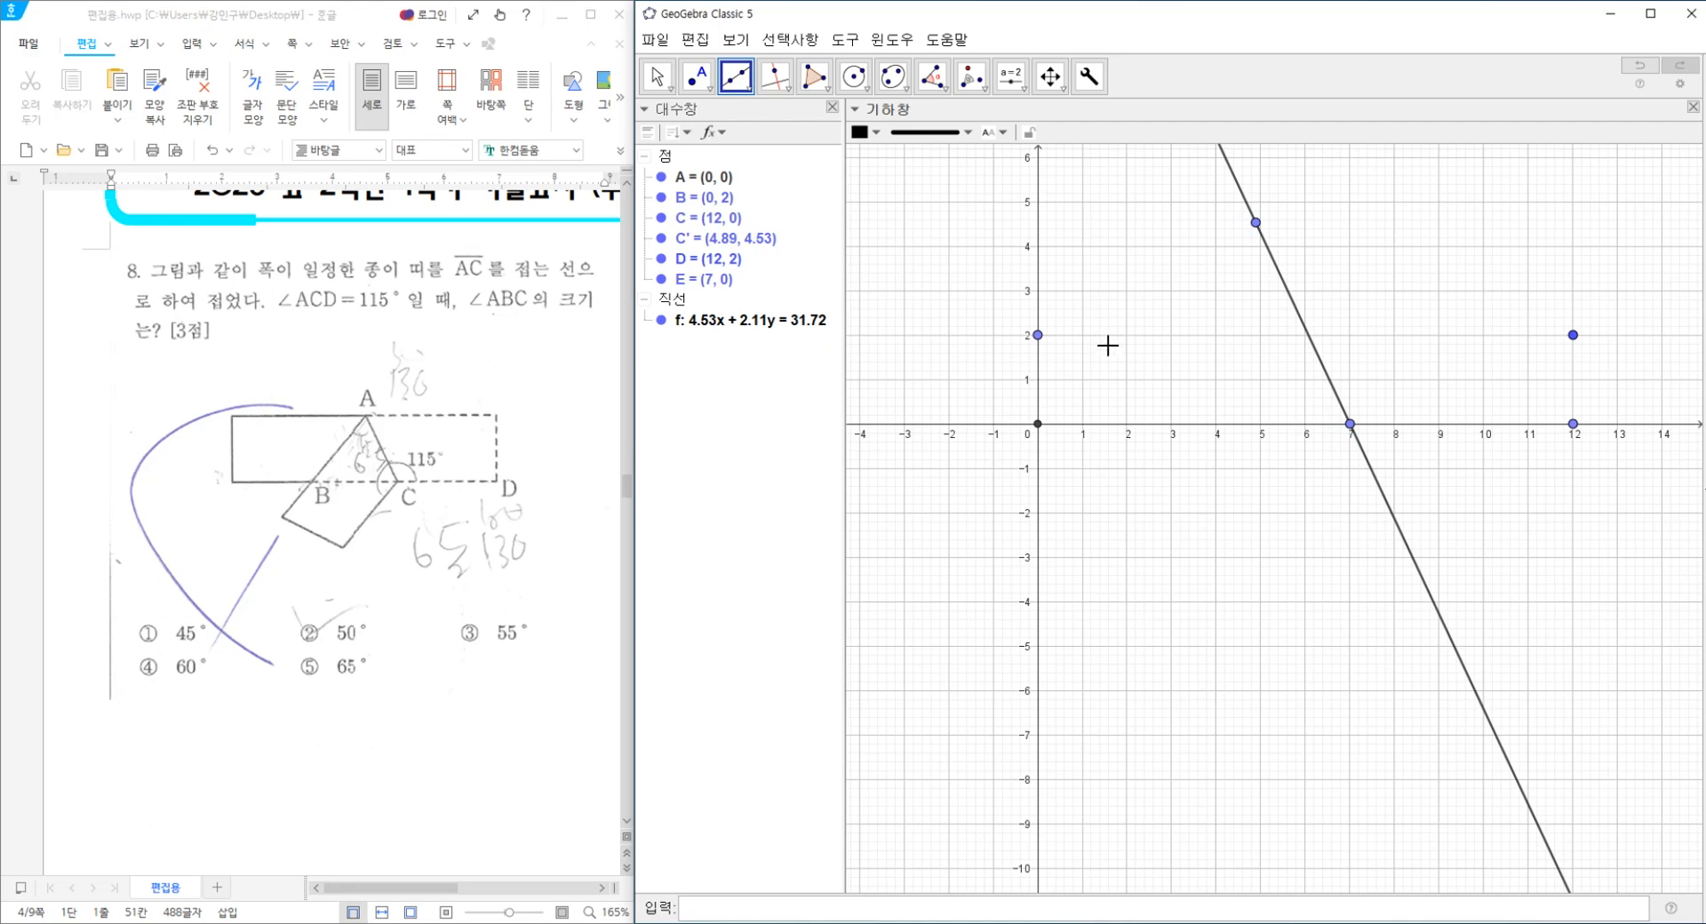
{"action": "left_click", "coordinate": [737, 76]}
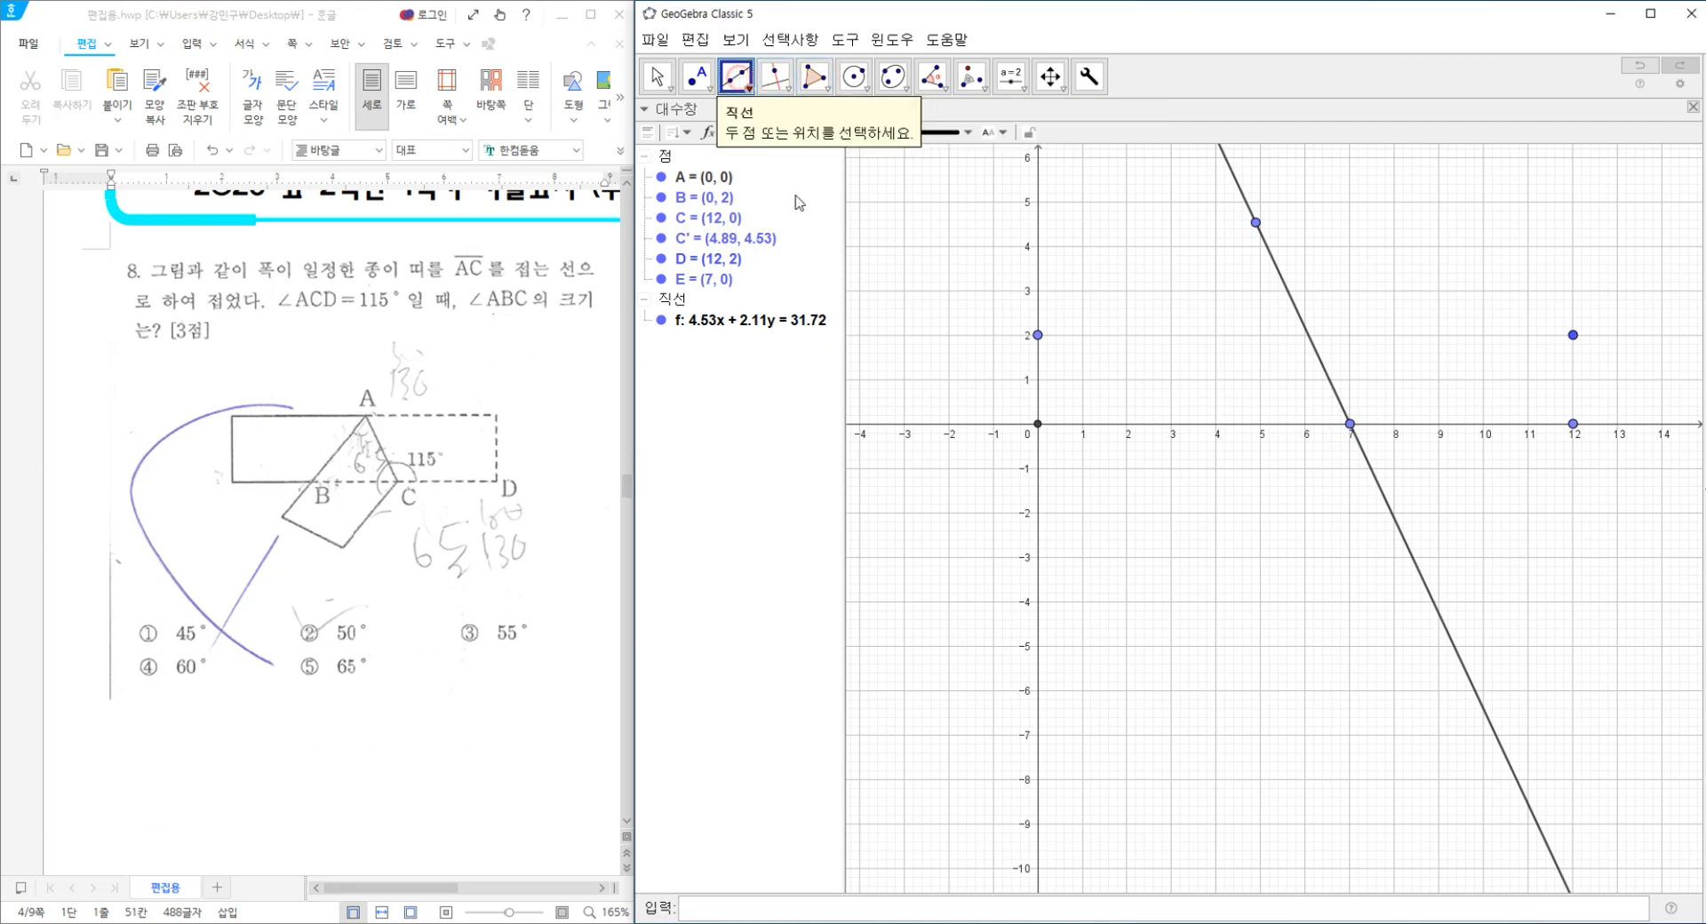
{"action": "left_click", "coordinate": [1037, 335]}
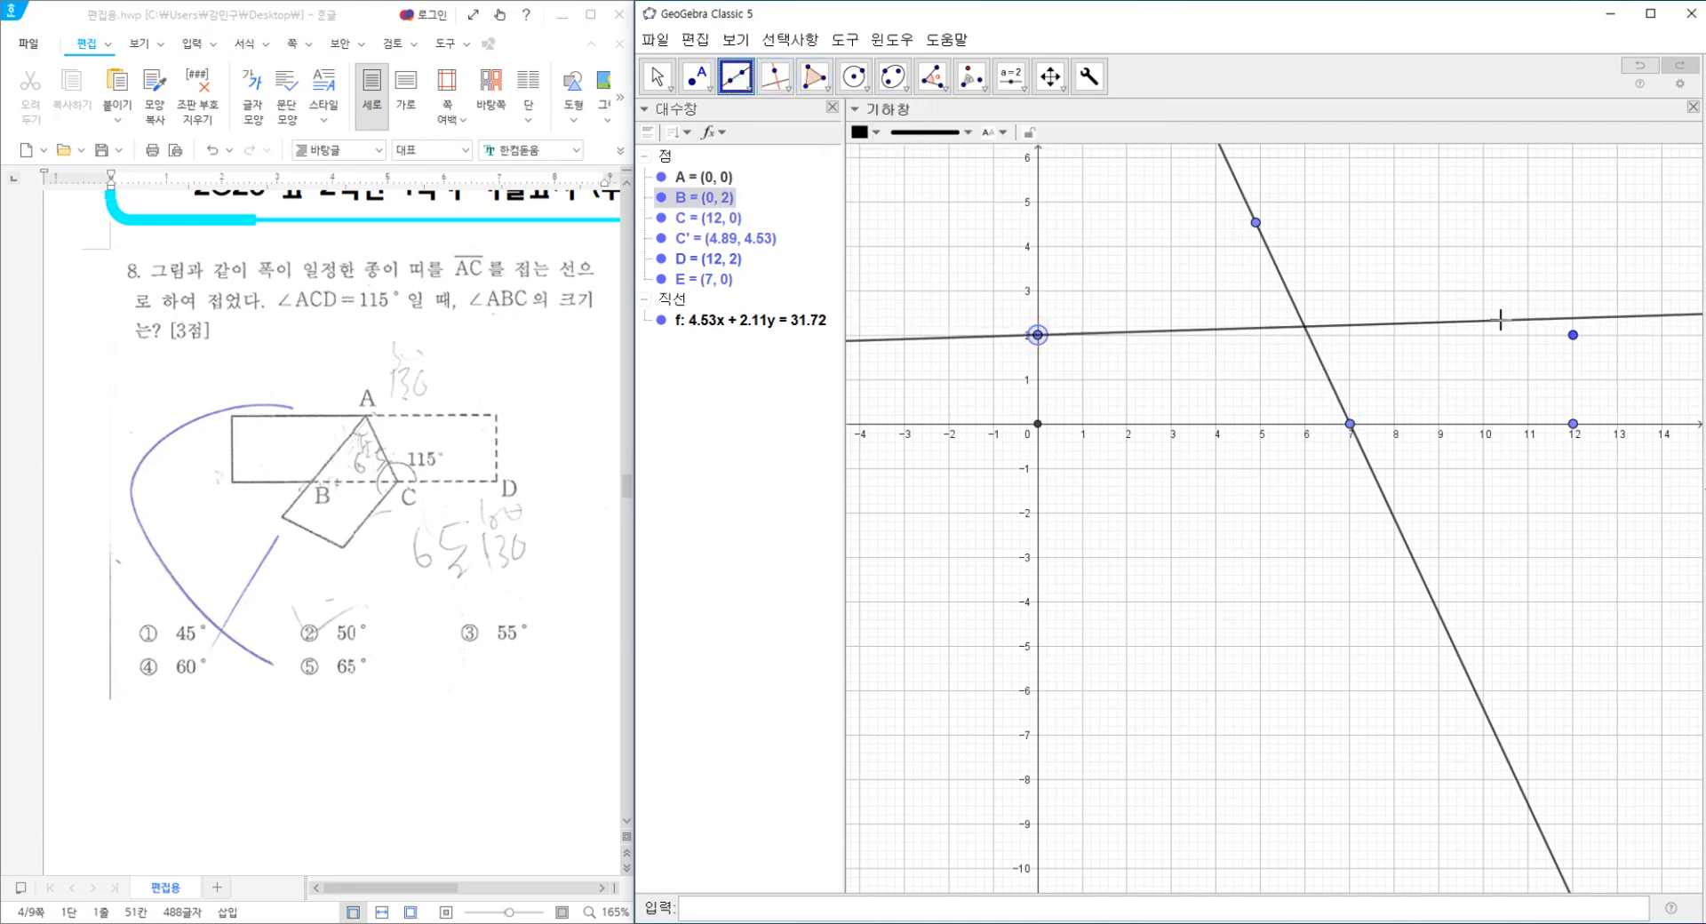
{"action": "left_click", "coordinate": [1573, 335]}
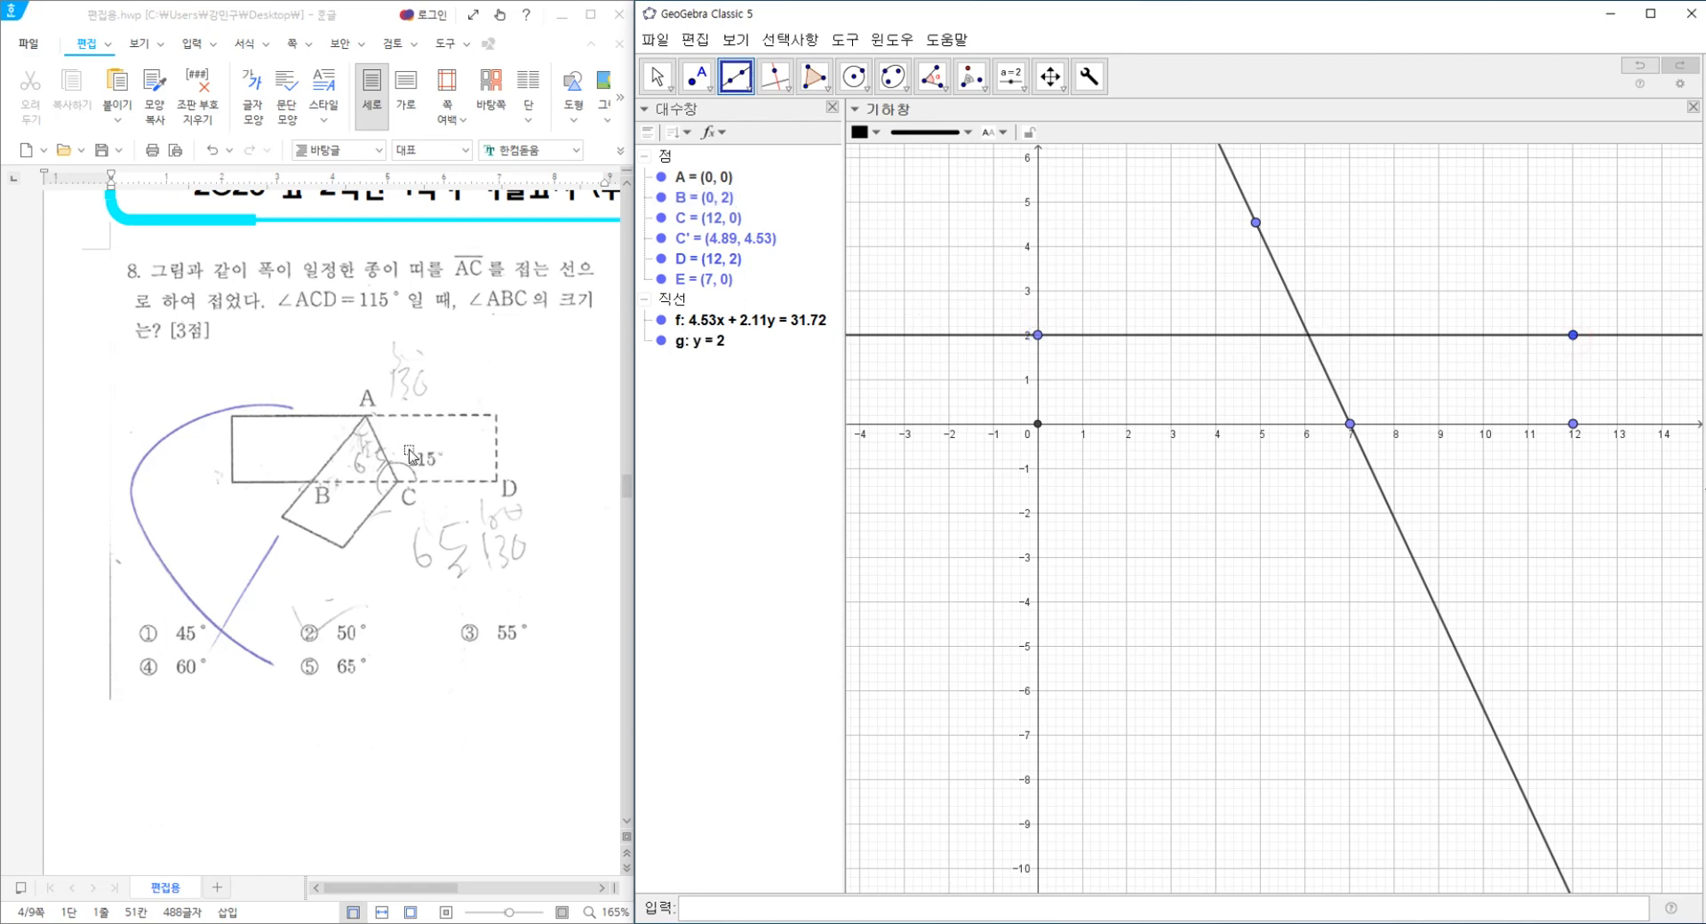
Create the intersection point of the slanted fold line and the horizontal line y = 2.
{"action": "left_click", "coordinate": [698, 78]}
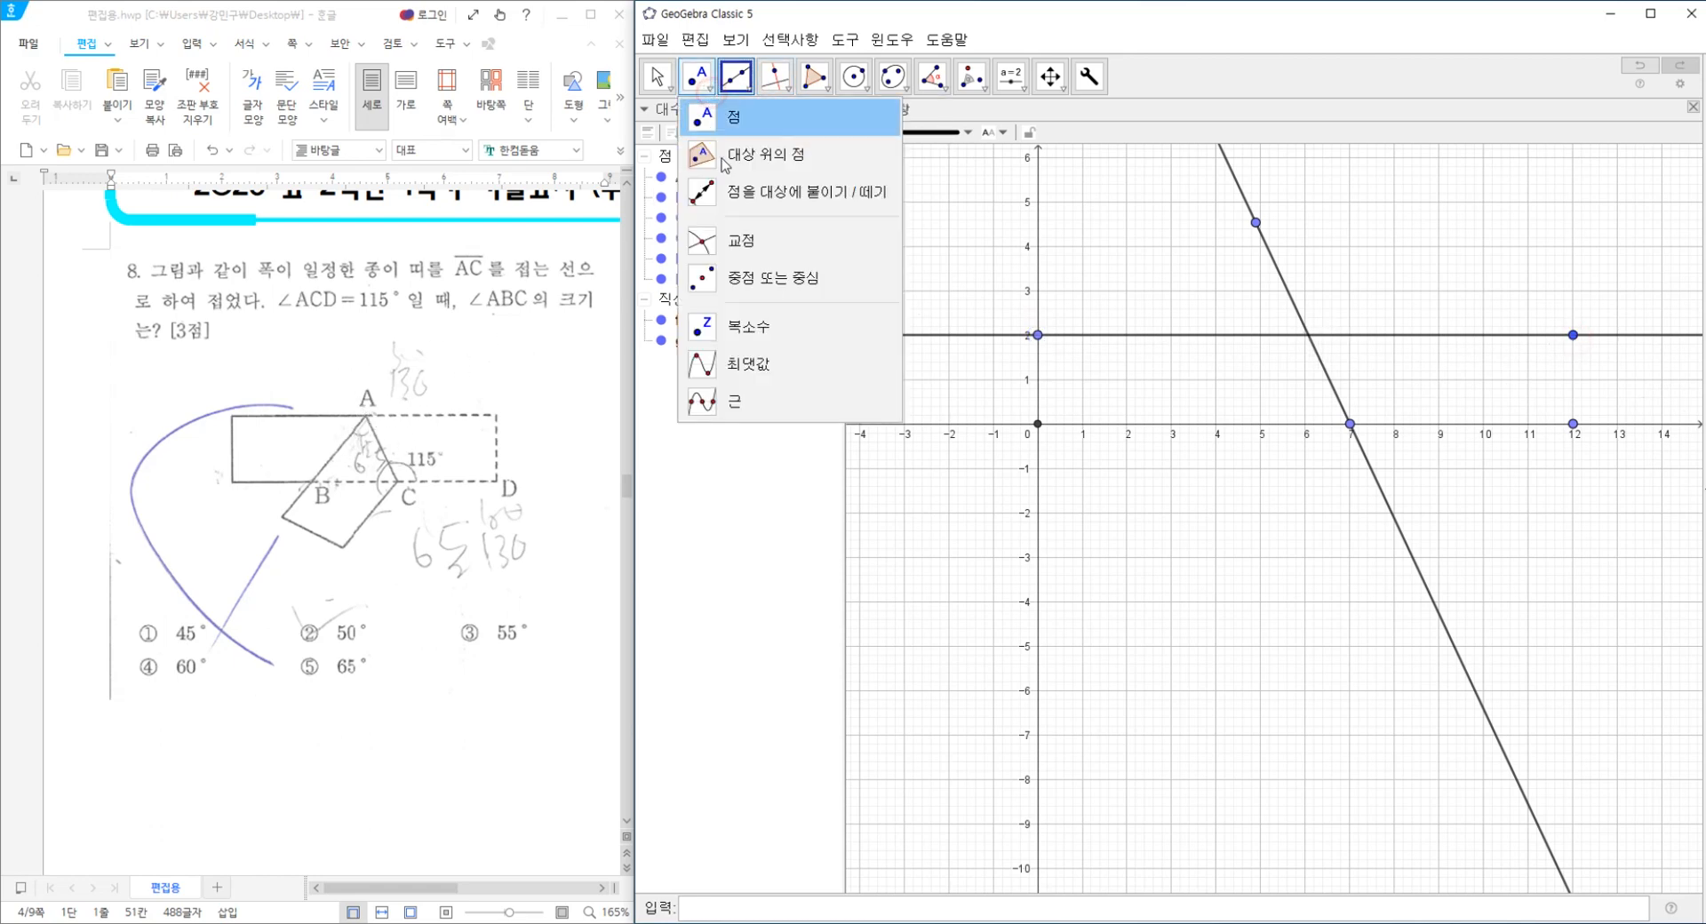
{"action": "left_click", "coordinate": [741, 240]}
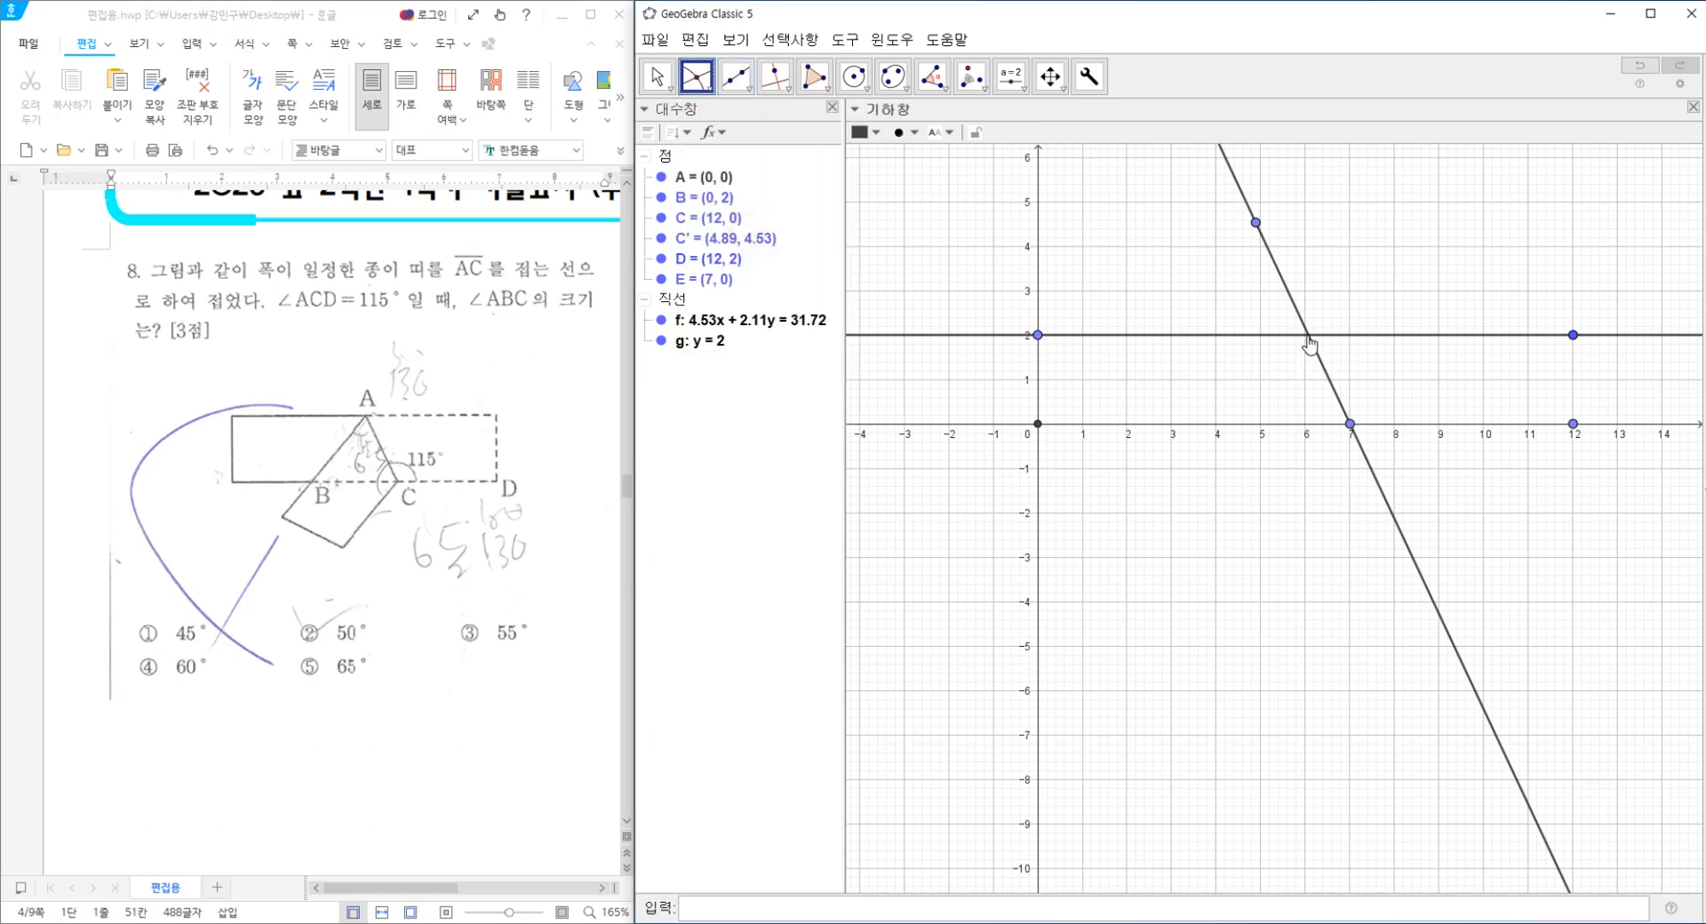
{"action": "left_click", "coordinate": [1308, 338]}
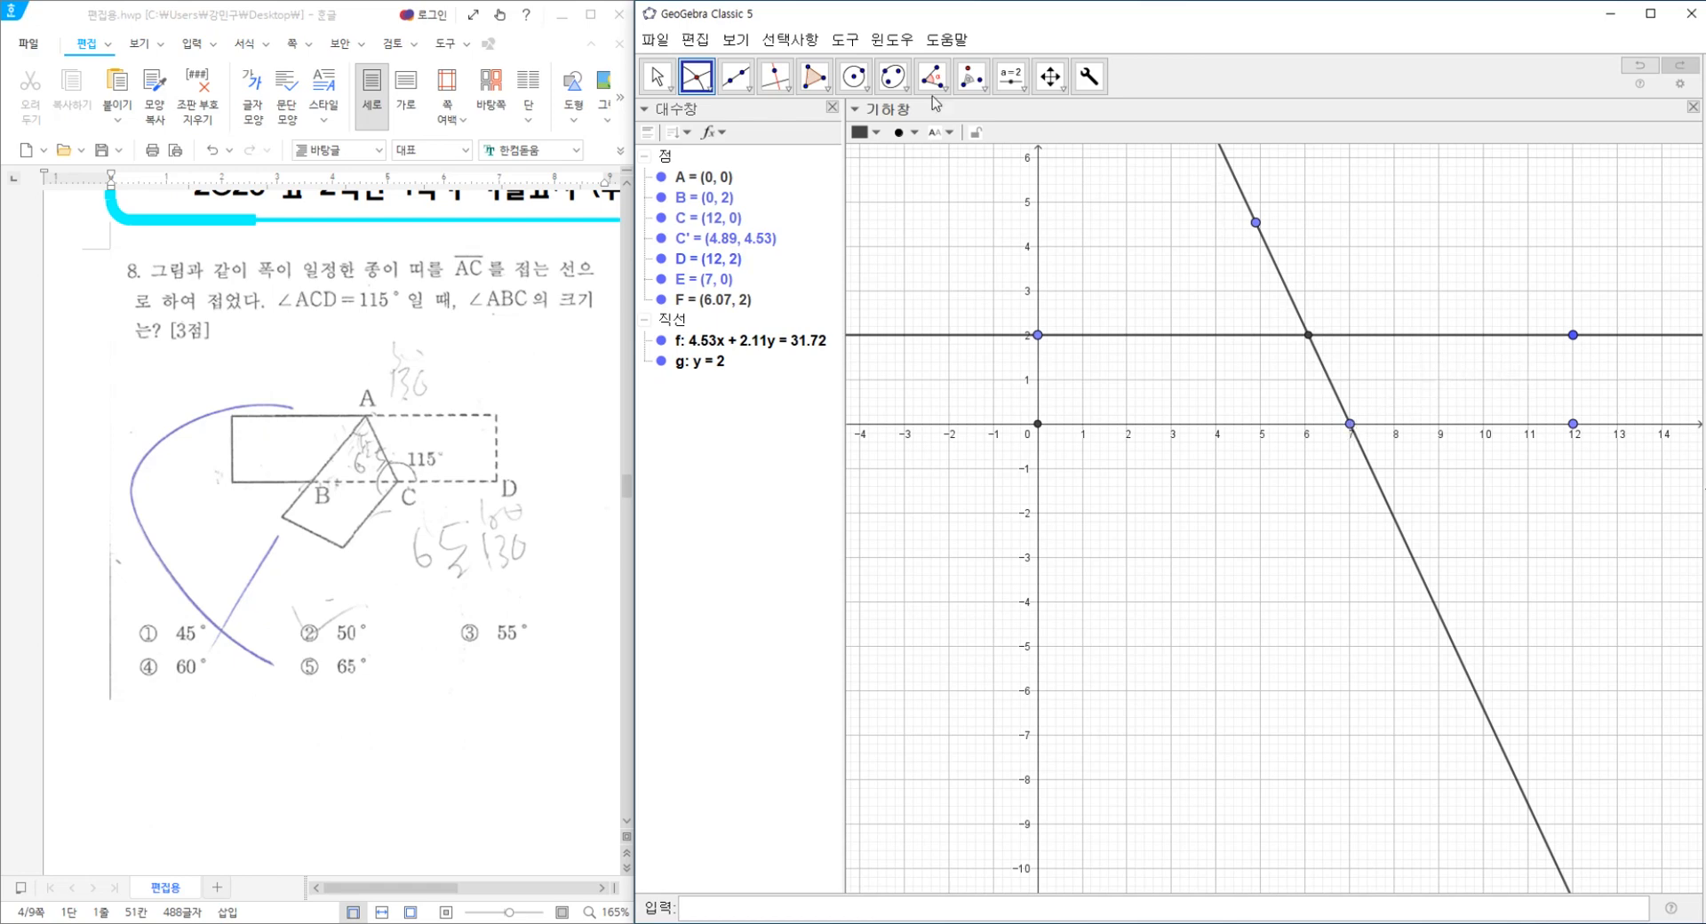
Draw segments from (12, 2) to (12, 0) and from (12, 0) to (7, 0).
{"action": "left_click", "coordinate": [738, 78]}
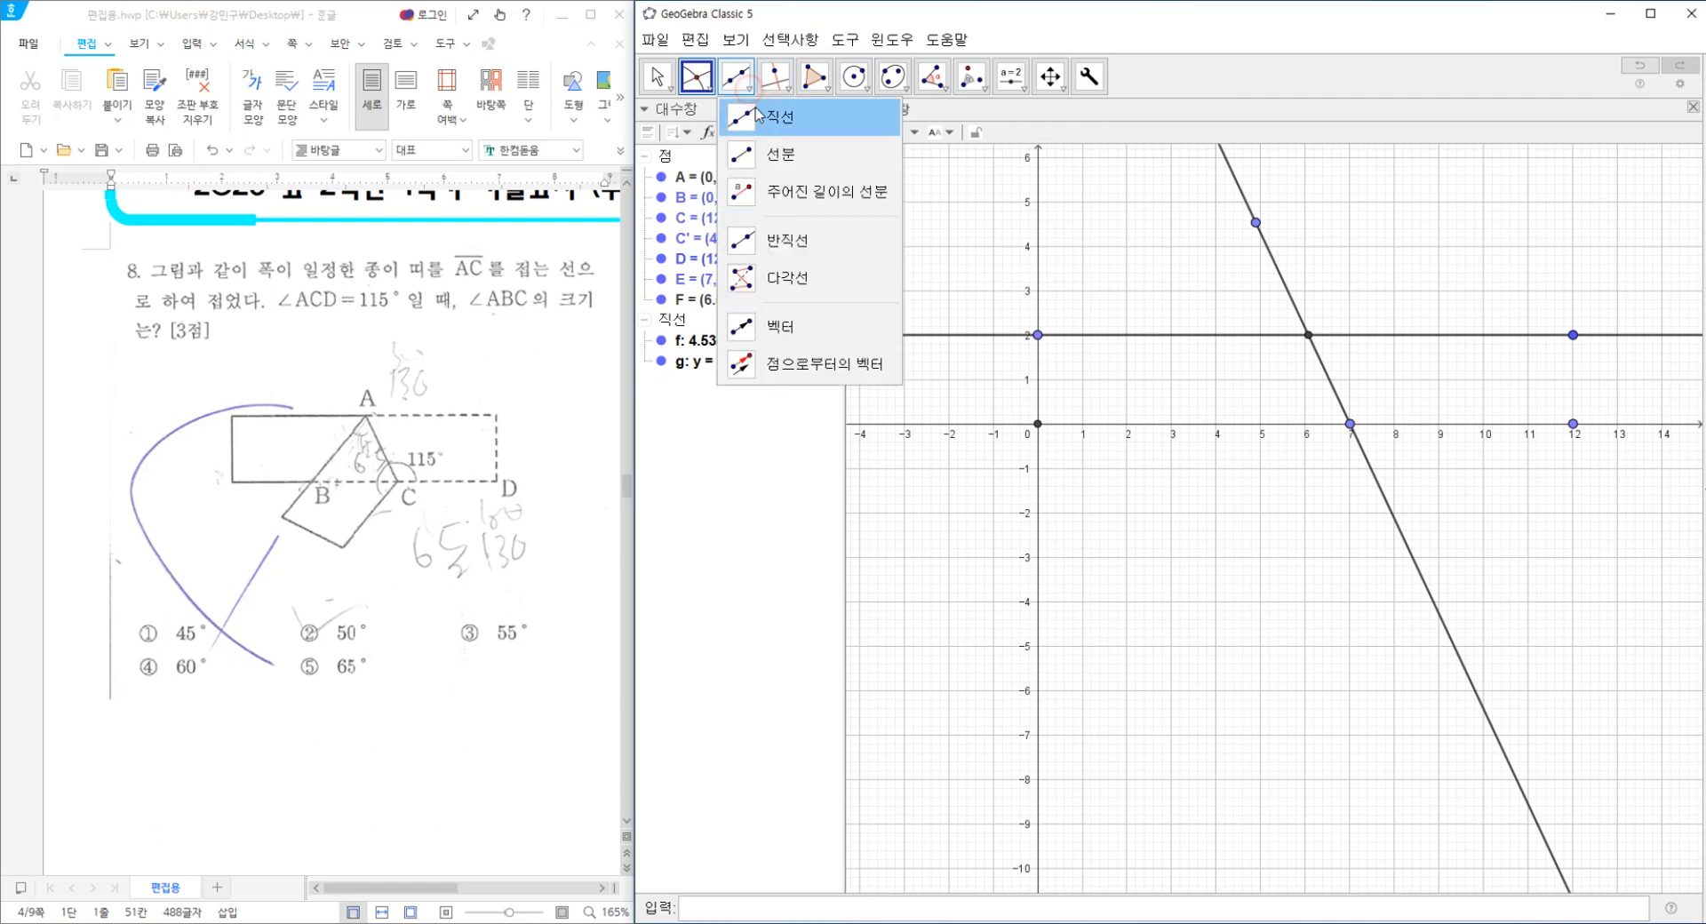
{"action": "left_click", "coordinate": [771, 158]}
{"action": "left_click", "coordinate": [1573, 334]}
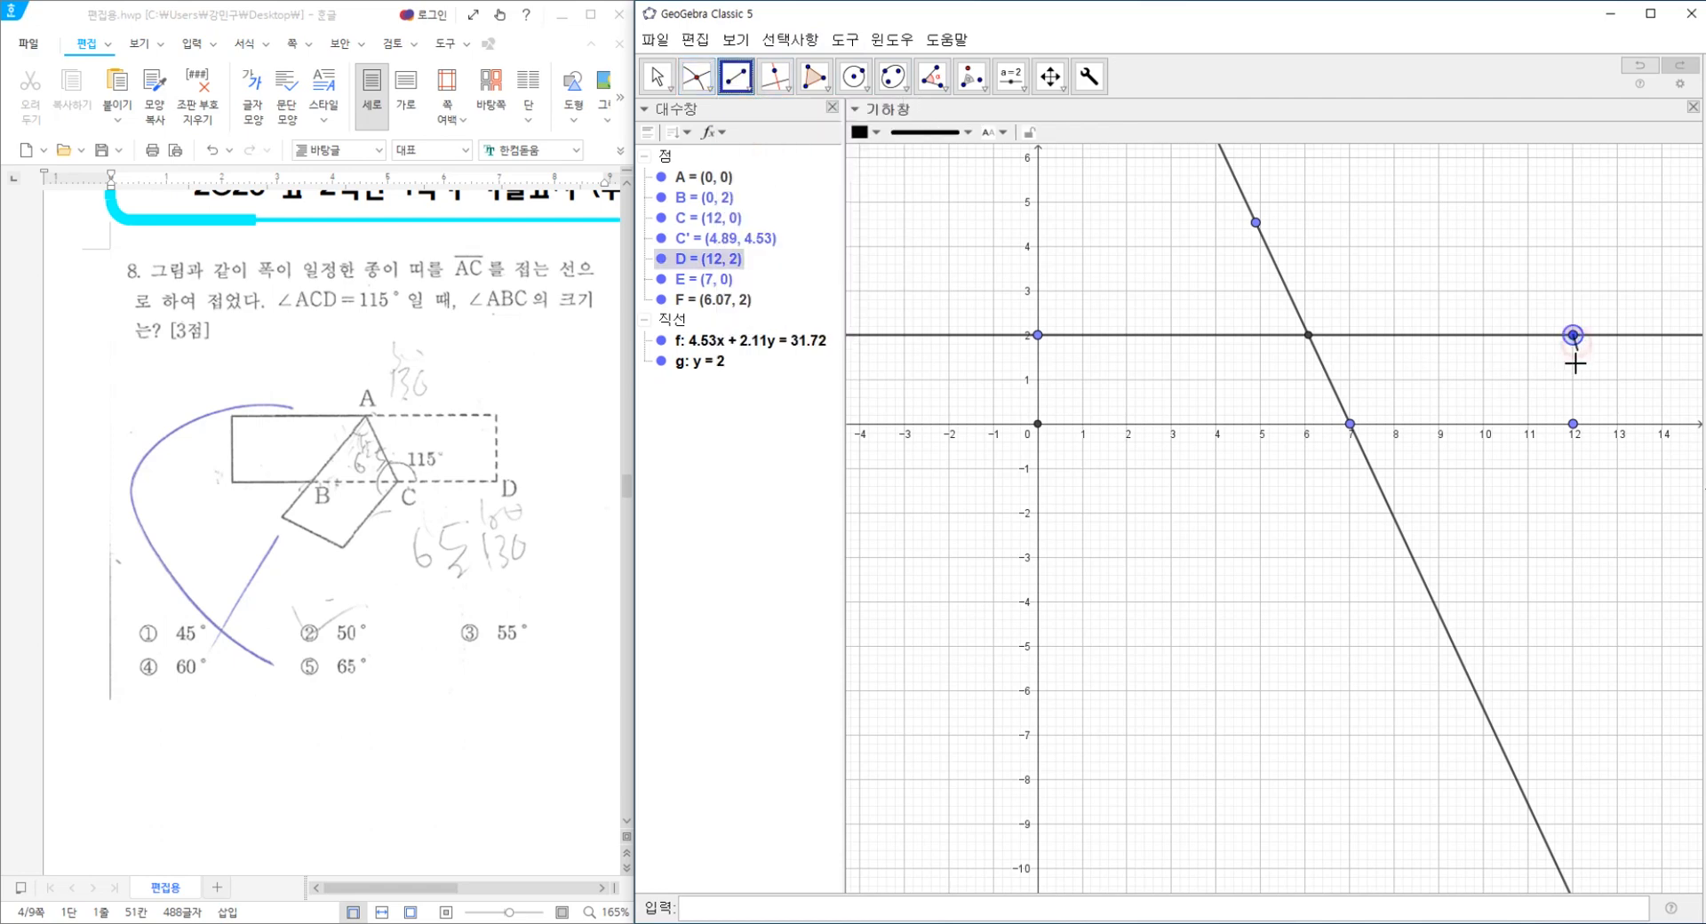
{"action": "left_click", "coordinate": [1573, 425]}
{"action": "left_click", "coordinate": [1572, 424]}
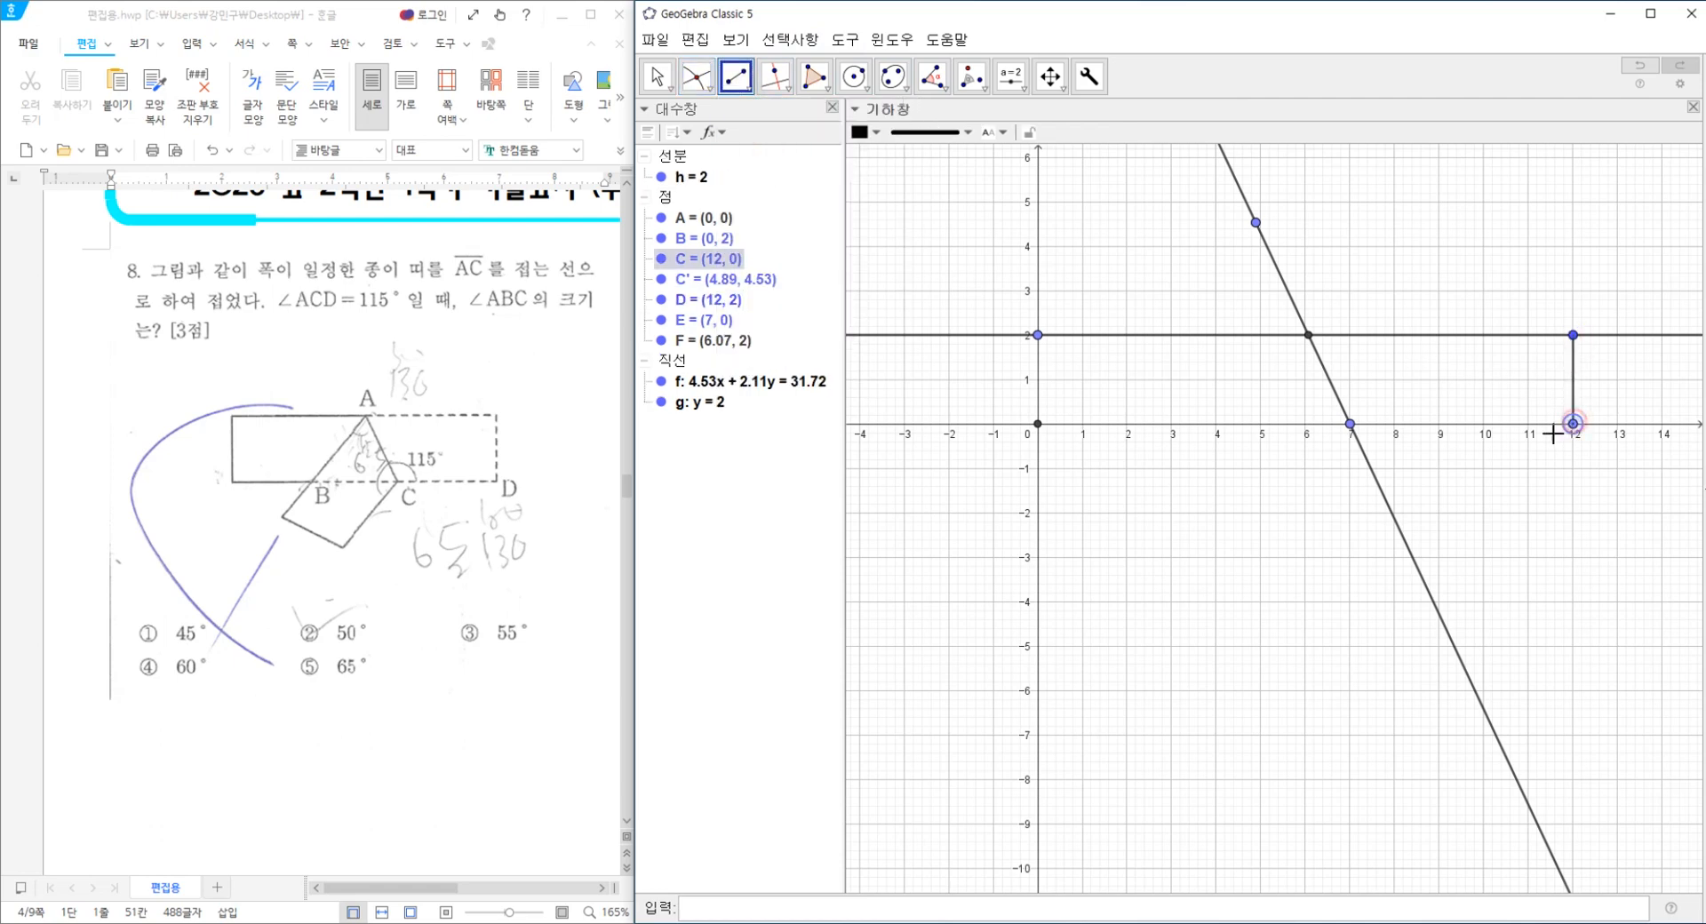
{"action": "left_click", "coordinate": [1349, 424]}
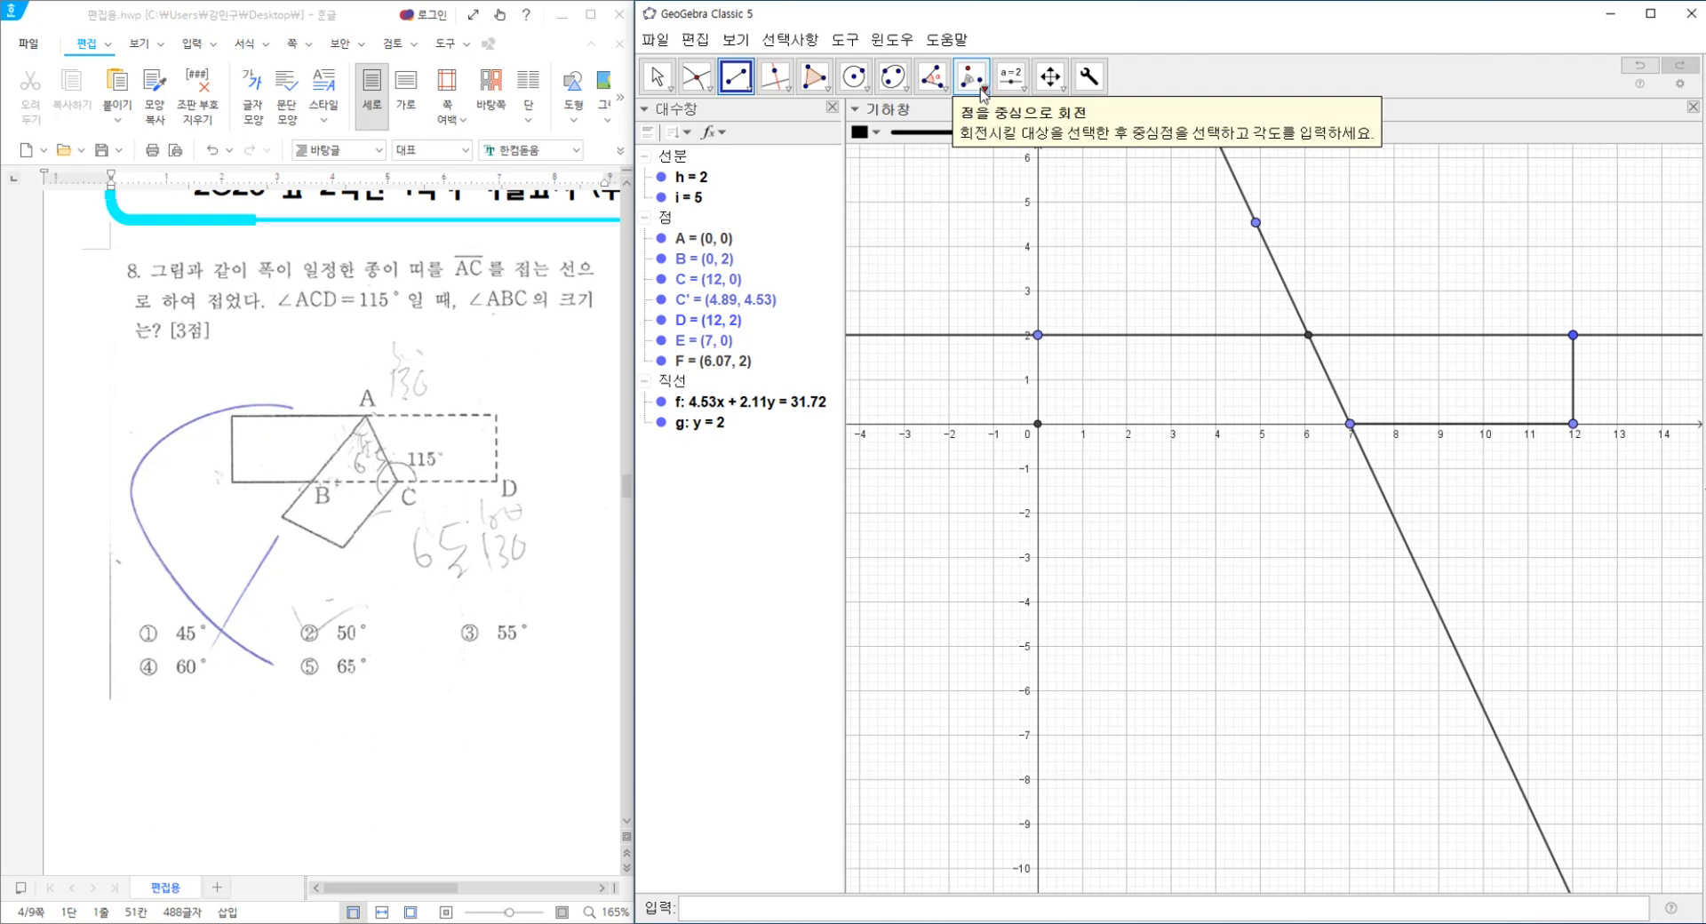
Reflect the lower segment, the line y = 2 and the strip's short end segment across the slanted fold line.
{"action": "left_click", "coordinate": [984, 92]}
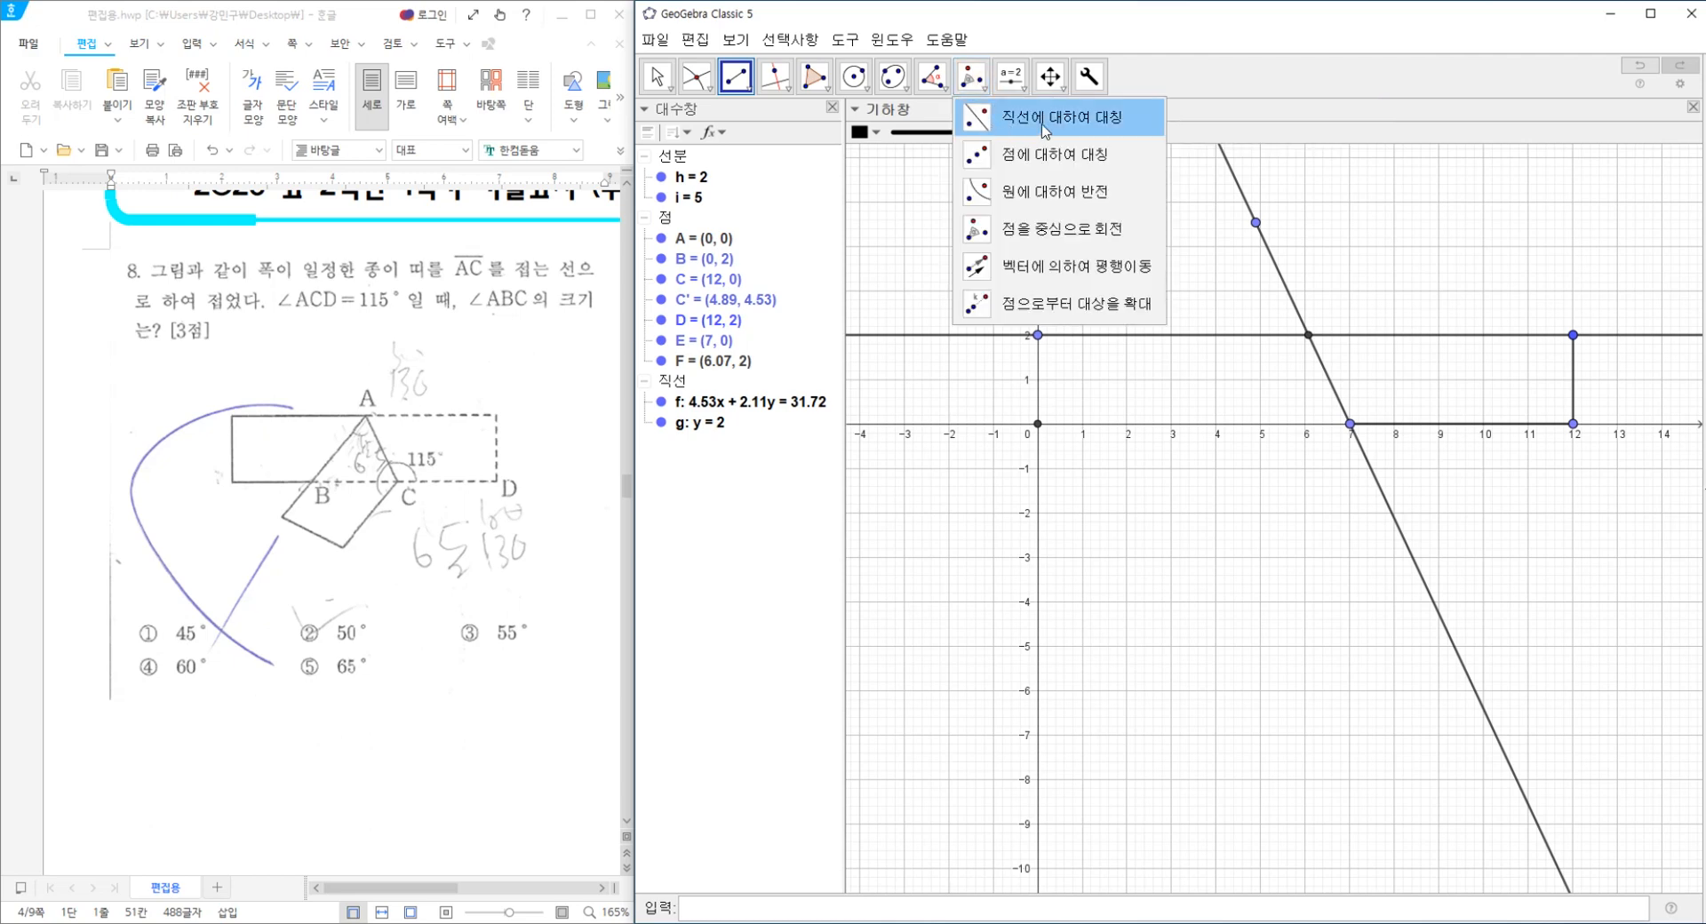
{"action": "left_click", "coordinate": [1045, 130]}
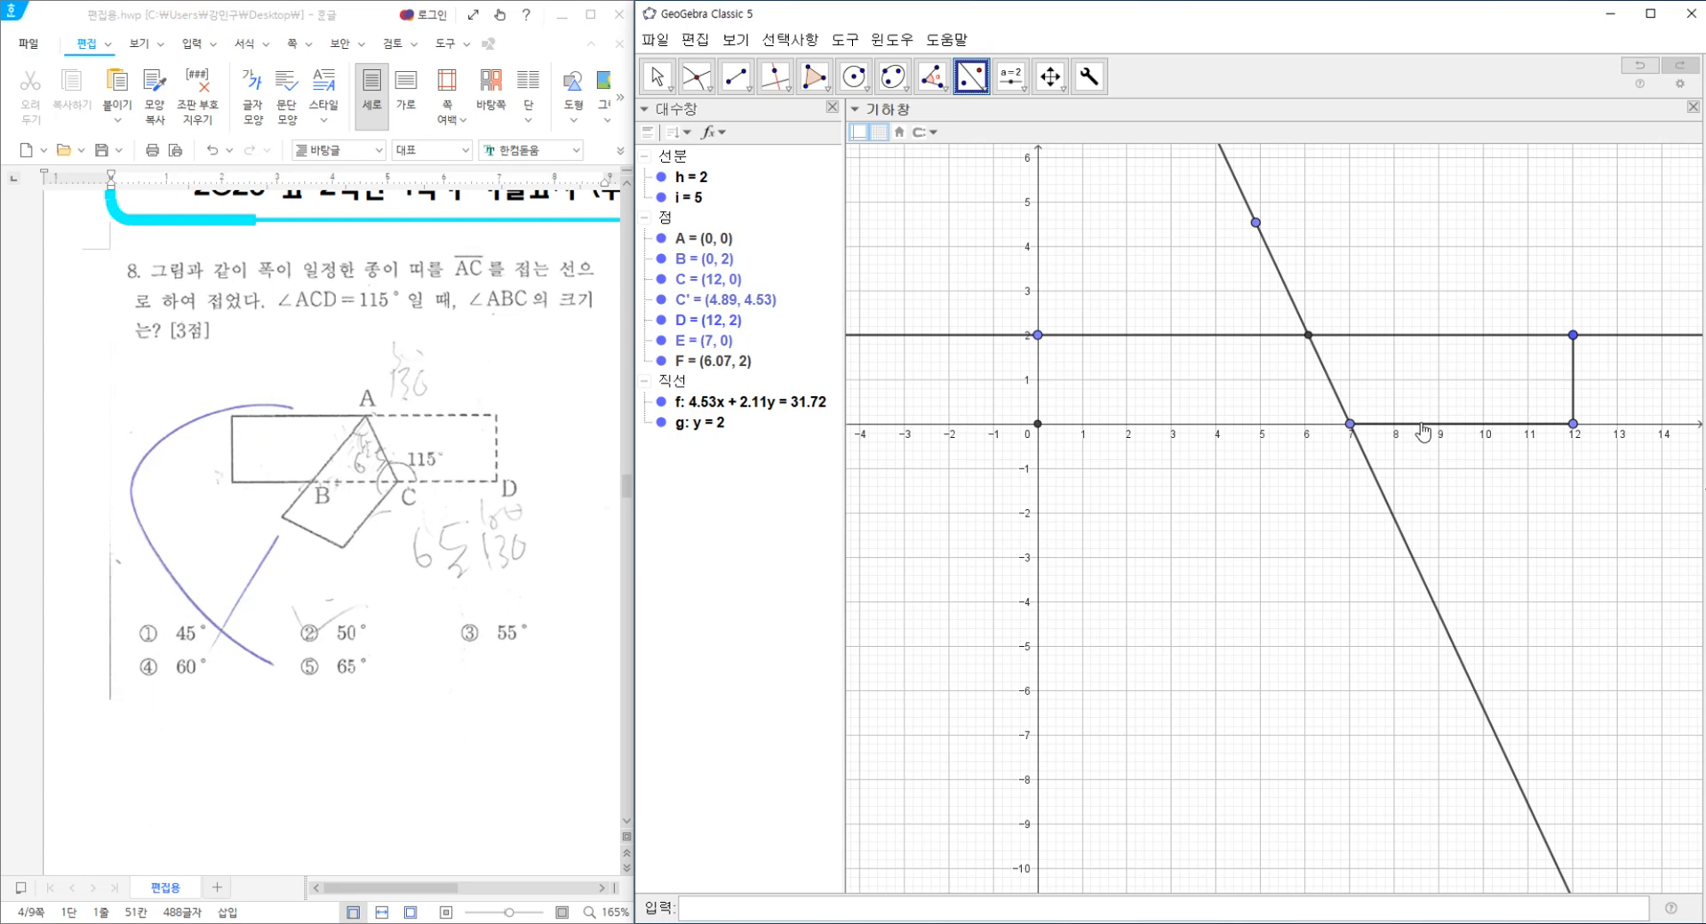
{"action": "left_click", "coordinate": [1420, 423]}
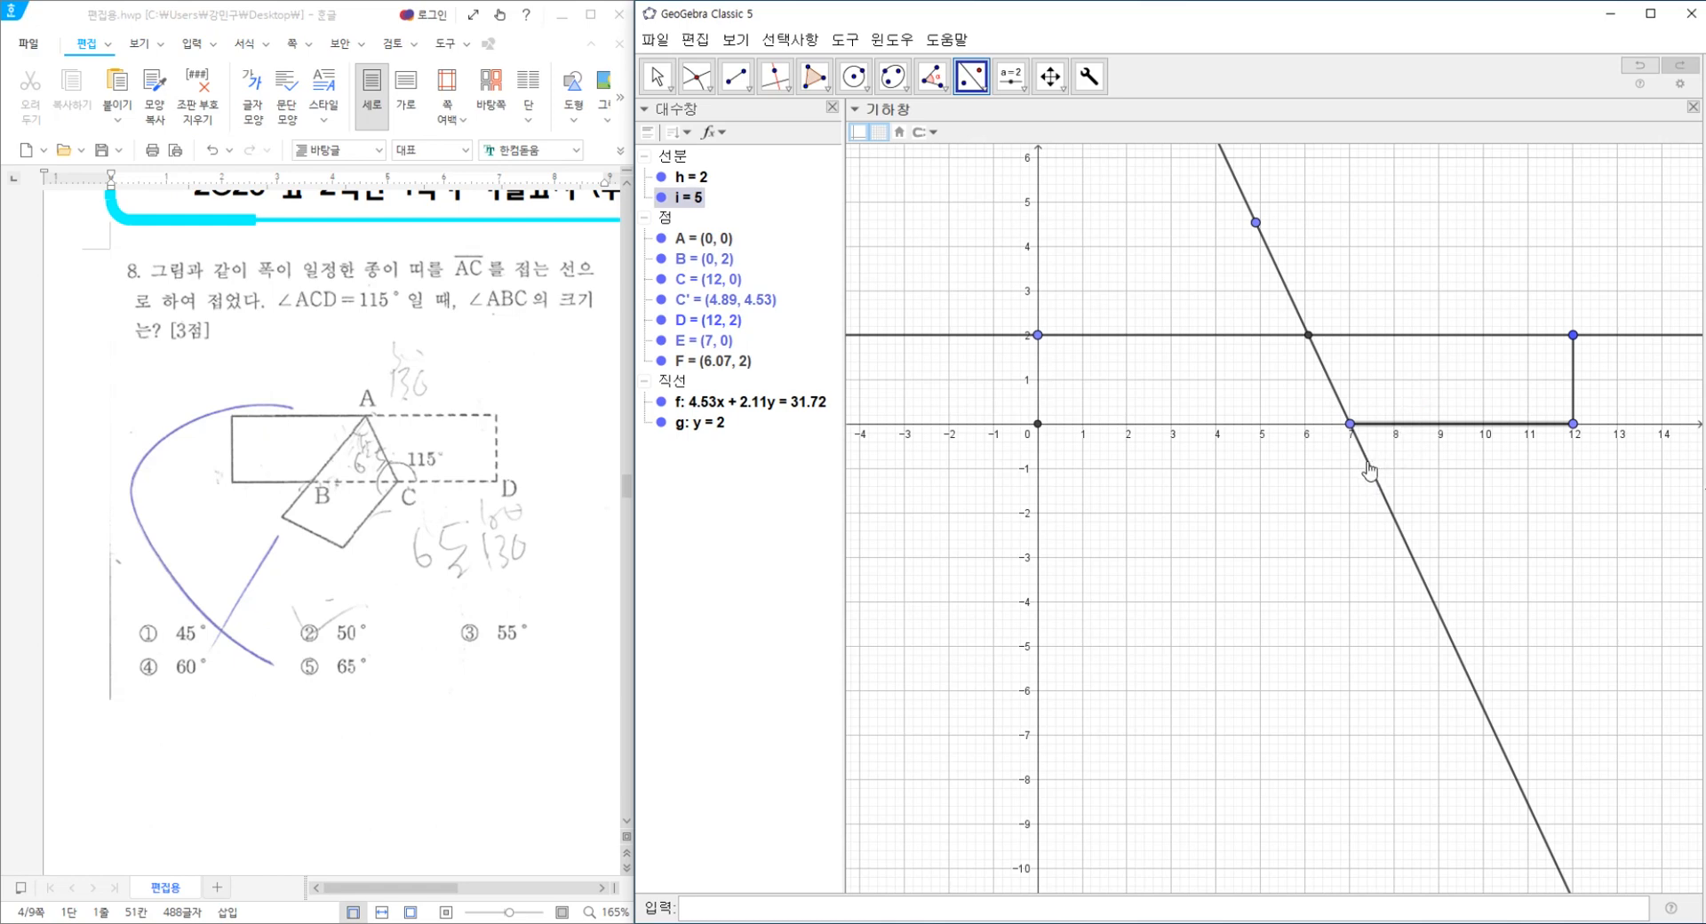
{"action": "left_click", "coordinate": [1369, 470]}
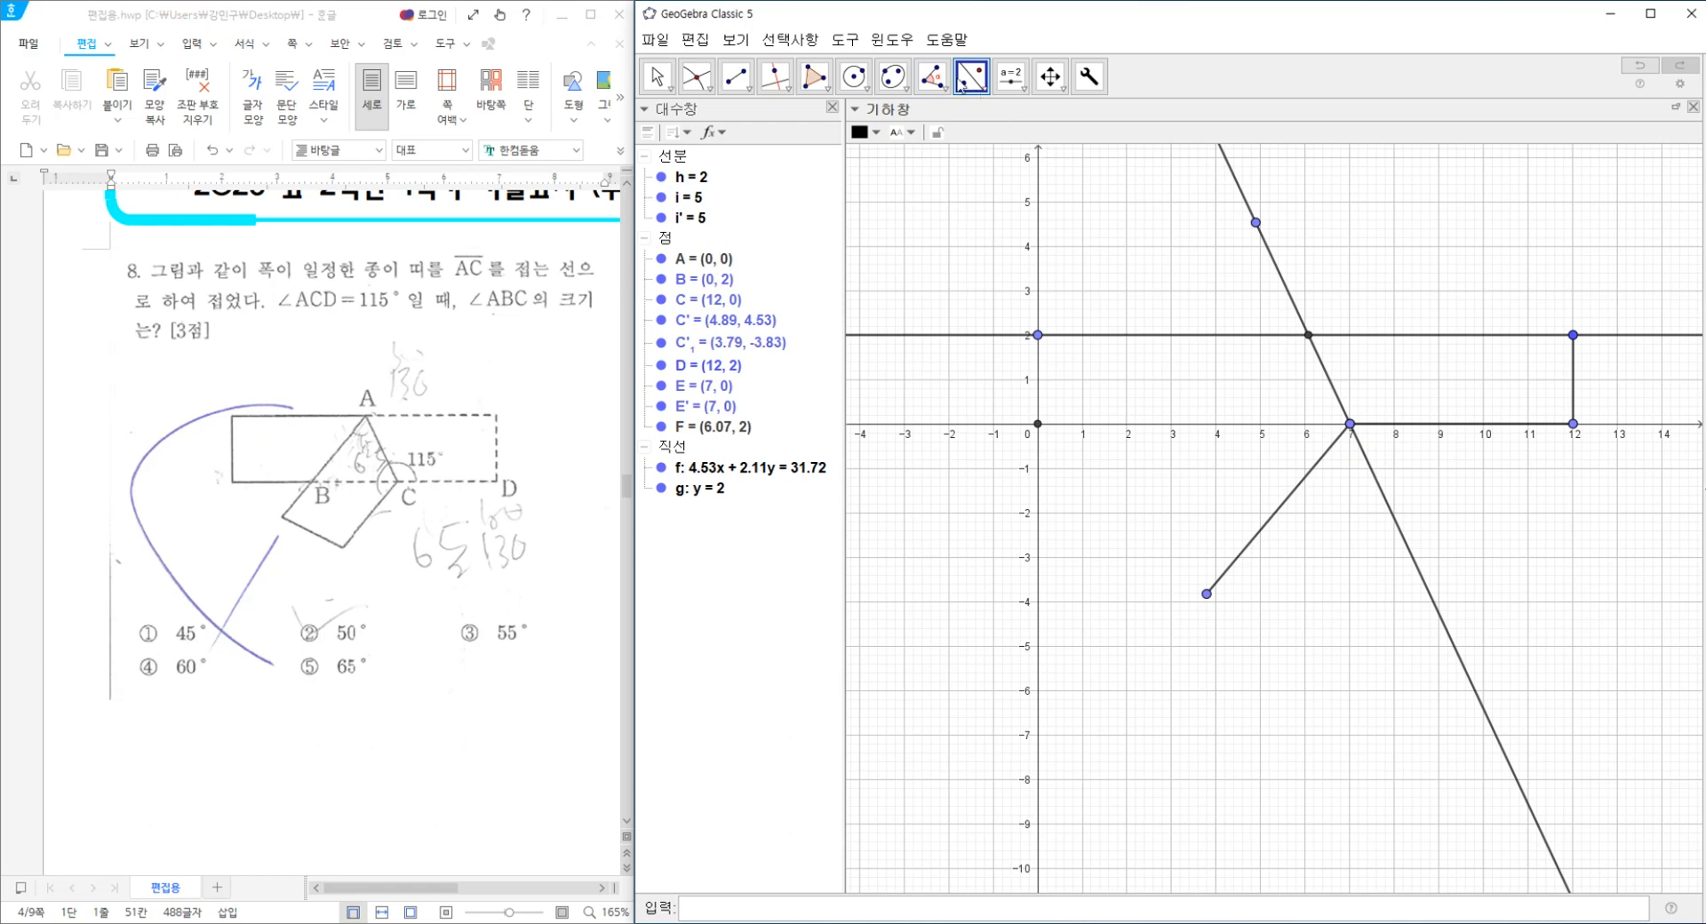
{"action": "left_click", "coordinate": [1450, 342]}
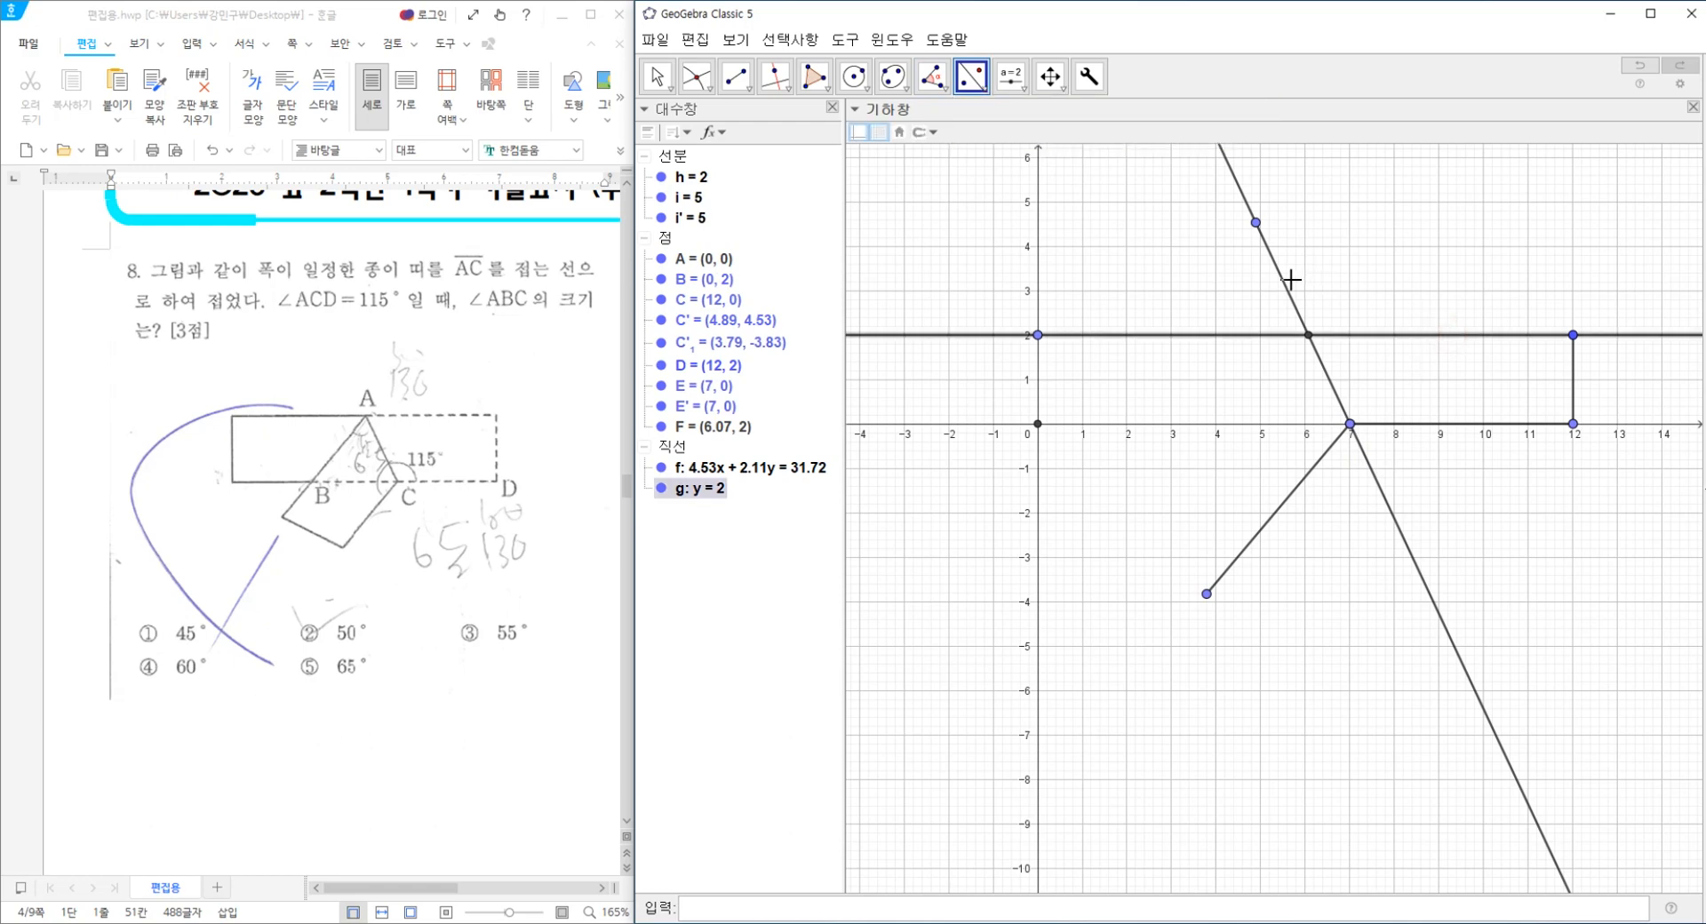
{"action": "left_click", "coordinate": [1284, 279]}
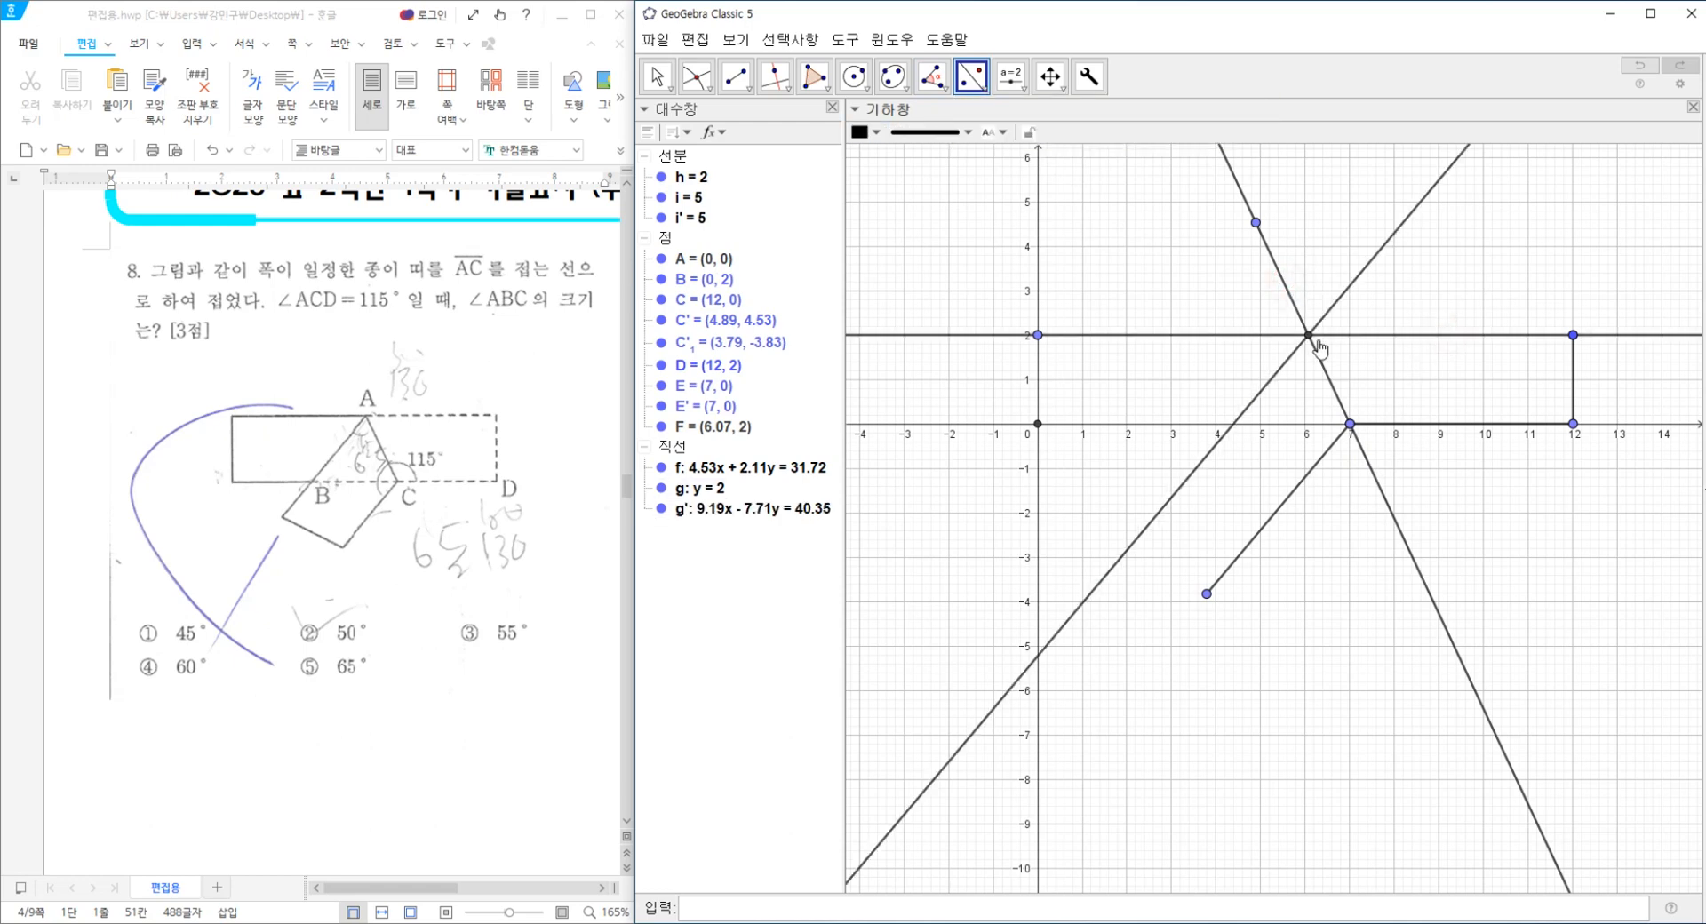
{"action": "left_click", "coordinate": [1574, 391]}
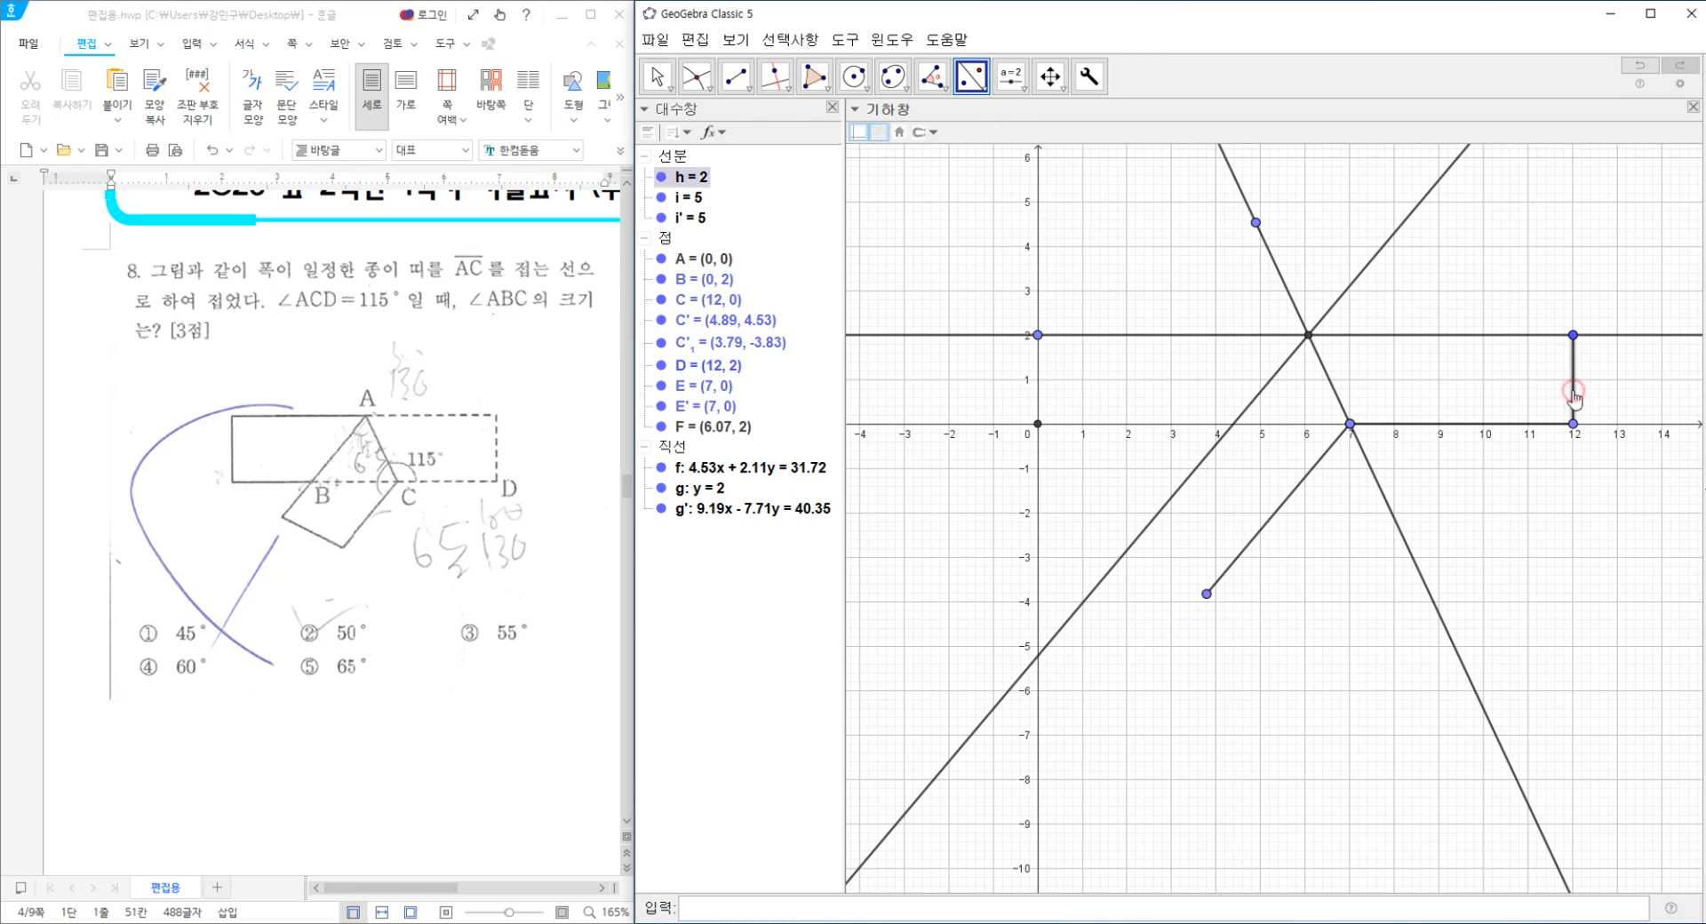
{"action": "left_click", "coordinate": [1332, 388]}
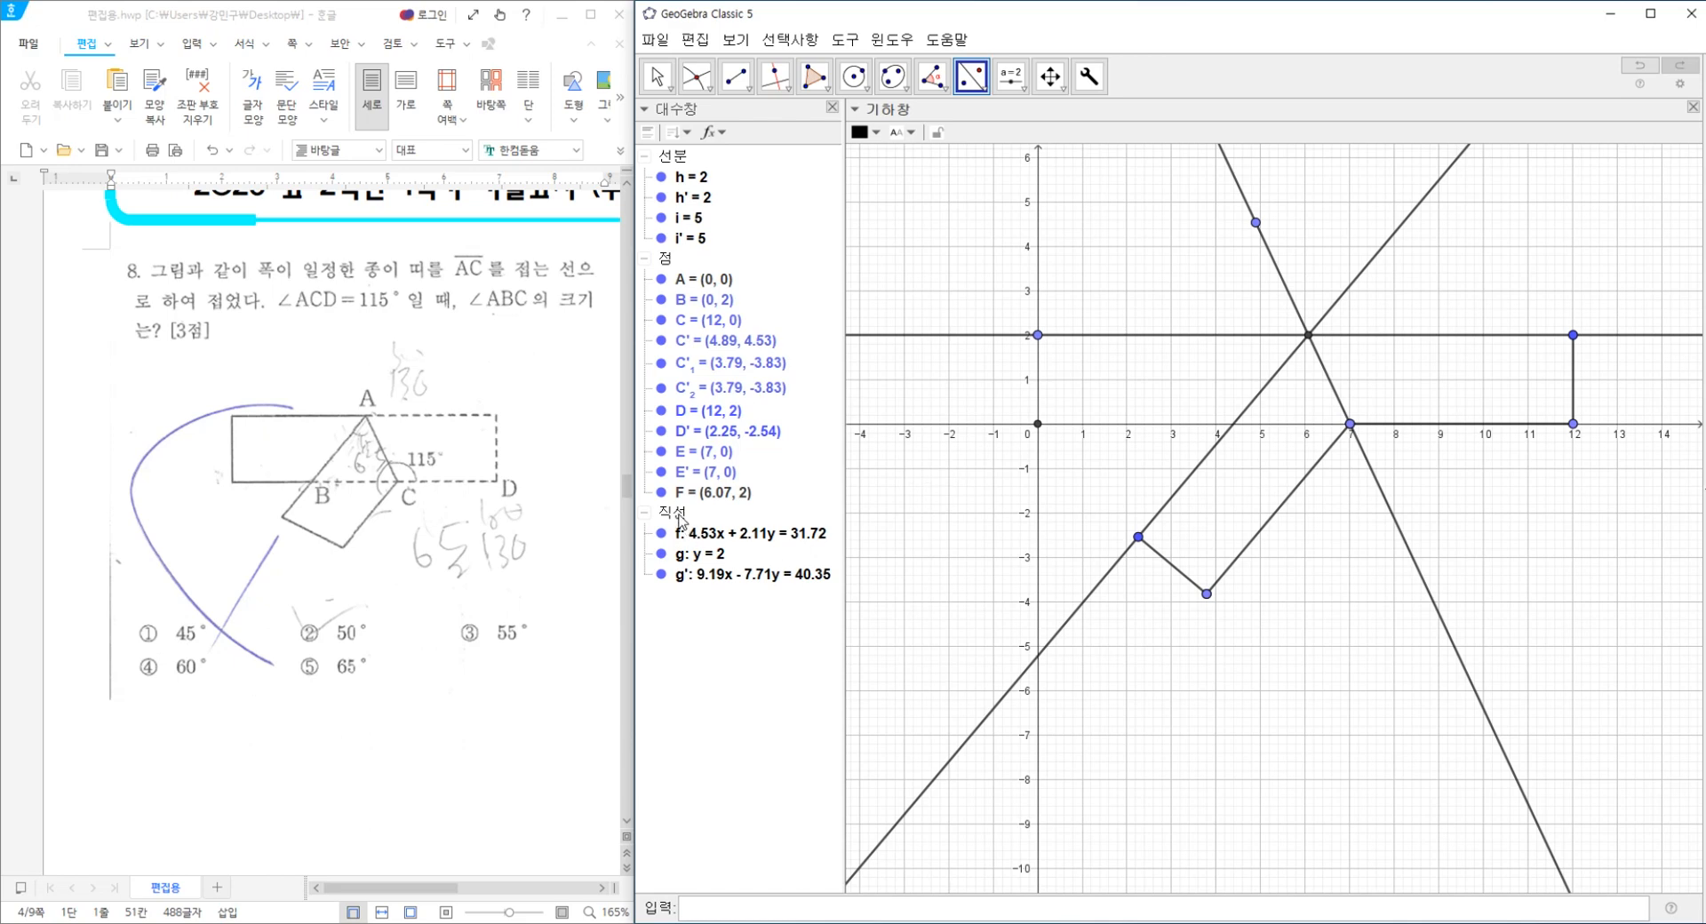
Hide the three construction lines: the slanted fold line, y = 2 and its reflection.
{"action": "key", "text": "Escape"}
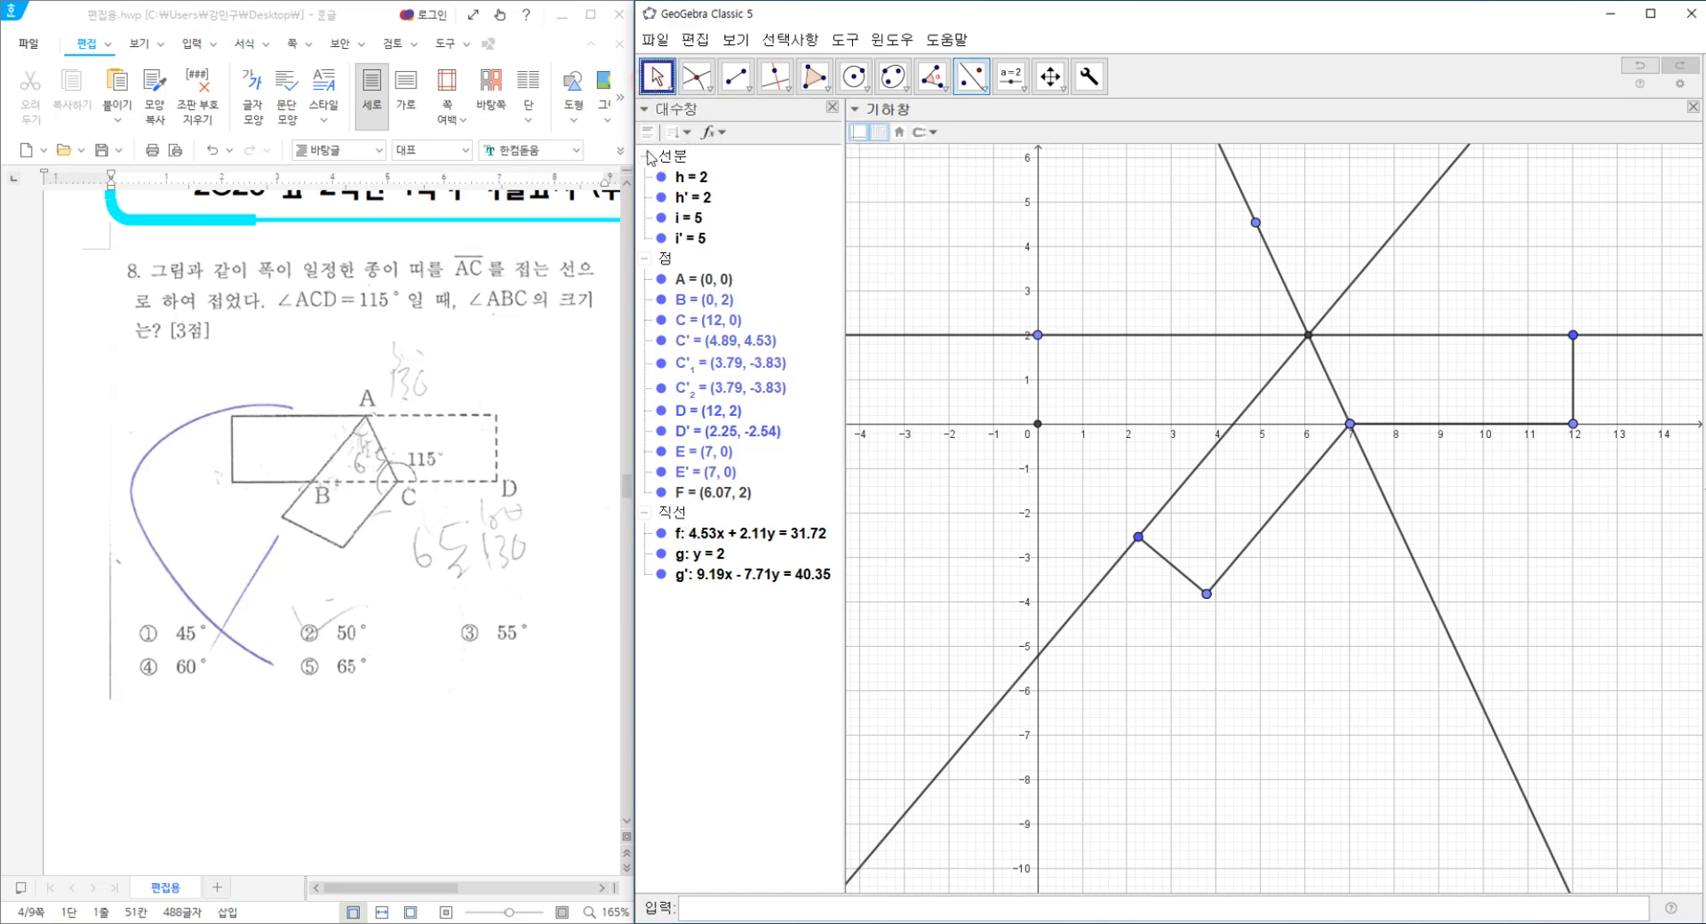
{"action": "left_click", "coordinate": [681, 516]}
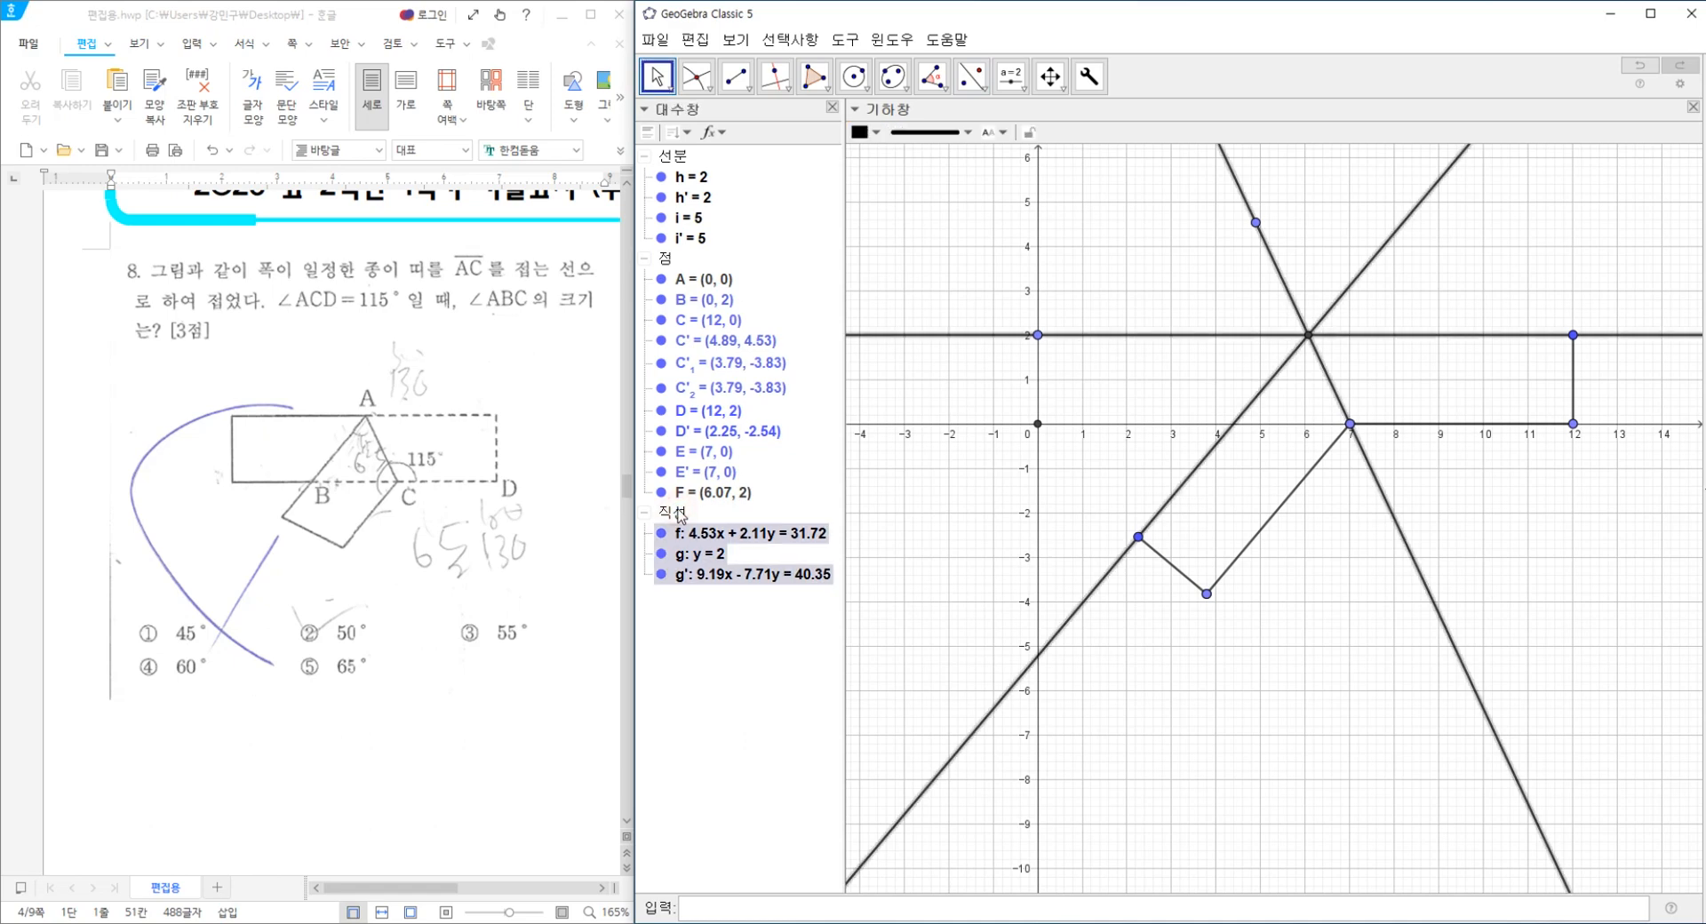
{"action": "right_click", "coordinate": [680, 515]}
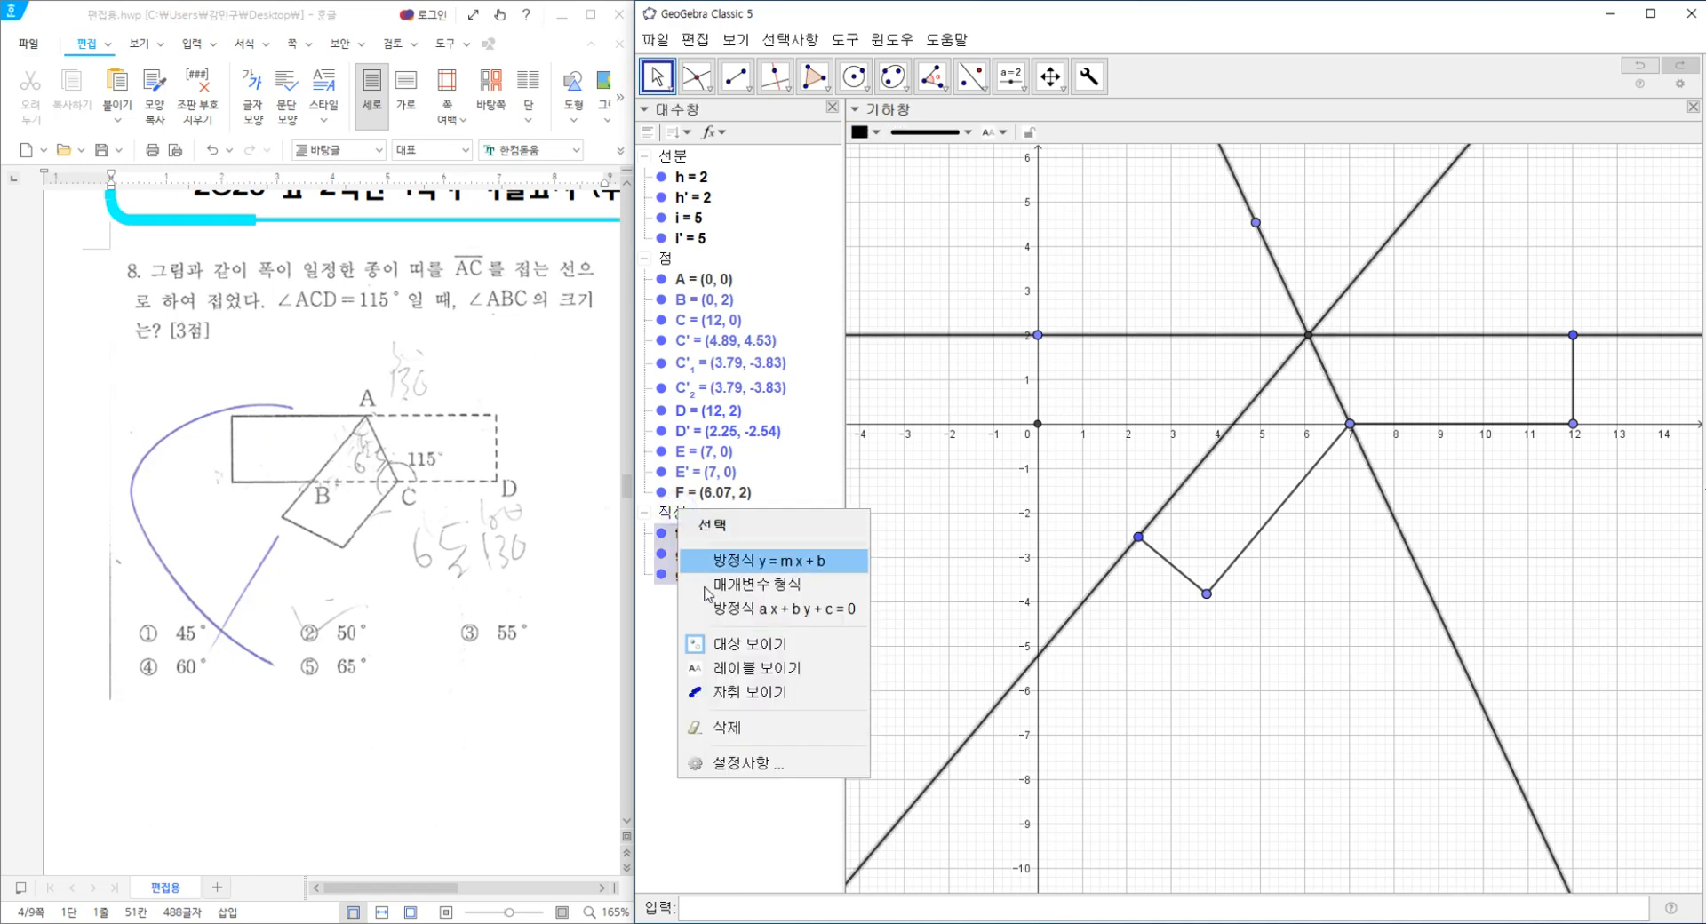
{"action": "left_click", "coordinate": [747, 650]}
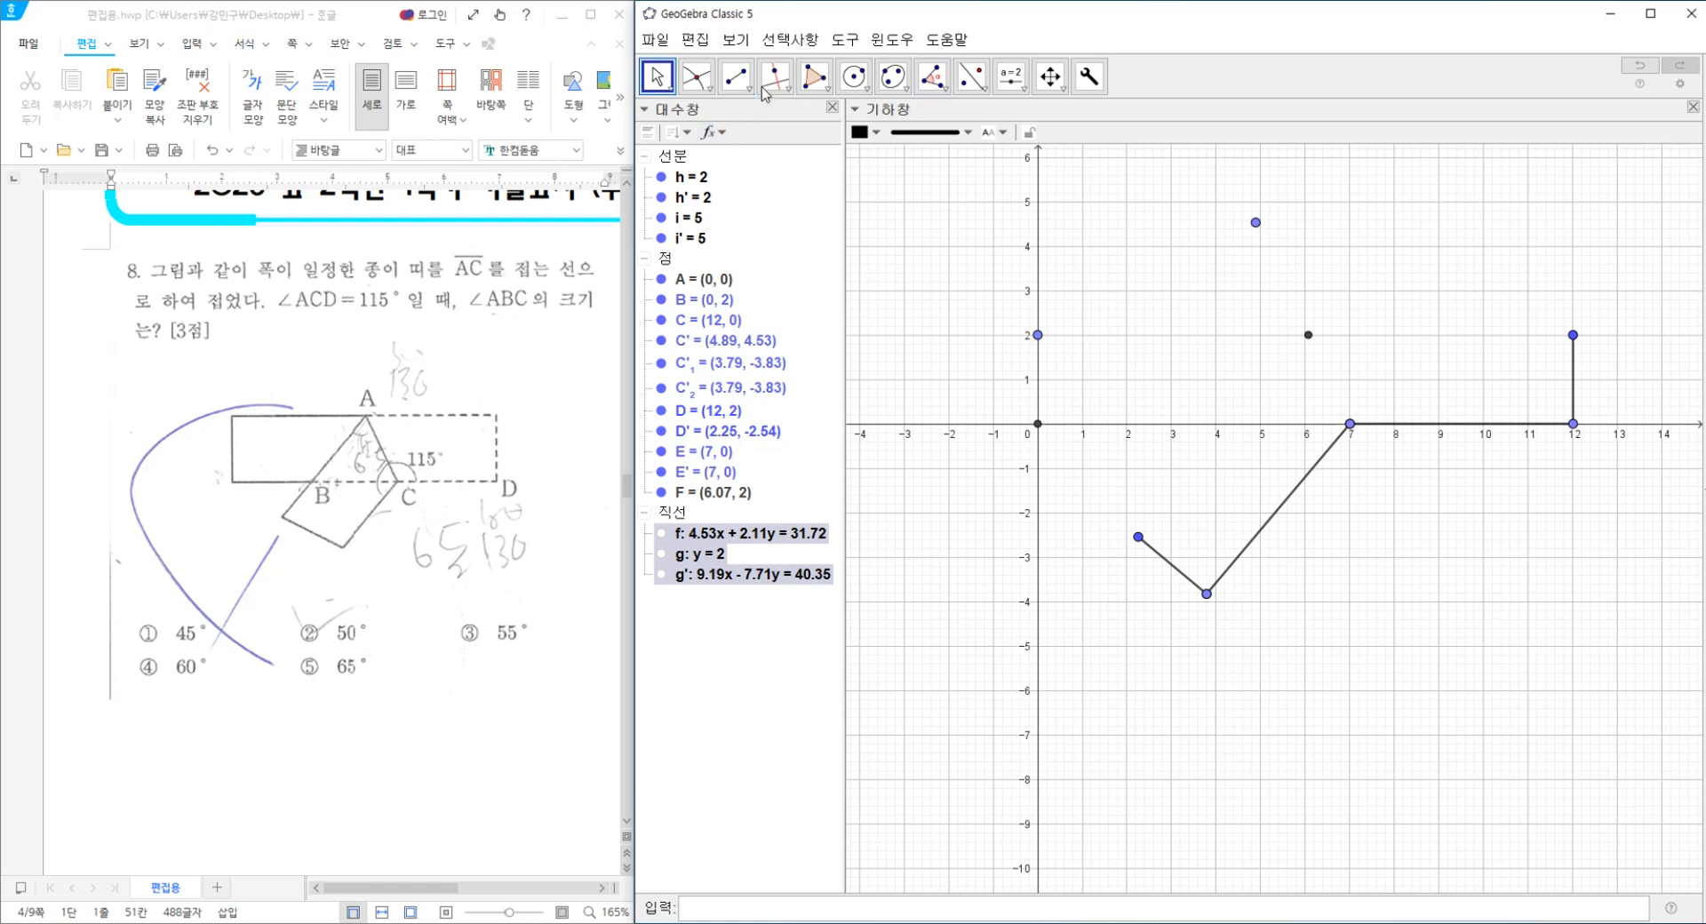
Draw segments from the fold point (6.07, 2) to (2.25, -2.54) and to (7, 0).
{"action": "left_click", "coordinate": [736, 77]}
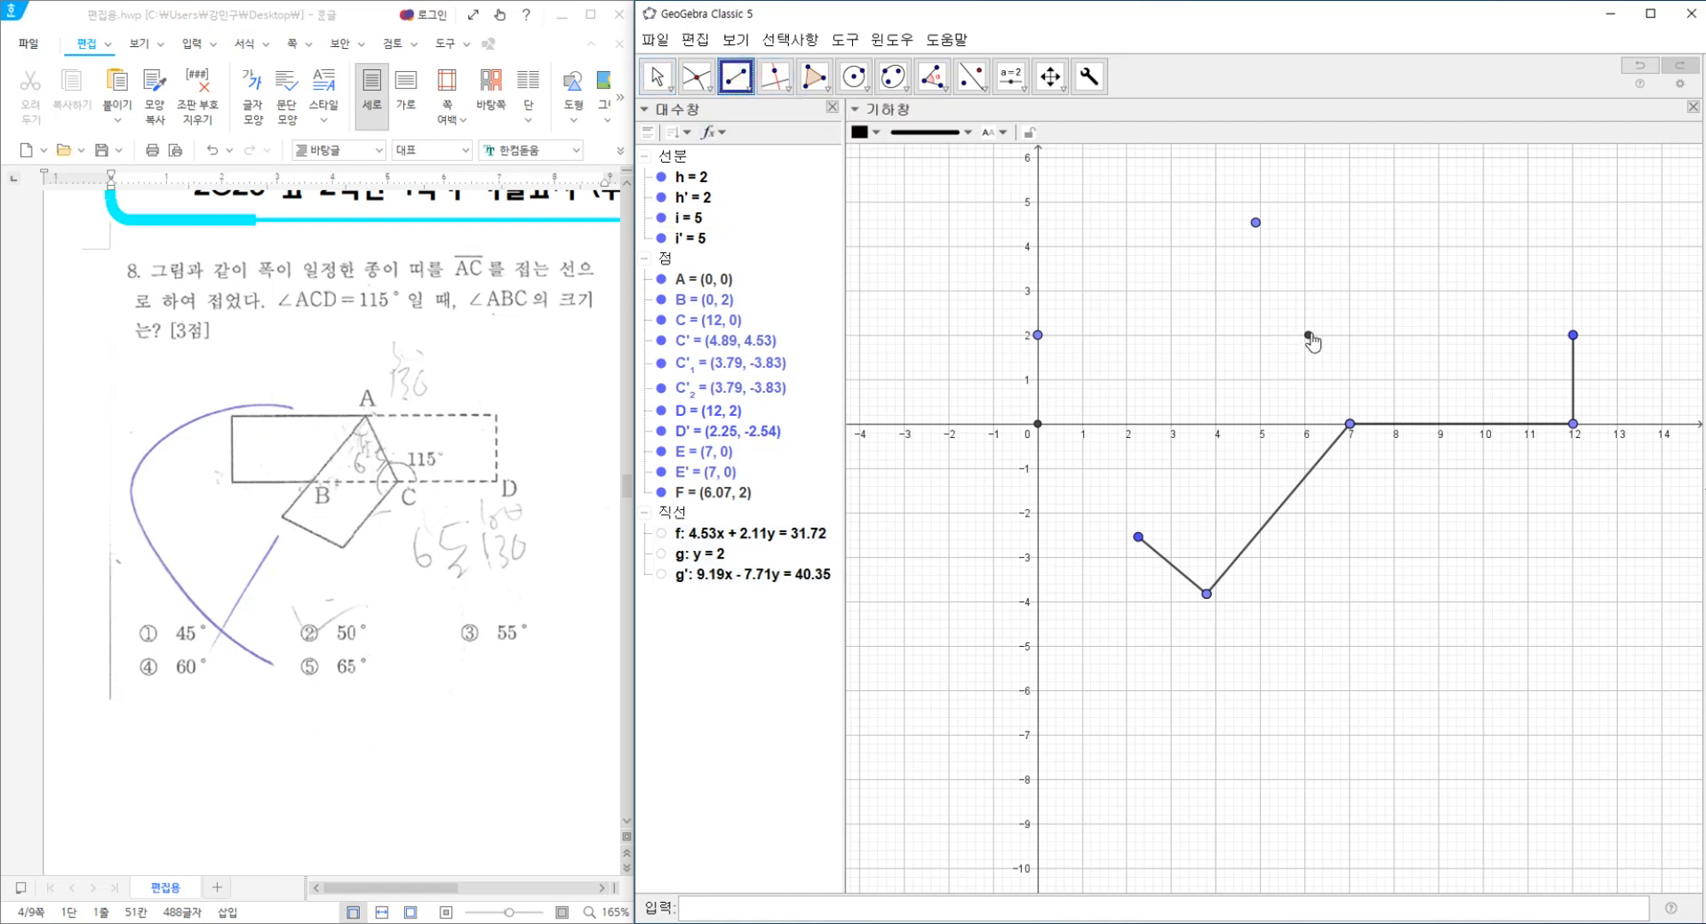
{"action": "left_click", "coordinate": [1308, 335]}
{"action": "left_click", "coordinate": [1139, 538]}
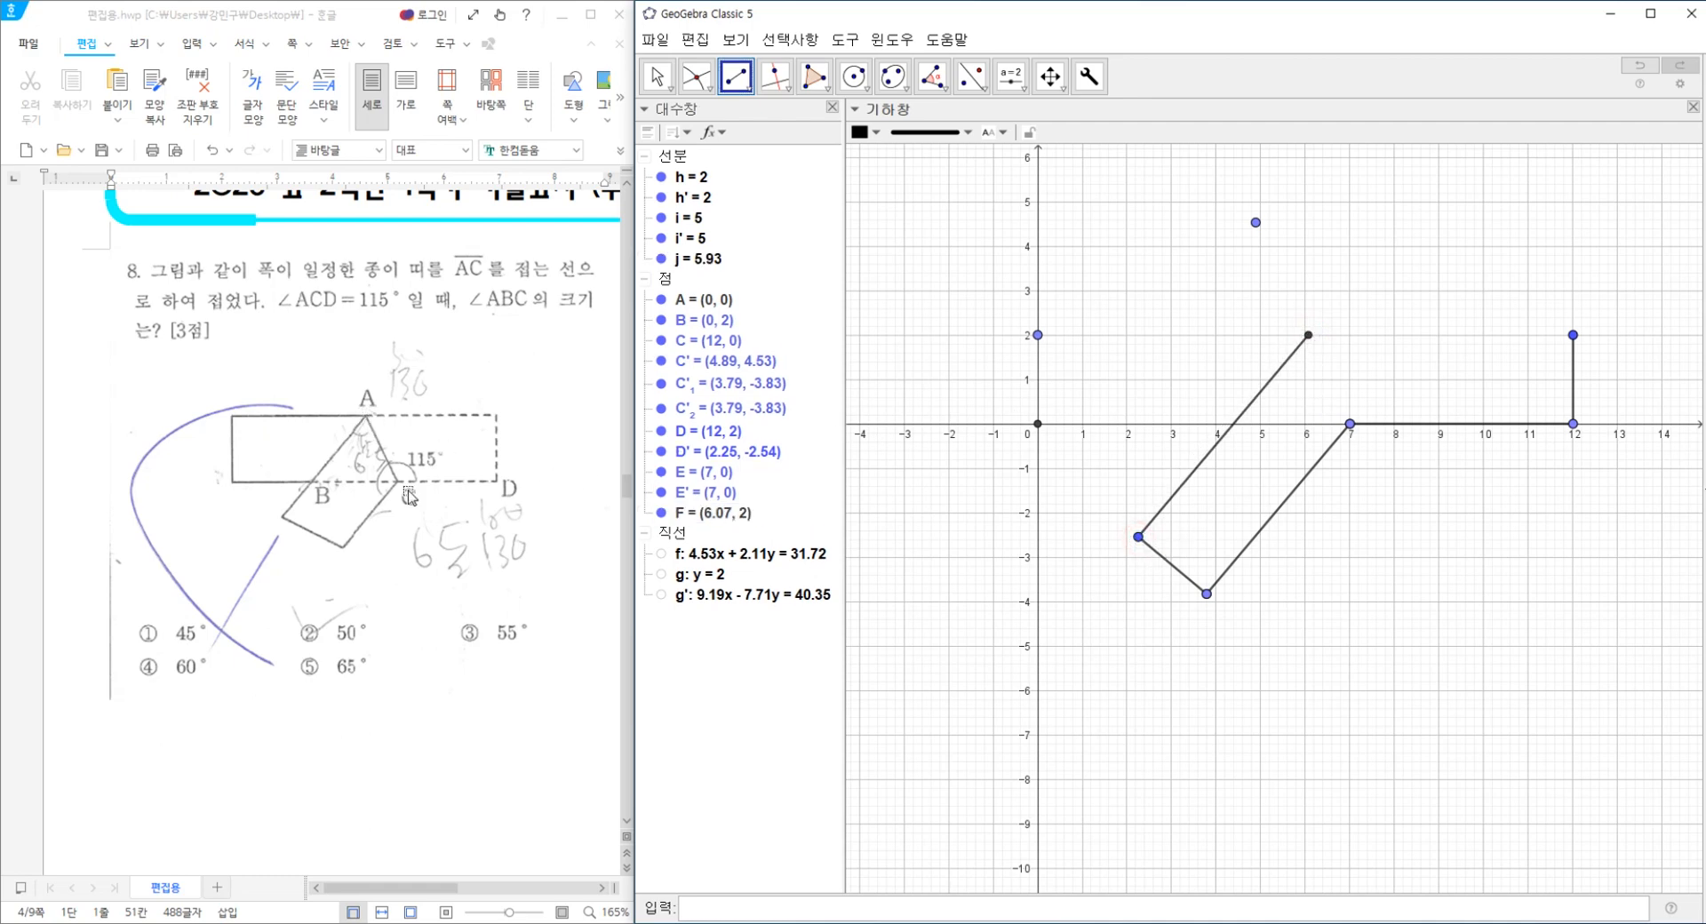
{"action": "left_click", "coordinate": [1308, 335]}
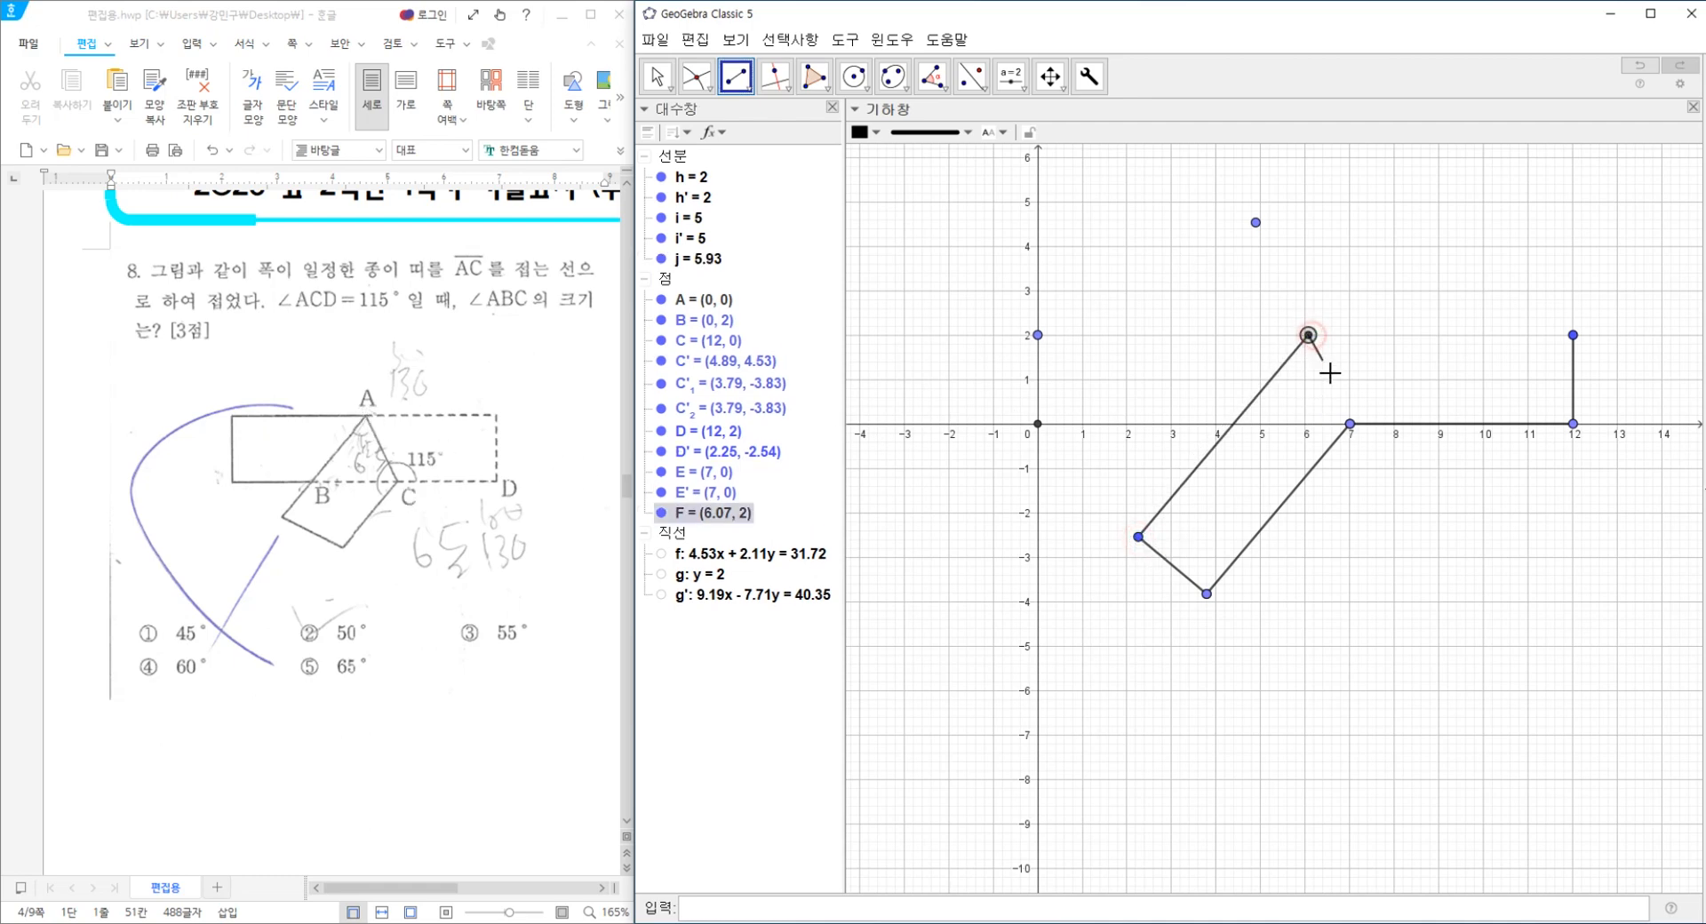
{"action": "left_click", "coordinate": [1349, 423]}
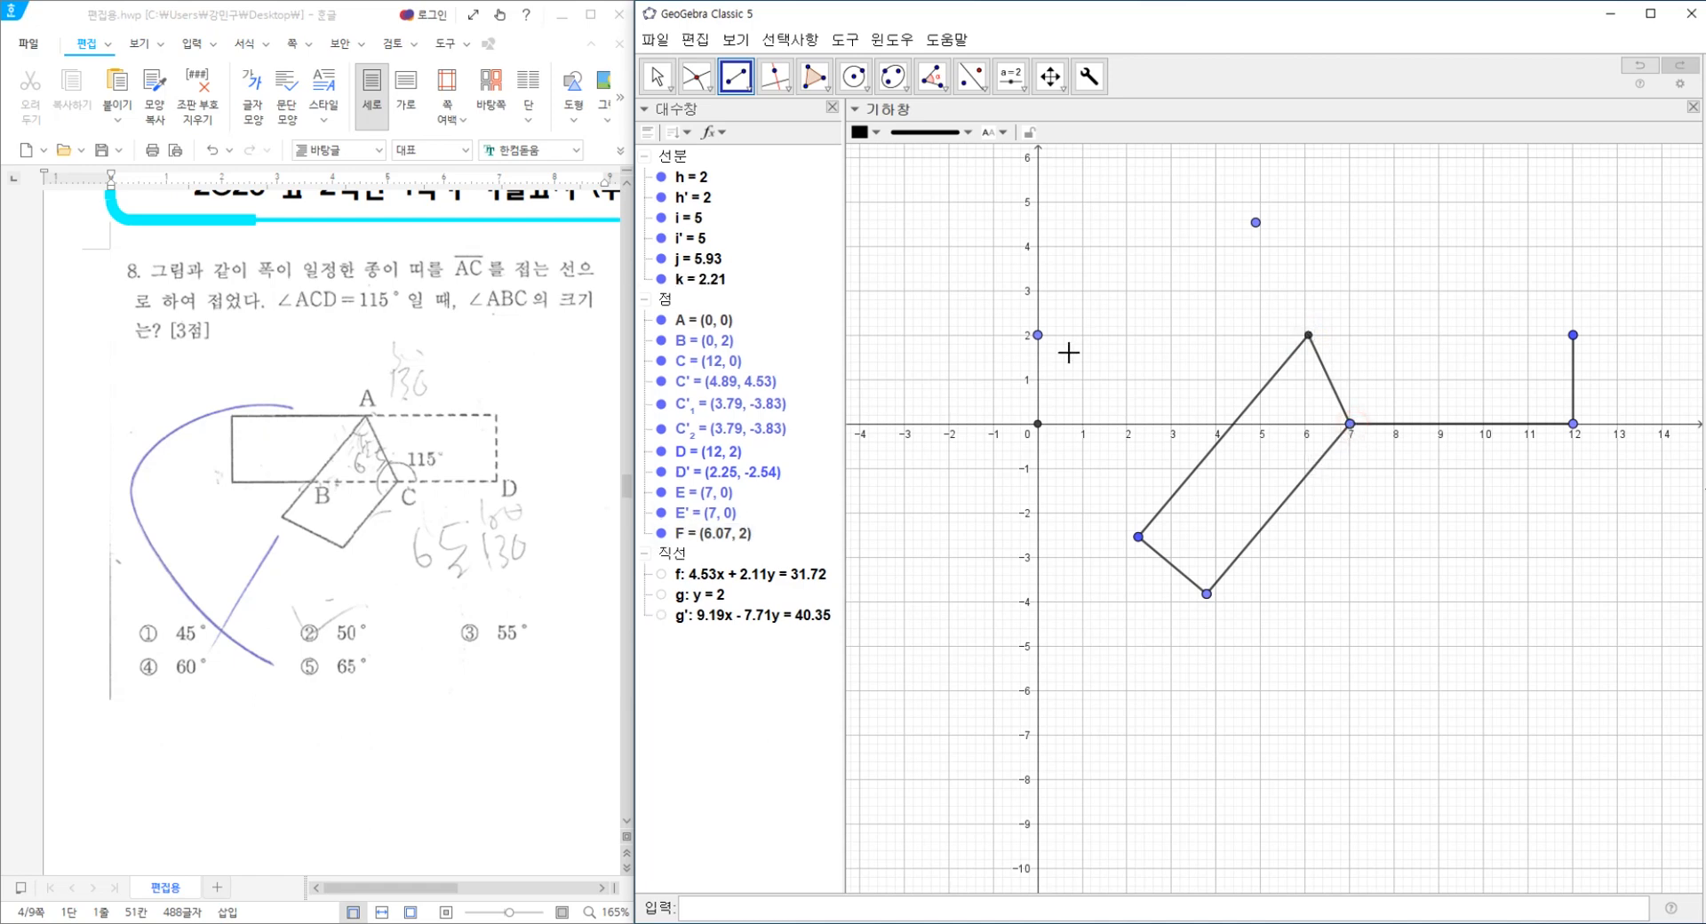
Create the intersection point where the folded strip's long edge from (6.07, 2) crosses the x-axis.
{"action": "left_click", "coordinate": [698, 82]}
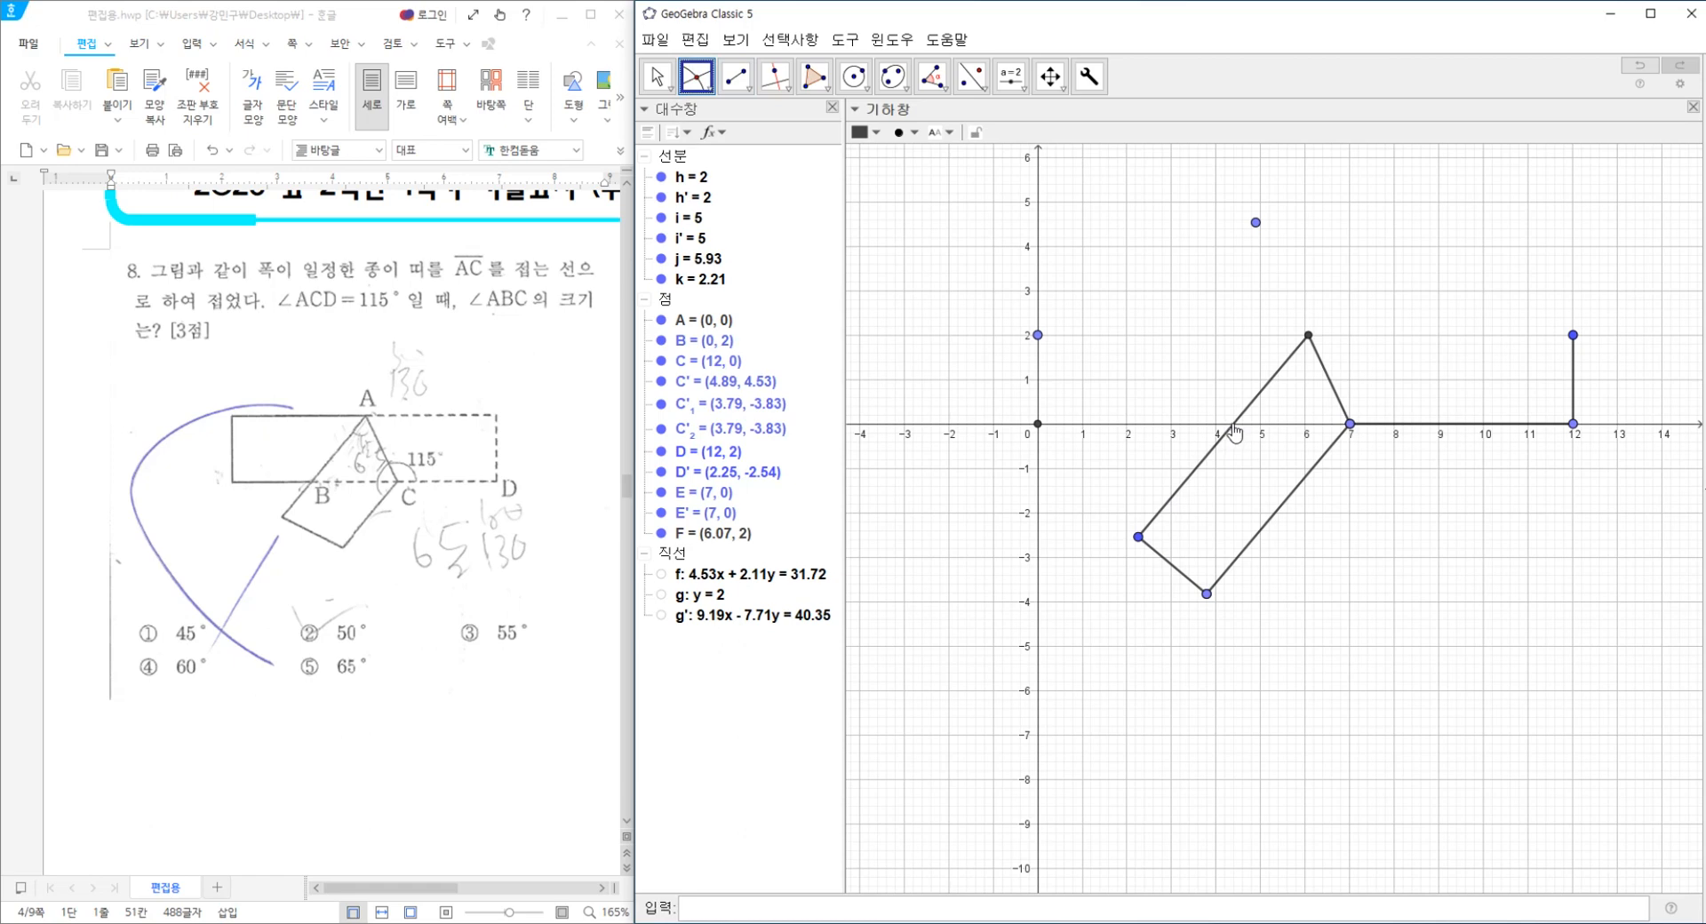
{"action": "left_click", "coordinate": [1234, 430]}
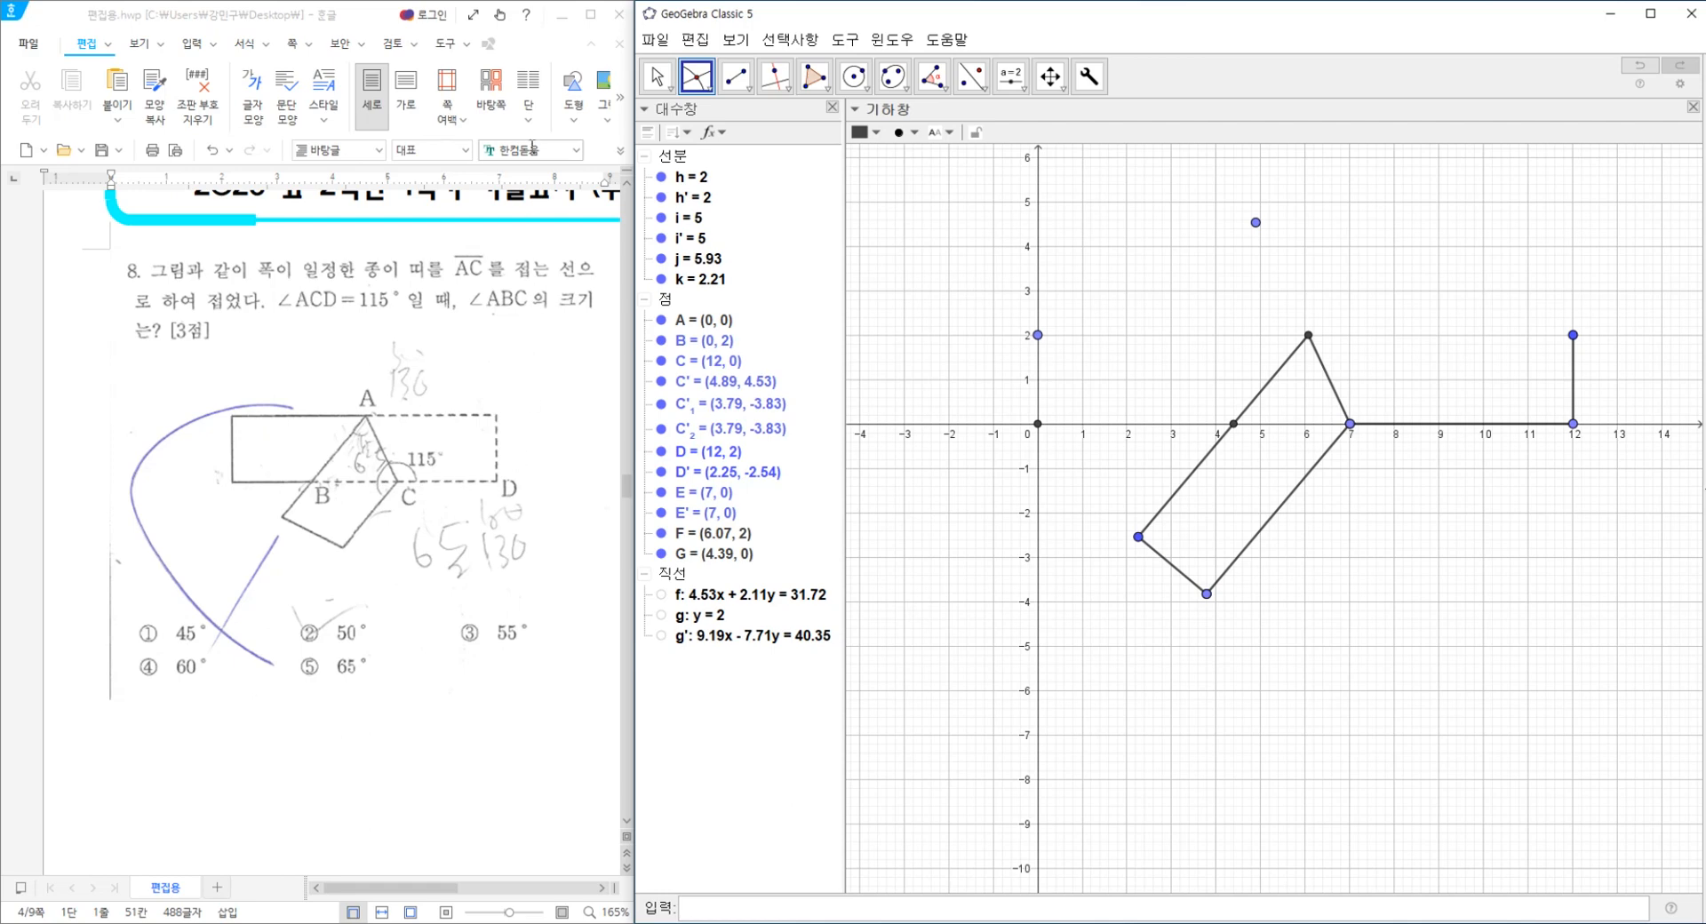
{"action": "left_click", "coordinate": [734, 84]}
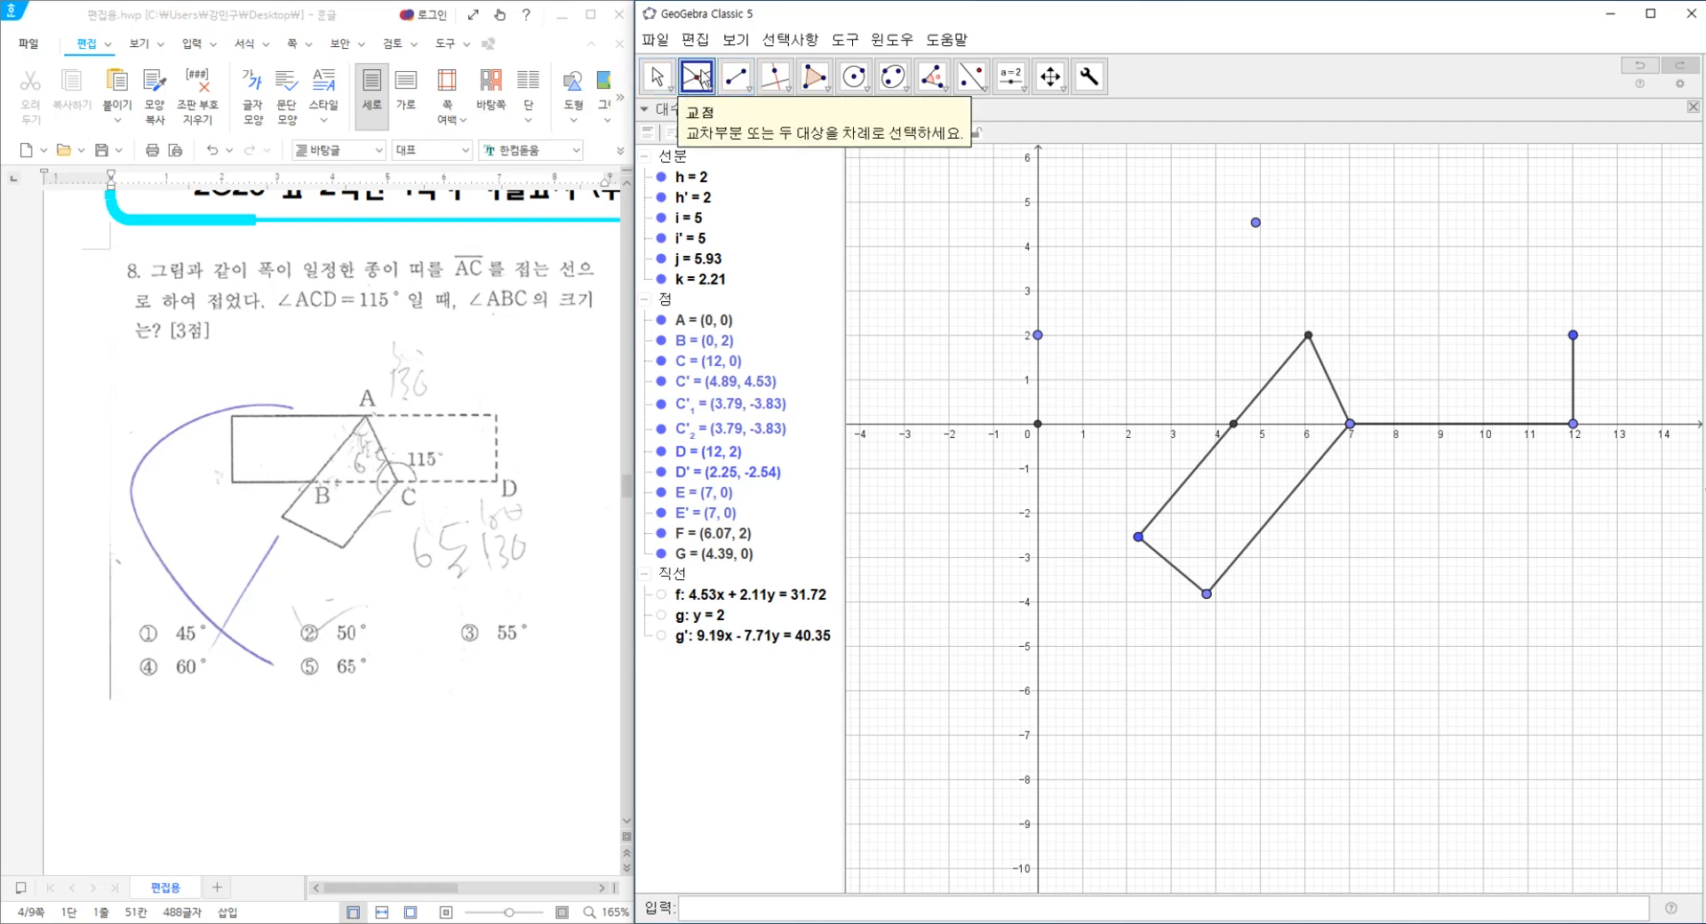
Draw segments from (6.07, 2) to (0, 2), from (0, 2) to (0, 0), and from (0, 0) to (4.39, 0).
{"action": "left_click", "coordinate": [737, 80]}
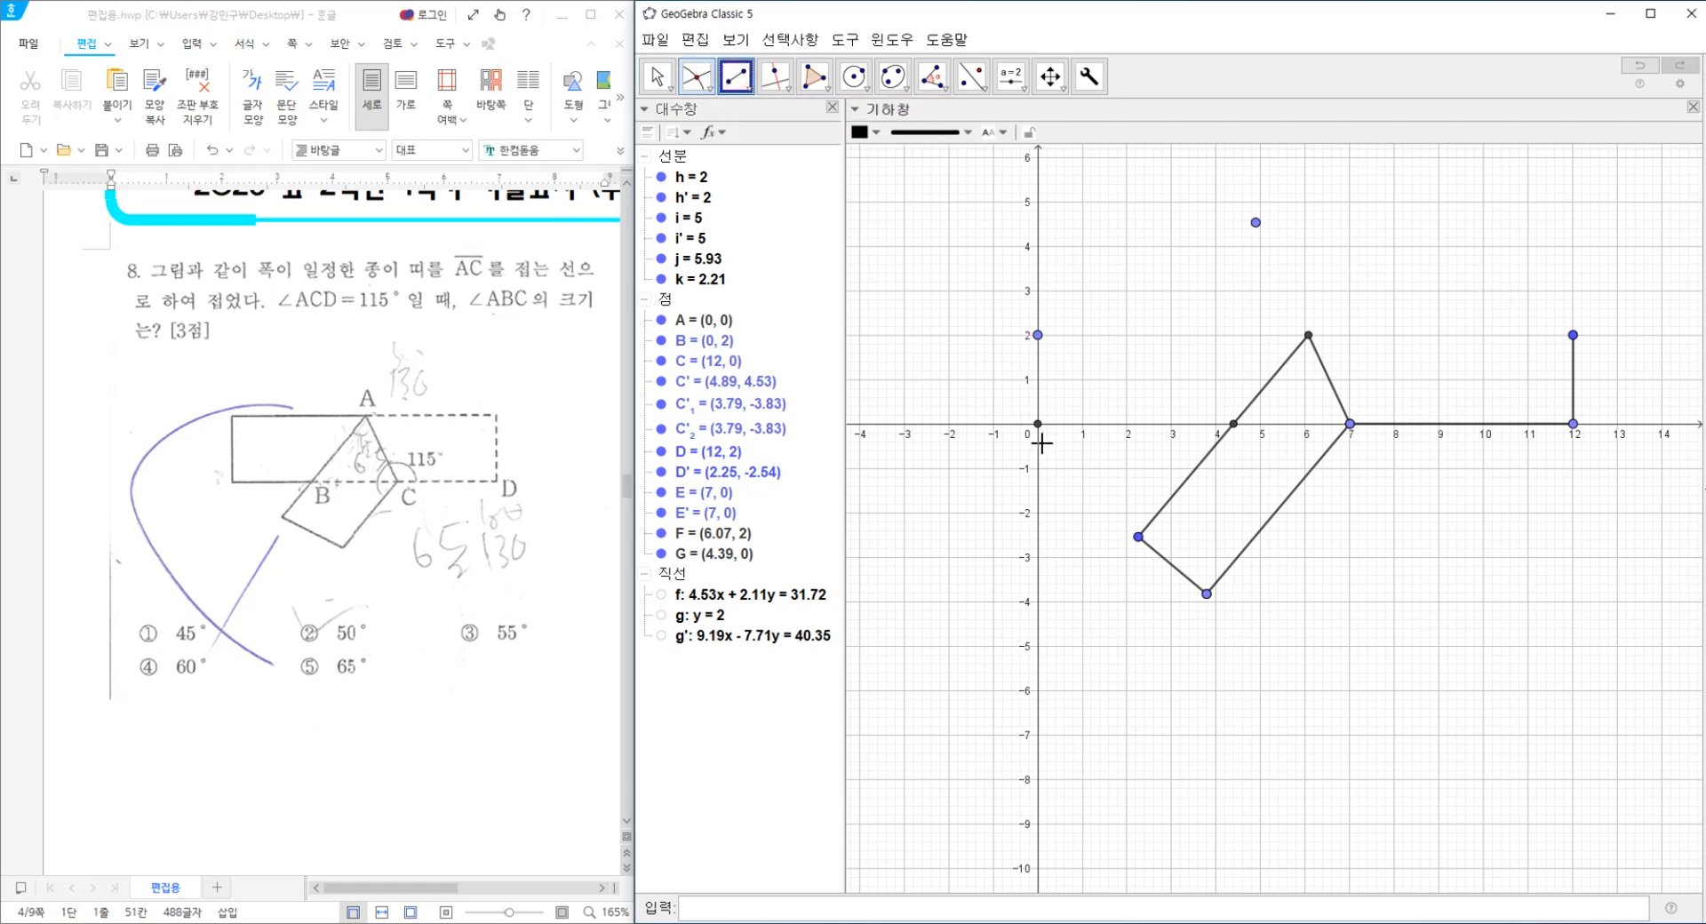
{"action": "left_click", "coordinate": [1037, 337]}
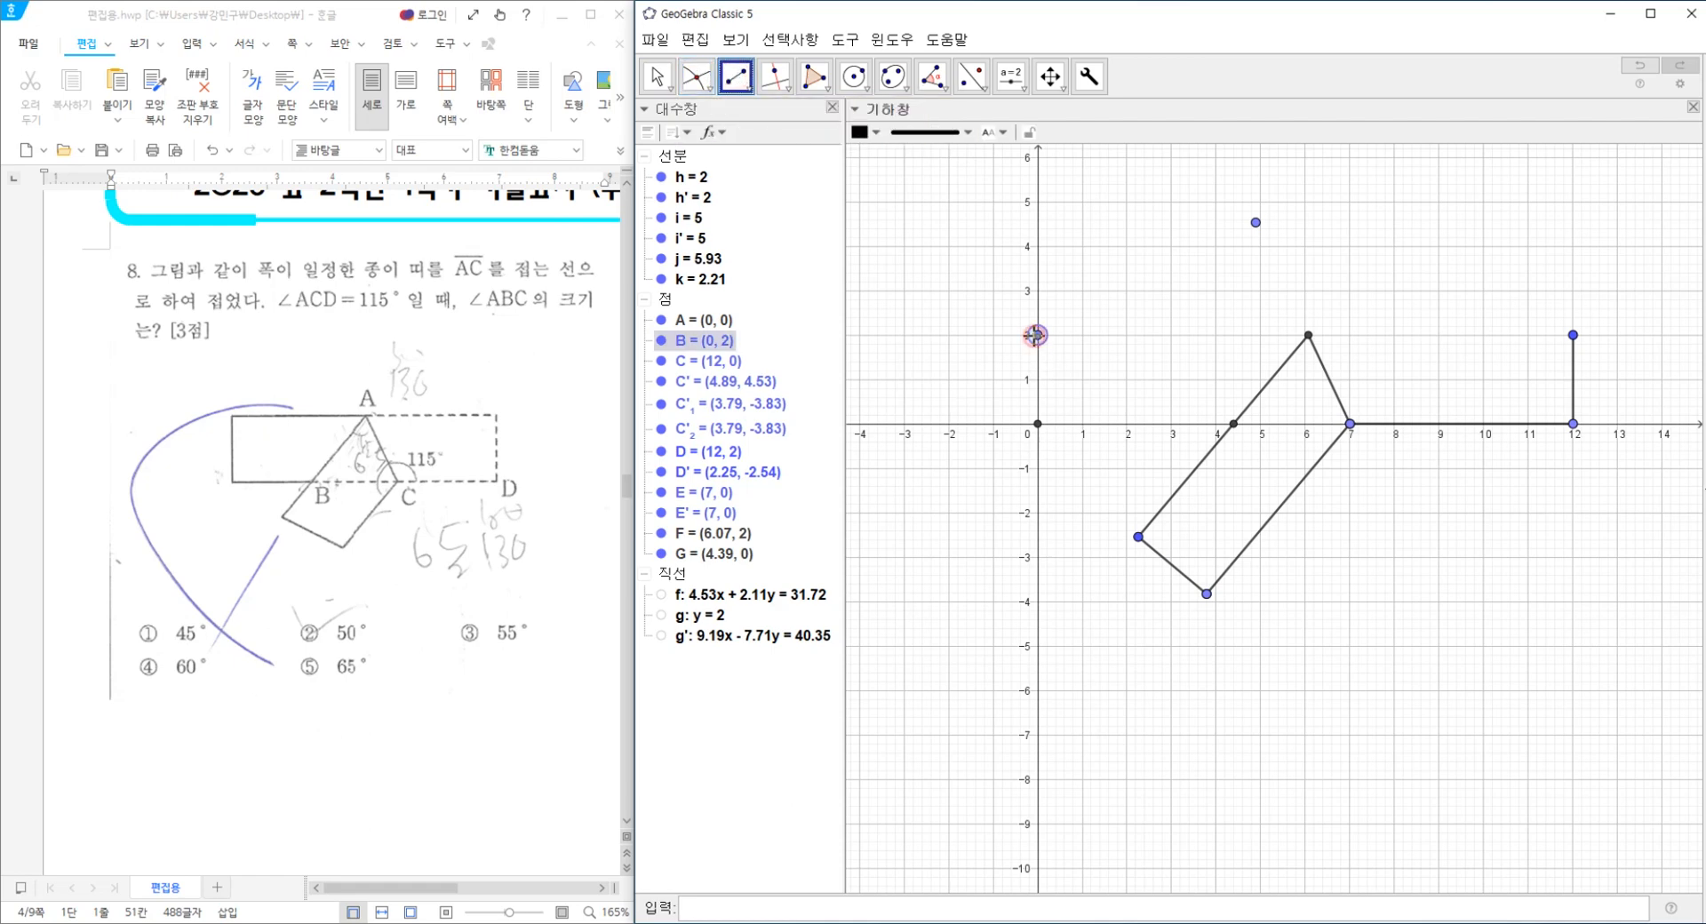
{"action": "left_click", "coordinate": [1307, 335]}
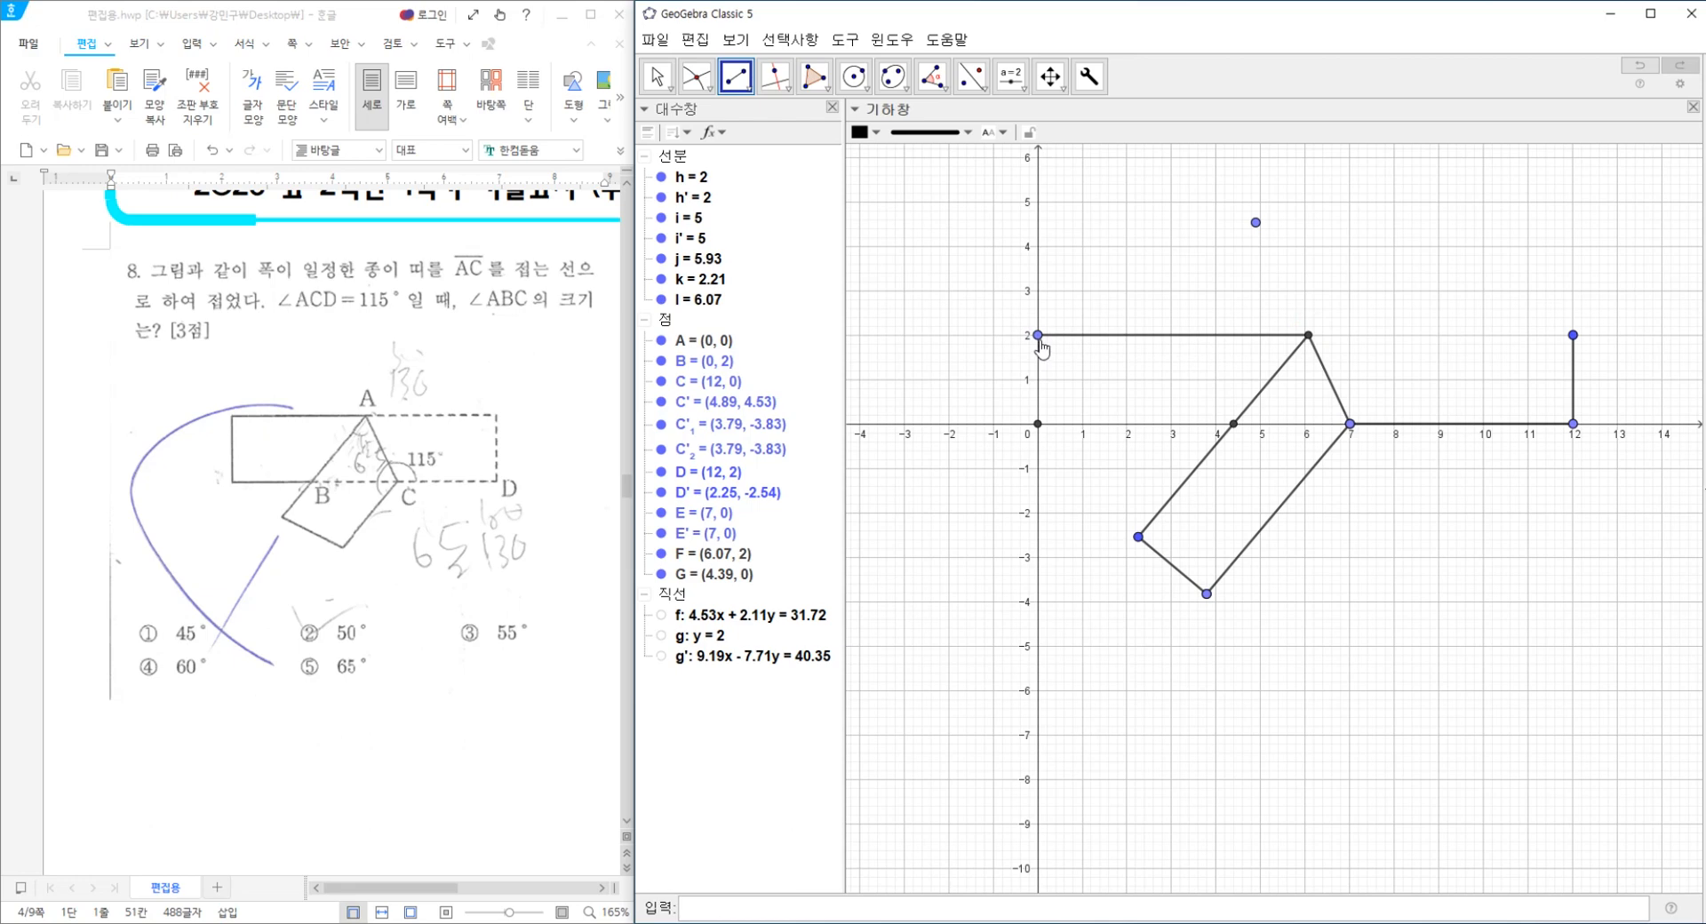
{"action": "left_click", "coordinate": [1039, 339]}
{"action": "left_click", "coordinate": [1040, 423]}
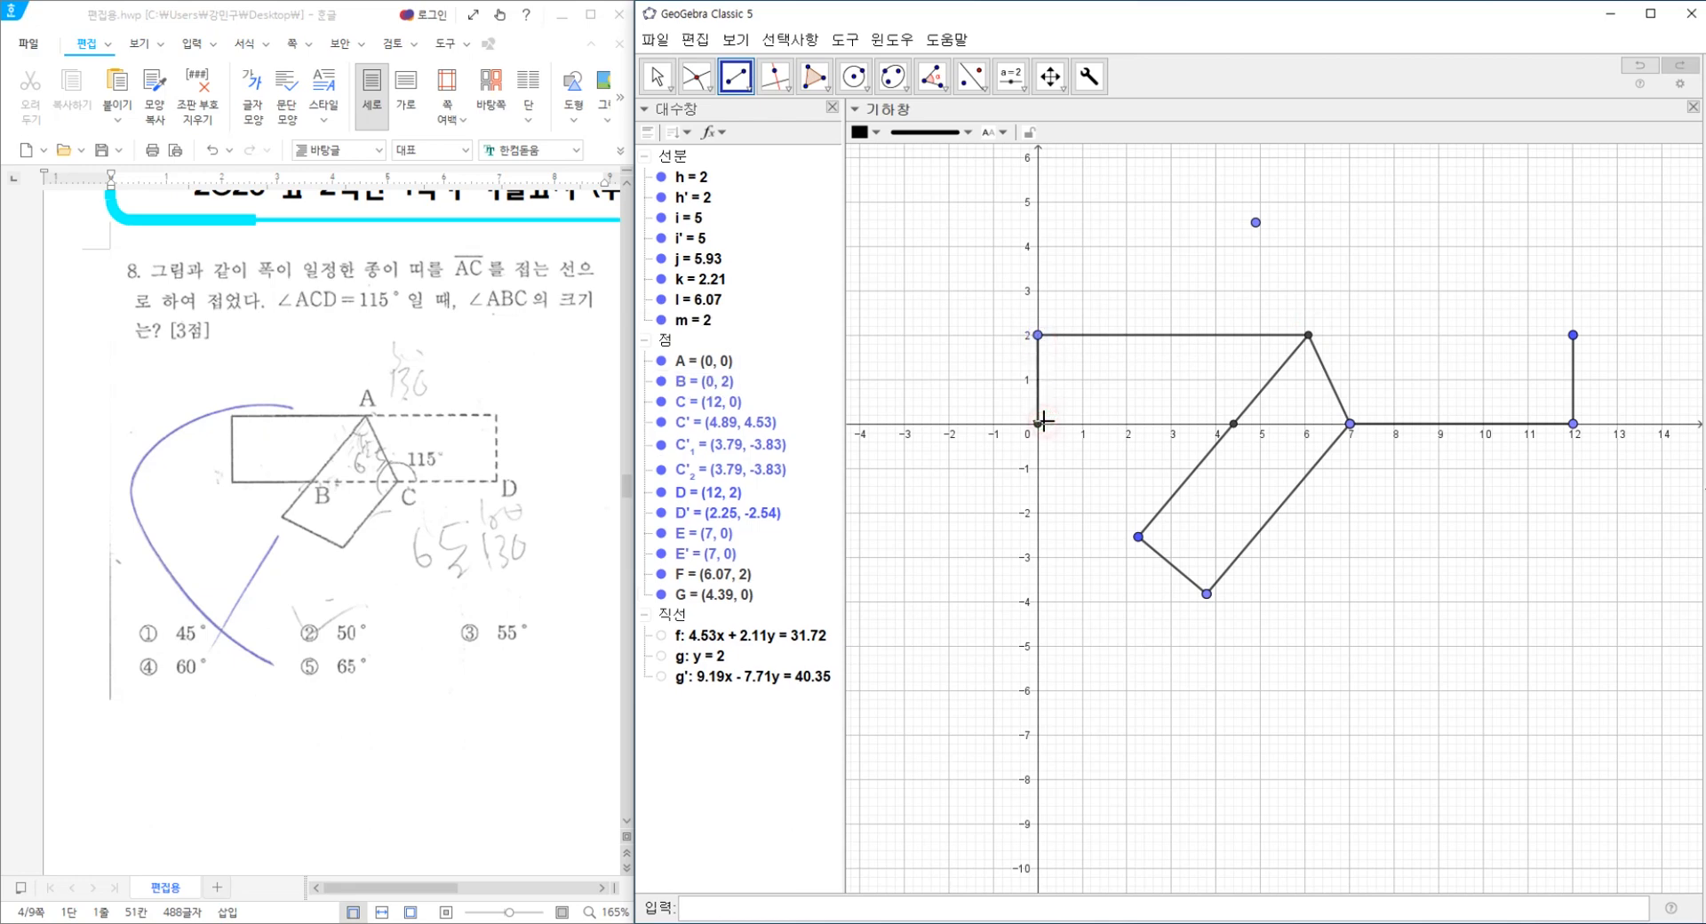
{"action": "left_click", "coordinate": [1037, 424]}
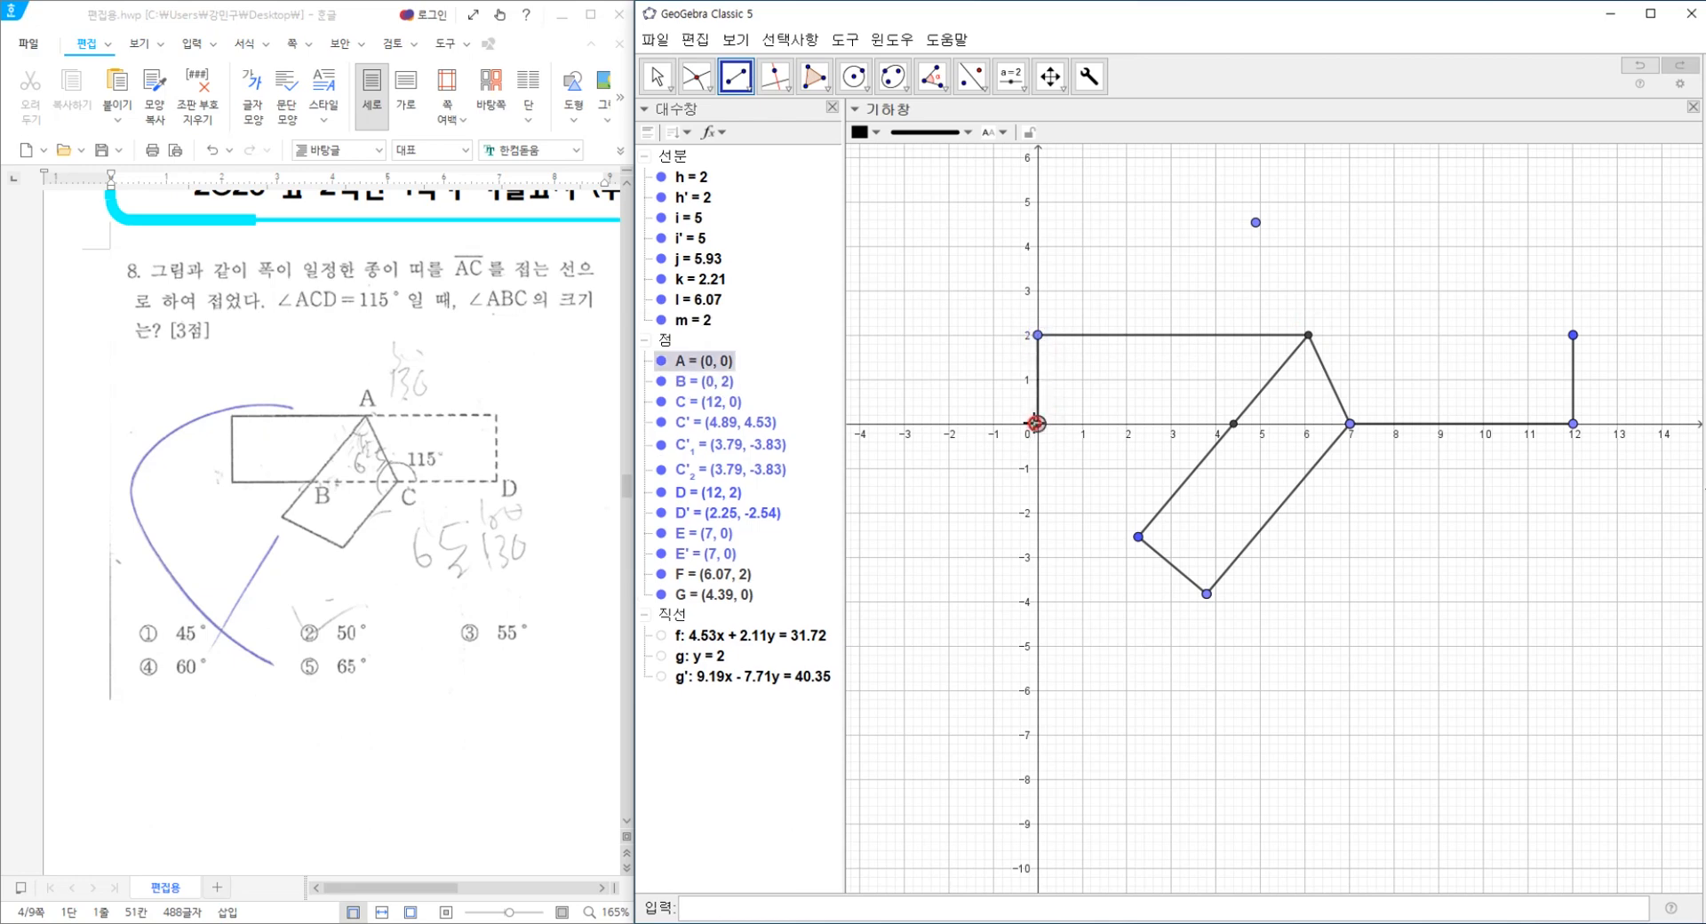
{"action": "left_click", "coordinate": [1233, 427]}
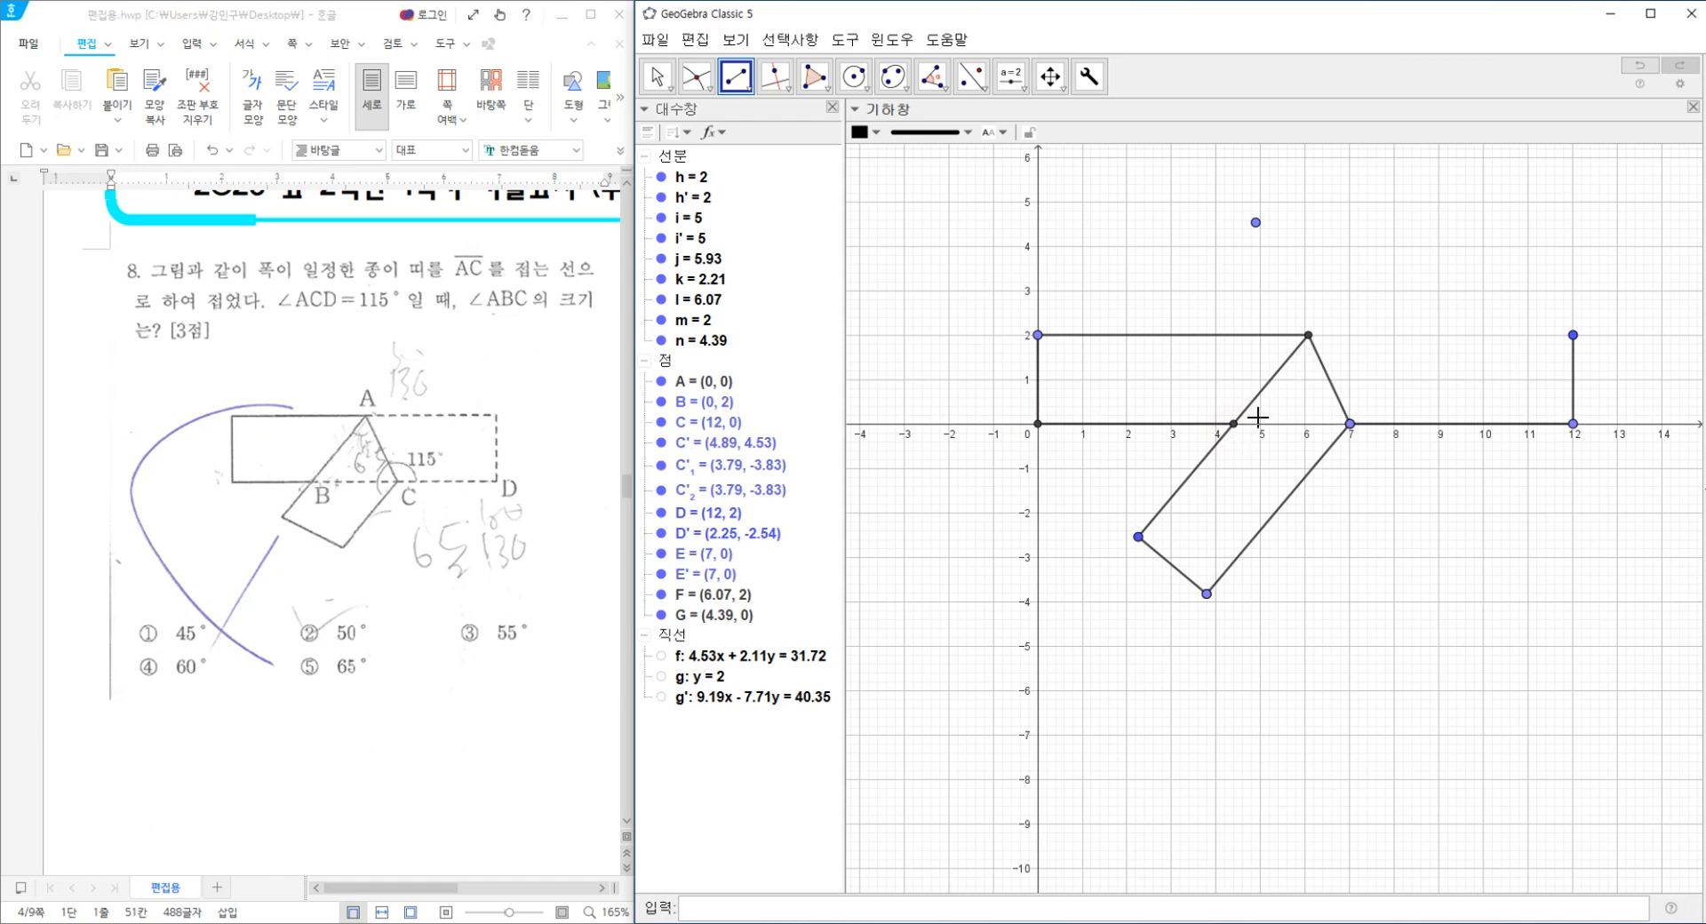
Draw segments from (4.39, 0) to (7, 0) and from (6.07, 2) to (12, 2).
{"action": "left_click", "coordinate": [1235, 425]}
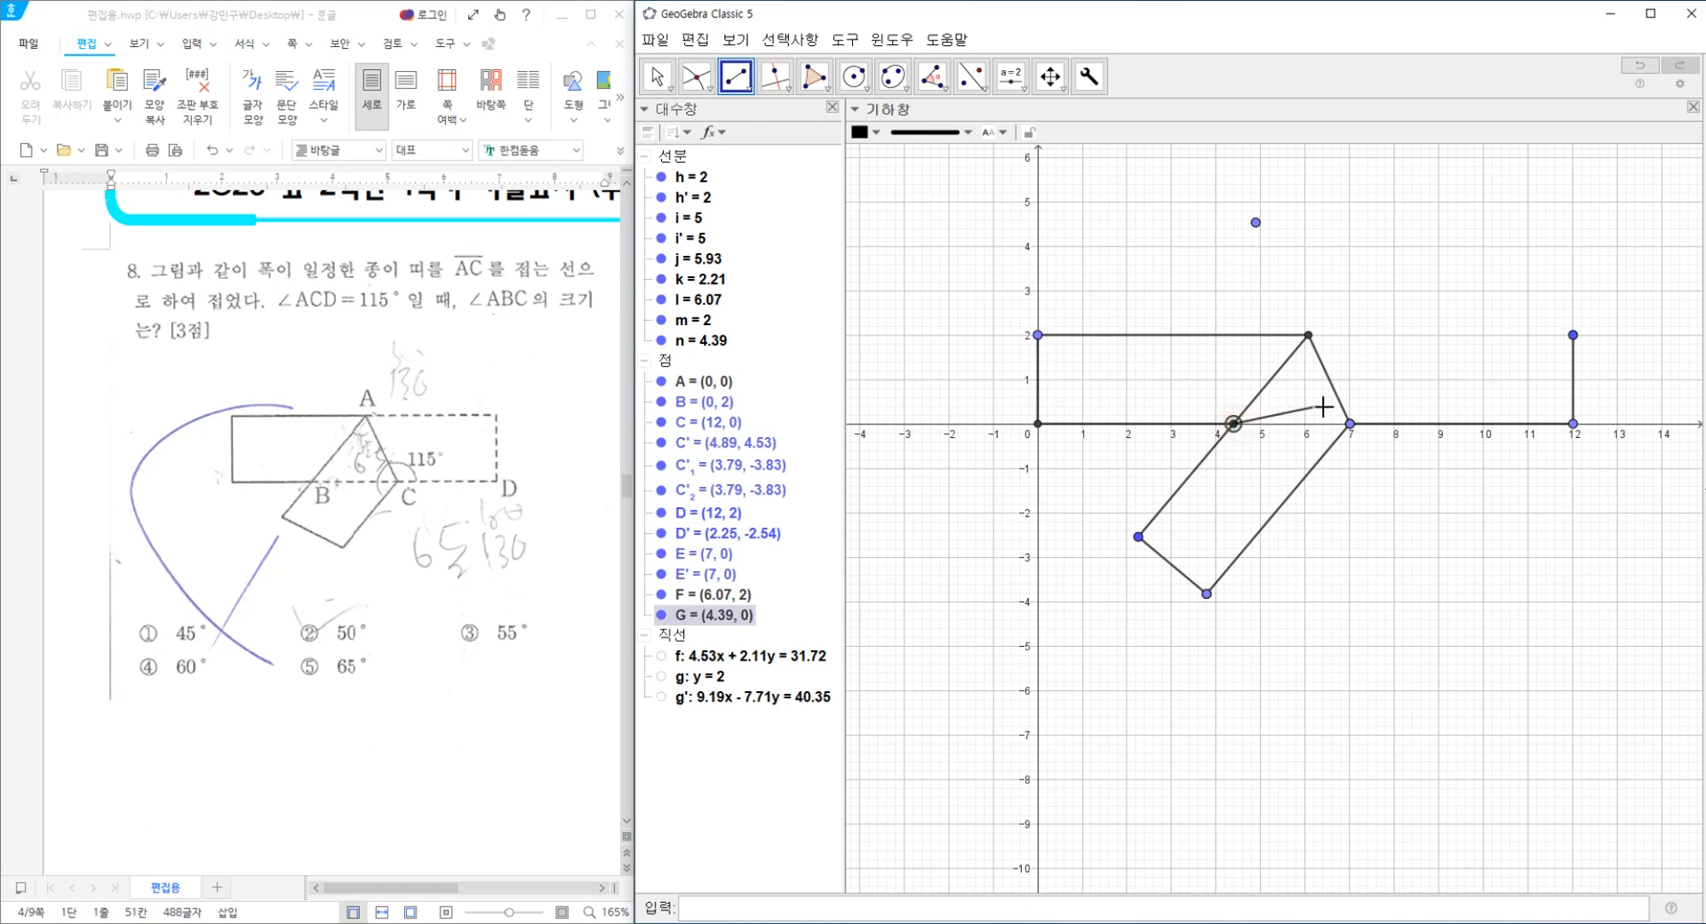
{"action": "left_click", "coordinate": [1349, 425]}
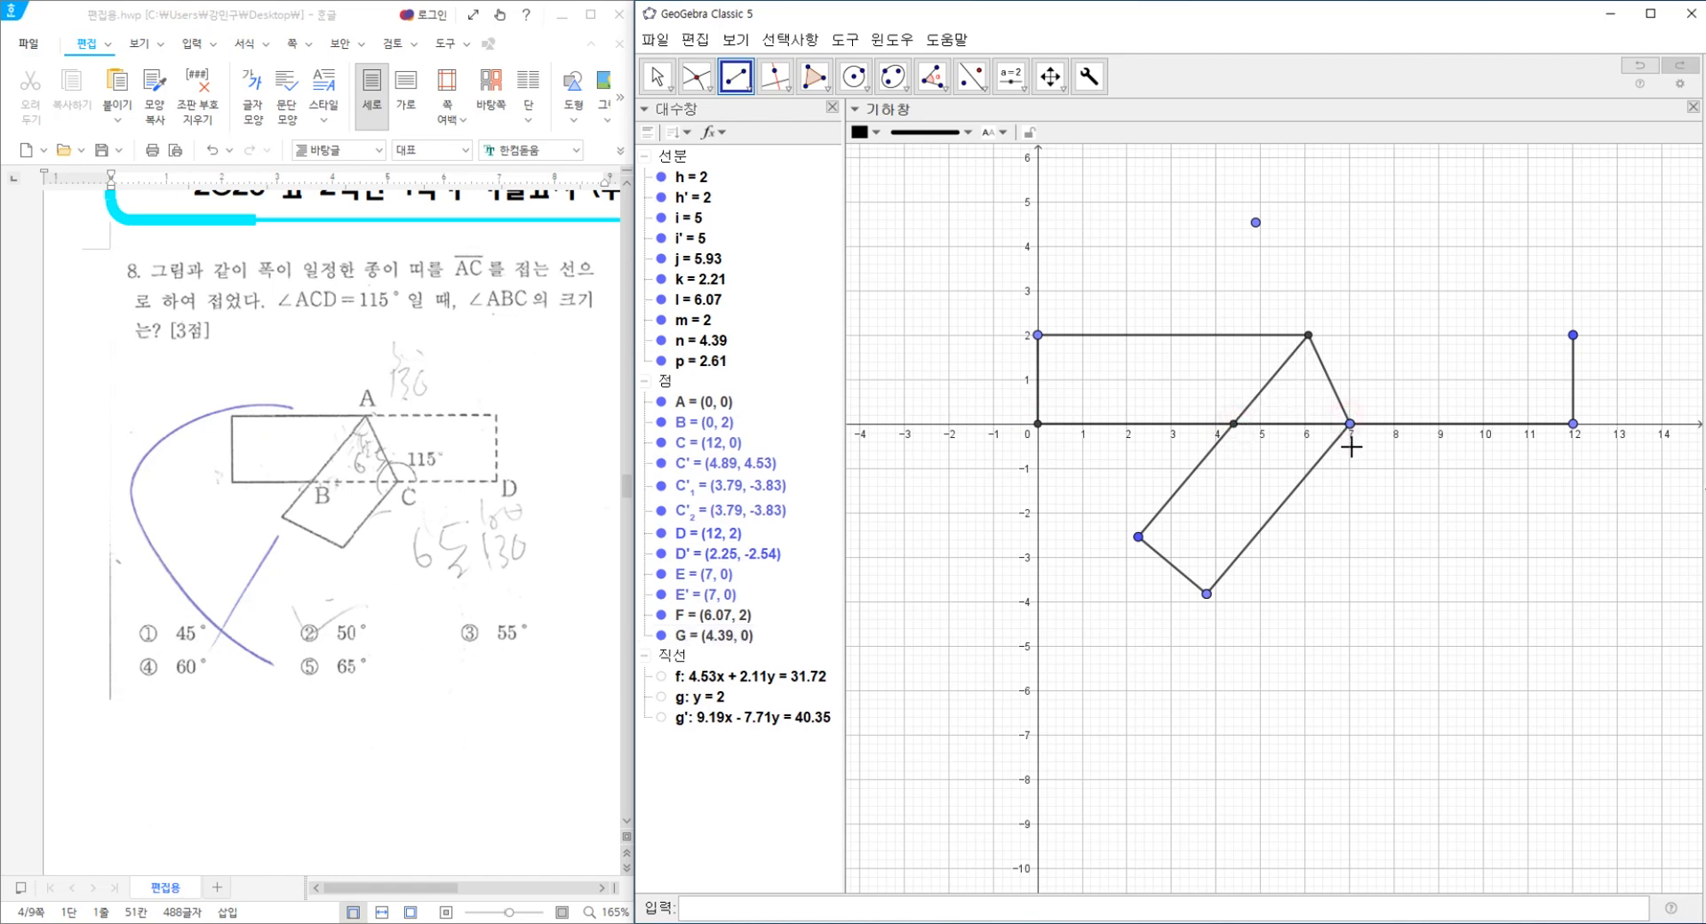
{"action": "left_click", "coordinate": [1309, 337]}
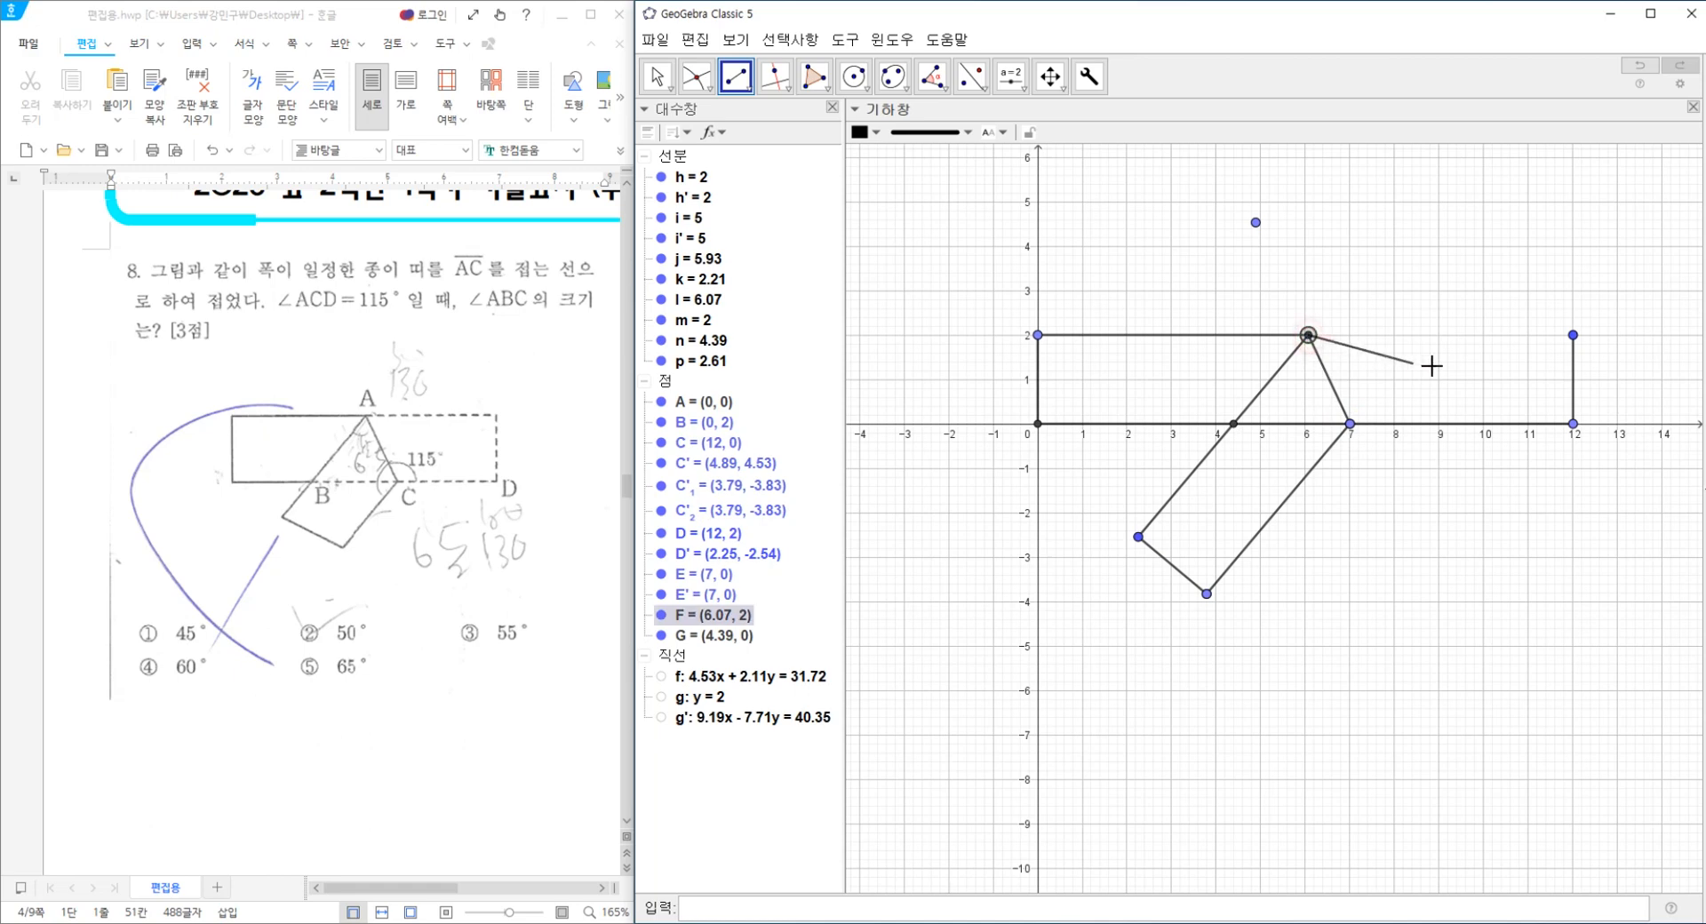
{"action": "left_click", "coordinate": [1573, 335]}
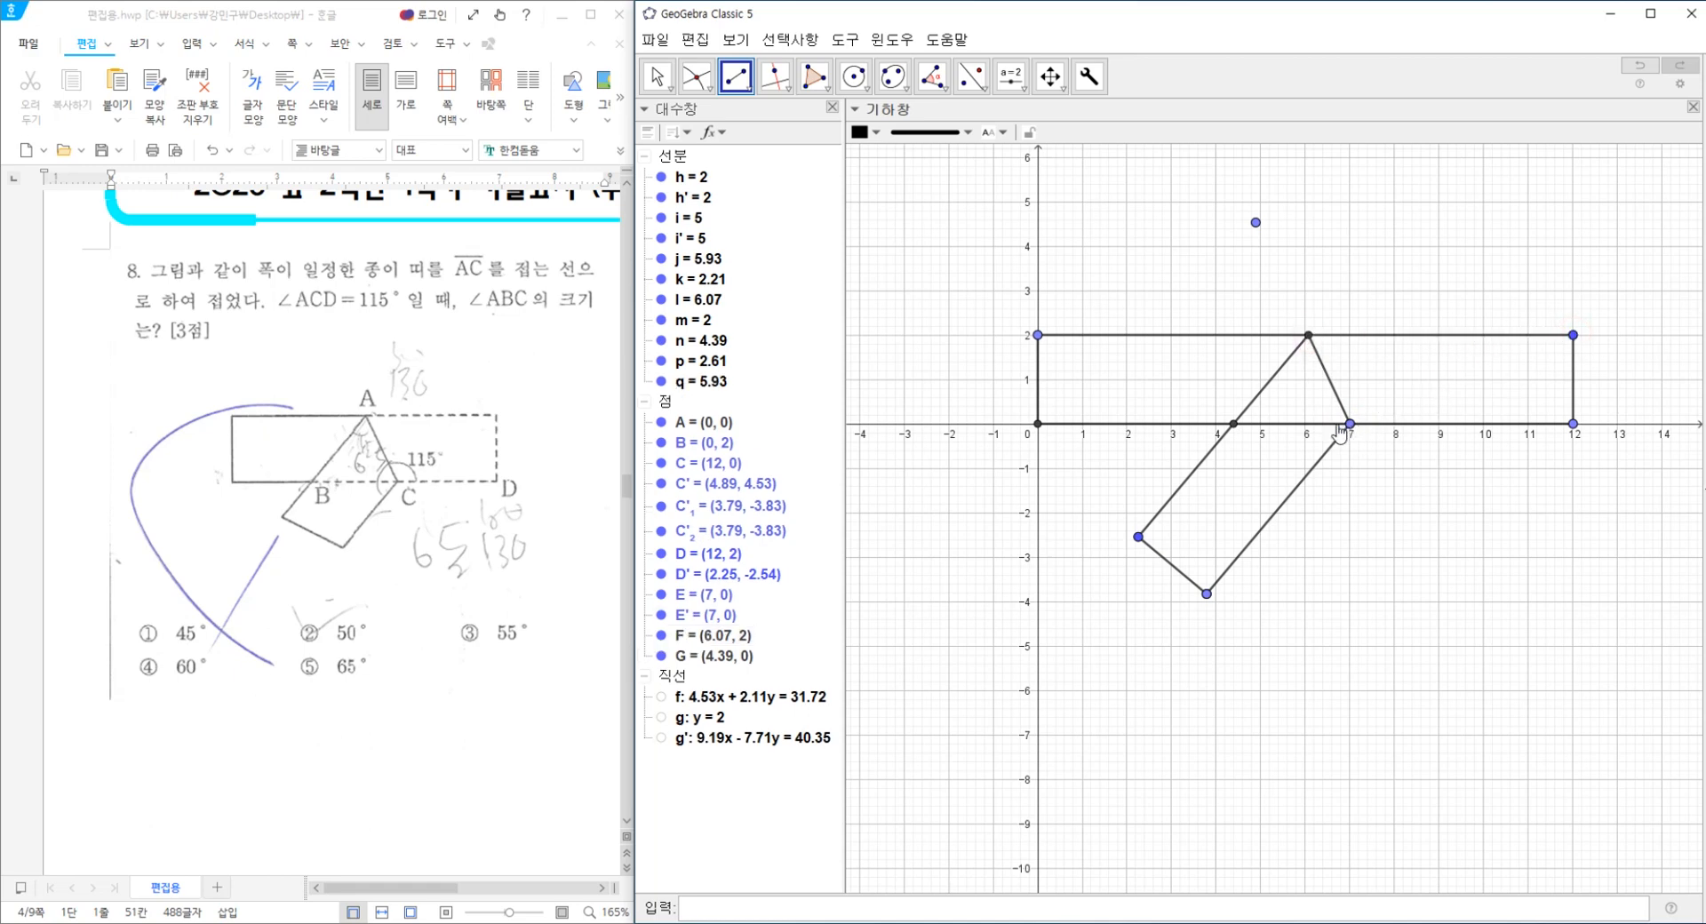
Hide the two x-axis segments meeting at (7, 0) and draw one segment from (4.39, 0) to (12, 0) in their place.
{"action": "right_click", "coordinate": [1395, 433]}
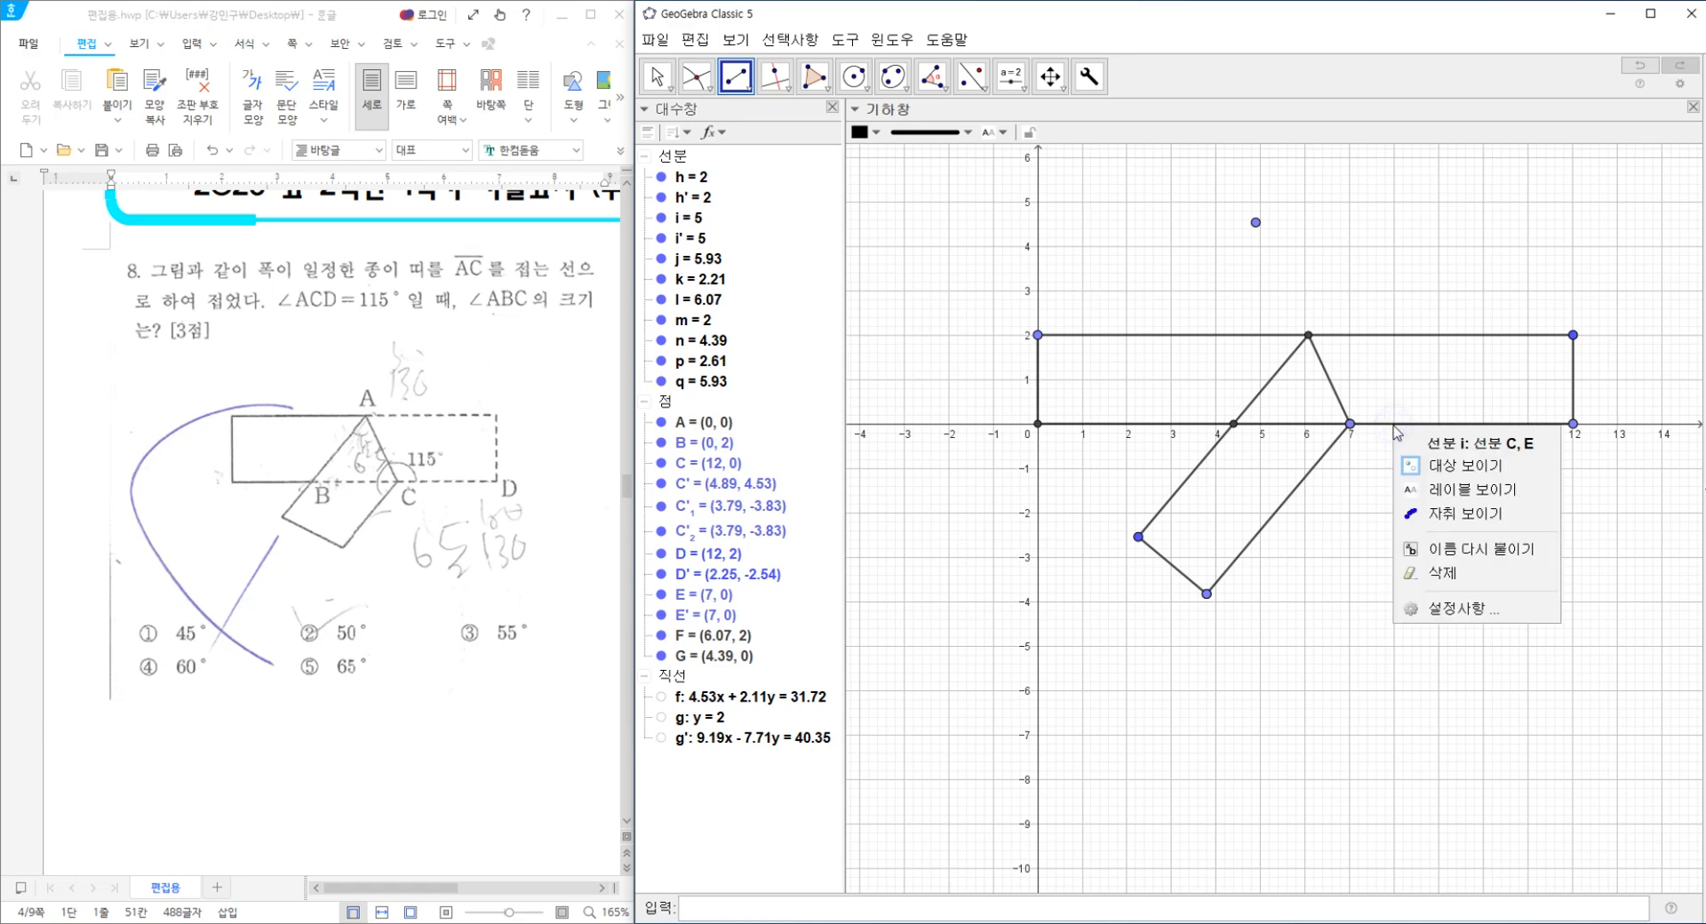
{"action": "left_click", "coordinate": [1426, 461]}
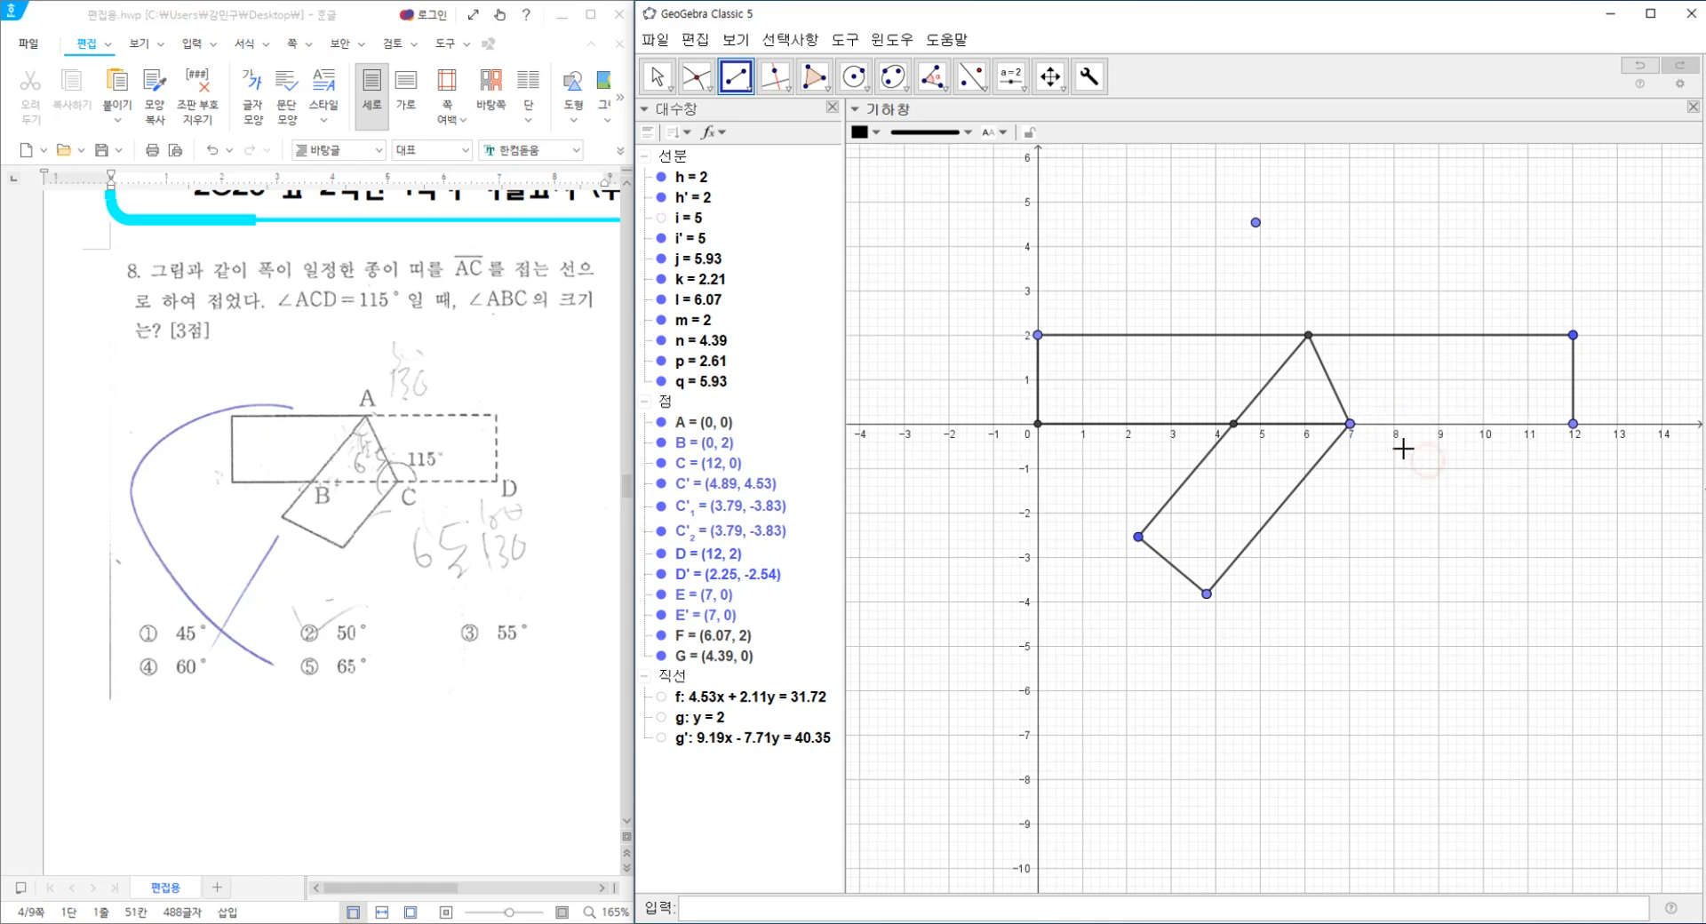
{"action": "right_click", "coordinate": [1311, 434]}
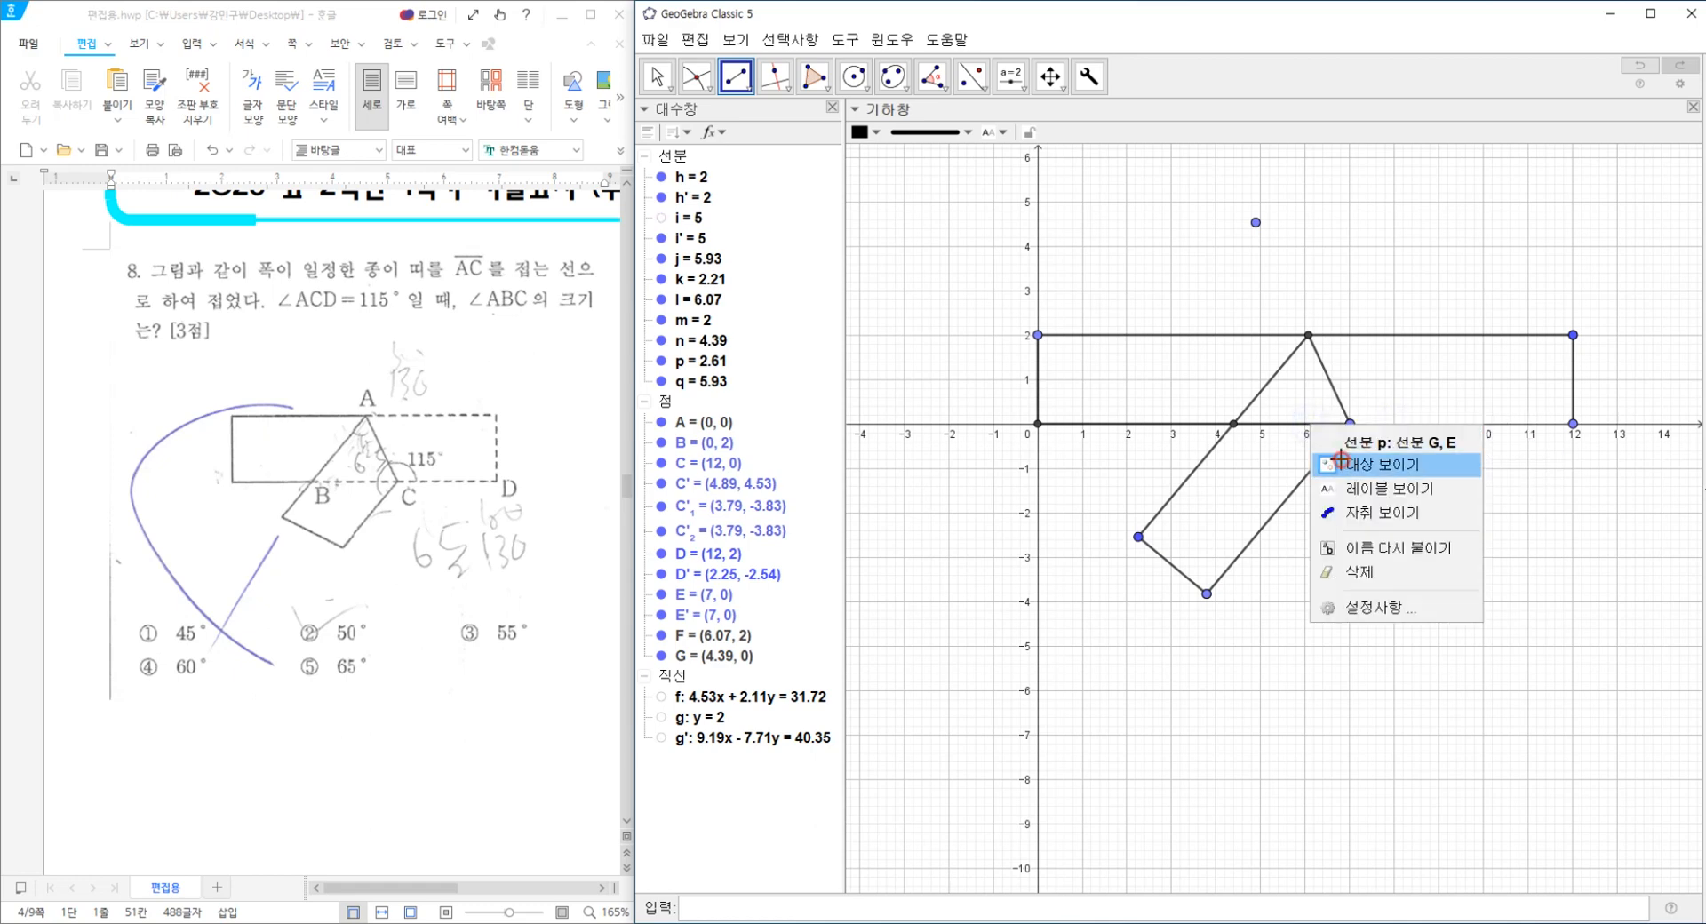
{"action": "left_click", "coordinate": [1344, 462]}
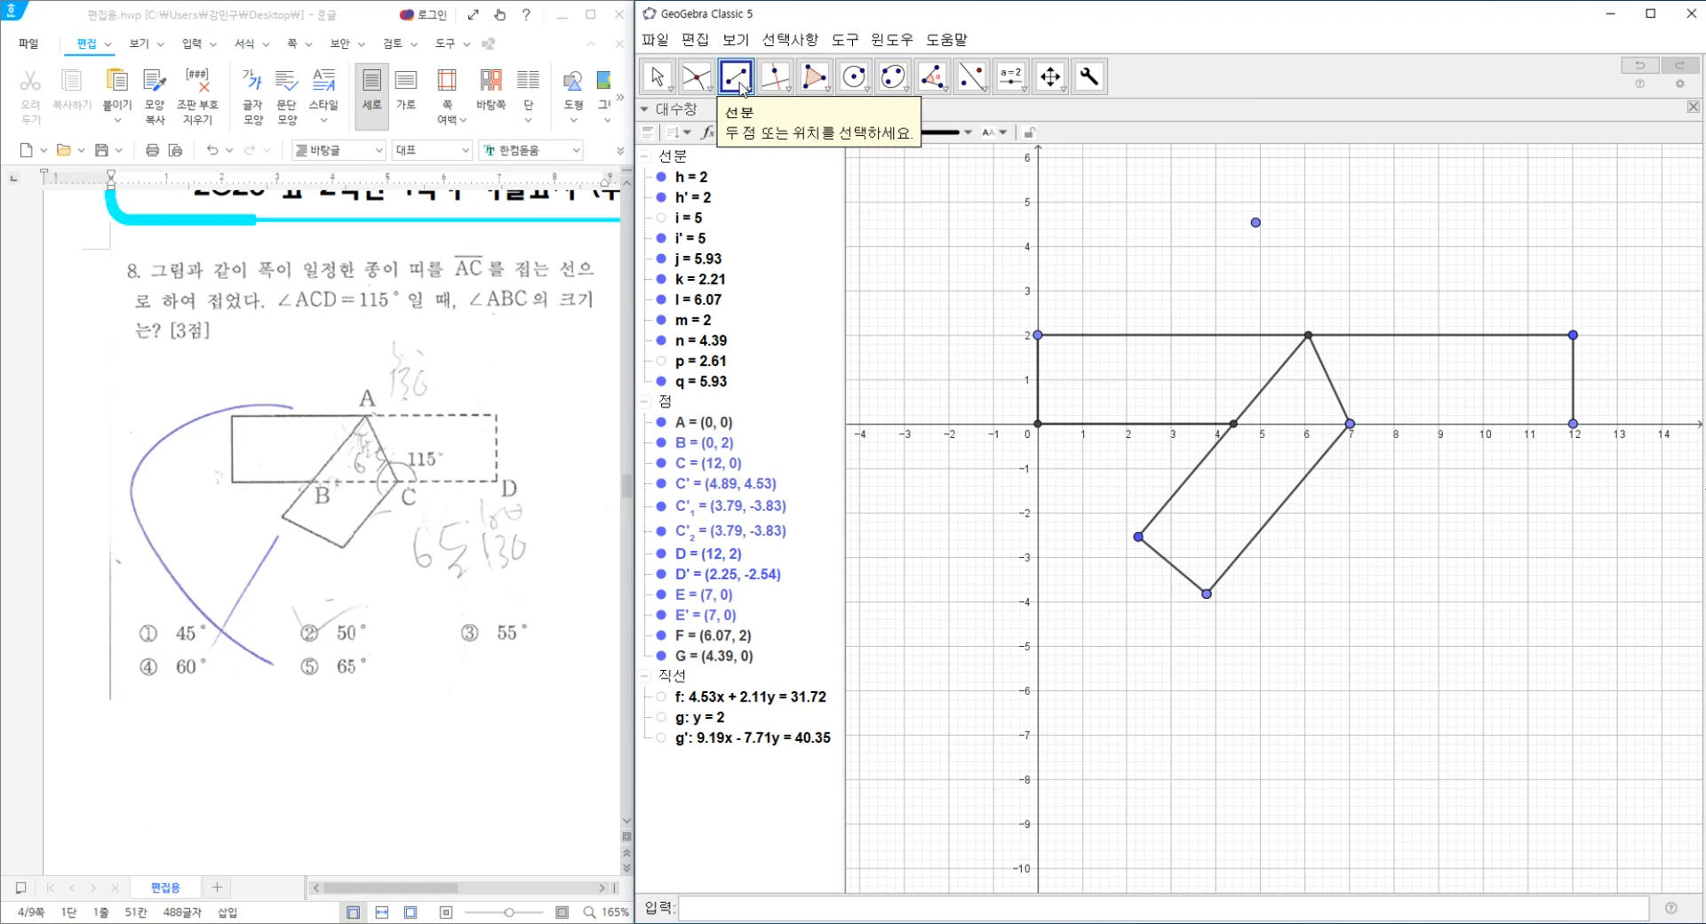
{"action": "left_click", "coordinate": [1233, 424]}
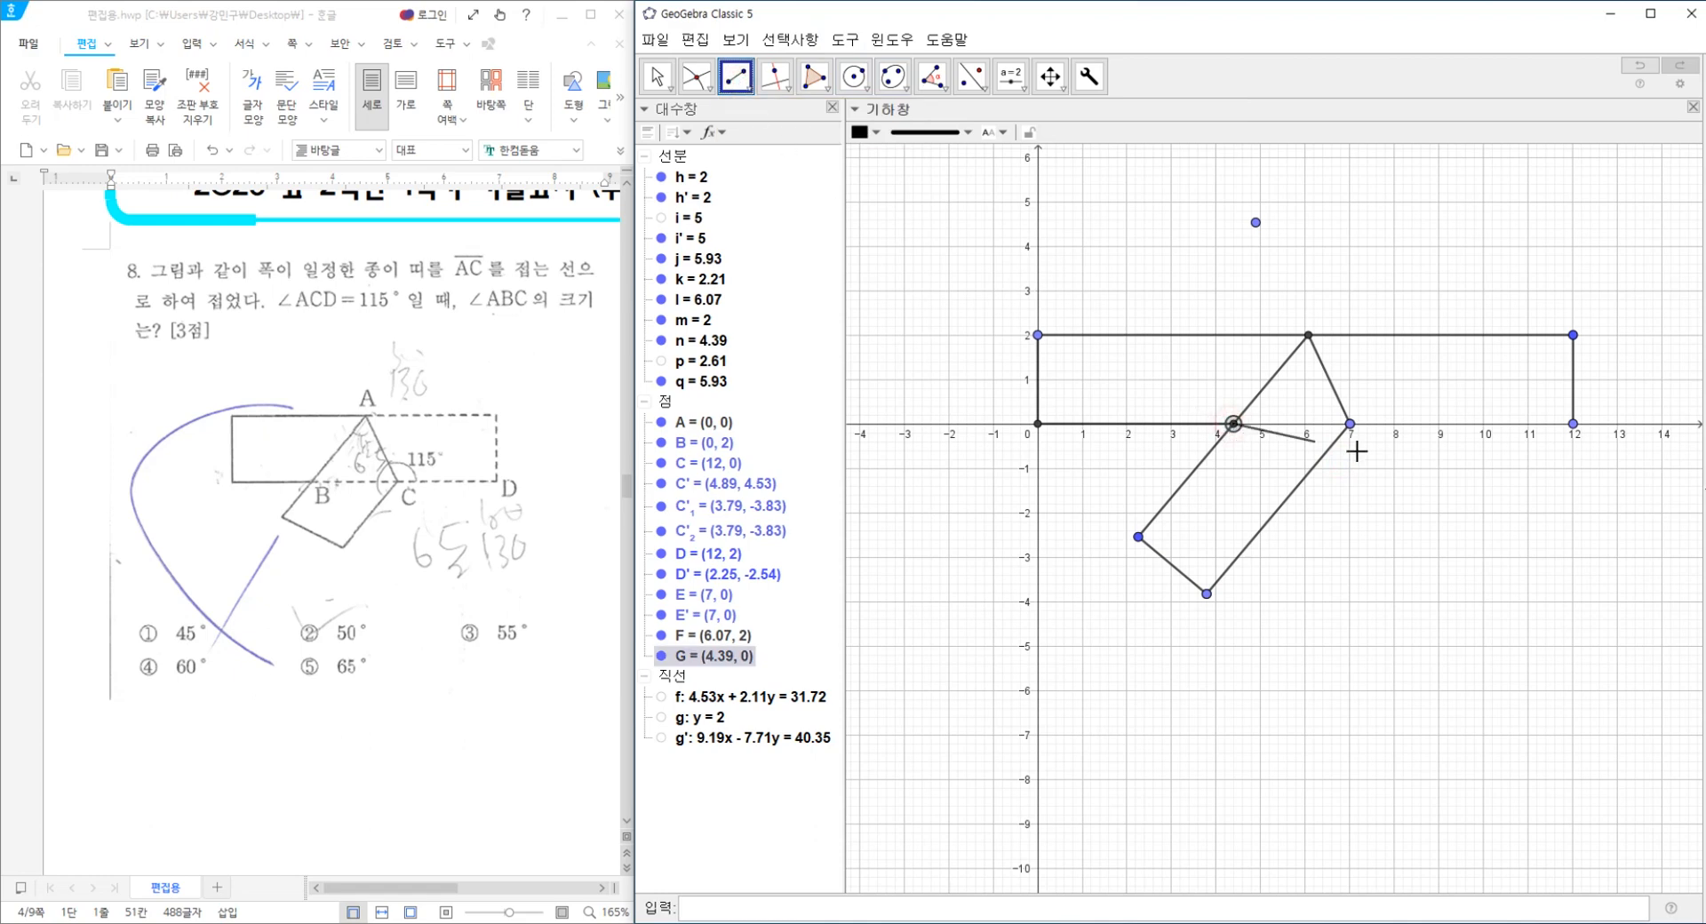
{"action": "left_click", "coordinate": [1574, 425]}
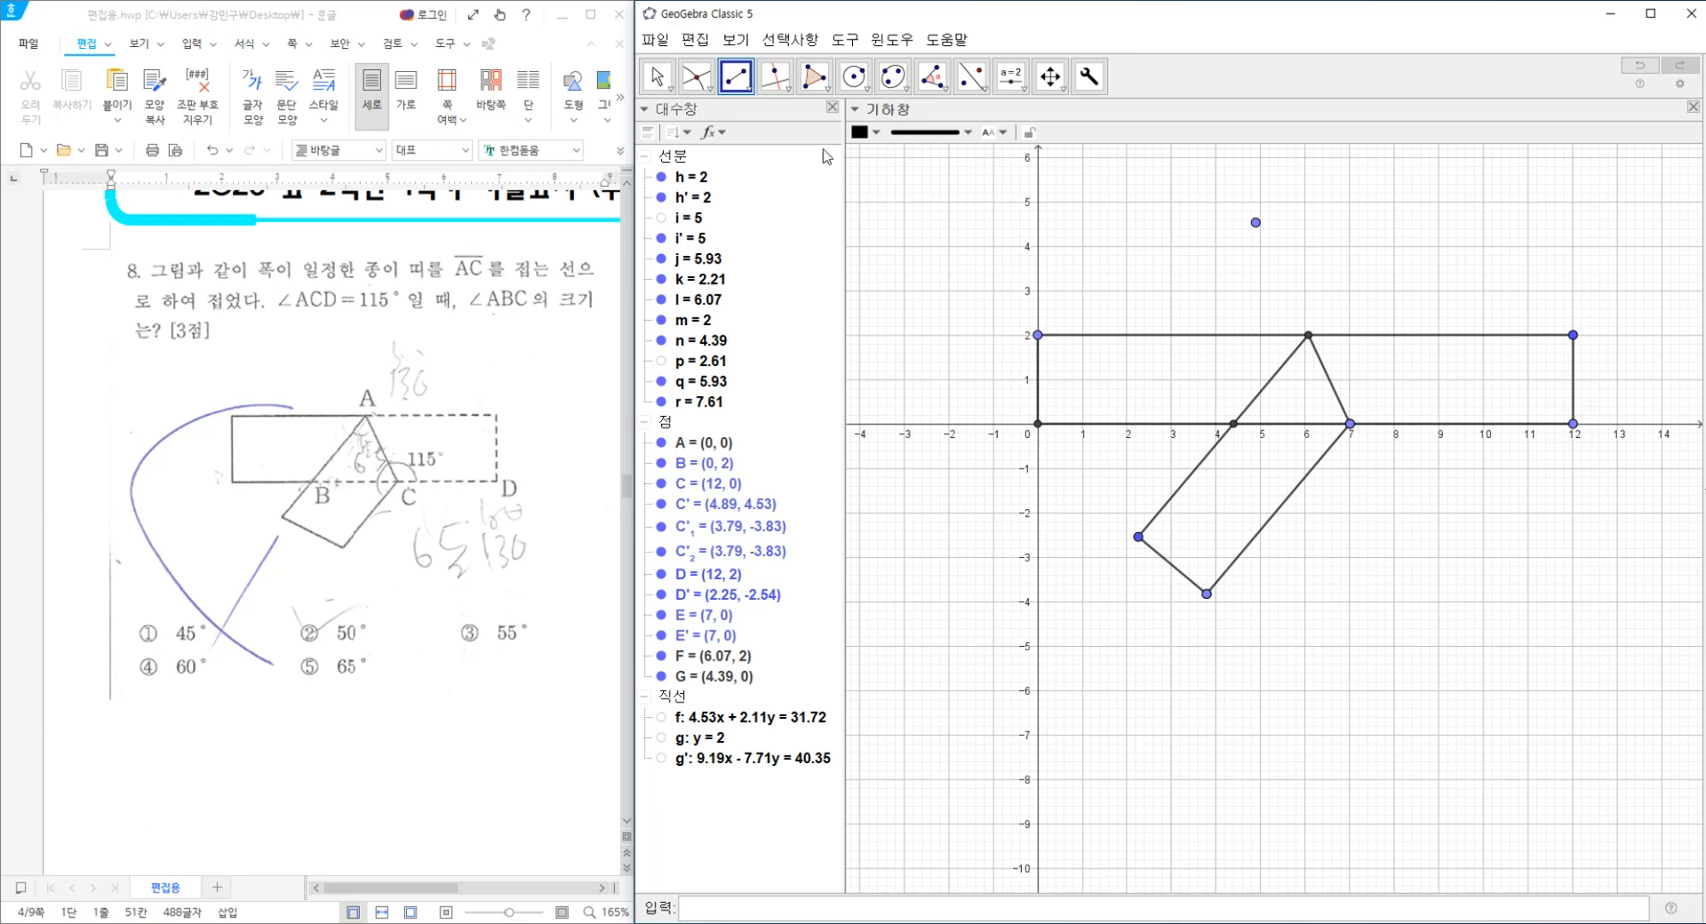
Hide the coordinate axes and the grid in the graphics view.
{"action": "left_click", "coordinate": [658, 76]}
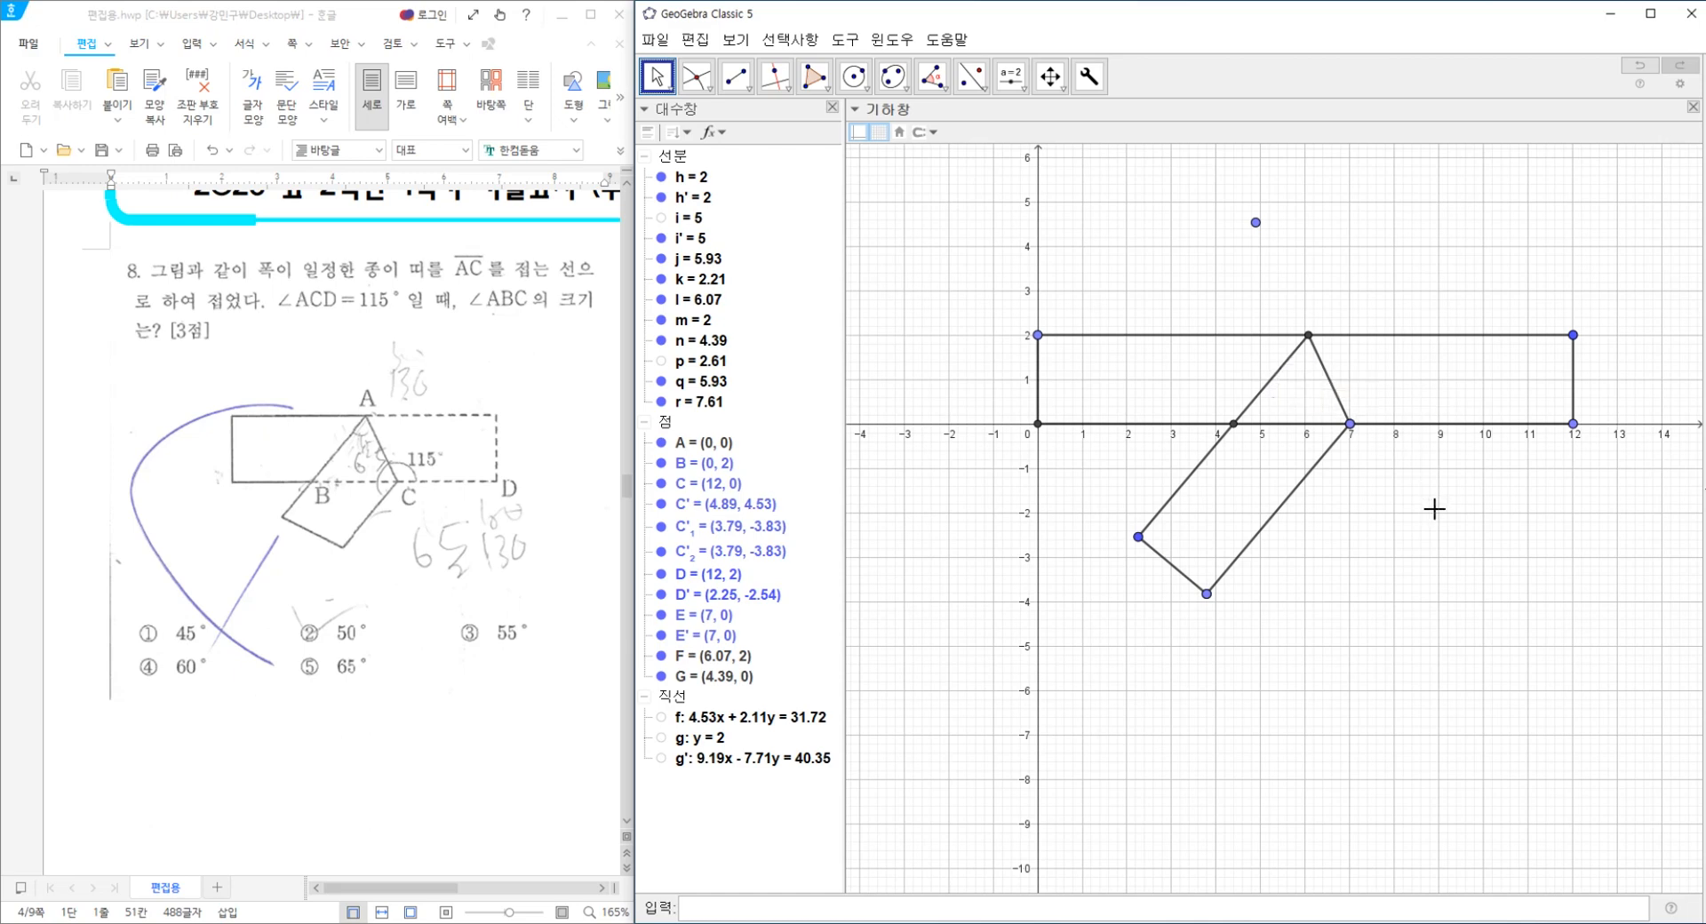
{"action": "right_click", "coordinate": [1158, 257]}
{"action": "left_click", "coordinate": [1242, 335]}
{"action": "right_click", "coordinate": [1181, 259]}
{"action": "left_click", "coordinate": [1237, 315]}
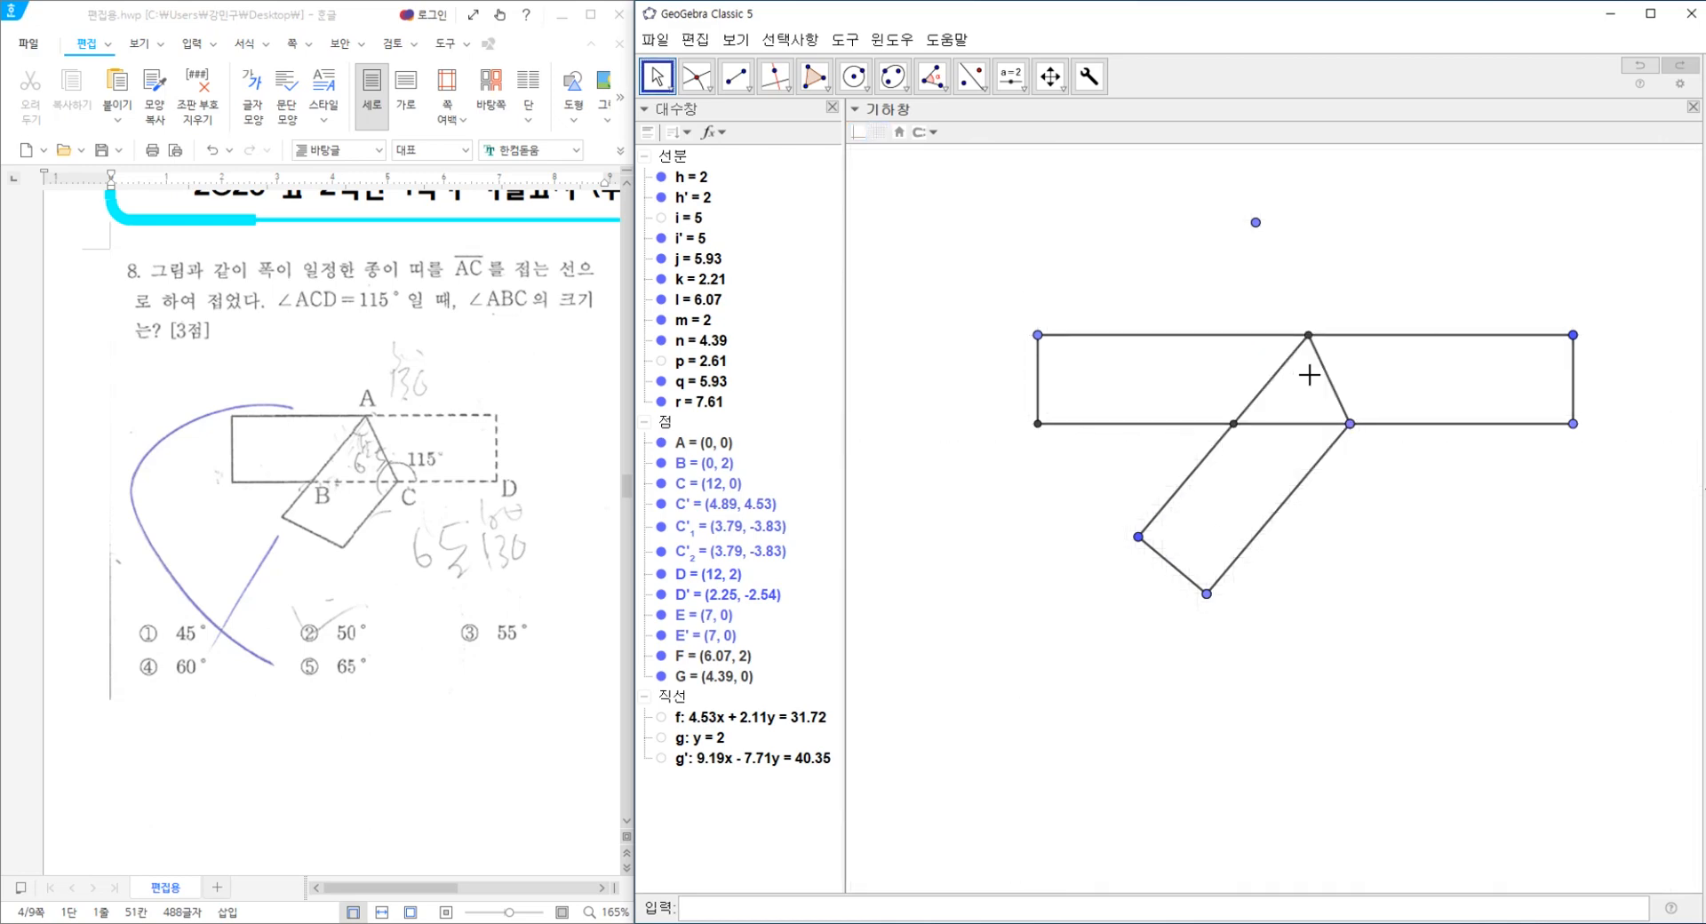
Set line thickness 3 and line opacity 100 for the upper, end and lower segments of the strip's unfolded part.
{"action": "left_click", "coordinate": [1403, 338]}
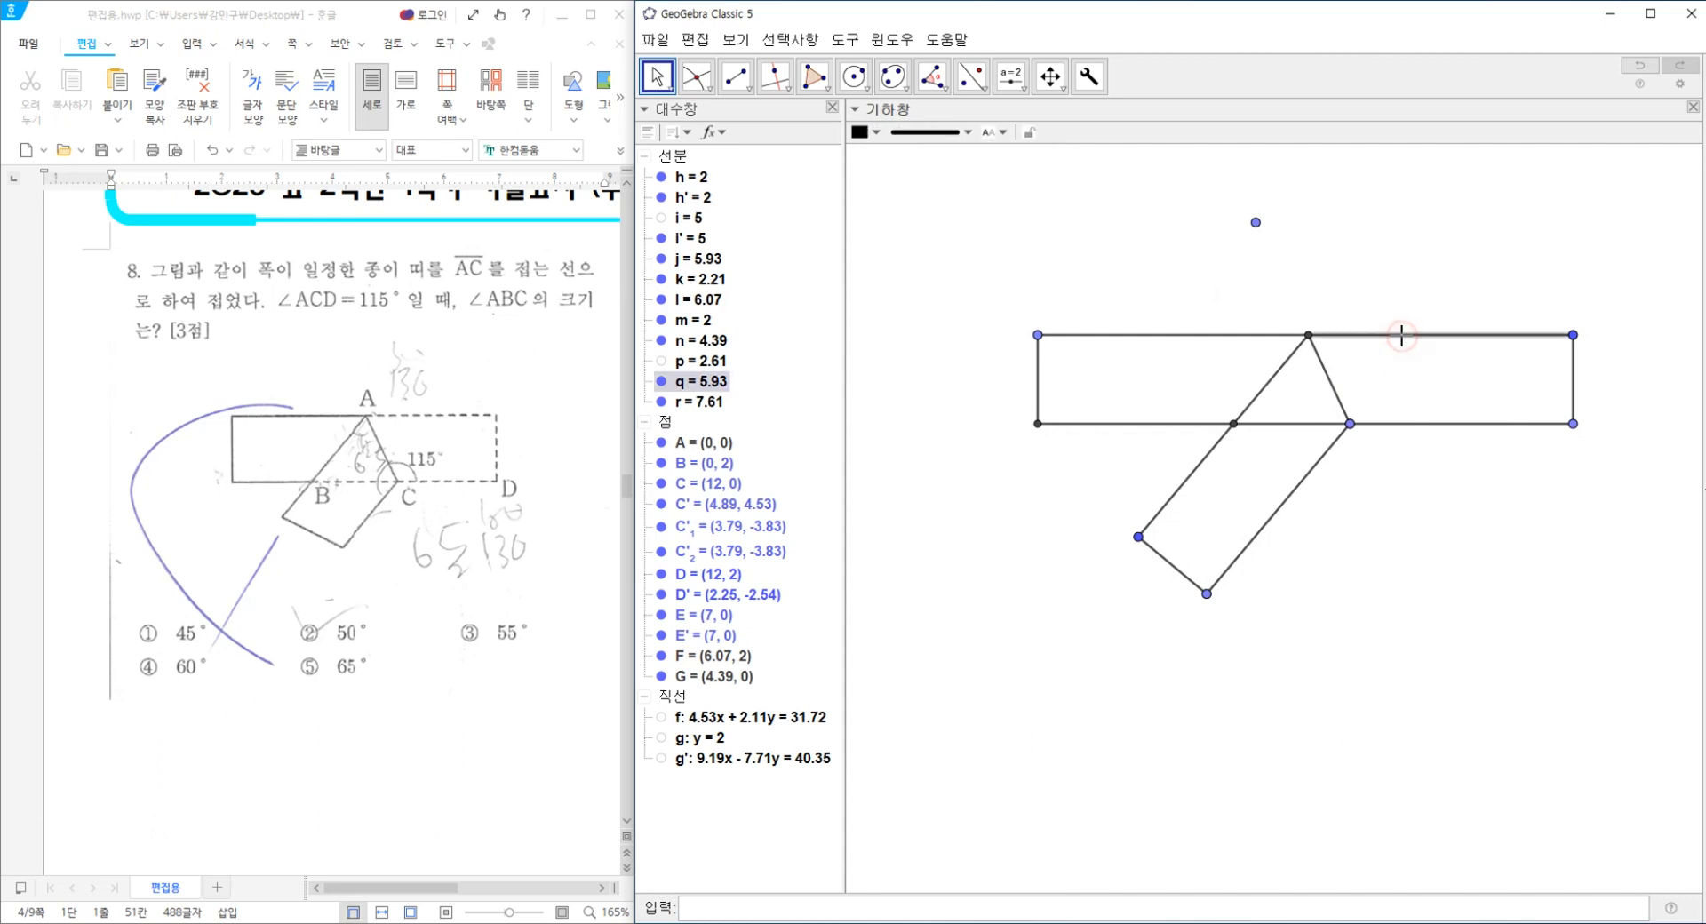
{"action": "left_click", "coordinate": [1573, 395], "text": "ctrl"}
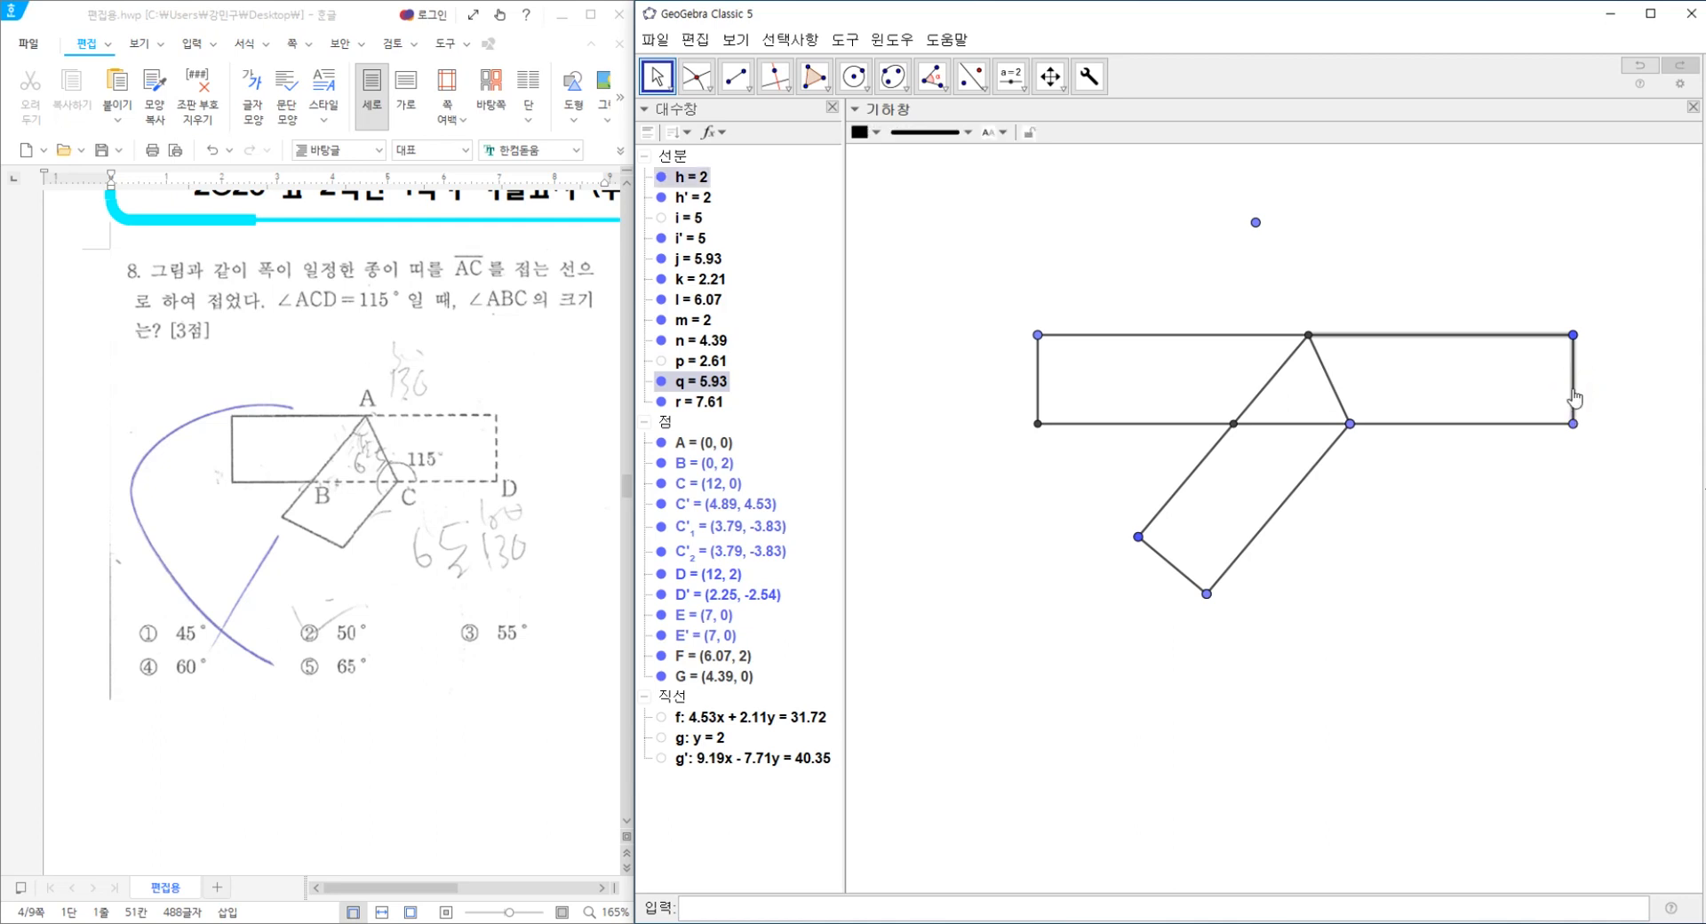
{"action": "left_click", "coordinate": [1411, 425], "text": "ctrl"}
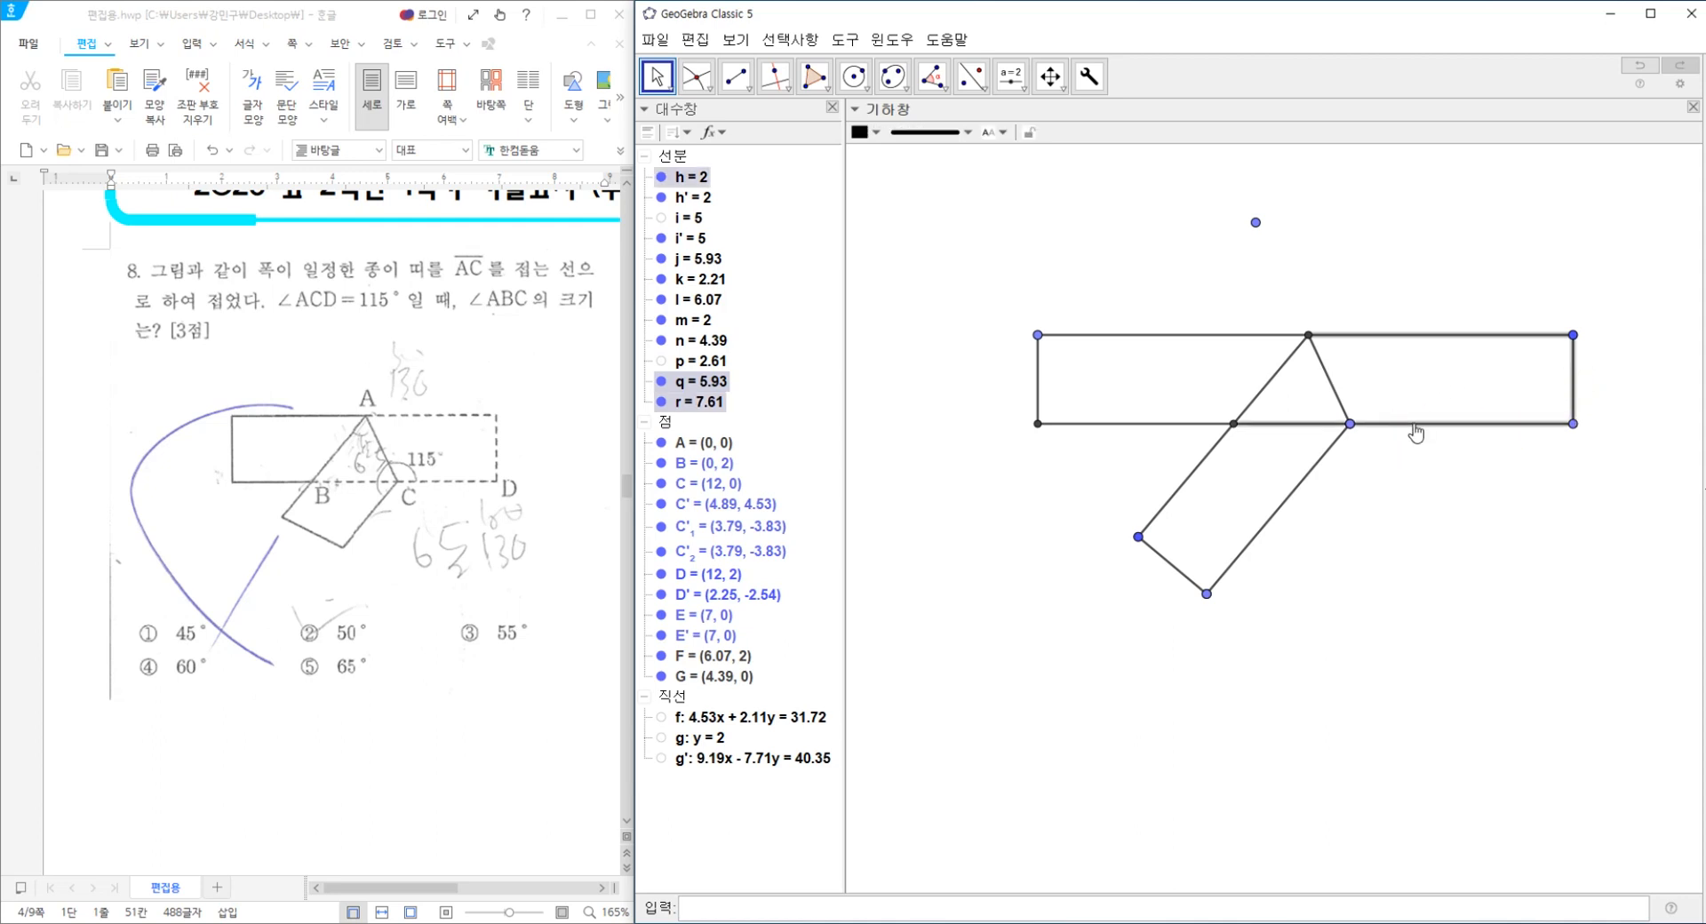
{"action": "right_click", "coordinate": [1417, 433]}
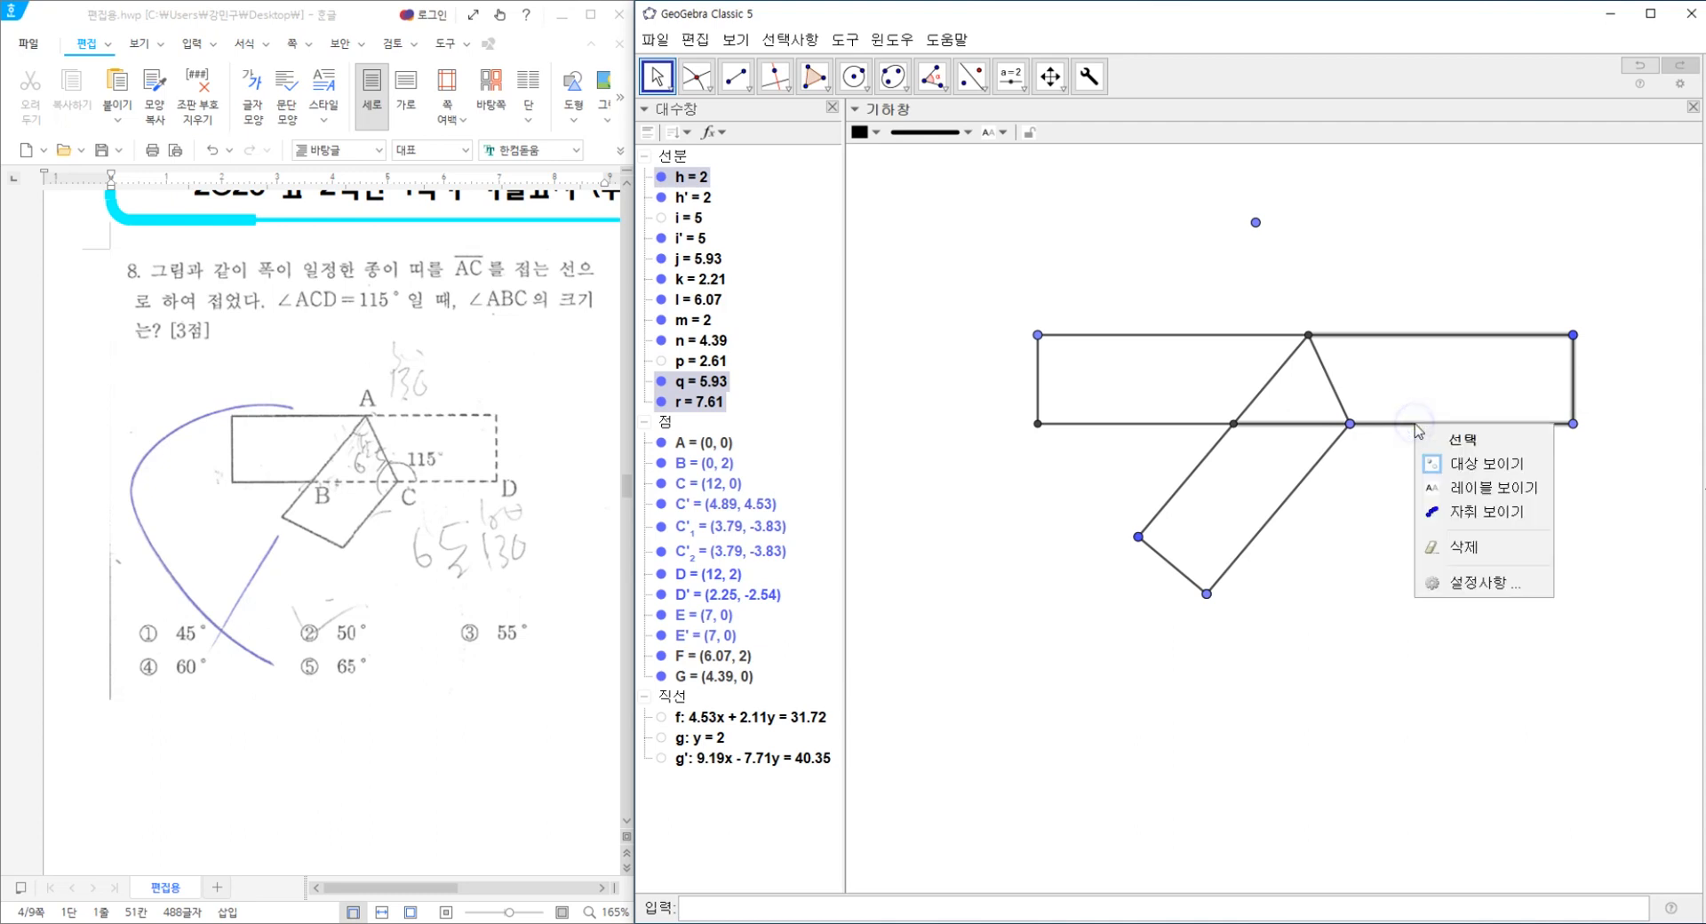
{"action": "left_click", "coordinate": [1475, 578]}
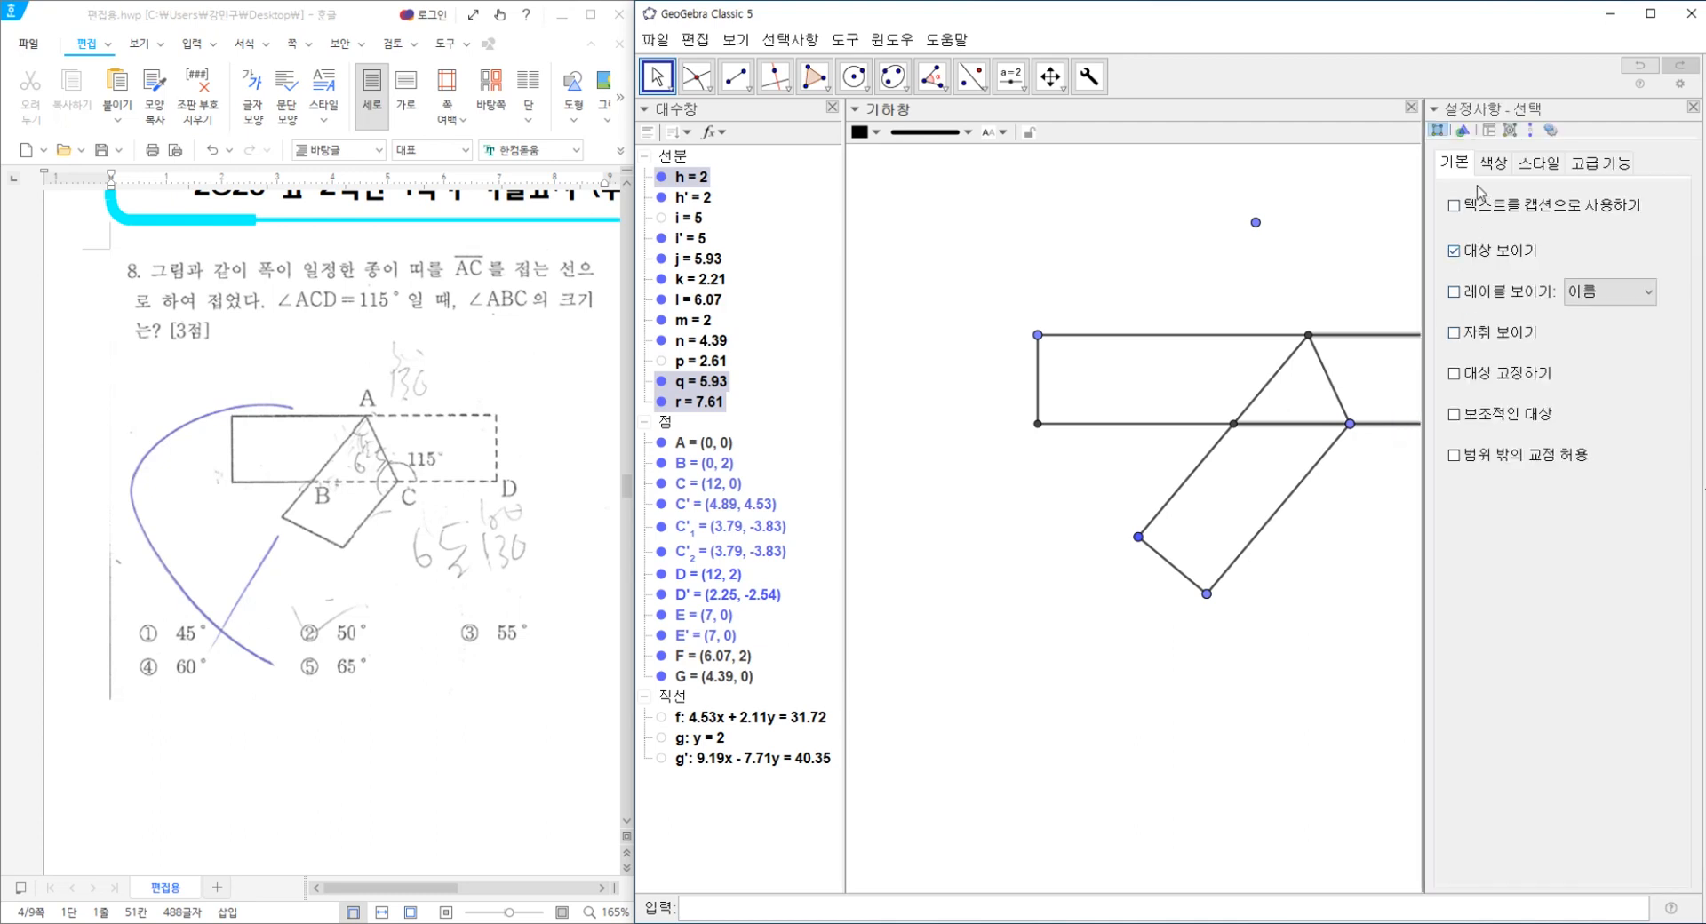
{"action": "left_click", "coordinate": [1537, 163]}
{"action": "left_click_drag", "start_coordinate": [1512, 222], "coordinate": [1493, 229]}
{"action": "left_click_drag", "start_coordinate": [1574, 315], "coordinate": [1614, 311]}
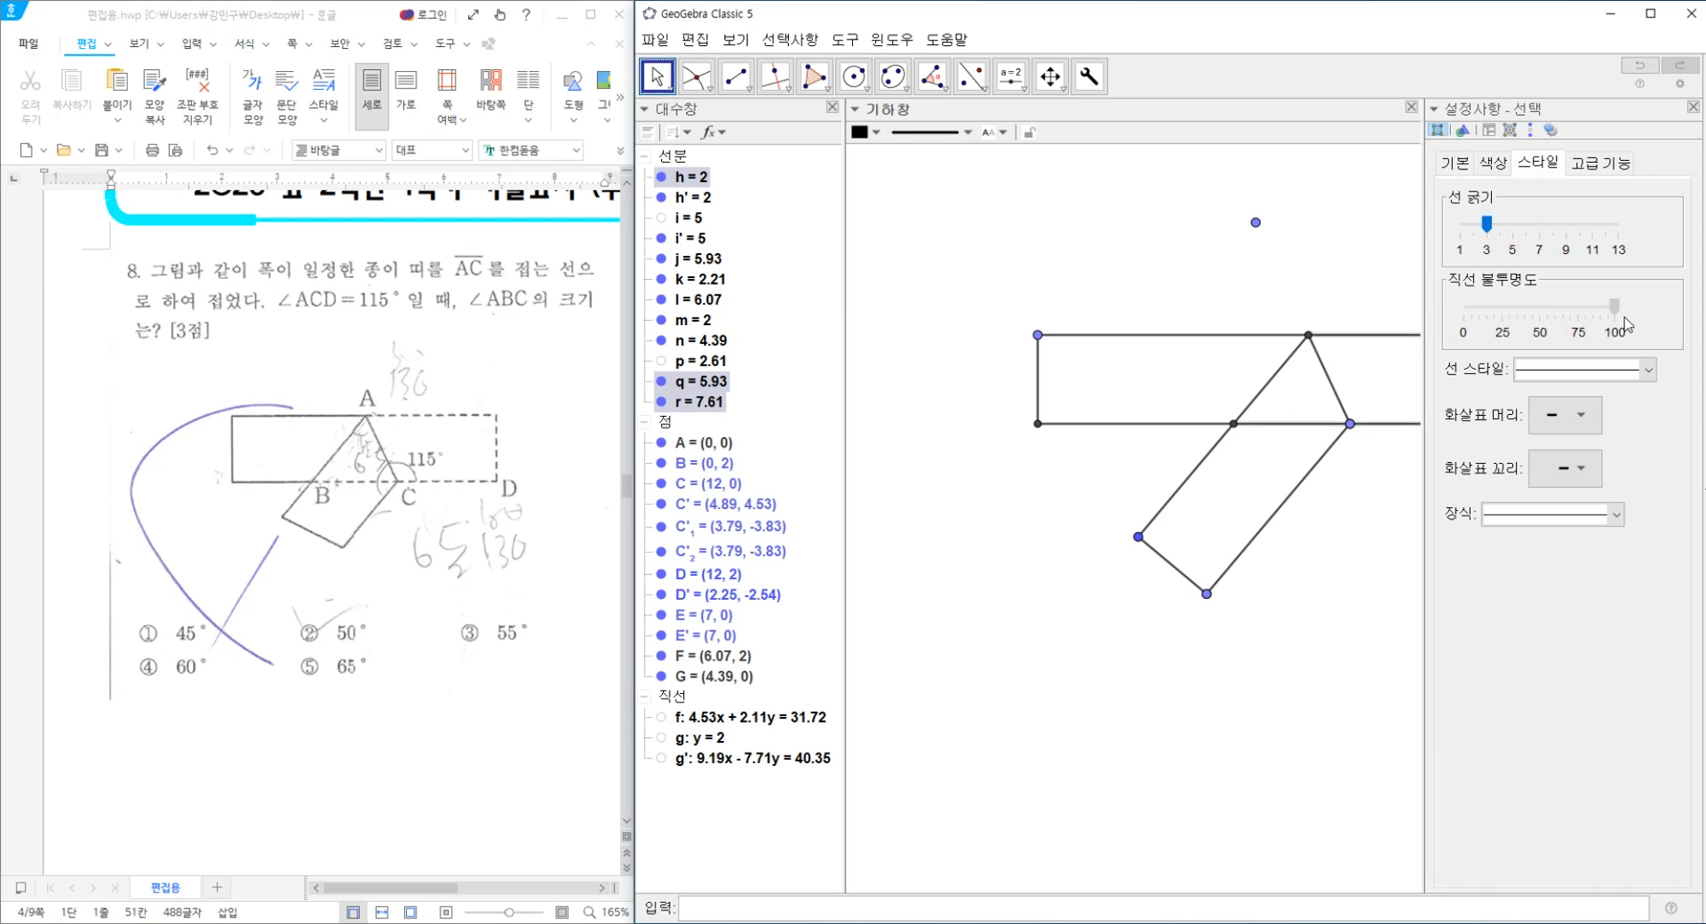
Change the line style of the unfolded strip part's upper, end and lower segments to short dashes.
{"action": "left_click", "coordinate": [1605, 374]}
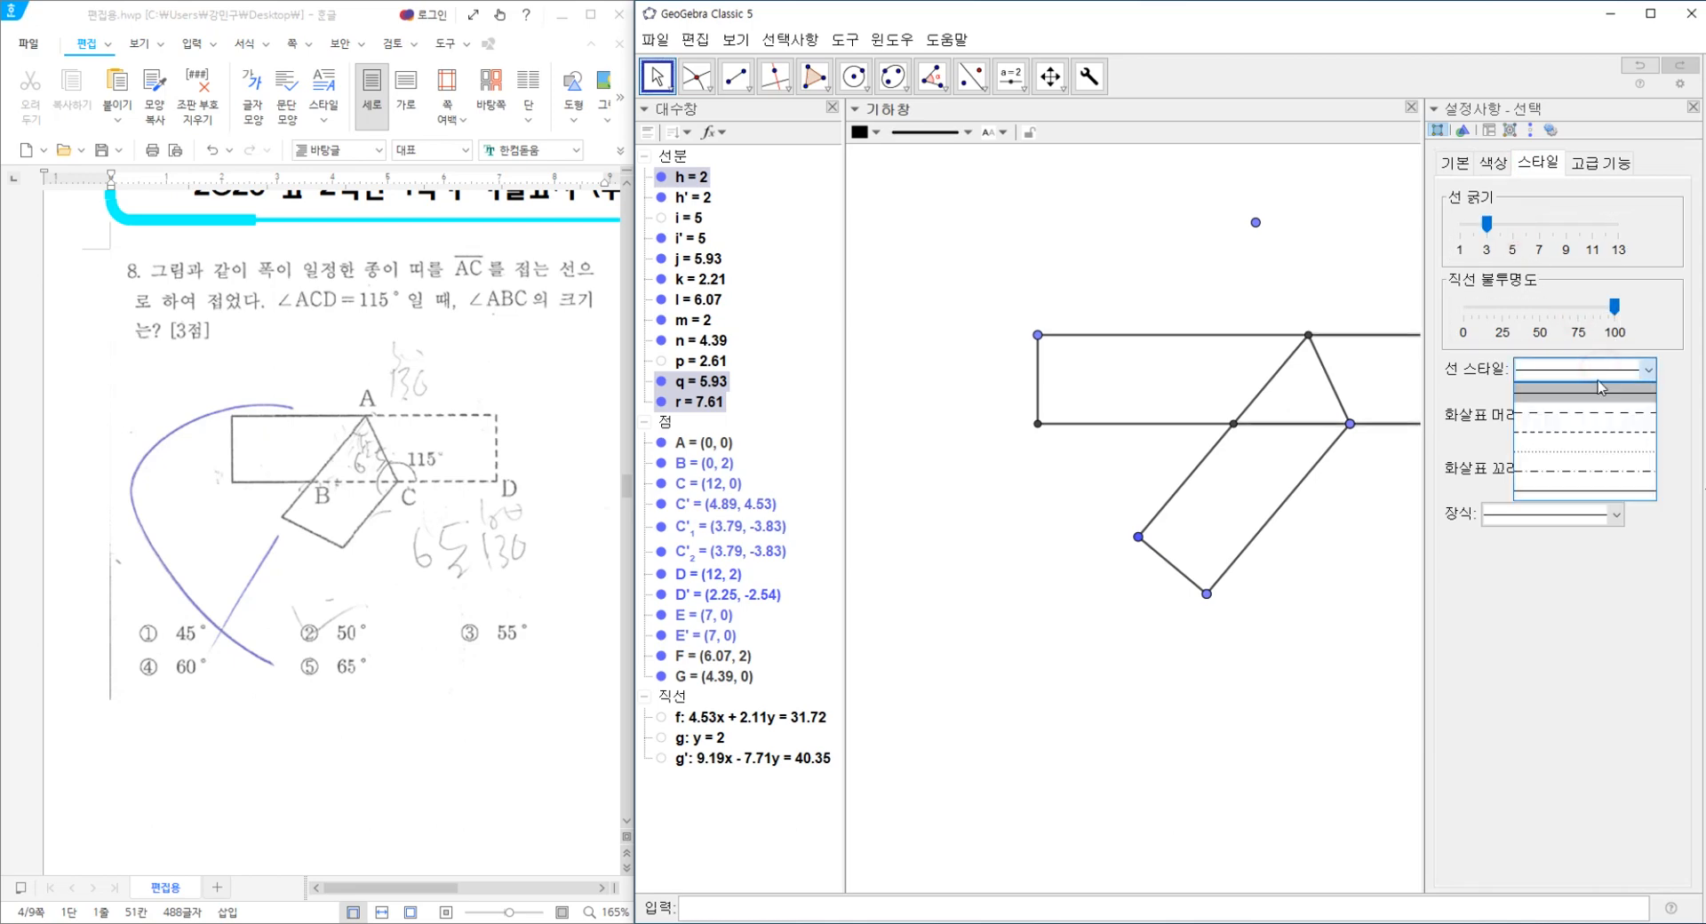
{"action": "left_click", "coordinate": [1583, 428]}
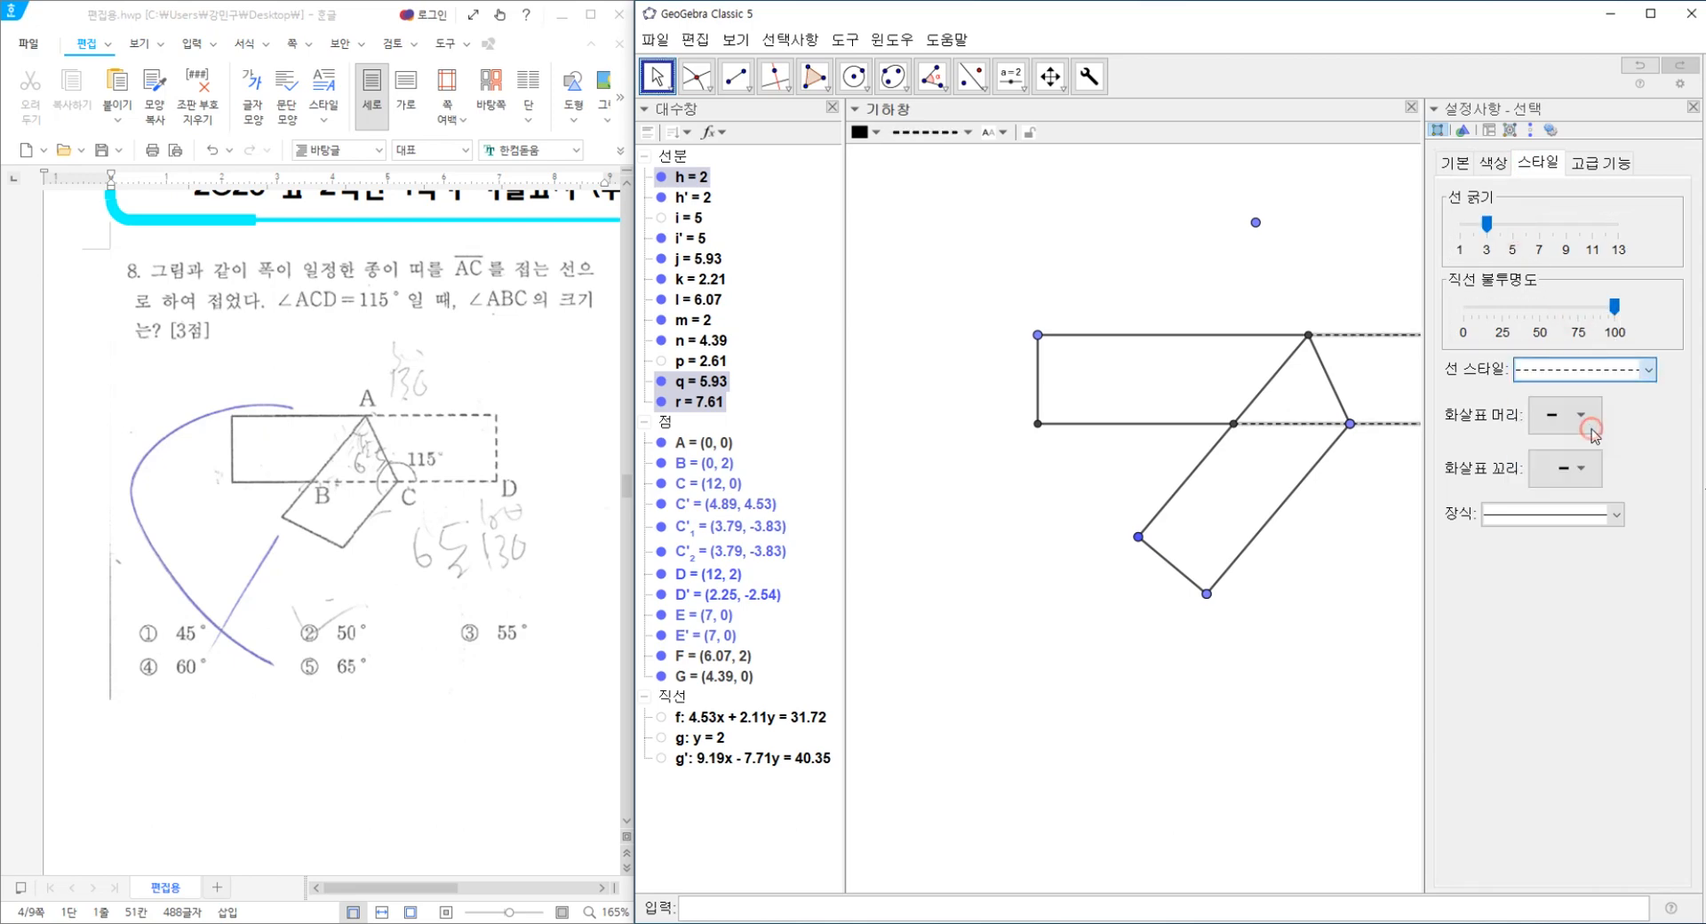
{"action": "left_click", "coordinate": [1692, 108]}
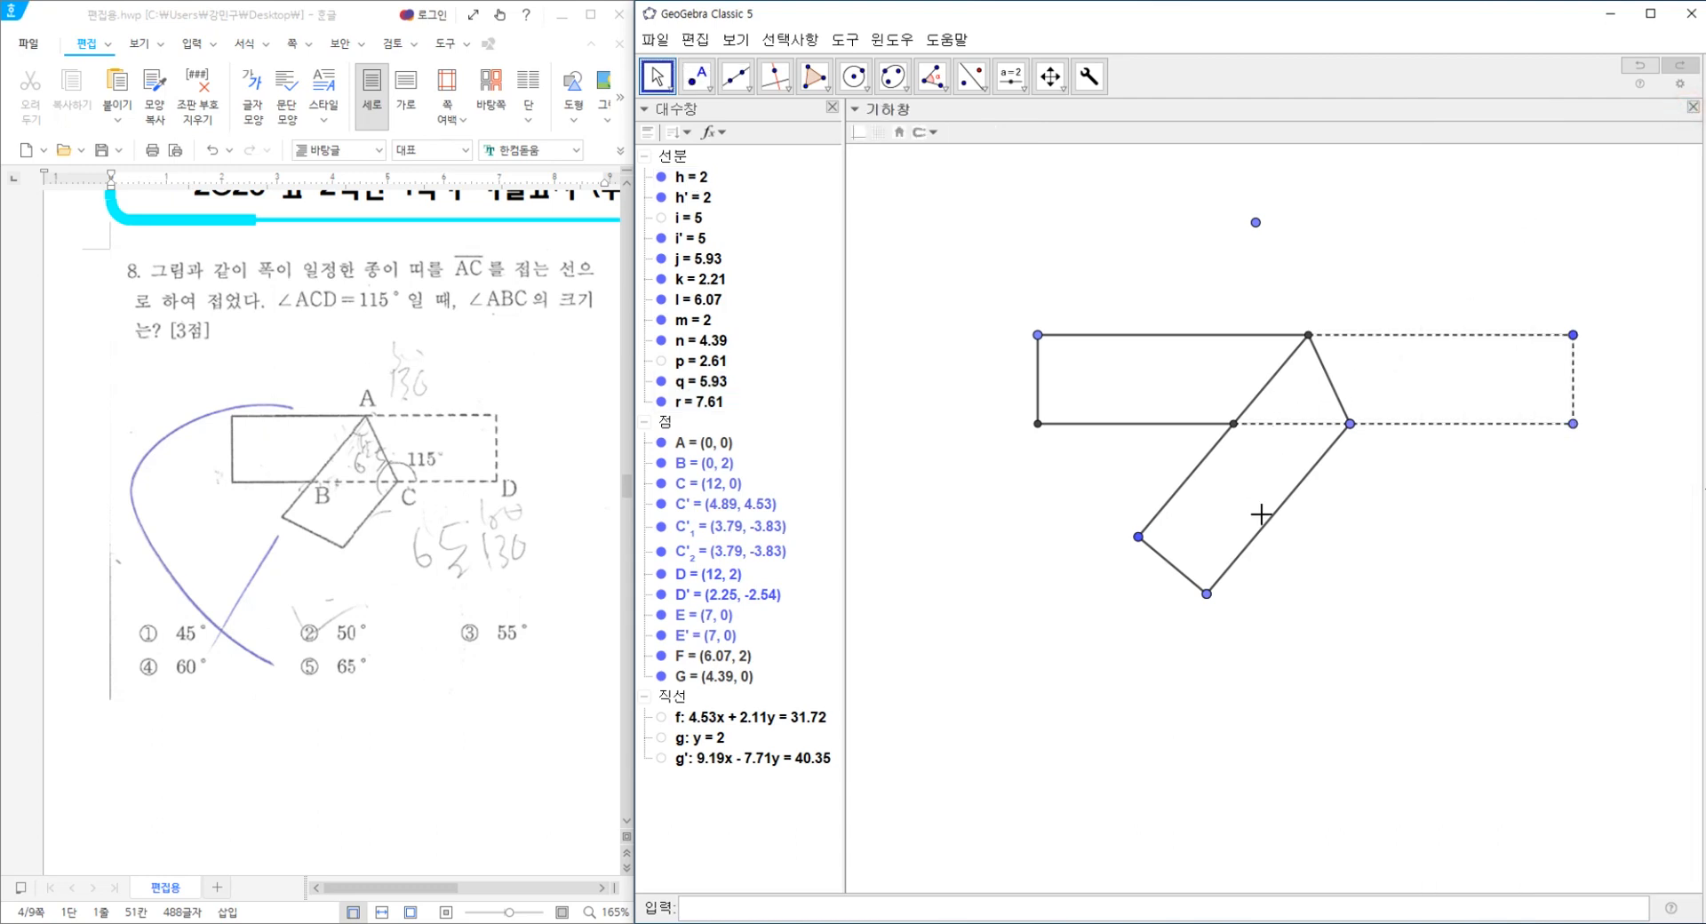
Set line opacity 100 for the solid segments l, m, n, j, k and i' together.
{"action": "left_click", "coordinate": [1066, 336]}
{"action": "left_click", "coordinate": [1037, 391], "text": "ctrl"}
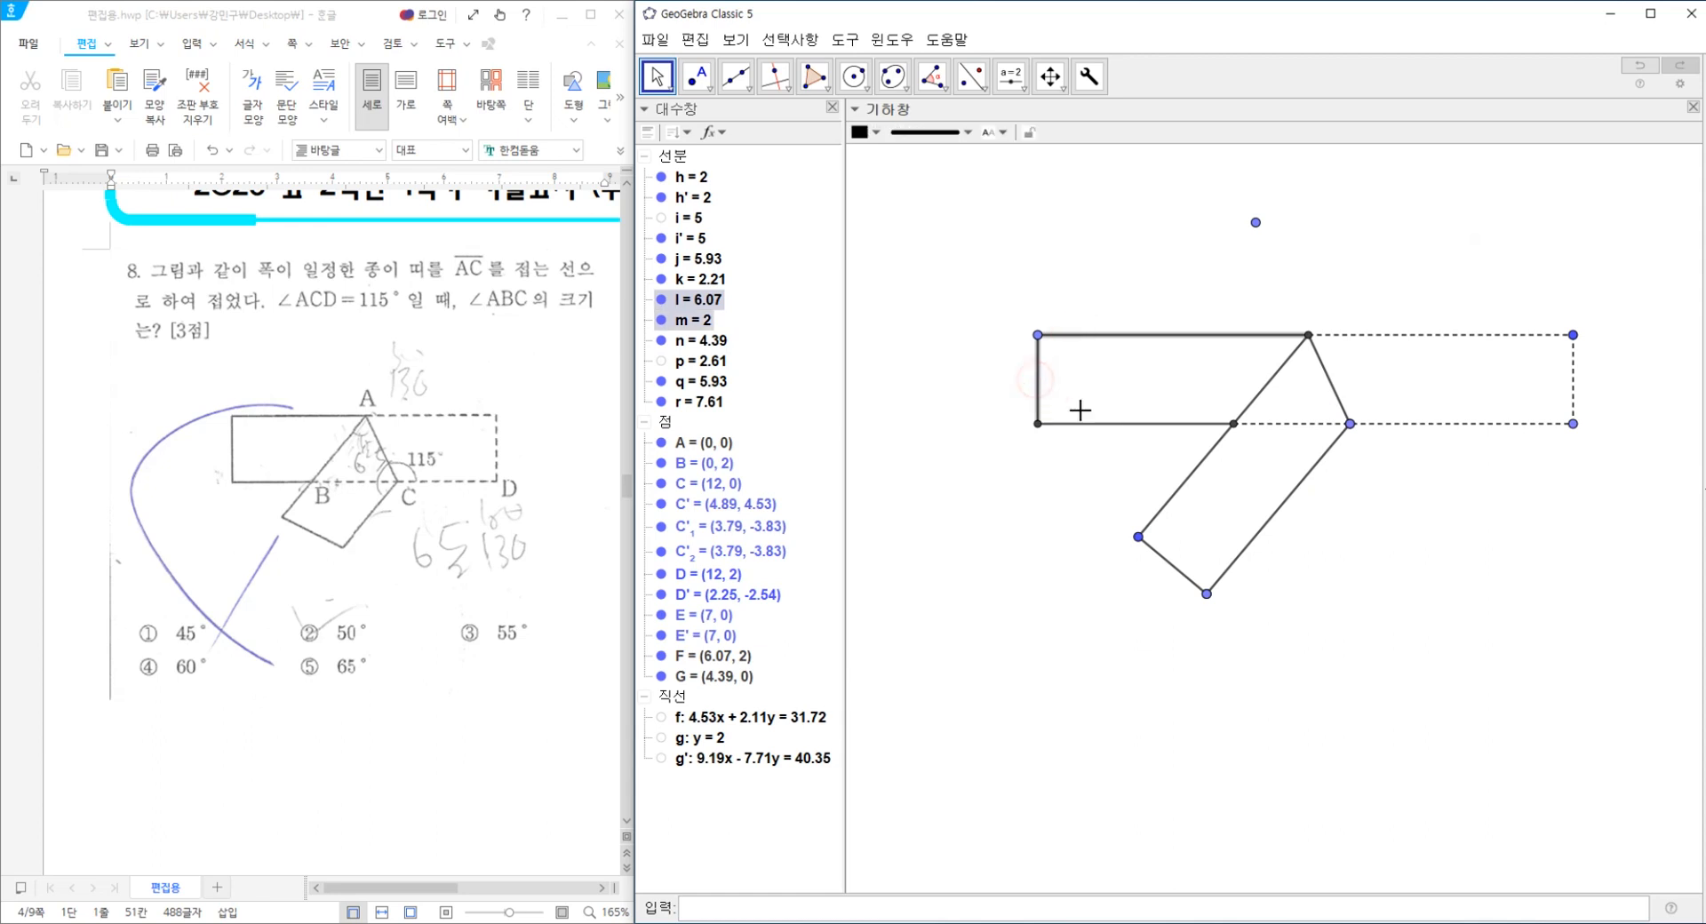
{"action": "left_click", "coordinate": [1115, 421], "text": "ctrl"}
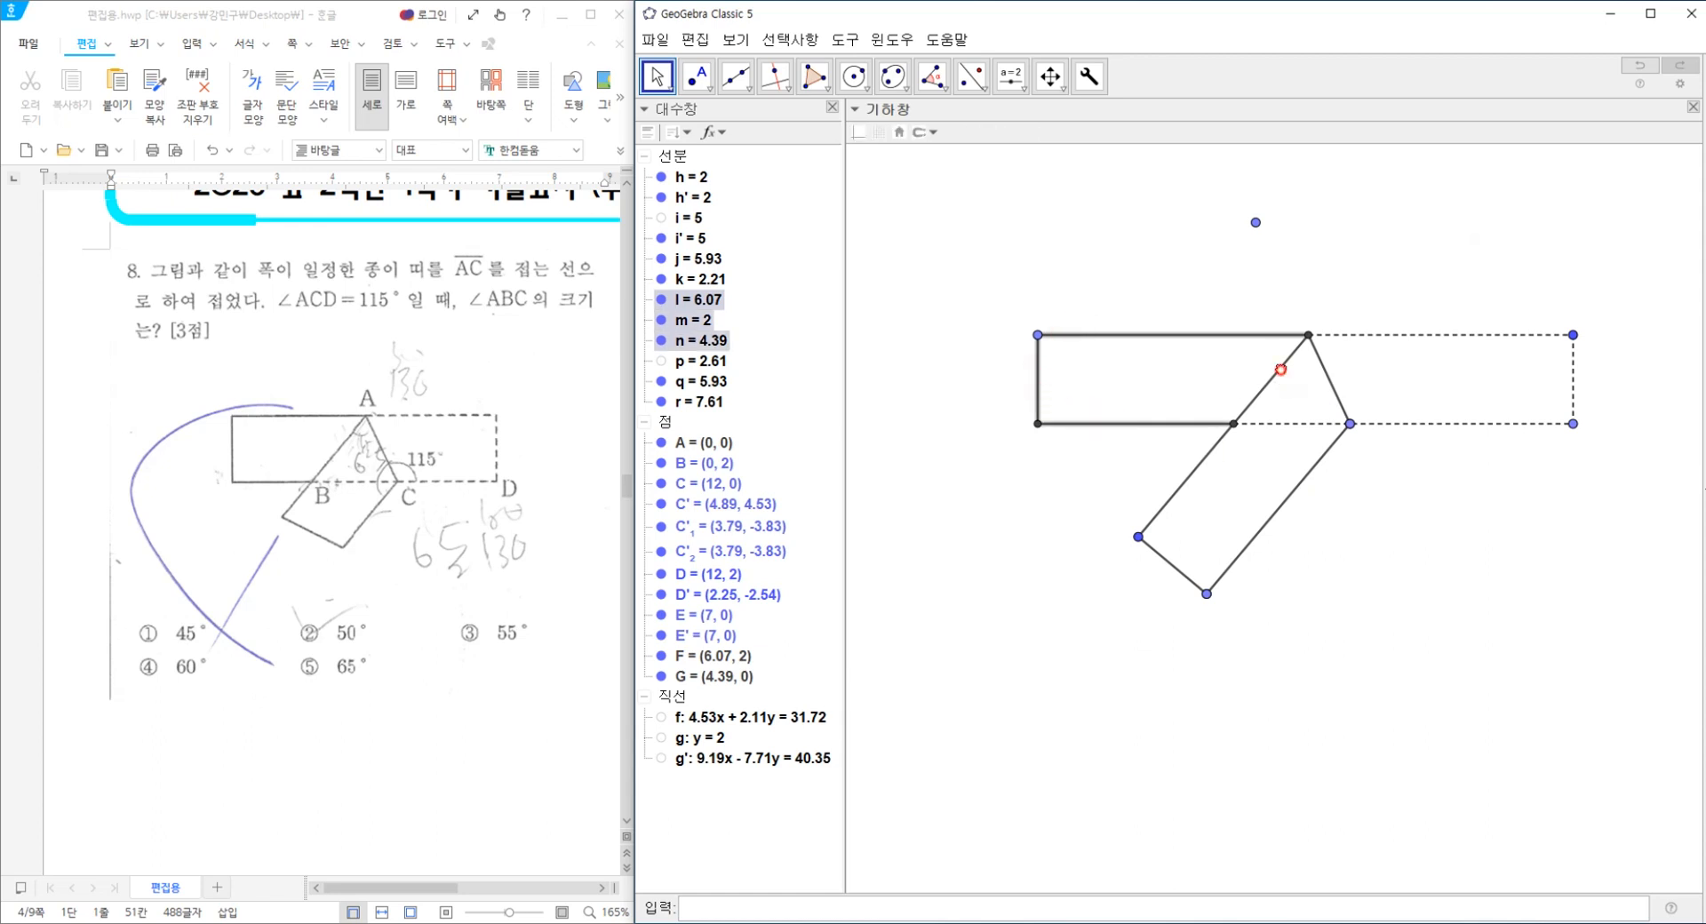
{"action": "left_click", "coordinate": [1277, 374], "text": "ctrl"}
{"action": "left_click", "coordinate": [1327, 382], "text": "ctrl"}
{"action": "left_click", "coordinate": [1328, 452], "text": "ctrl"}
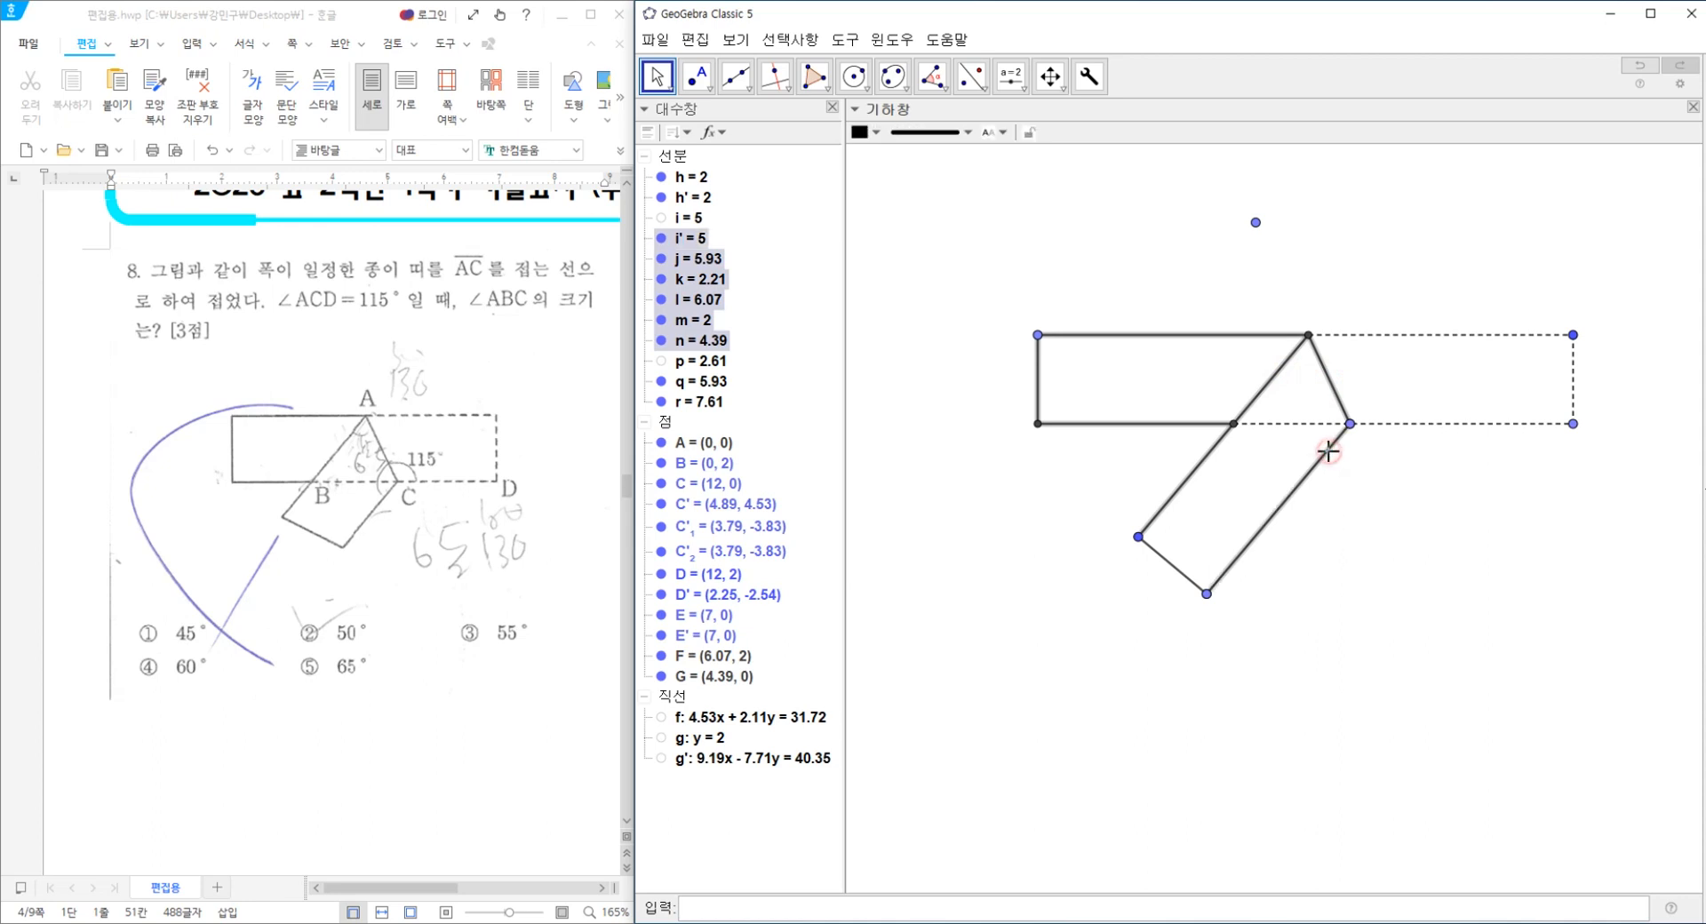
{"action": "right_click", "coordinate": [1328, 451]}
{"action": "left_click", "coordinate": [1380, 608]}
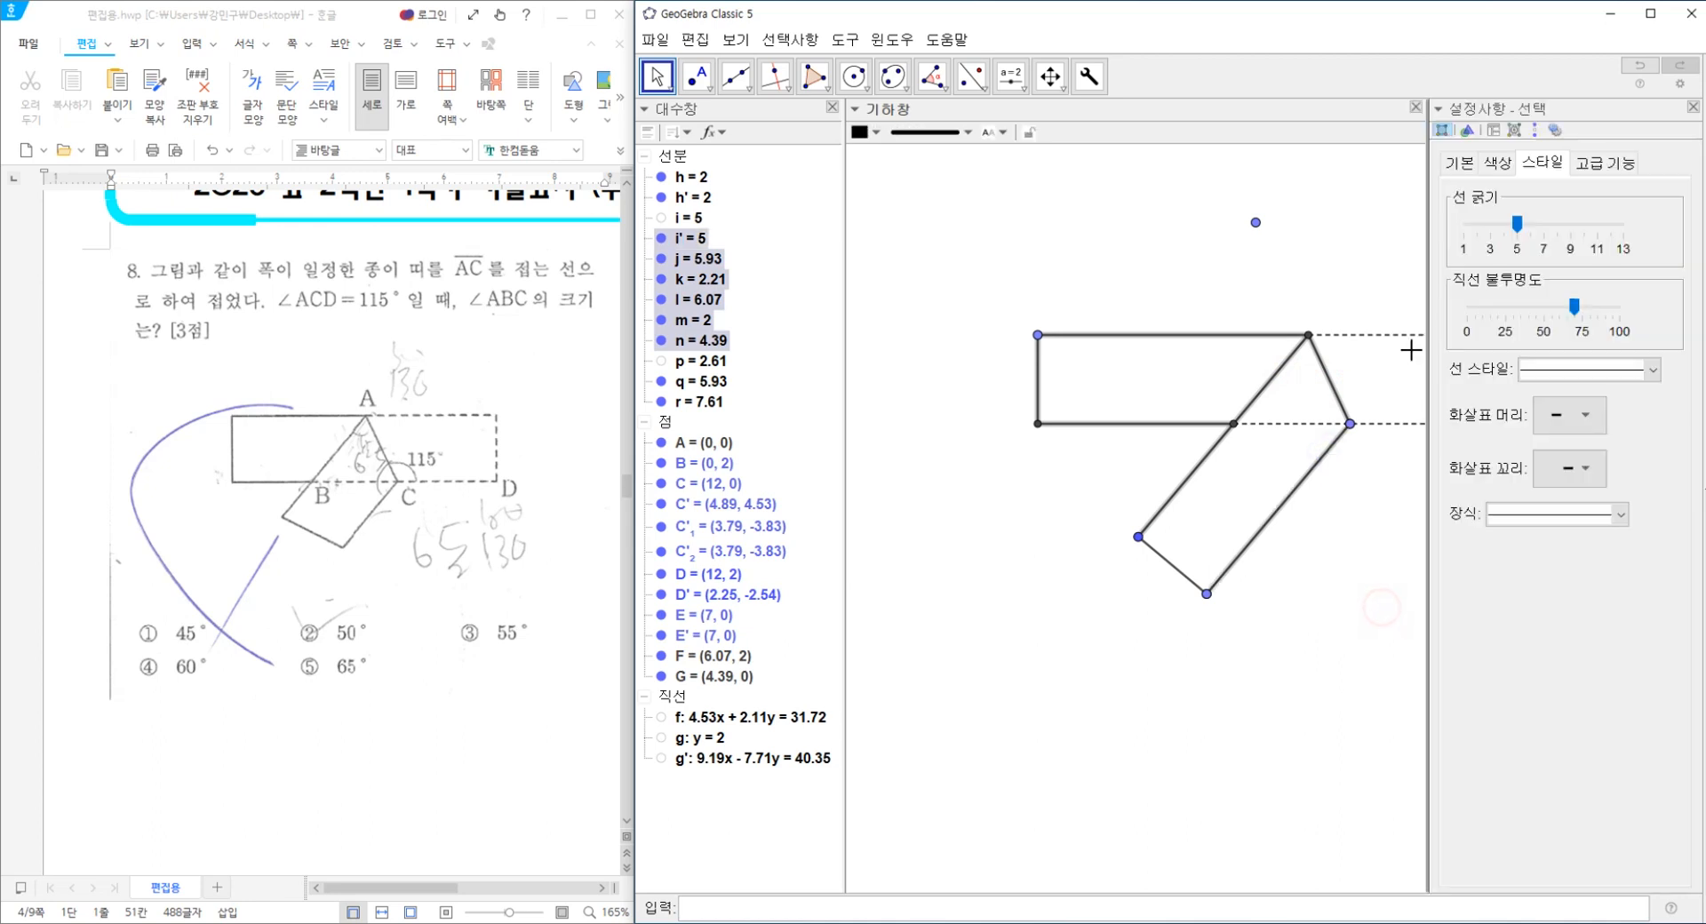
{"action": "left_click_drag", "start_coordinate": [1573, 307], "coordinate": [1618, 307]}
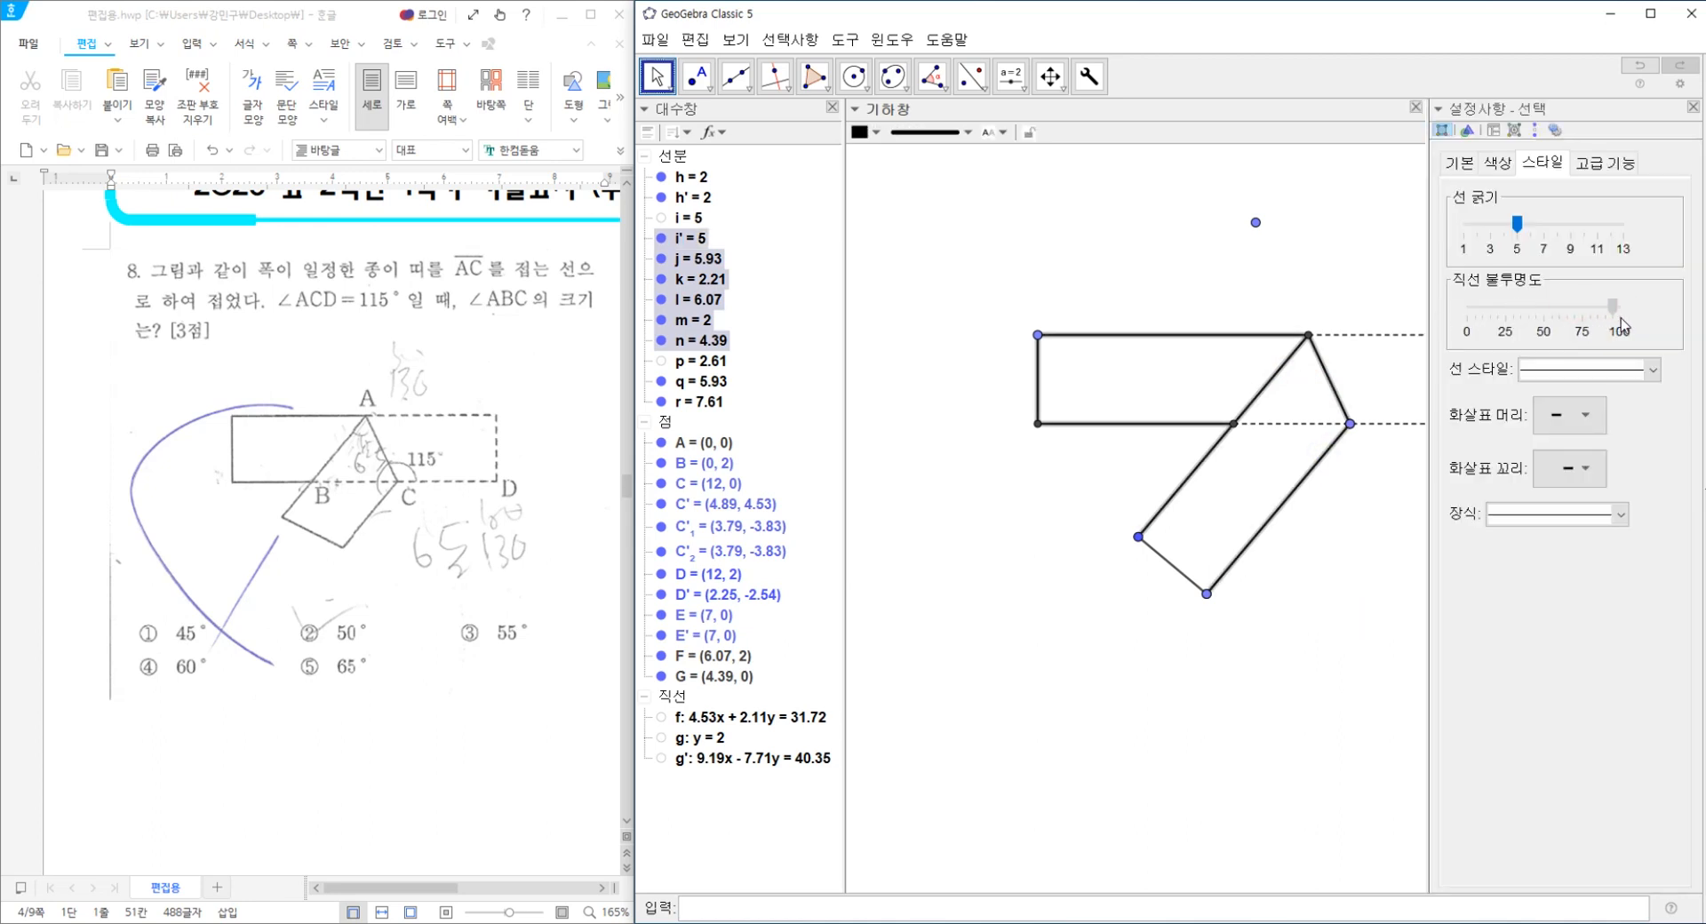
{"action": "left_click", "coordinate": [1693, 107]}
{"action": "left_click", "coordinate": [1433, 239]}
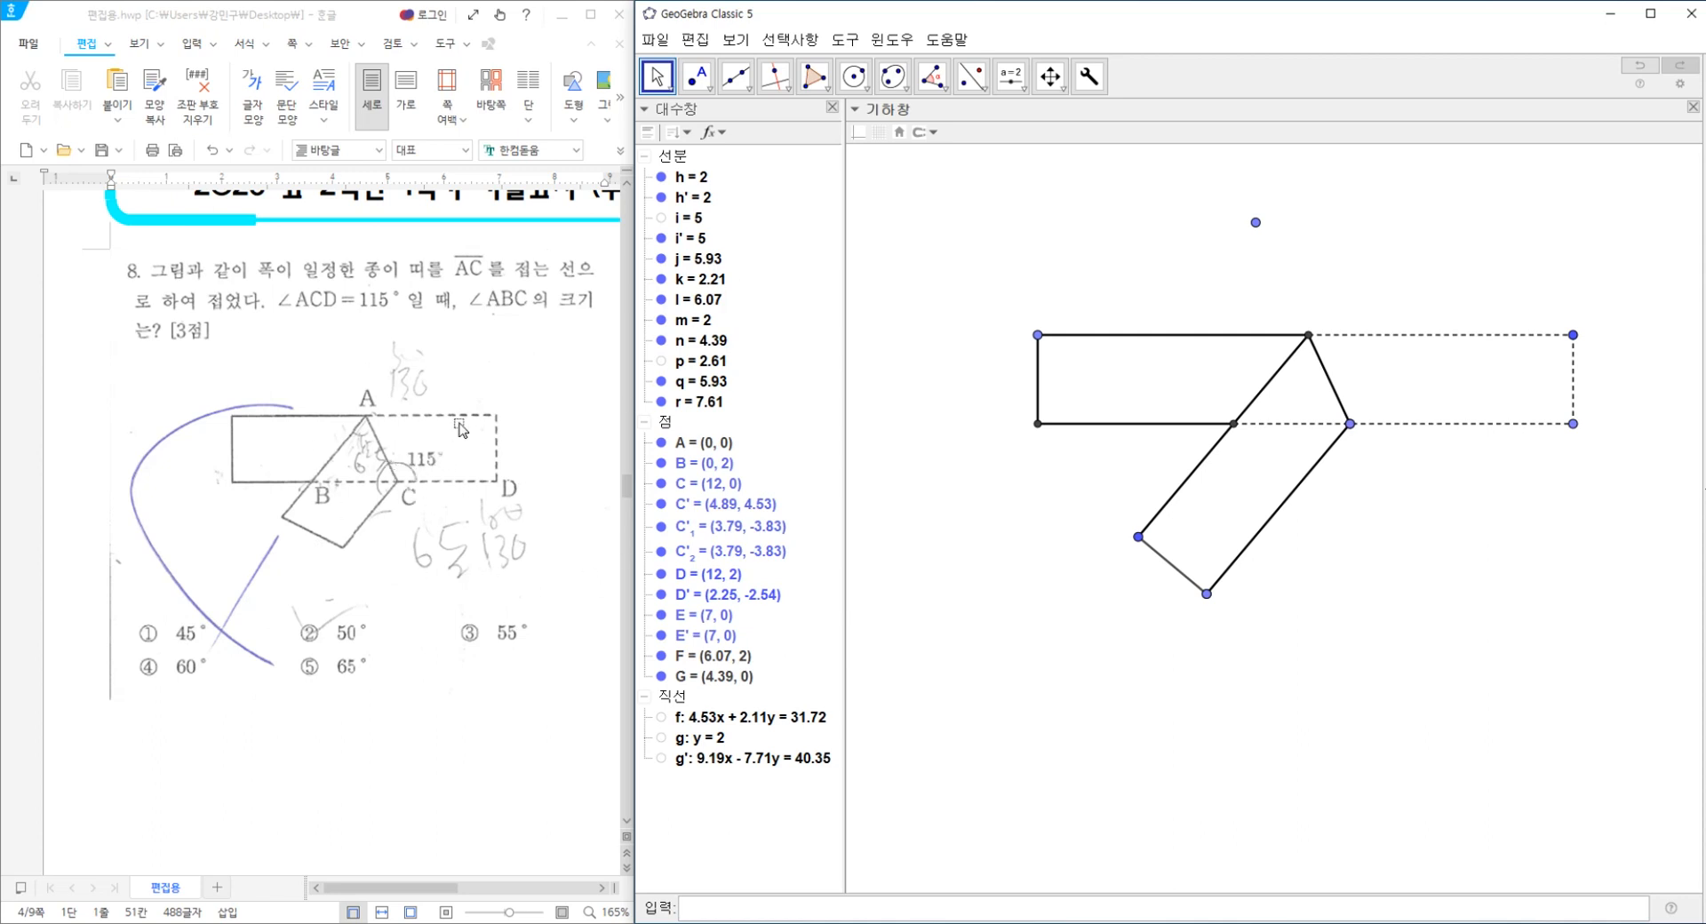
Mark the angle at vertex (7, 0) from point (12, 0) to point (6.07, 2).
{"action": "left_click", "coordinate": [934, 78]}
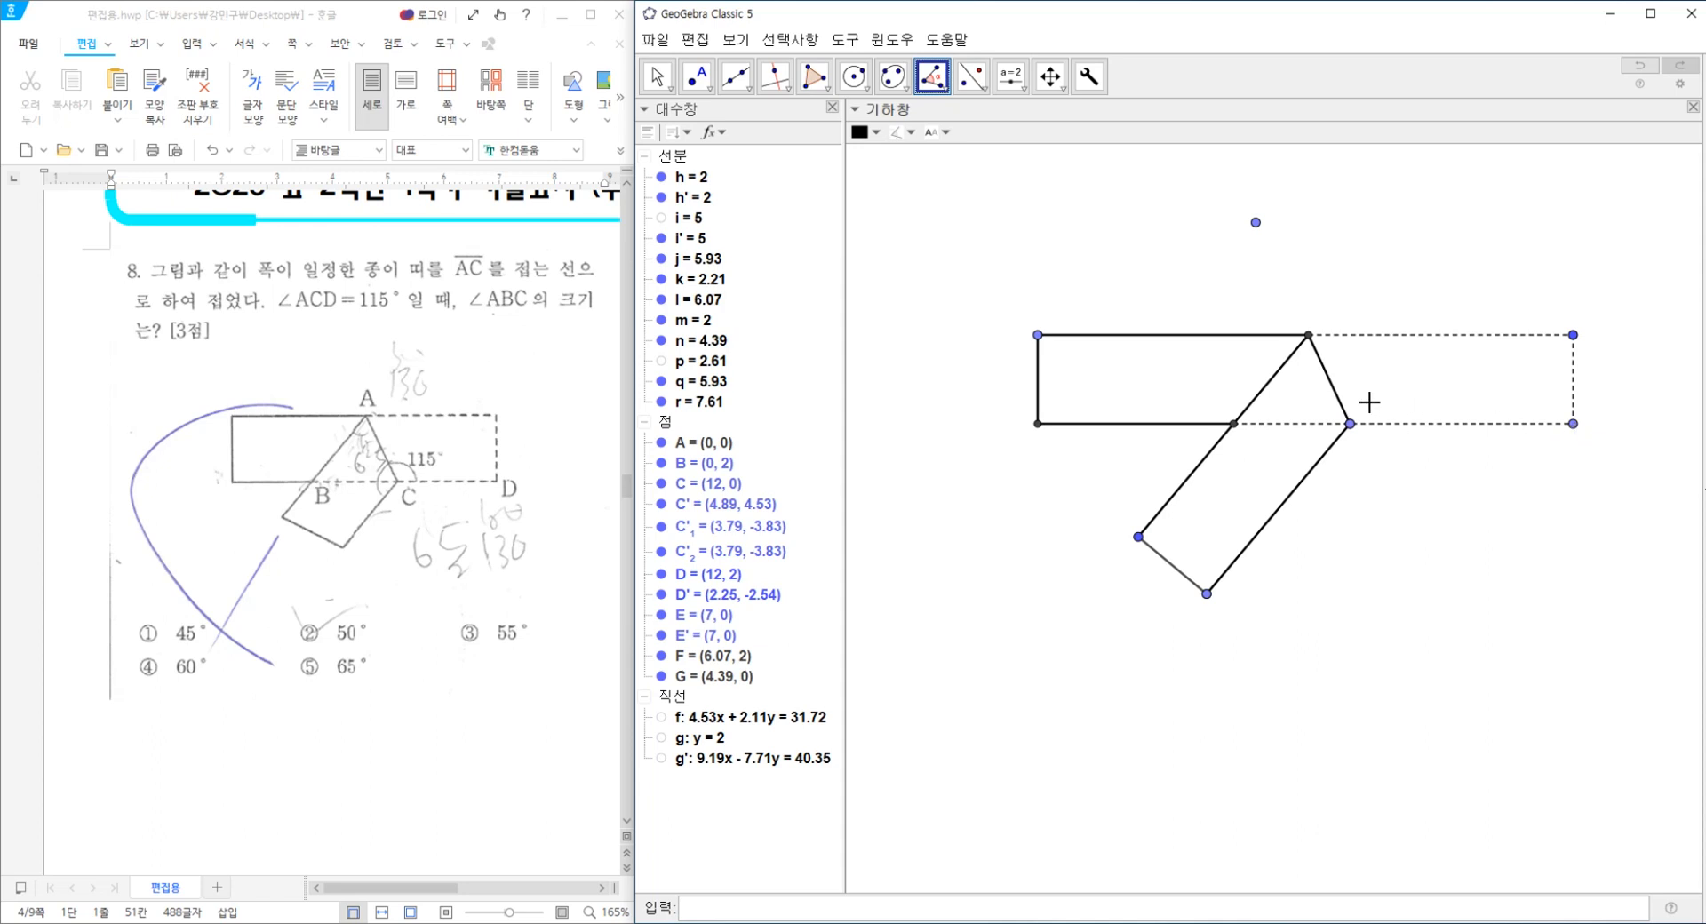
{"action": "left_click", "coordinate": [1572, 425]}
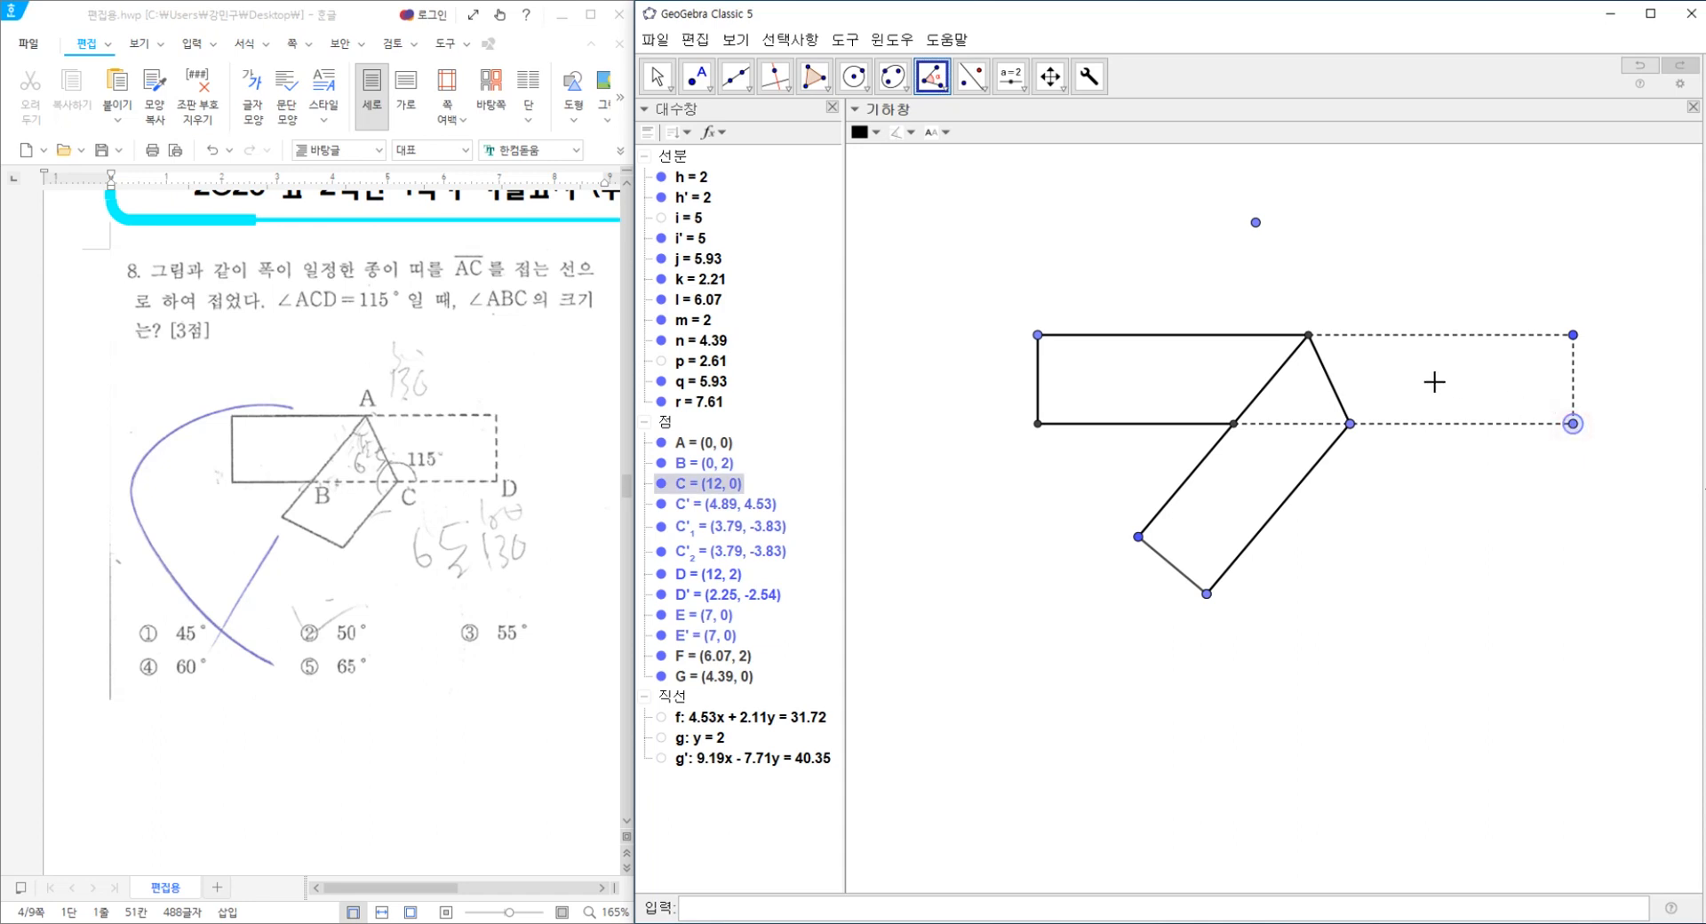
{"action": "left_click", "coordinate": [1349, 424]}
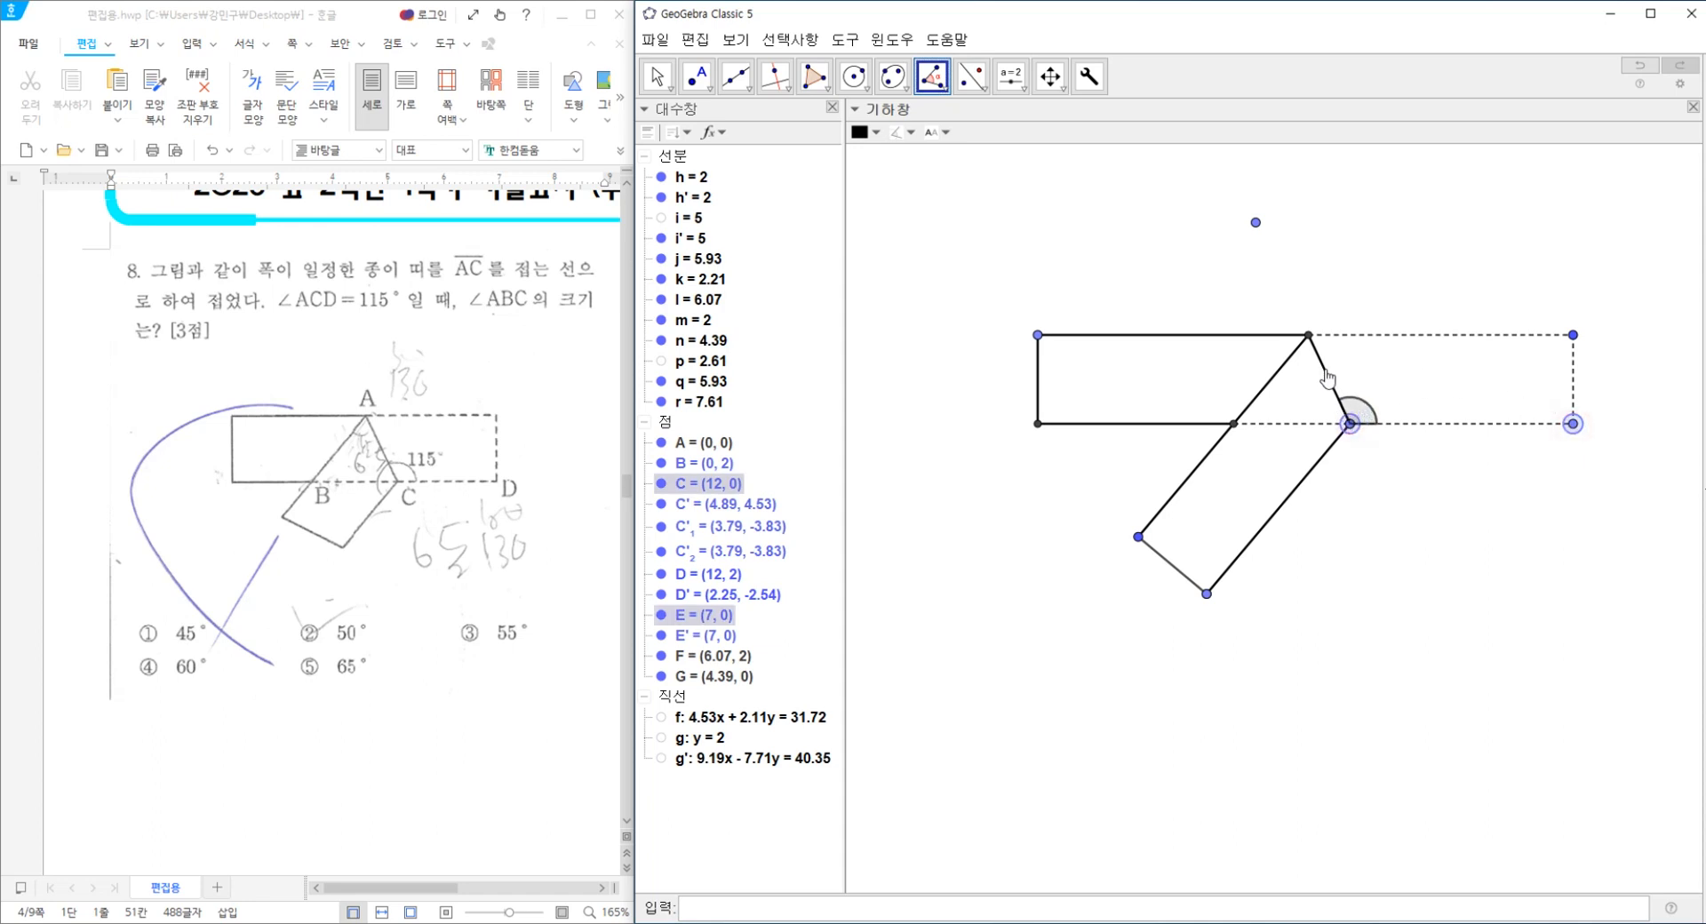
{"action": "left_click", "coordinate": [1309, 337]}
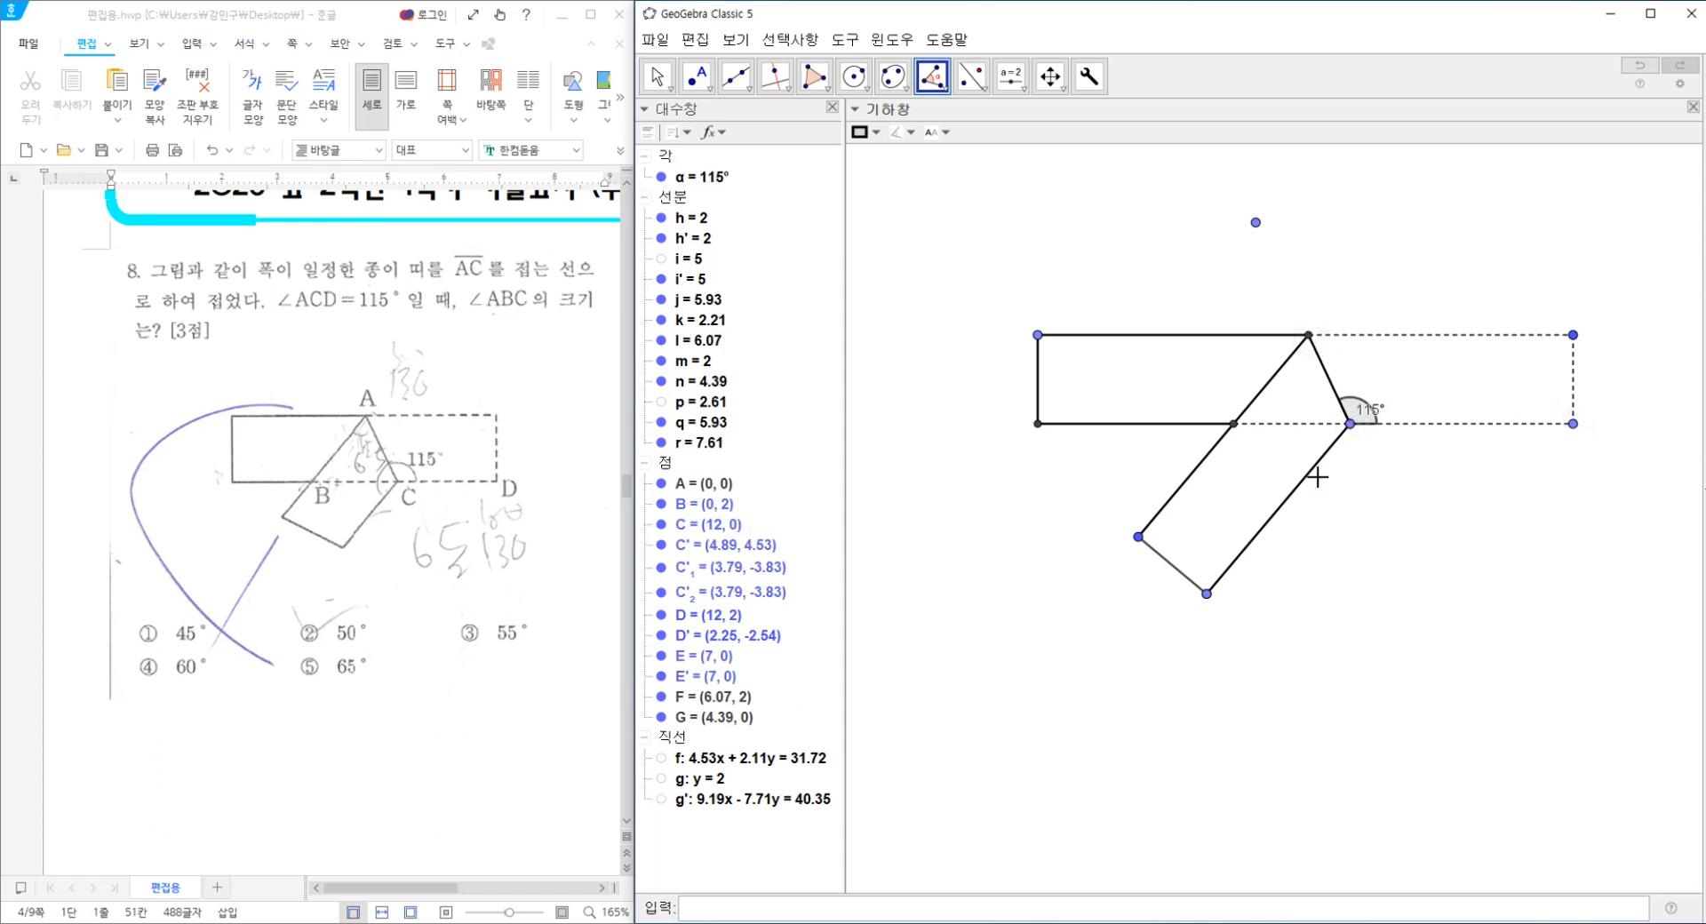
Mark the reflex angle at (7, 0) by taking the same points in reverse order, and delete it.
{"action": "left_click", "coordinate": [1309, 338]}
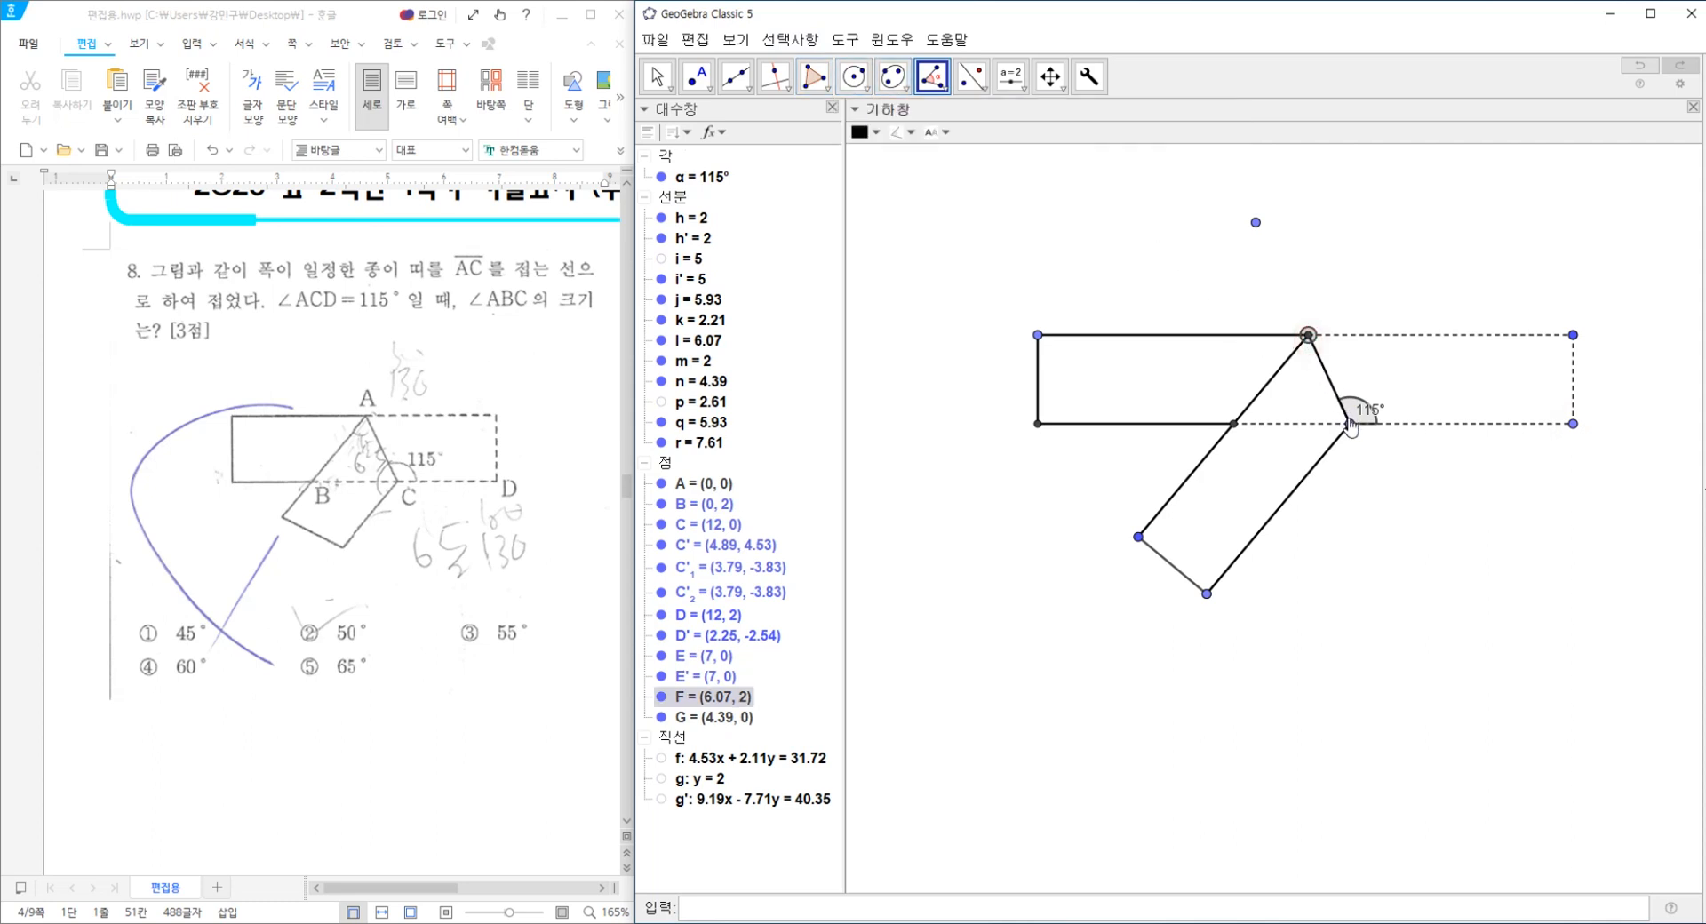
{"action": "left_click", "coordinate": [1350, 424]}
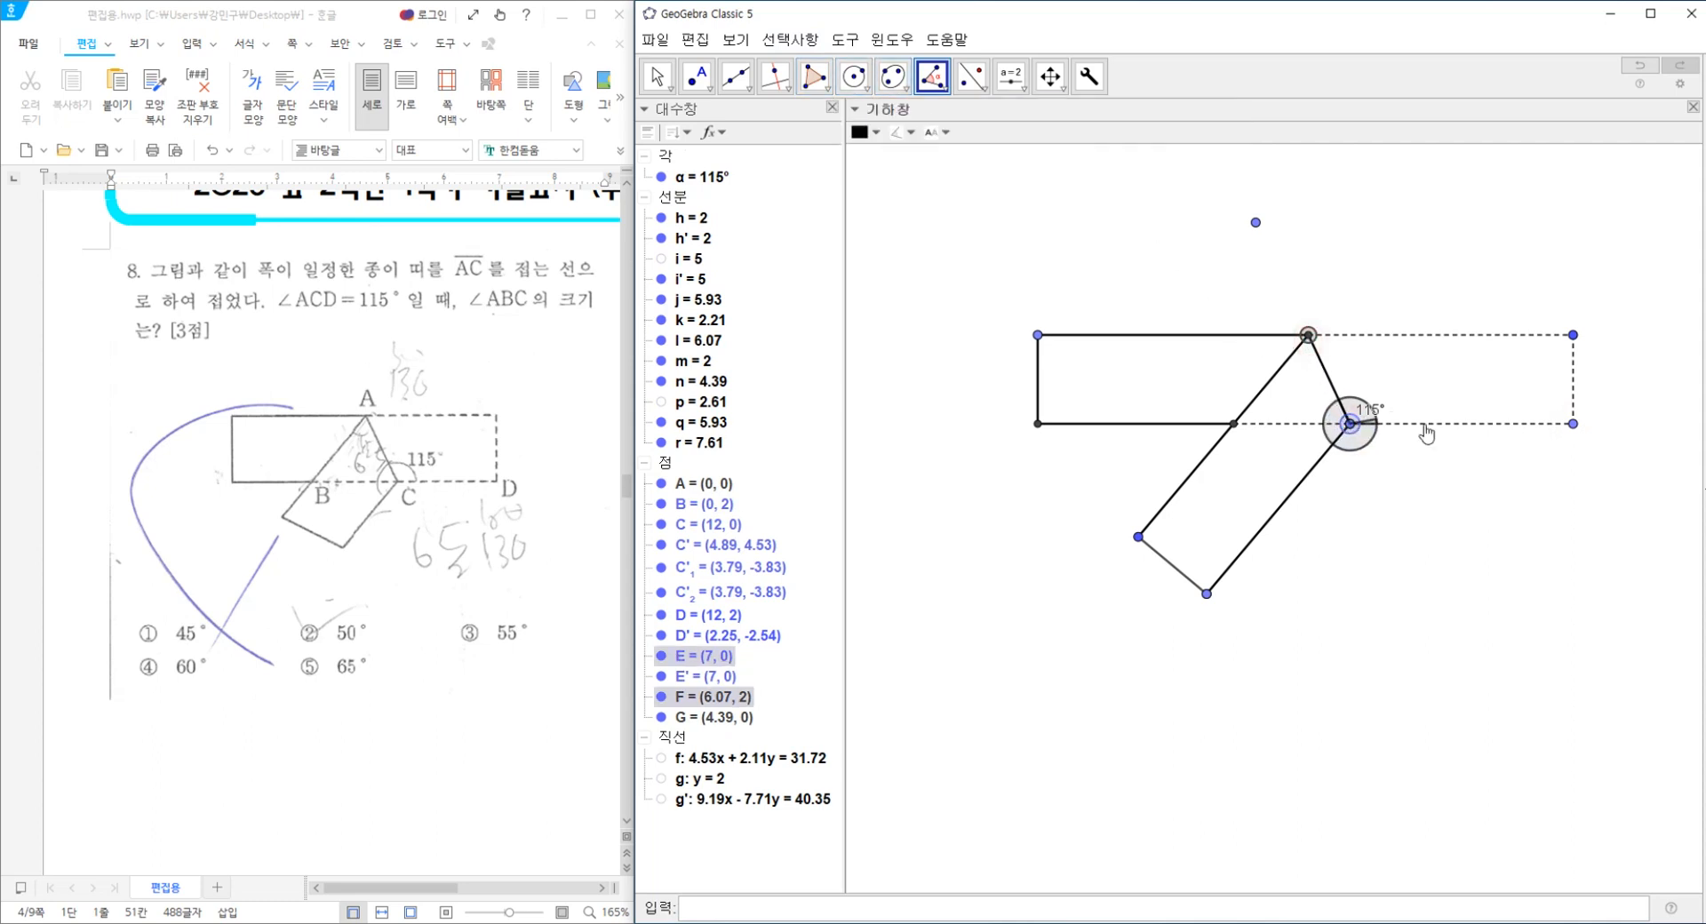
{"action": "left_click", "coordinate": [1572, 424]}
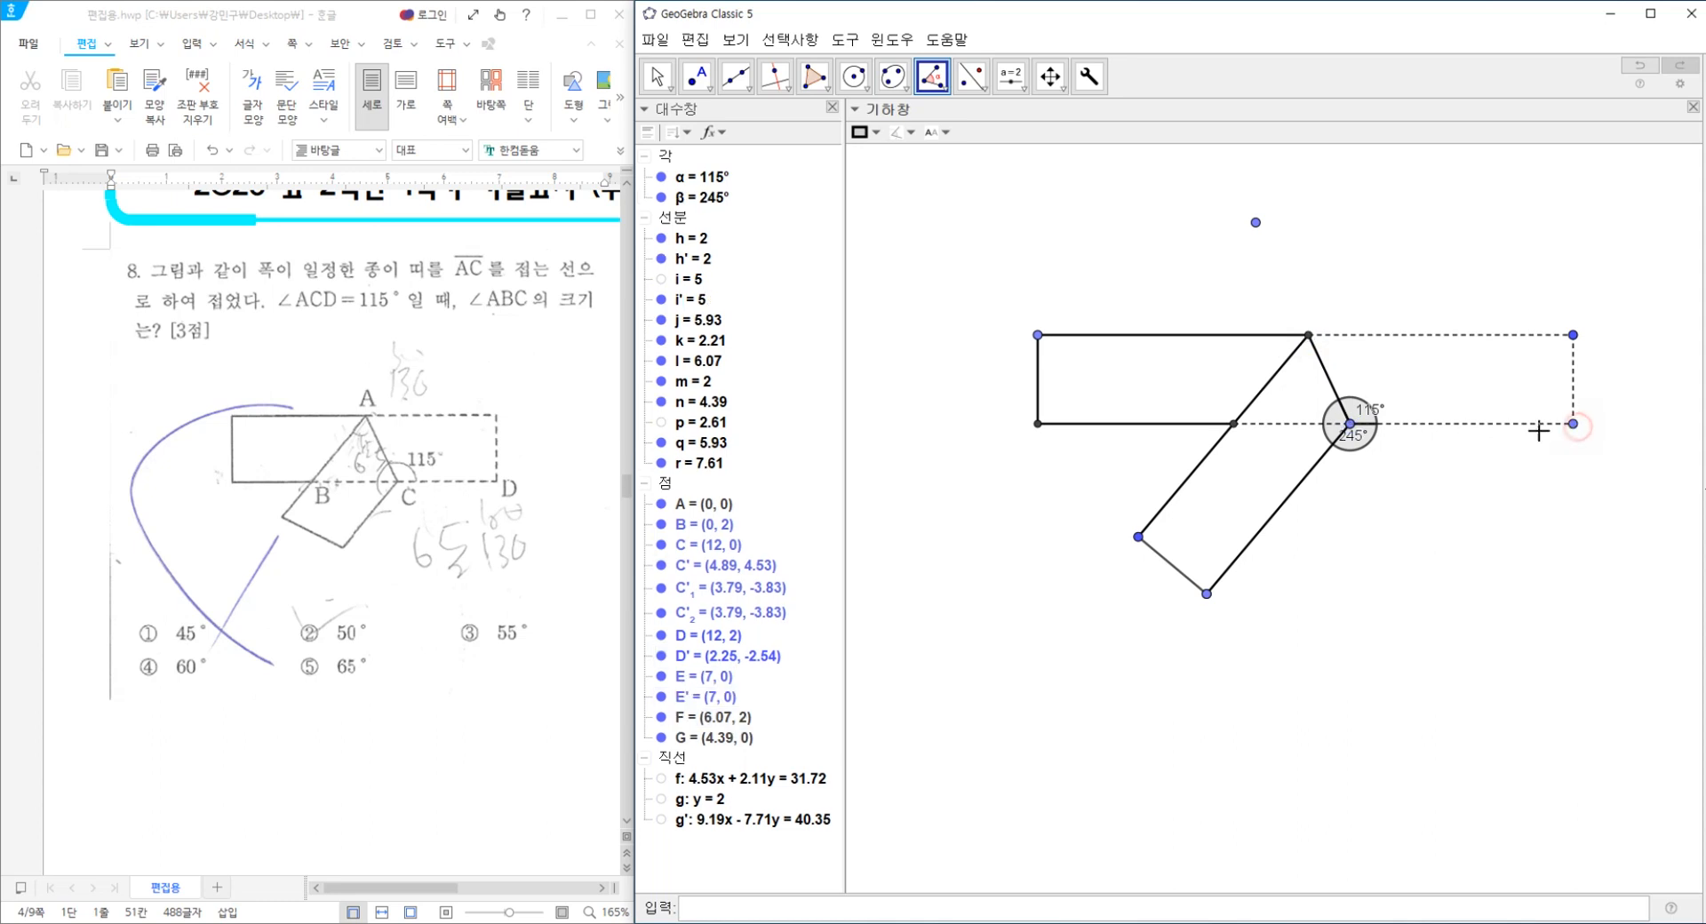
{"action": "right_click", "coordinate": [1359, 442]}
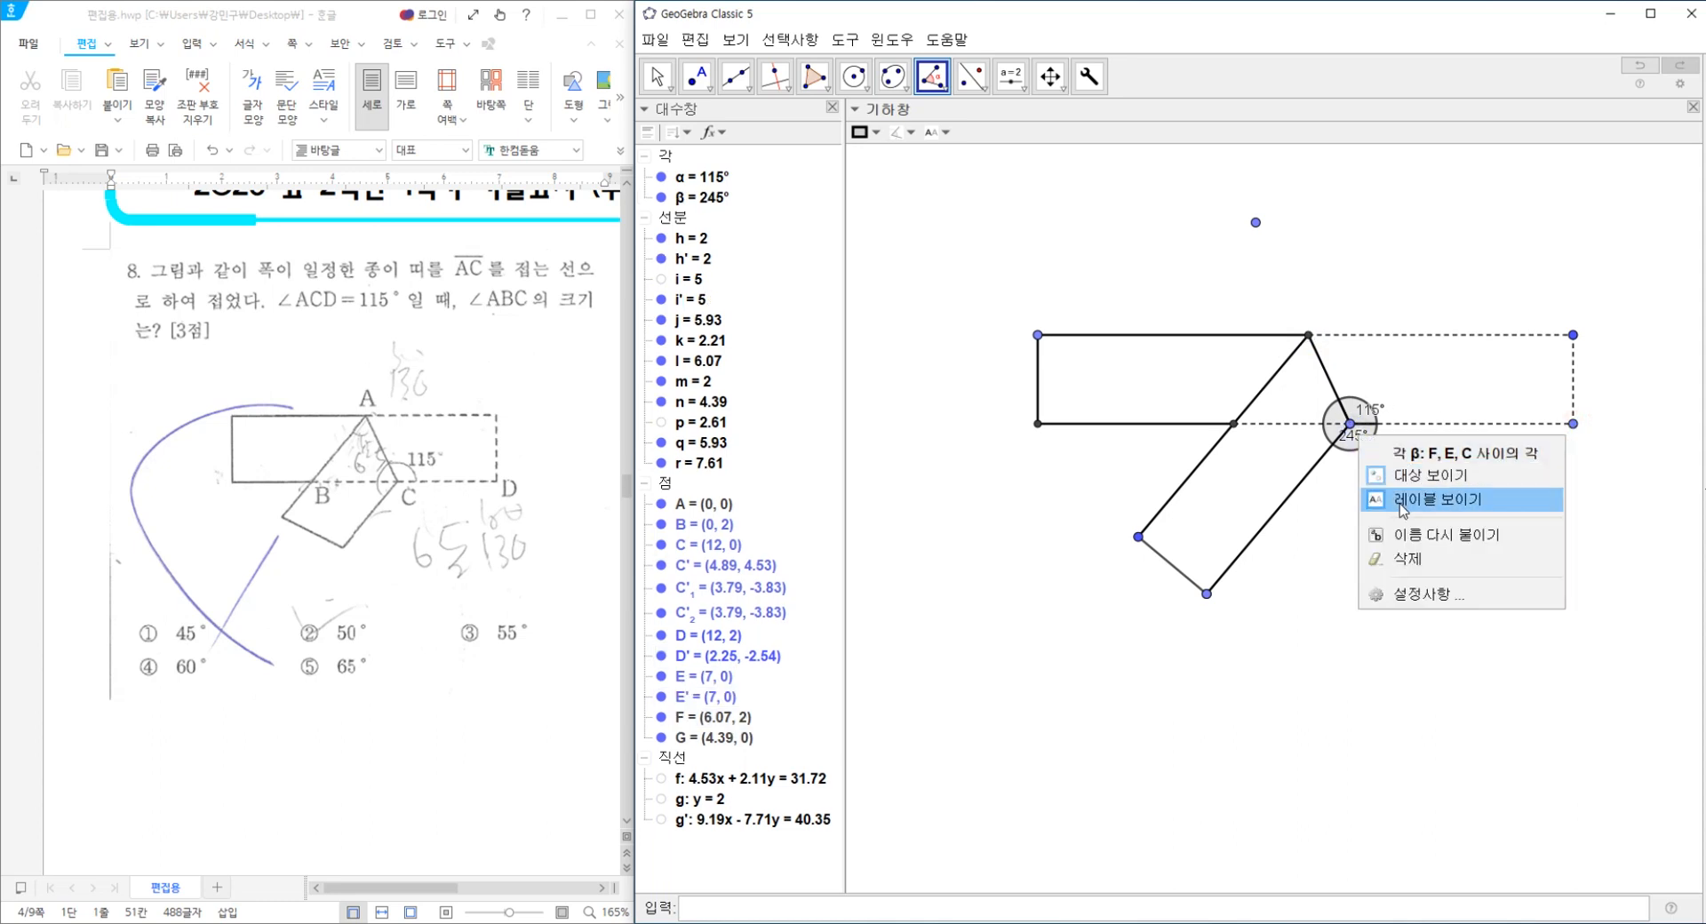
{"action": "left_click", "coordinate": [1411, 550]}
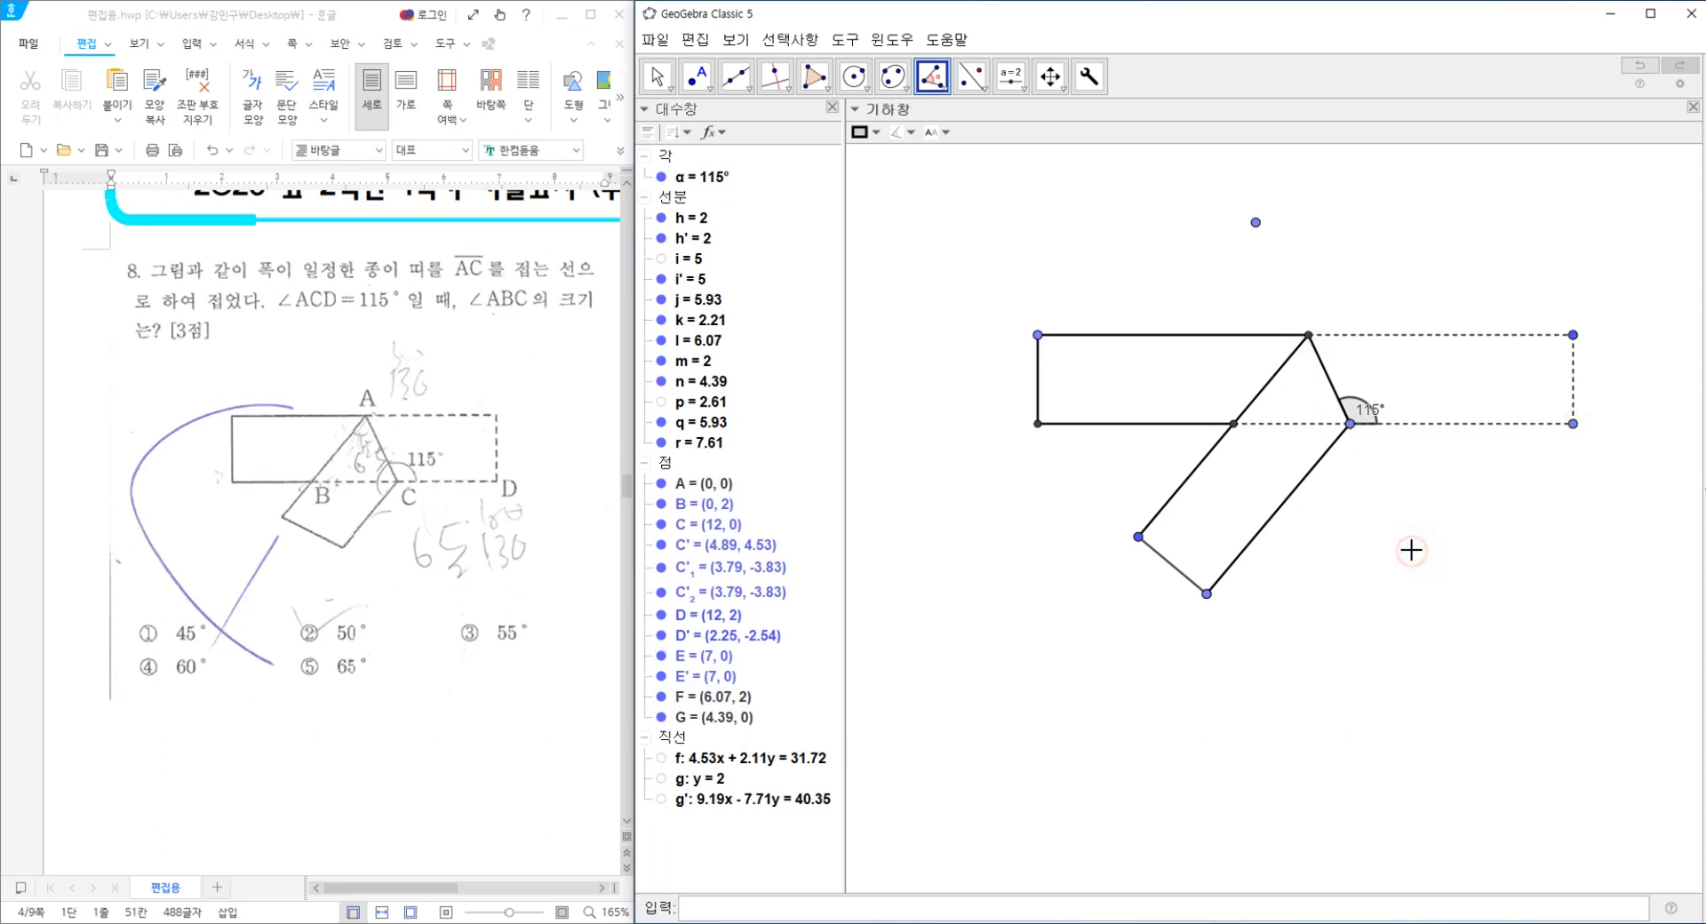
Hide the 115° angle's label and set its colour to black with fill opacity 0.
{"action": "right_click", "coordinate": [1358, 412]}
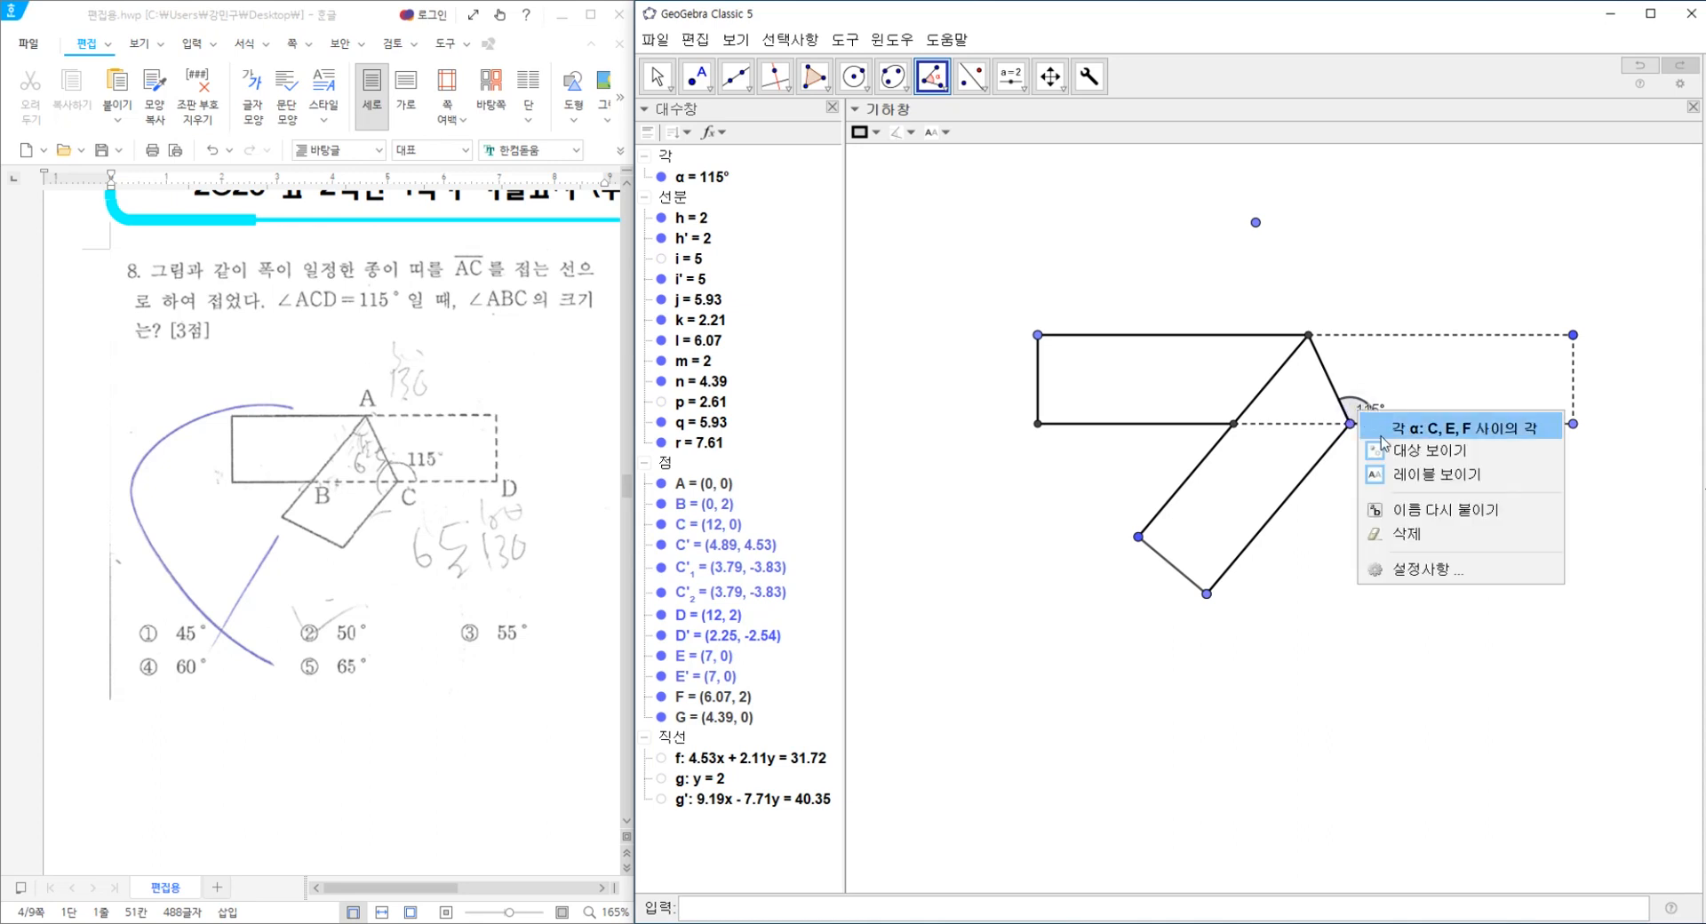
{"action": "left_click", "coordinate": [1409, 477]}
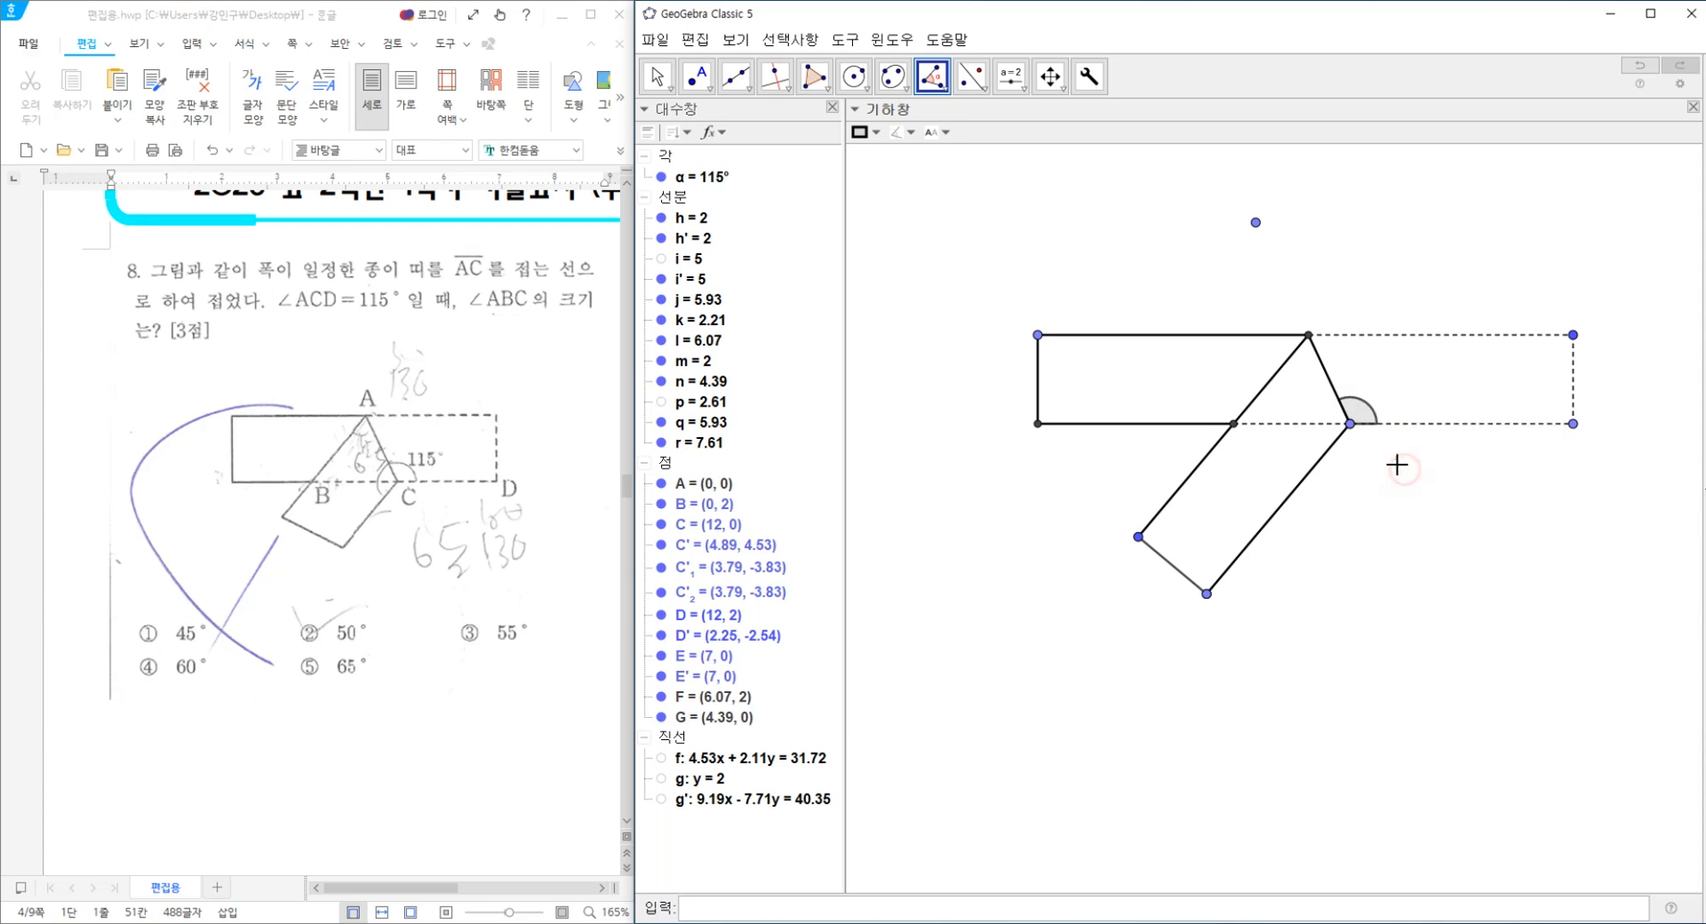
{"action": "right_click", "coordinate": [1355, 409]}
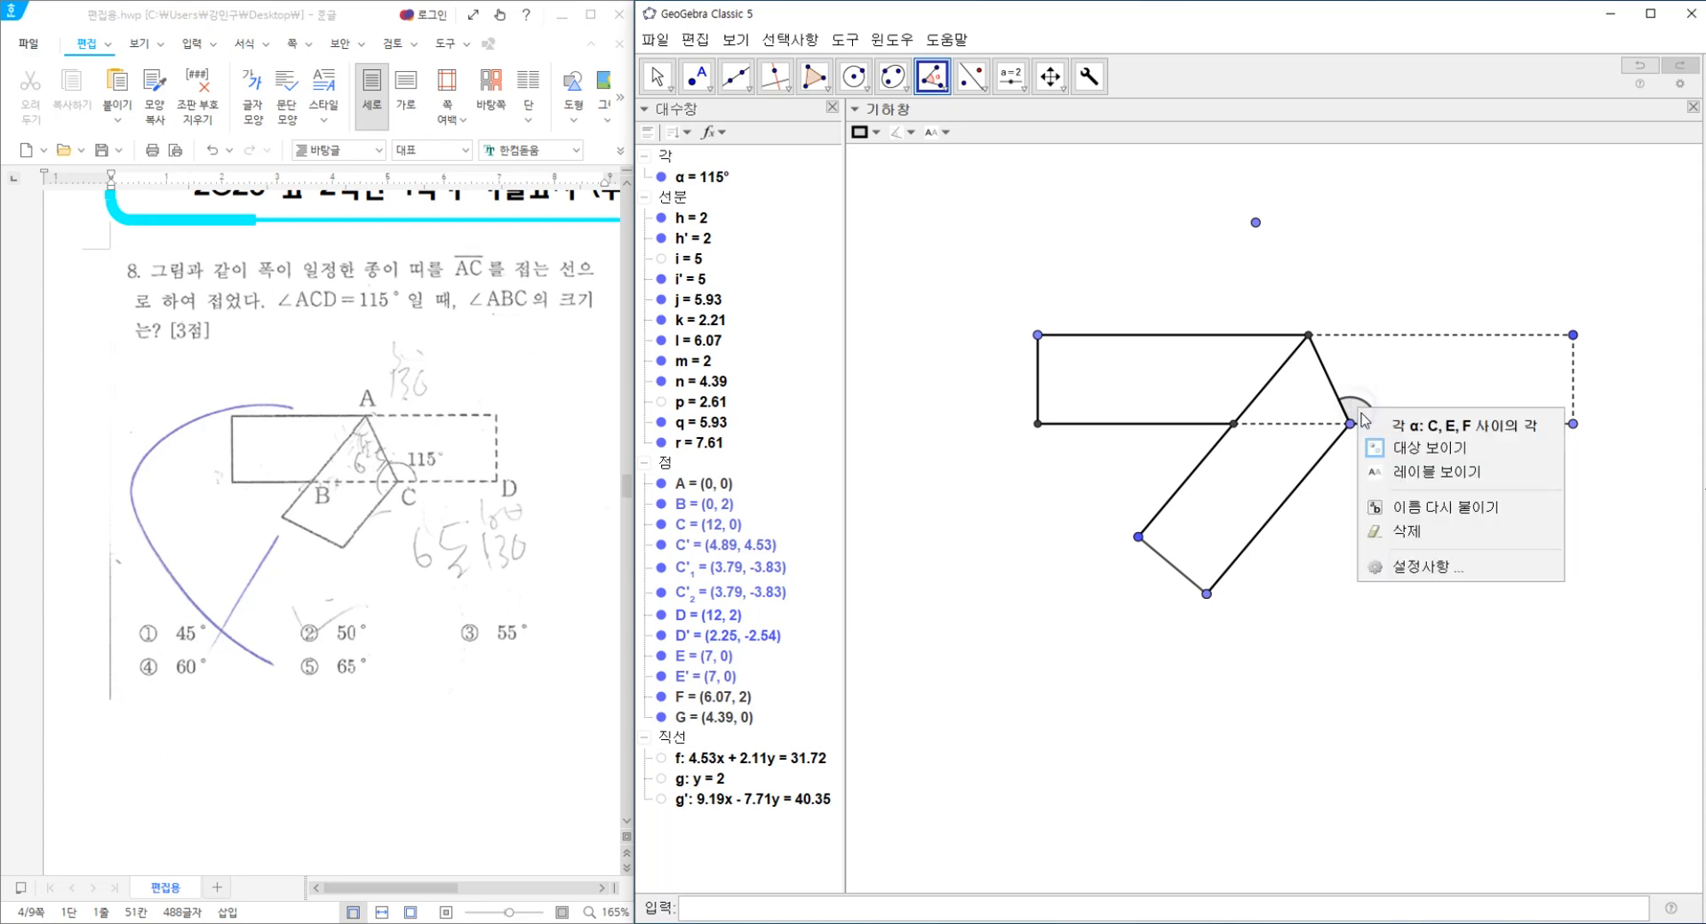
{"action": "left_click", "coordinate": [1412, 569]}
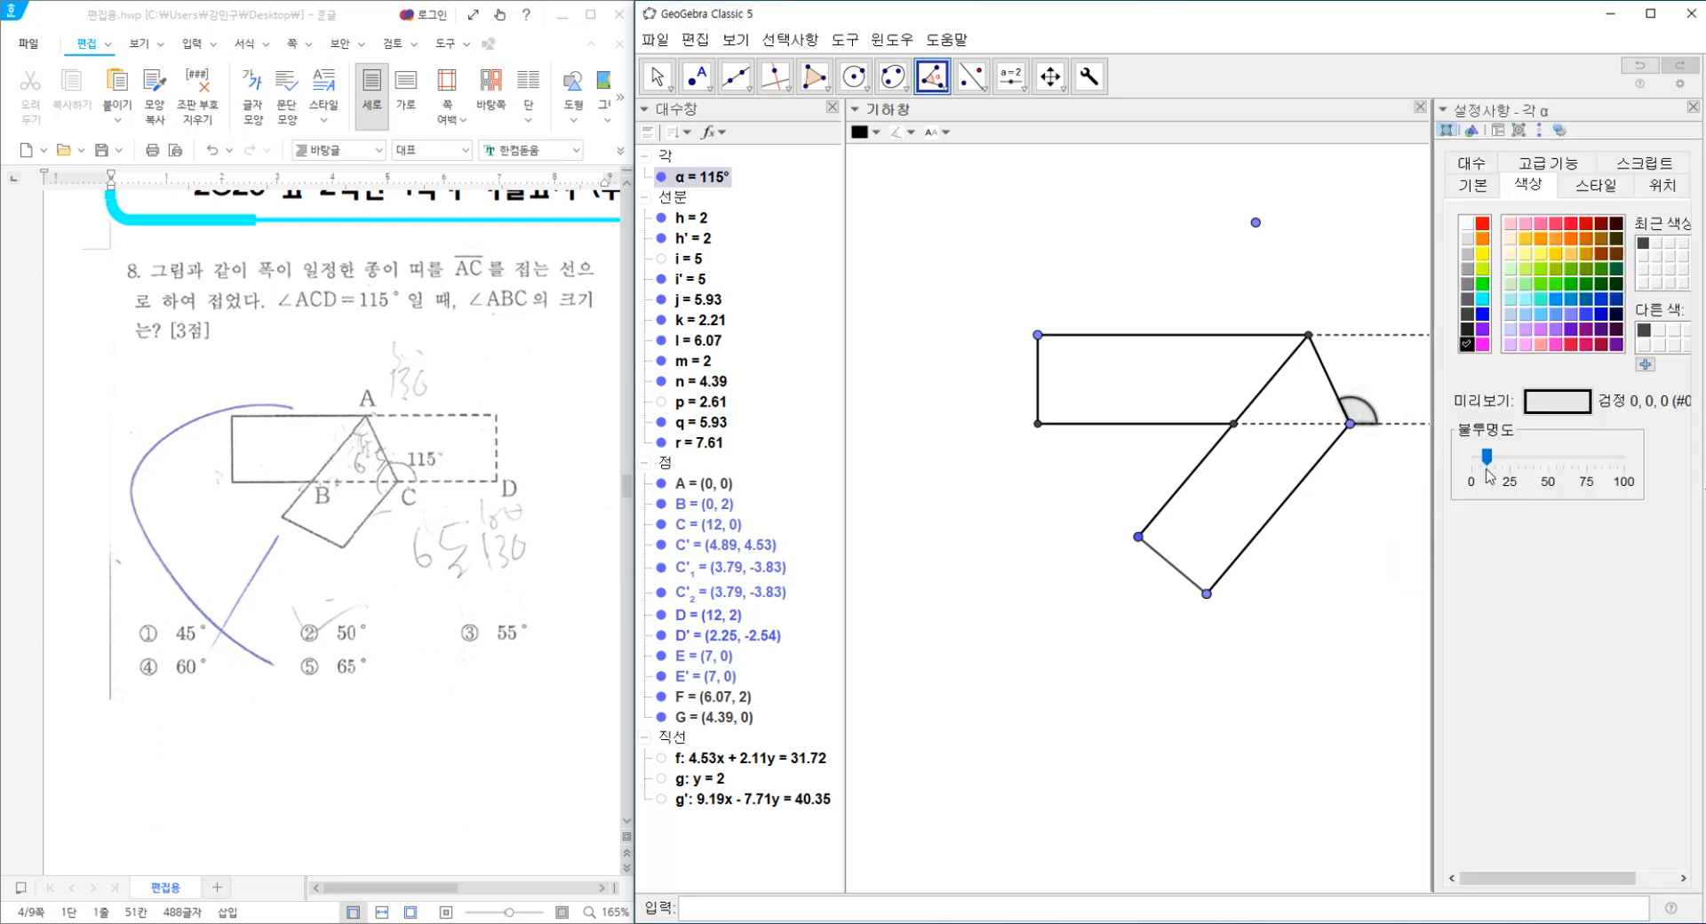
{"action": "left_click_drag", "start_coordinate": [1490, 459], "coordinate": [1471, 458]}
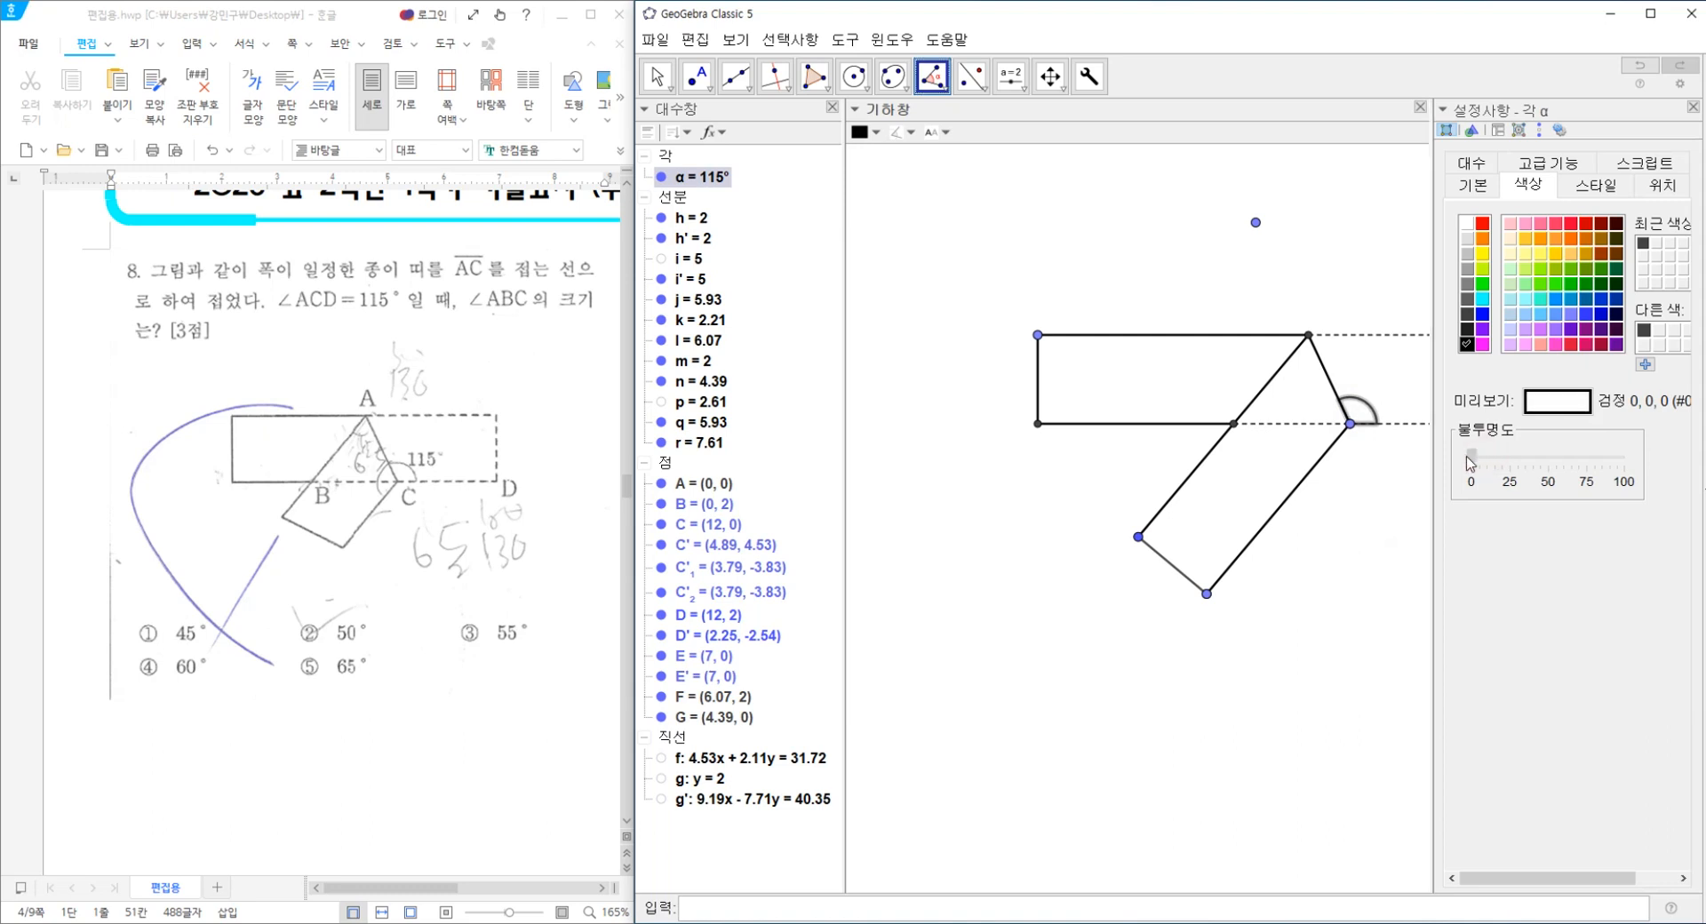
{"action": "left_click", "coordinate": [1465, 345]}
Set the angle arc's line thickness to 3, line opacity to 100 and size to 20.
{"action": "left_click", "coordinate": [1595, 185]}
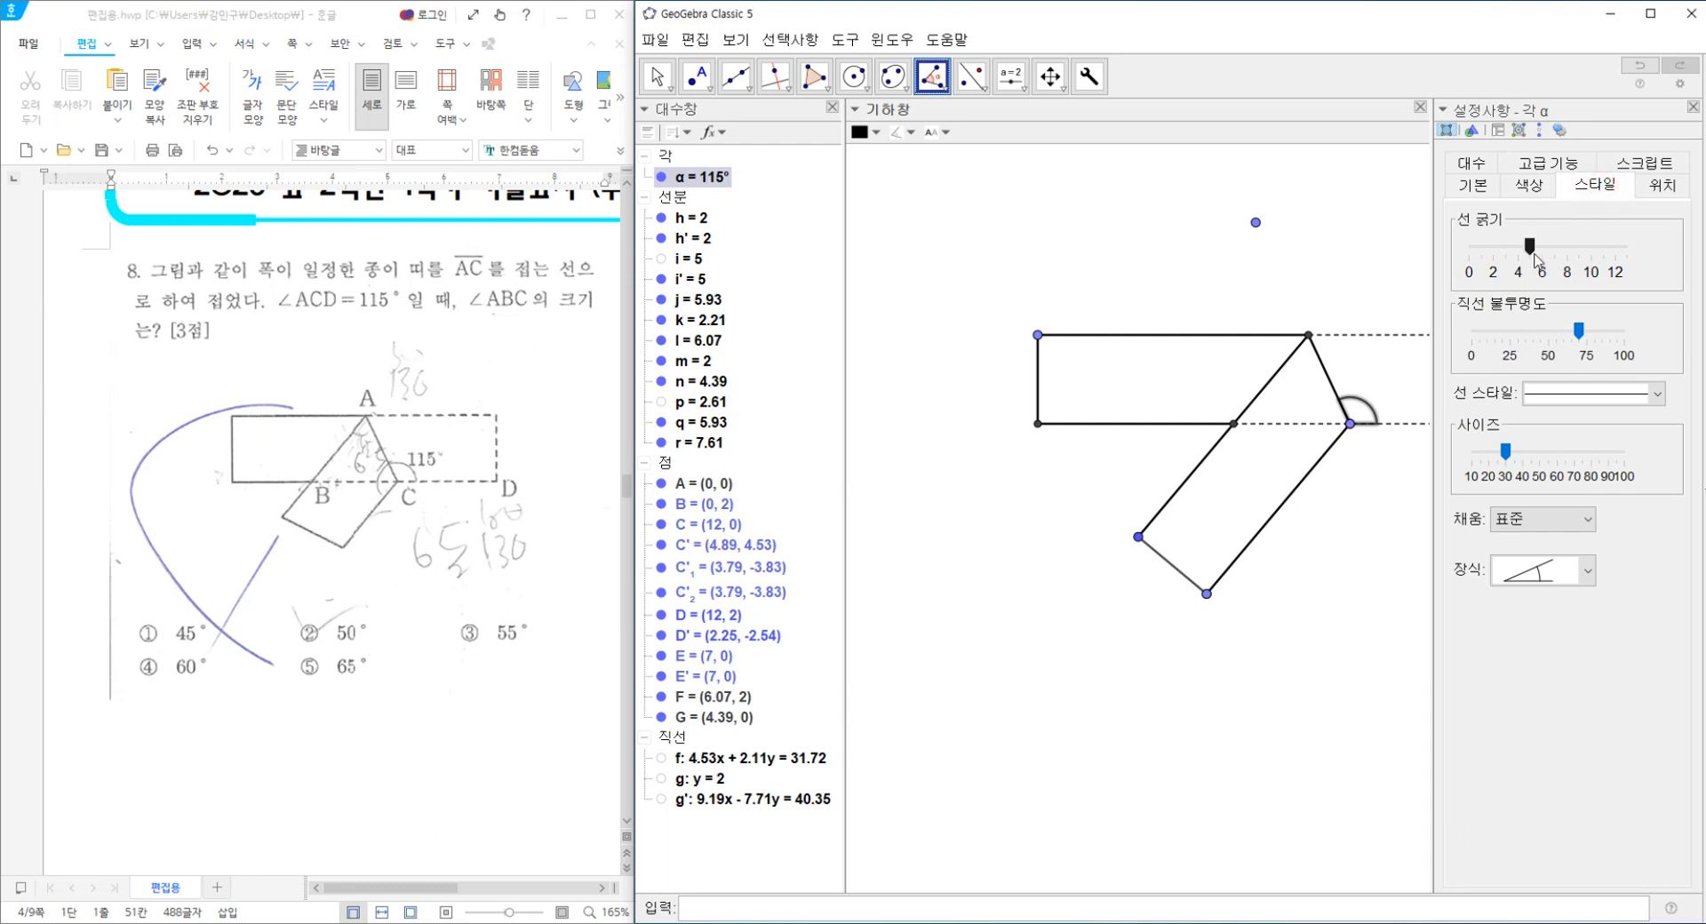
{"action": "left_click_drag", "start_coordinate": [1530, 248], "coordinate": [1505, 249]}
{"action": "left_click_drag", "start_coordinate": [1580, 333], "coordinate": [1625, 331]}
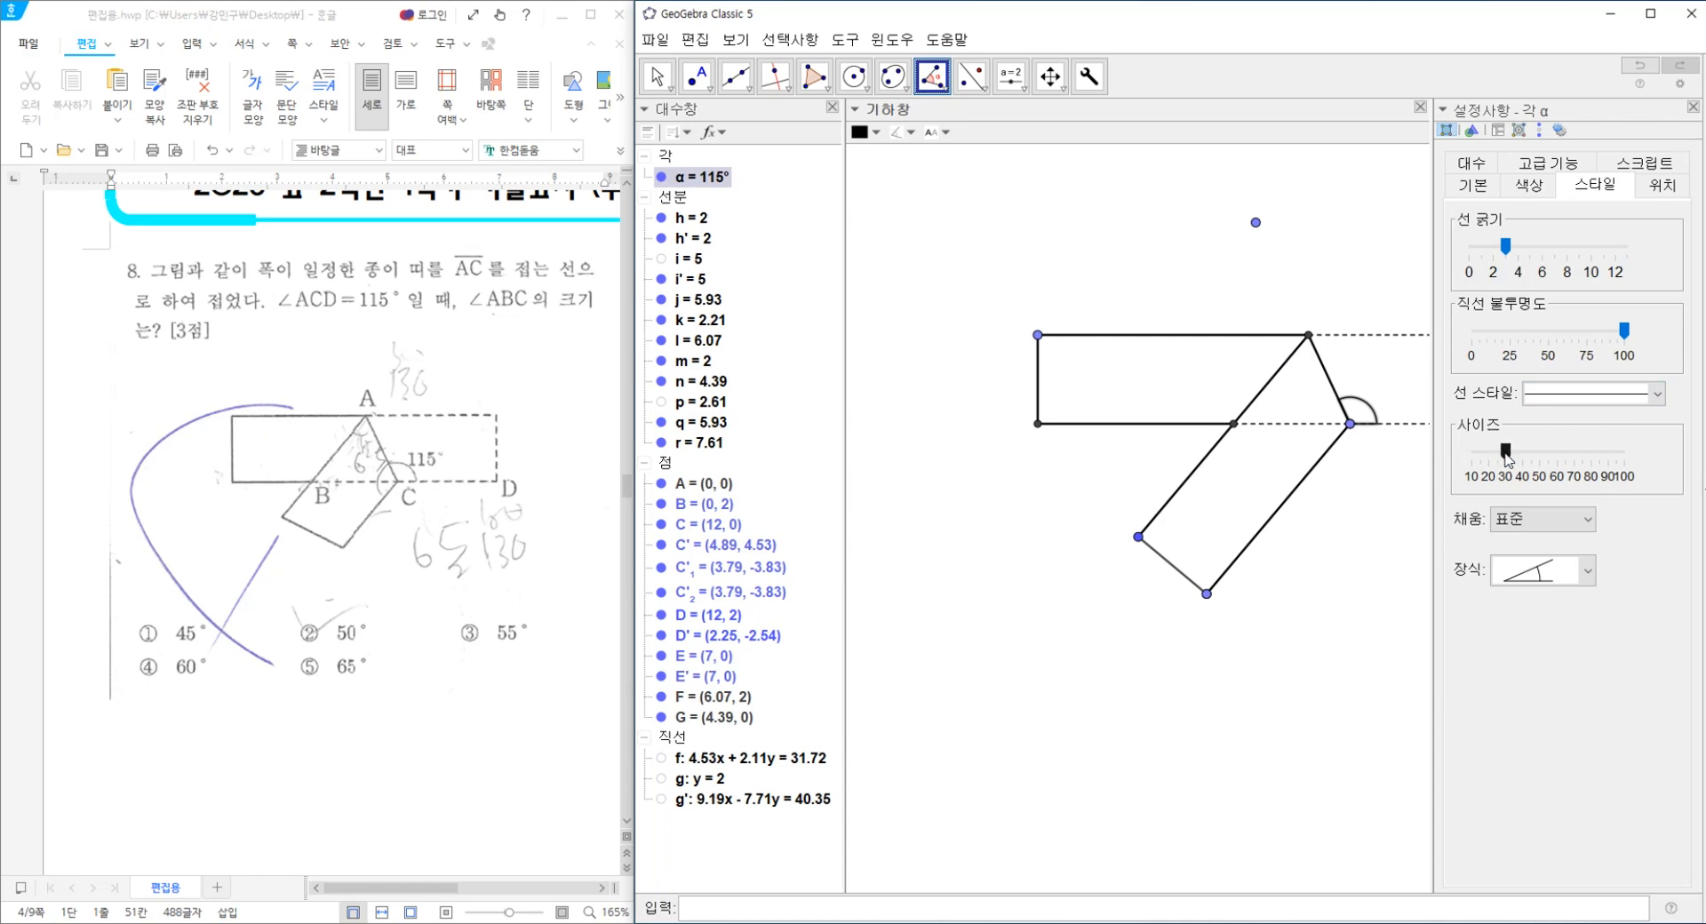
{"action": "mouse_move", "coordinate": [1505, 451]}
{"action": "left_mouse_down"}
{"action": "mouse_move", "coordinate": [1582, 451]}
{"action": "mouse_move", "coordinate": [1494, 471]}
{"action": "left_mouse_up"}
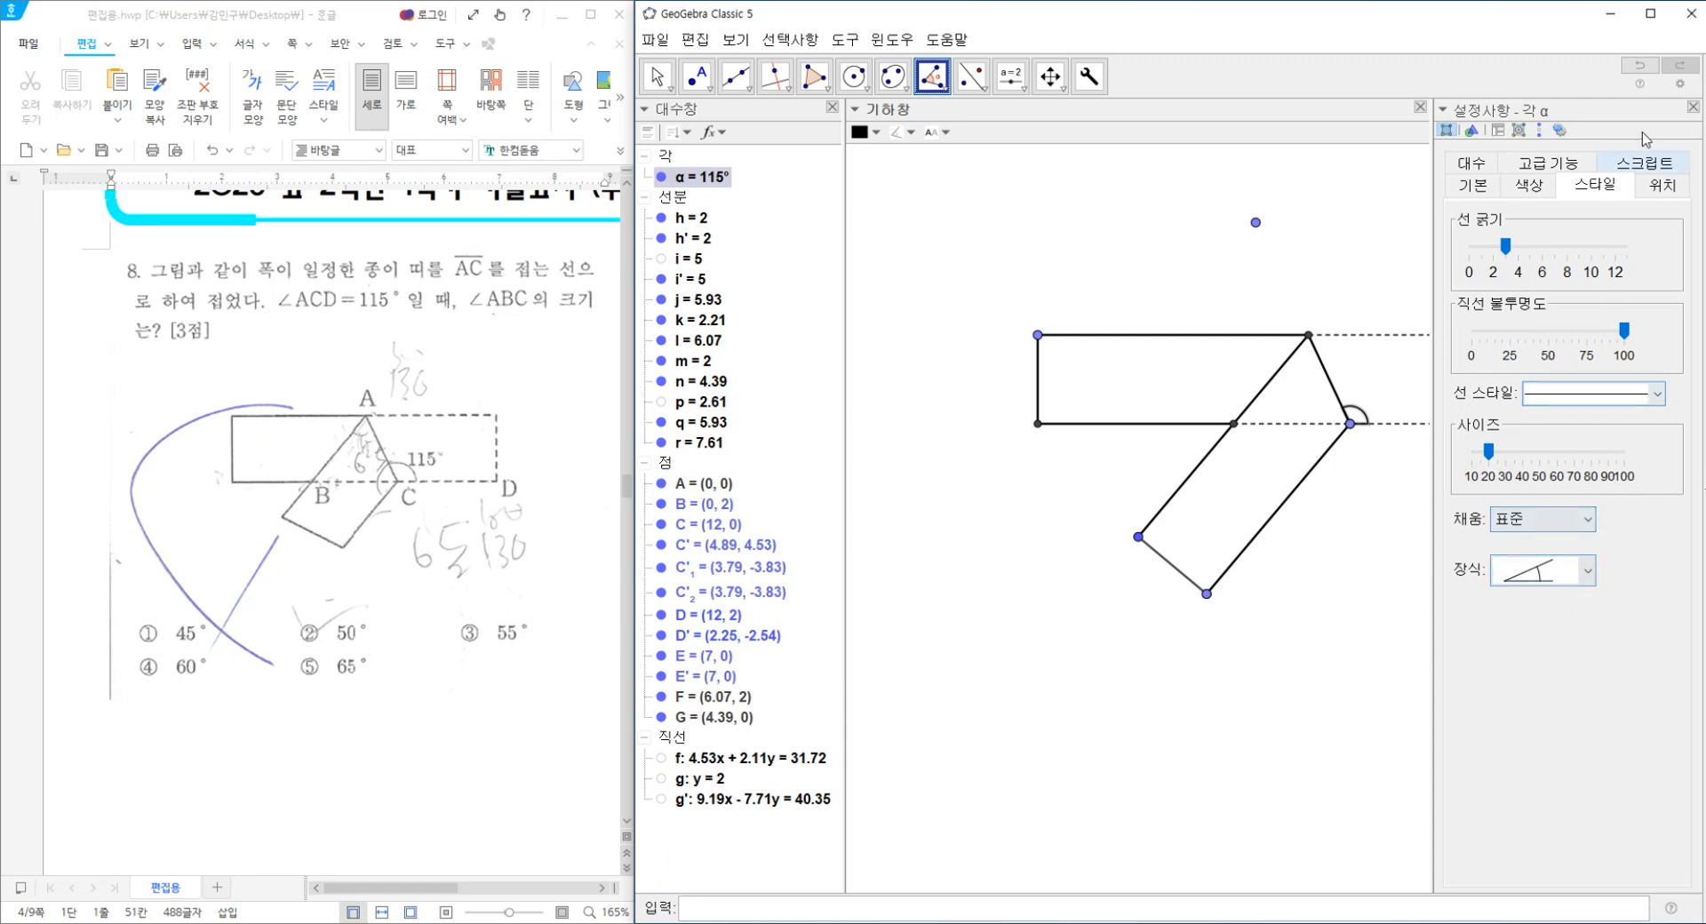
{"action": "left_click", "coordinate": [1694, 109]}
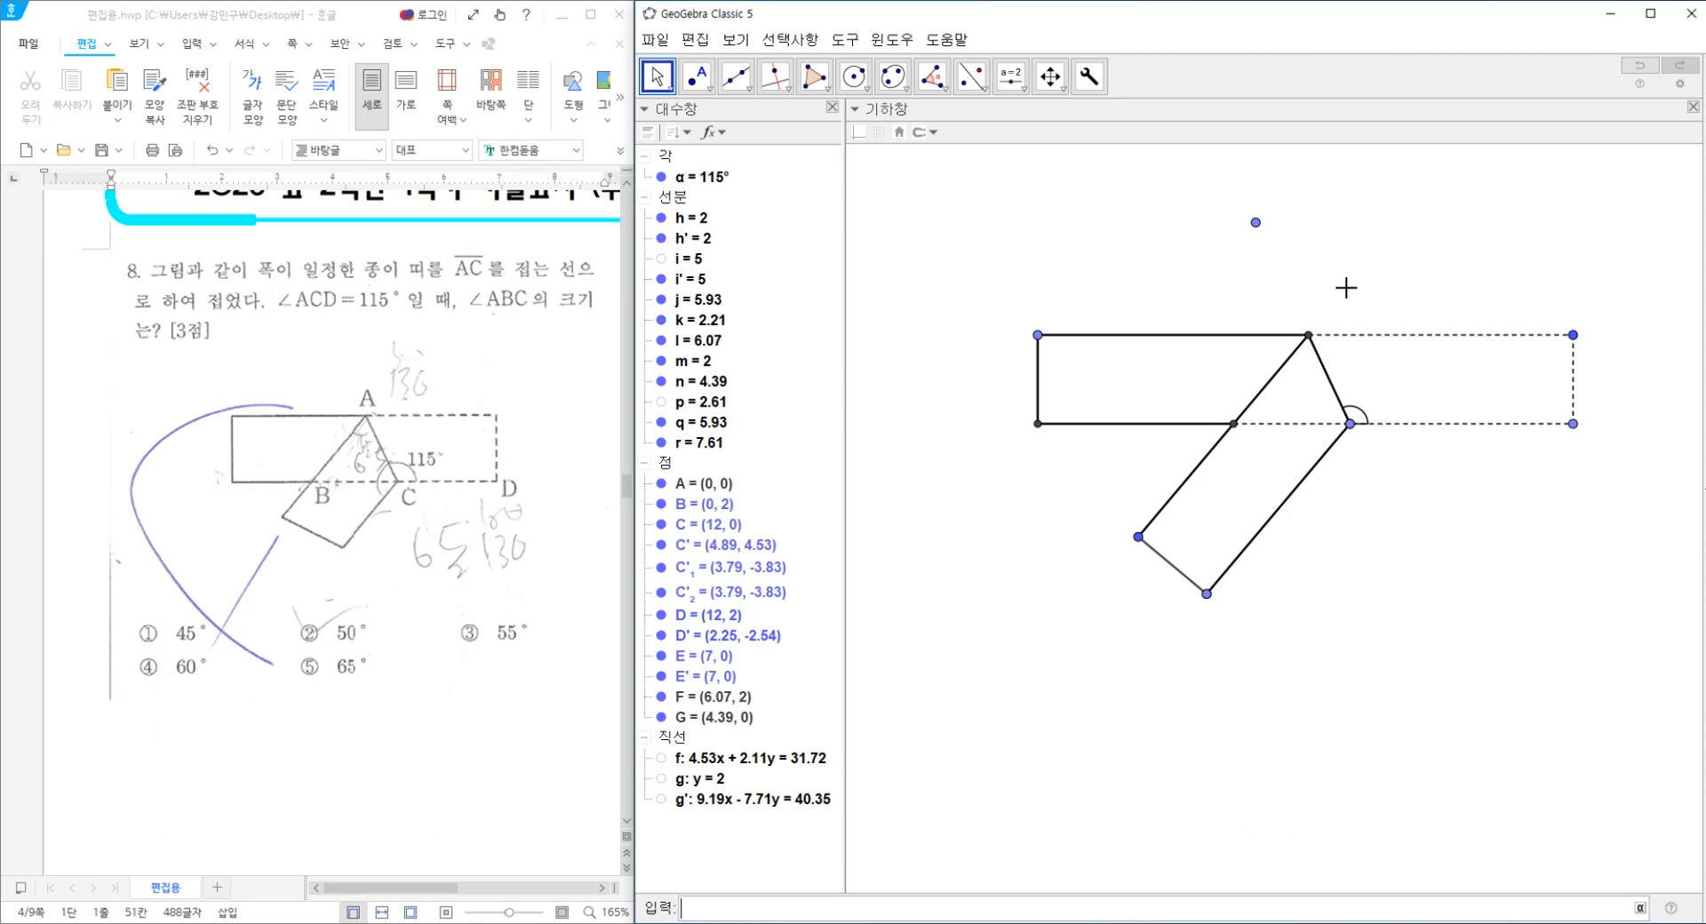
Add the LaTeX text "\rm A" above the strip's upper edge near the fold vertex.
{"action": "left_click", "coordinate": [1025, 91]}
{"action": "left_click", "coordinate": [1049, 156]}
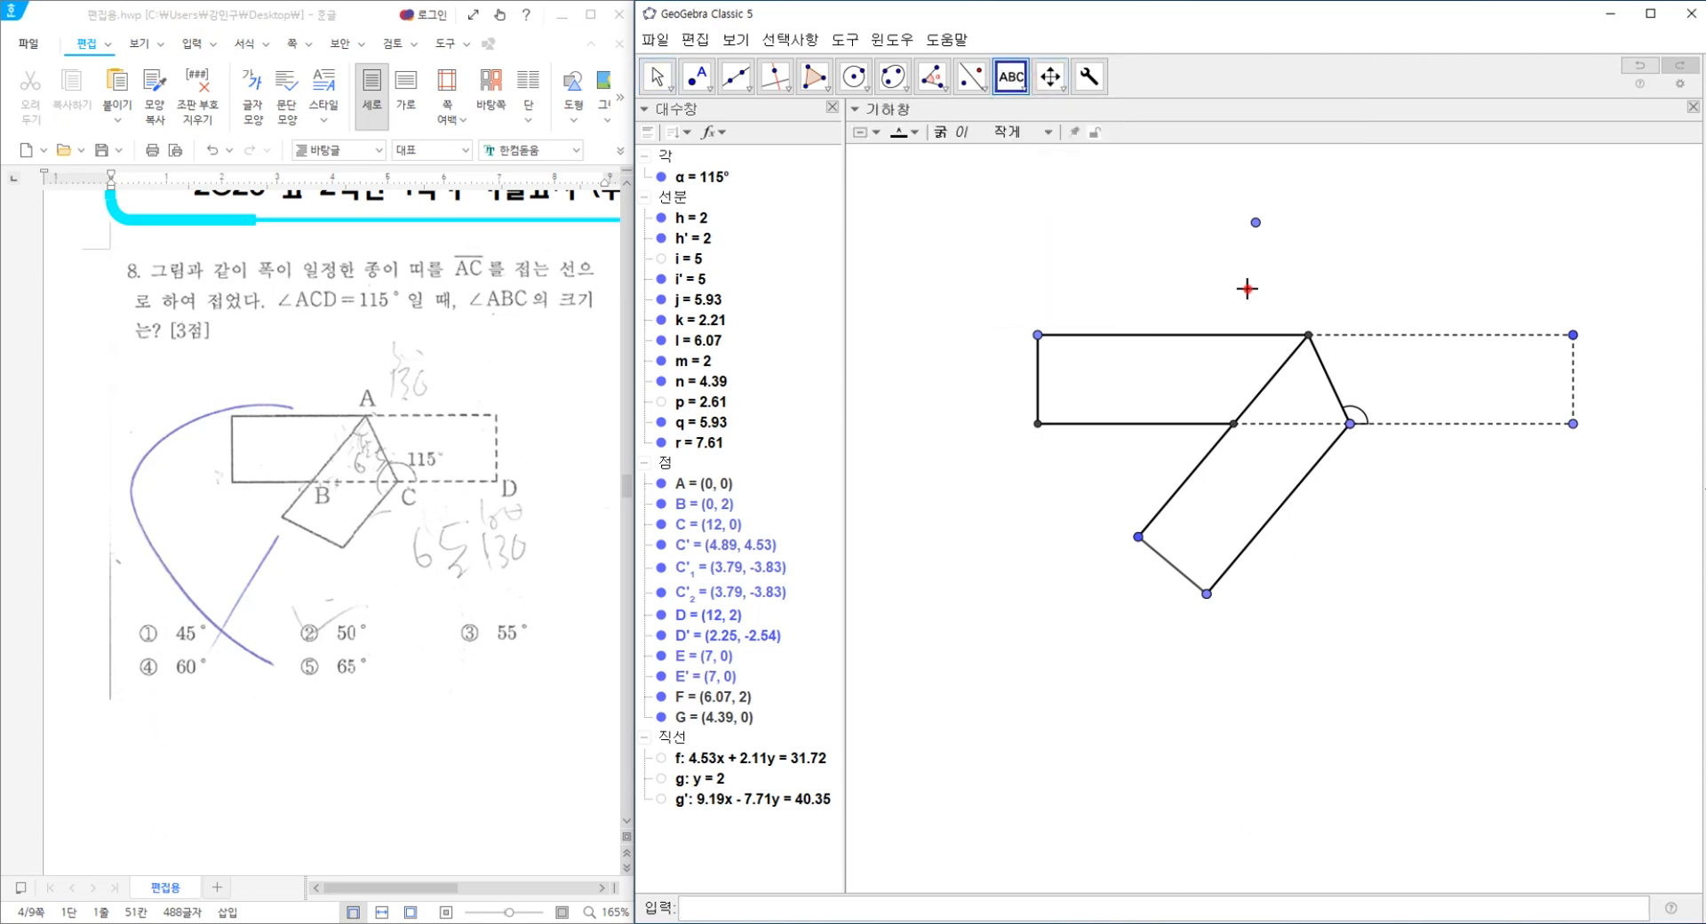
{"action": "left_click", "coordinate": [1247, 287]}
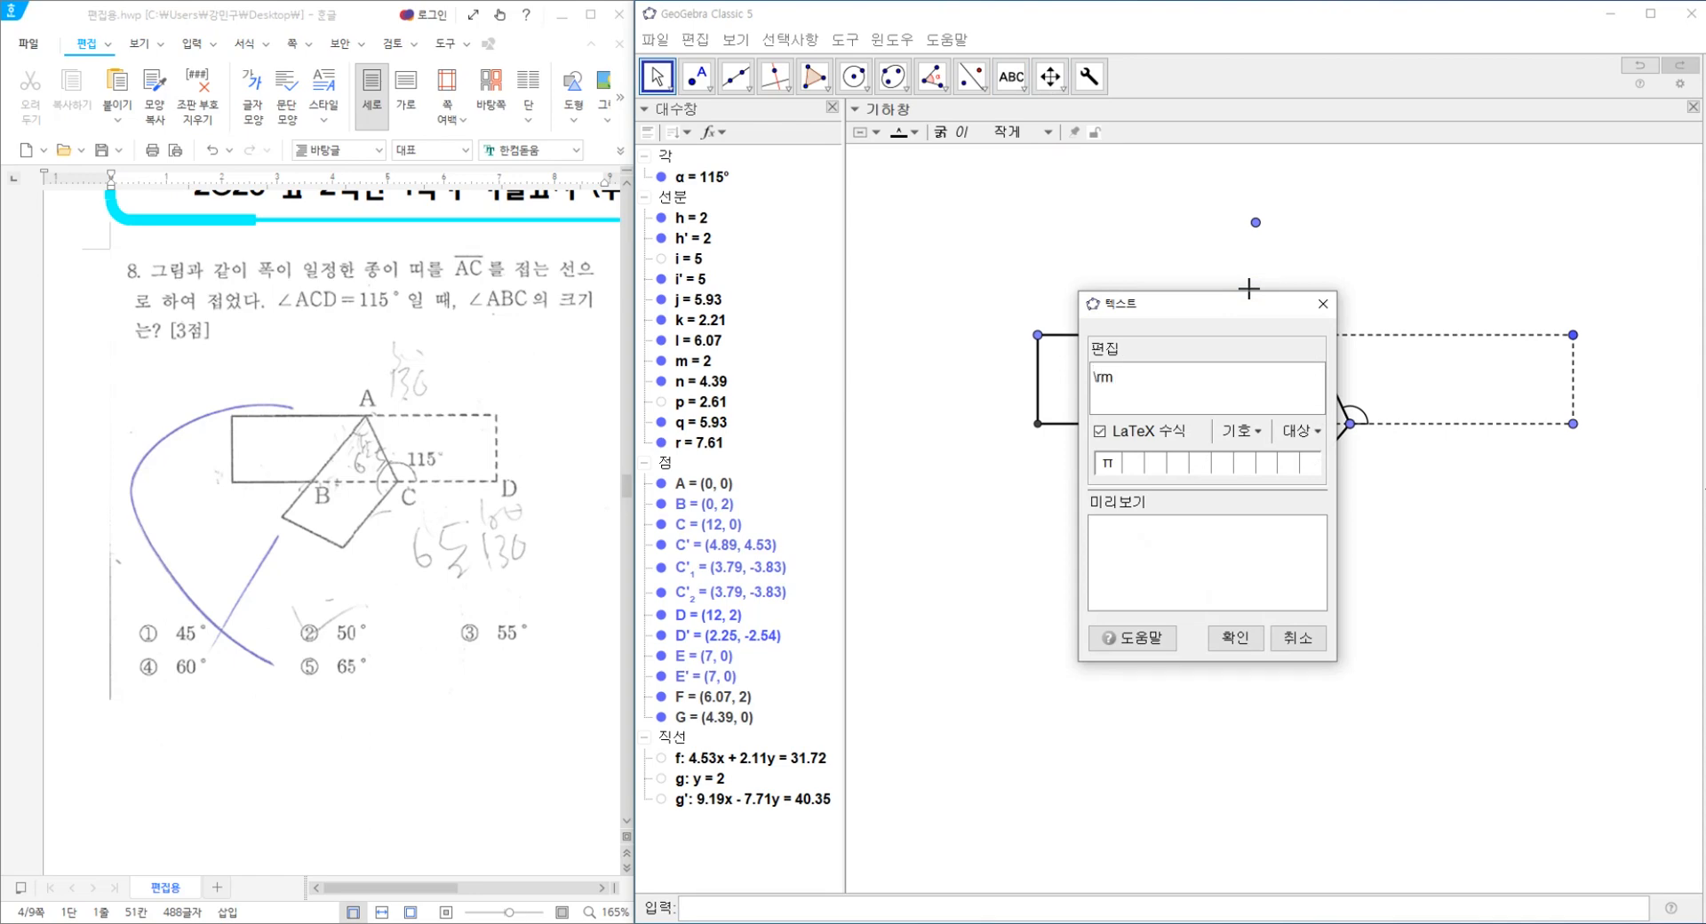
{"action": "left_click", "coordinate": [1235, 637]}
Set the font size of the text A to 크게 (large).
{"action": "right_click", "coordinate": [1257, 304]}
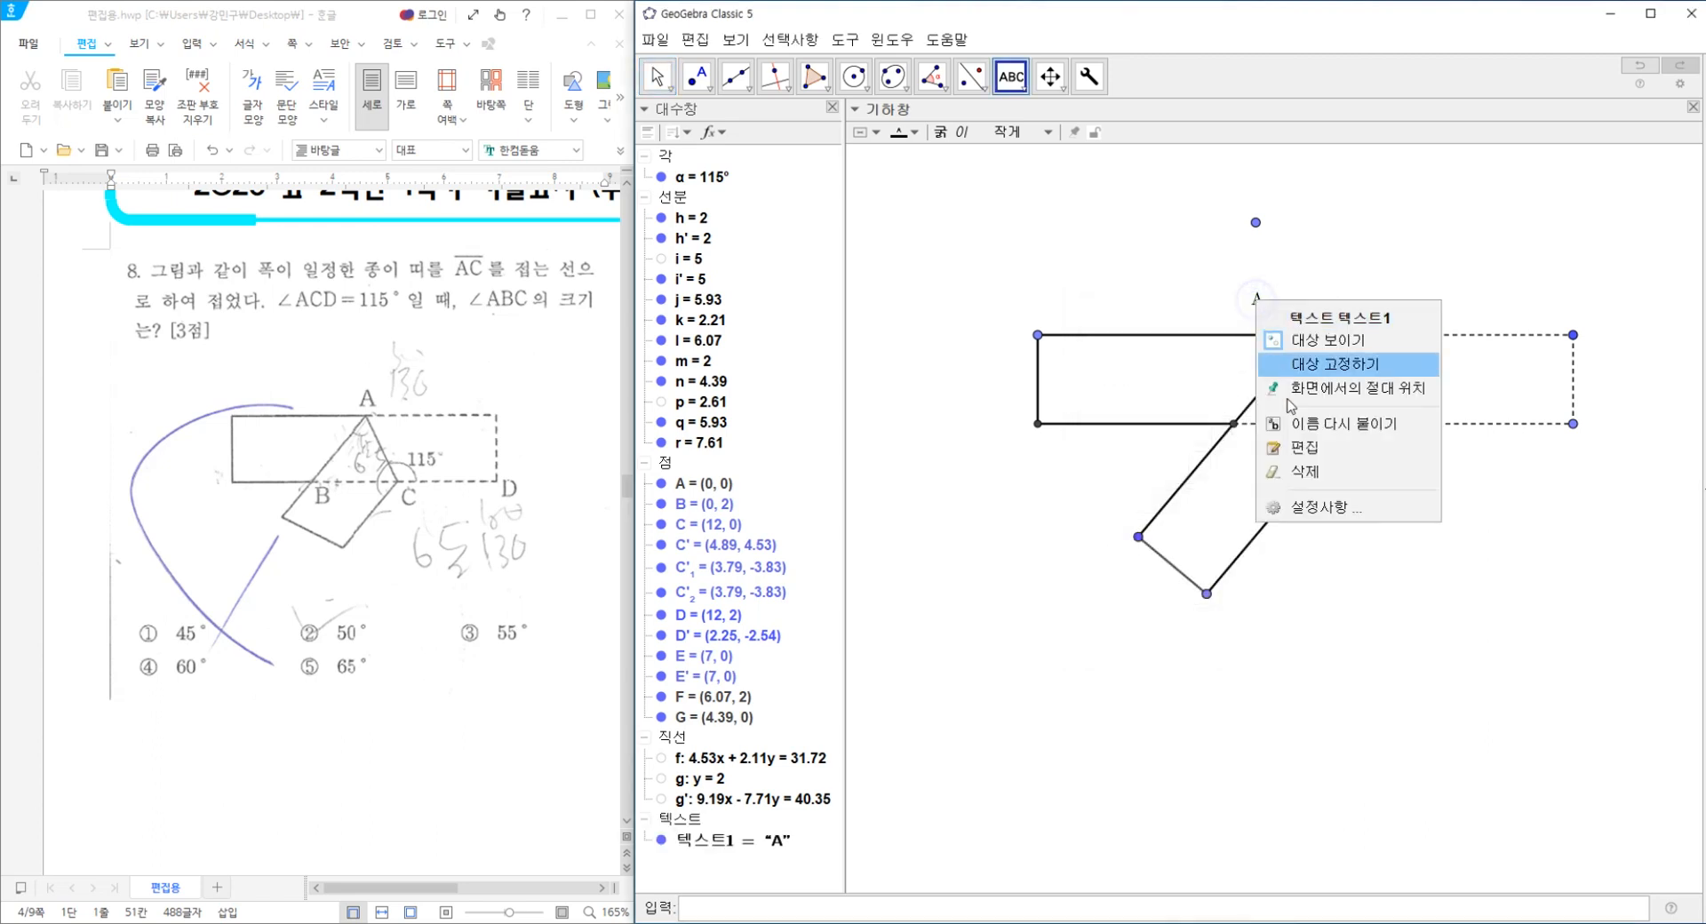
{"action": "left_click", "coordinate": [1325, 508]}
{"action": "left_click", "coordinate": [1541, 184]}
{"action": "left_click", "coordinate": [1547, 220]}
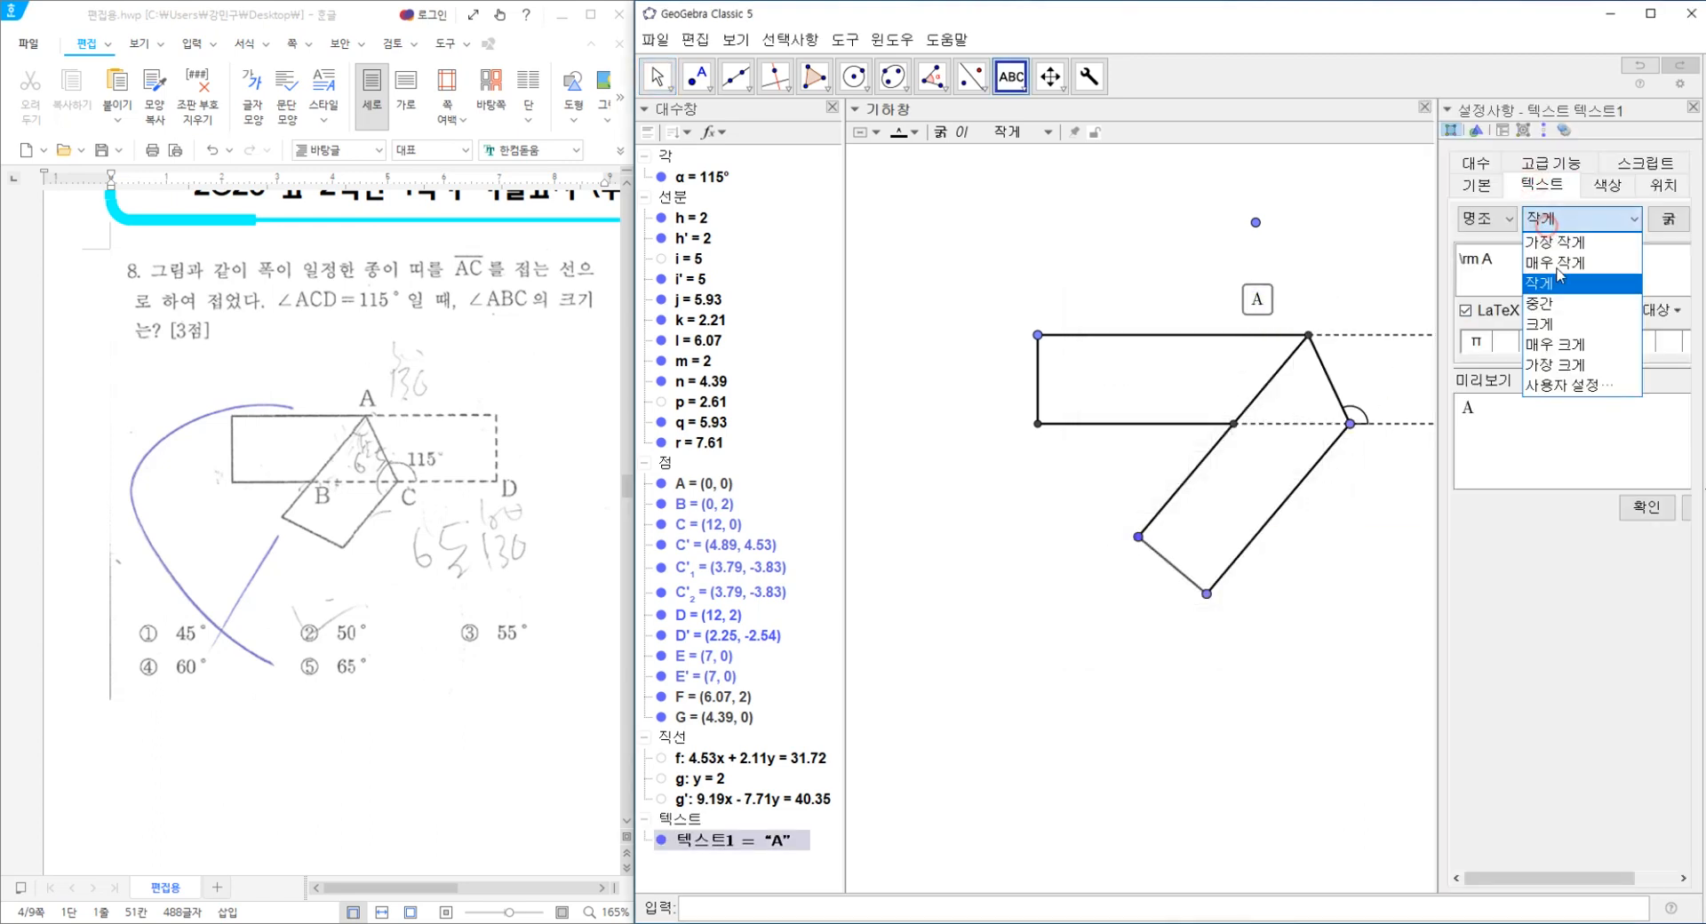
{"action": "left_click", "coordinate": [1568, 334]}
{"action": "left_click", "coordinate": [1659, 515]}
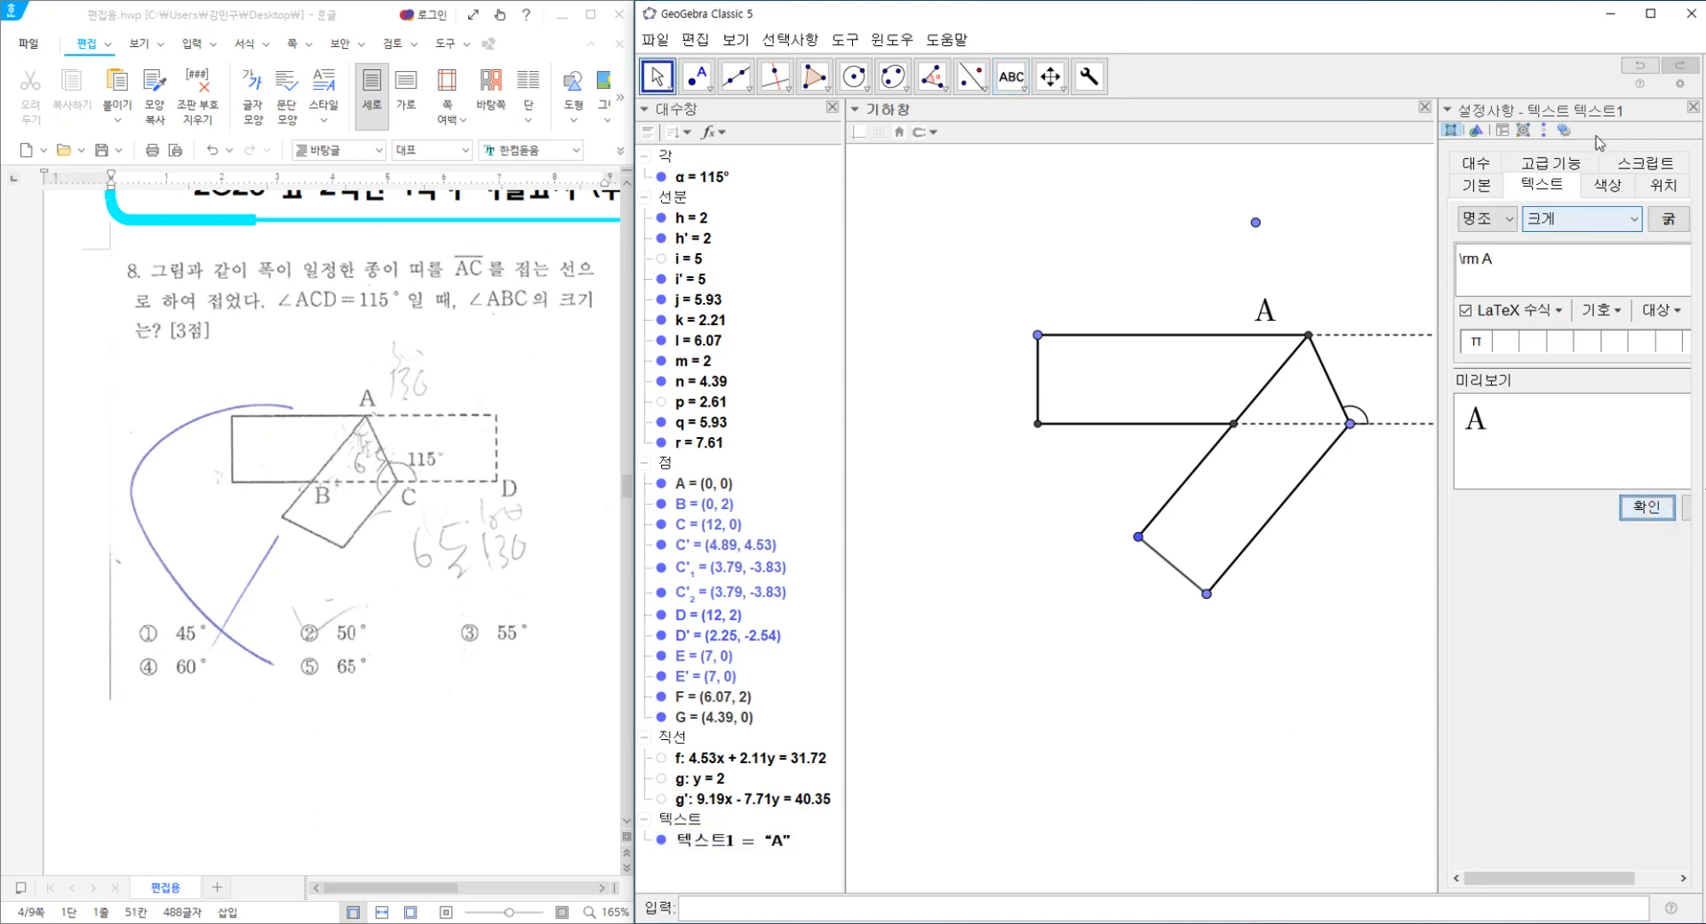
{"action": "left_click", "coordinate": [1693, 107]}
Move the text A directly above the fold vertex at (6.07, 2) and deselect it.
{"action": "left_click_drag", "start_coordinate": [1272, 319], "coordinate": [1315, 321]}
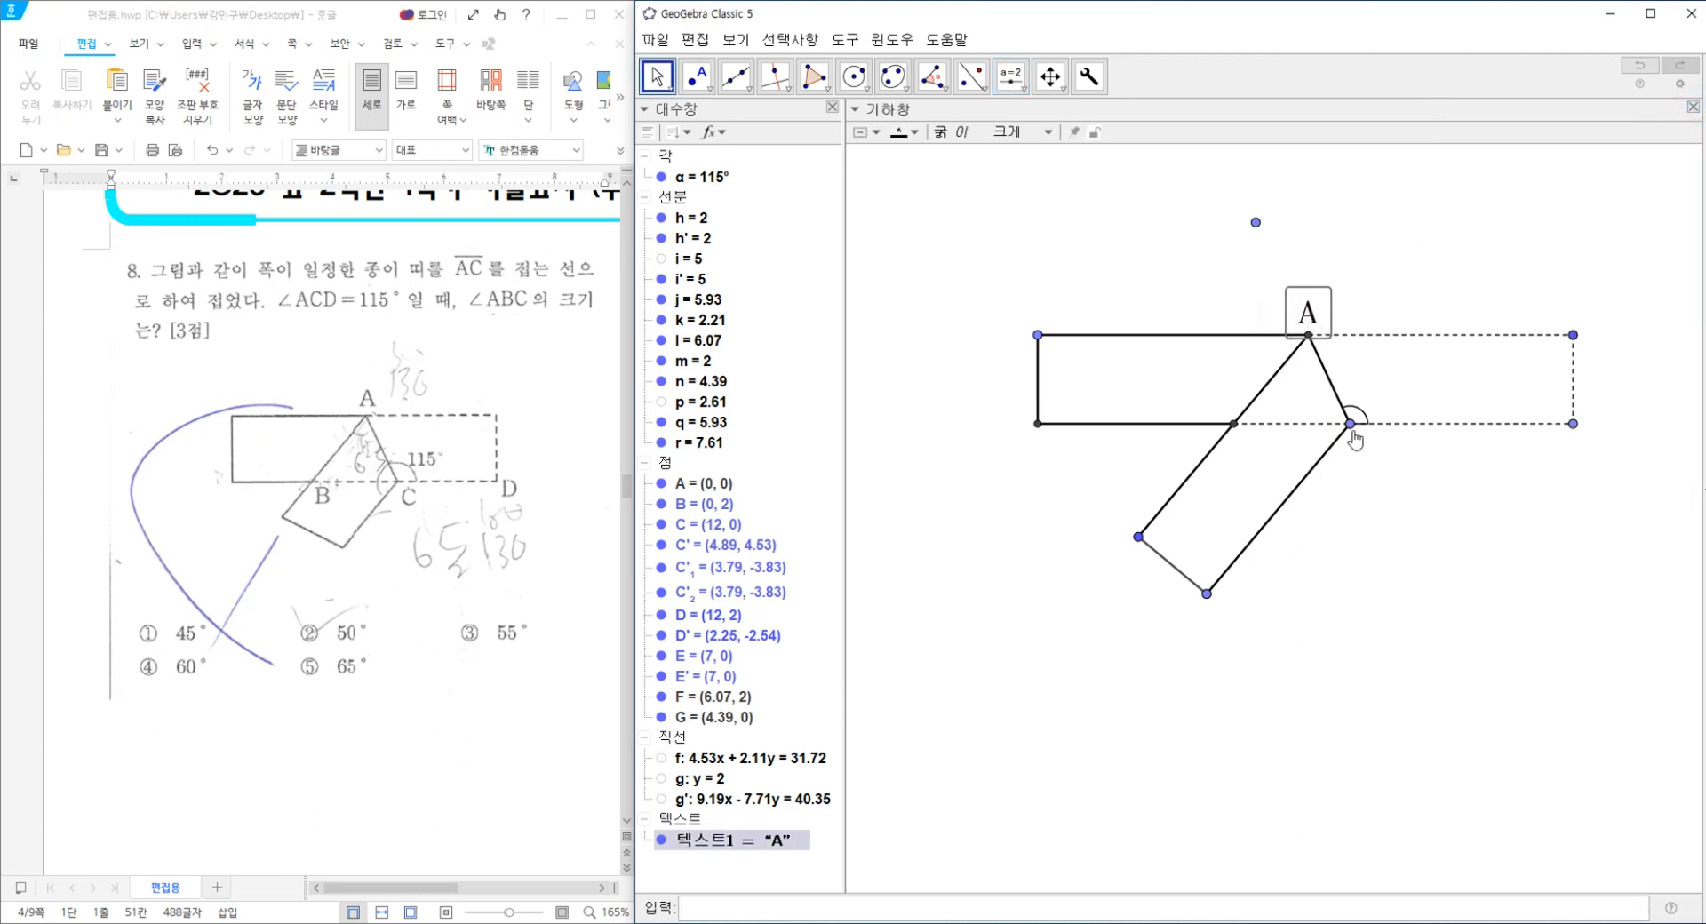
{"action": "left_click", "coordinate": [1384, 490]}
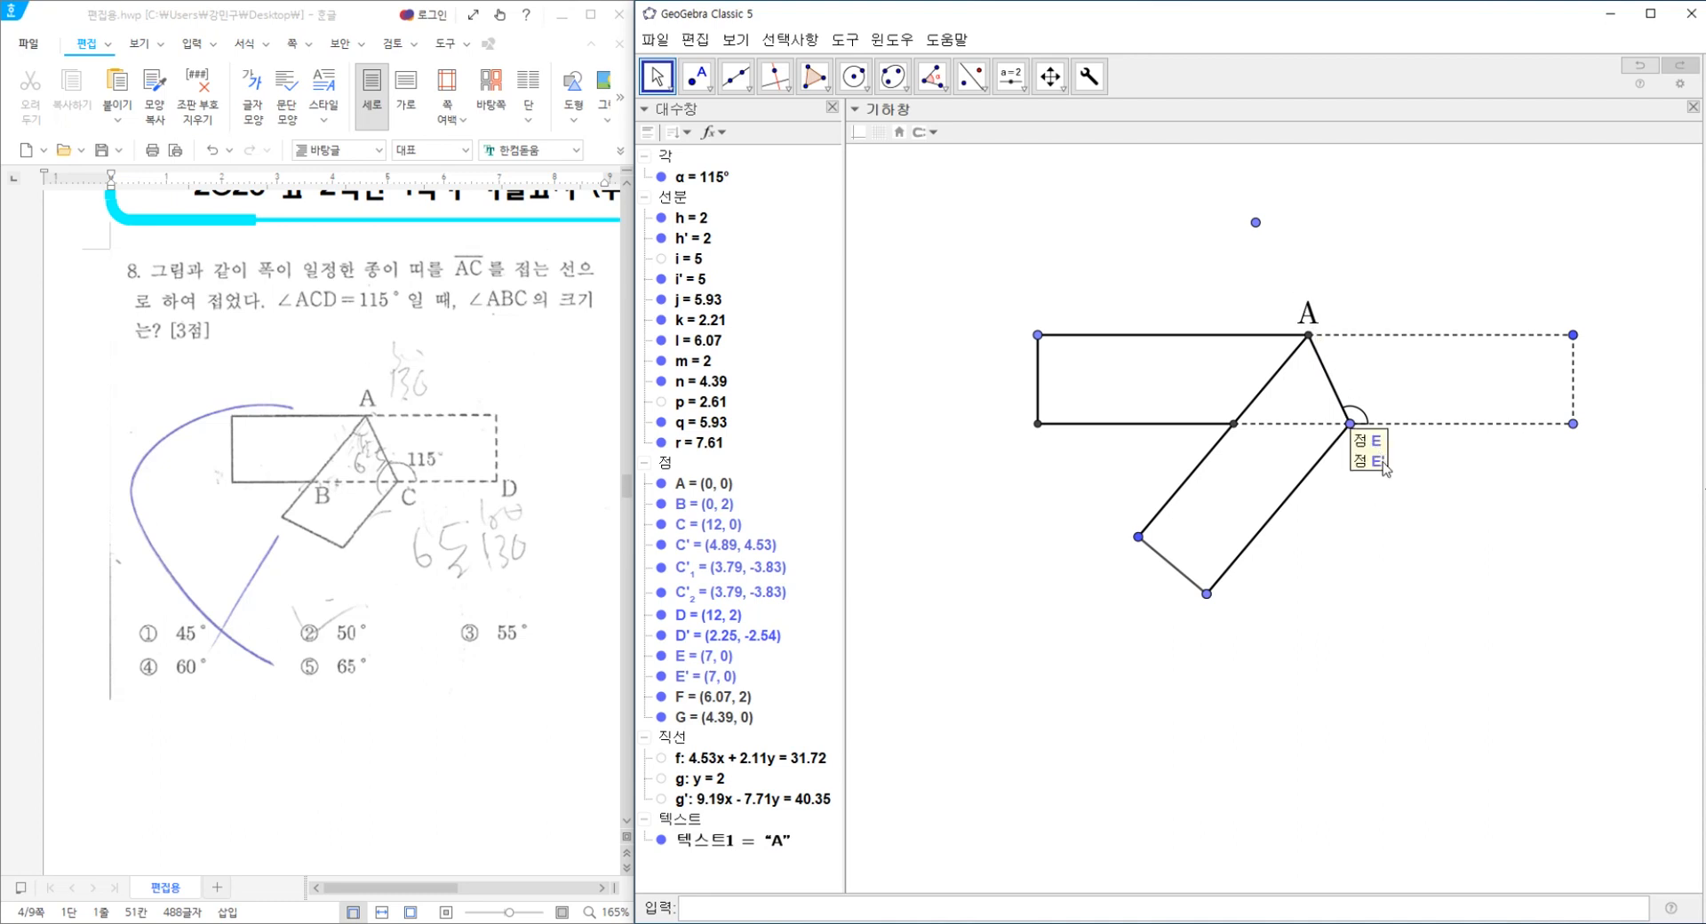
{"action": "scroll", "coordinate": [1415, 529], "scroll_direction": "up", "scroll_amount": 2}
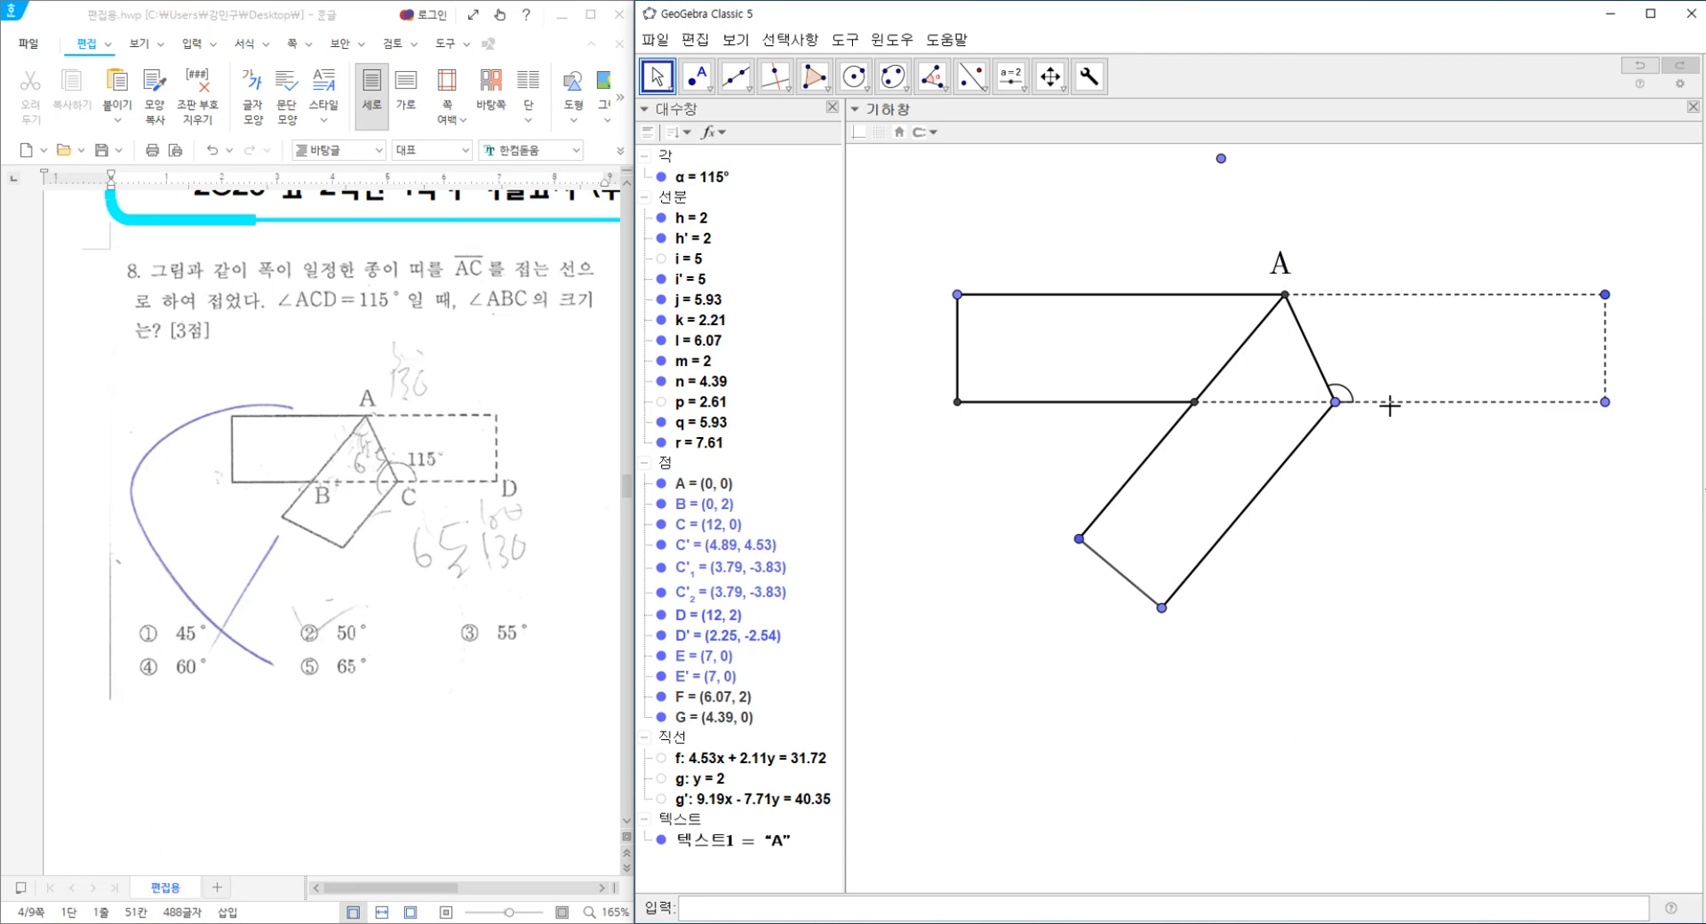
Duplicate the text A, place the copy below the intersection at (4.39, 0), and change it to "\rm B".
{"action": "left_click", "coordinate": [1284, 266]}
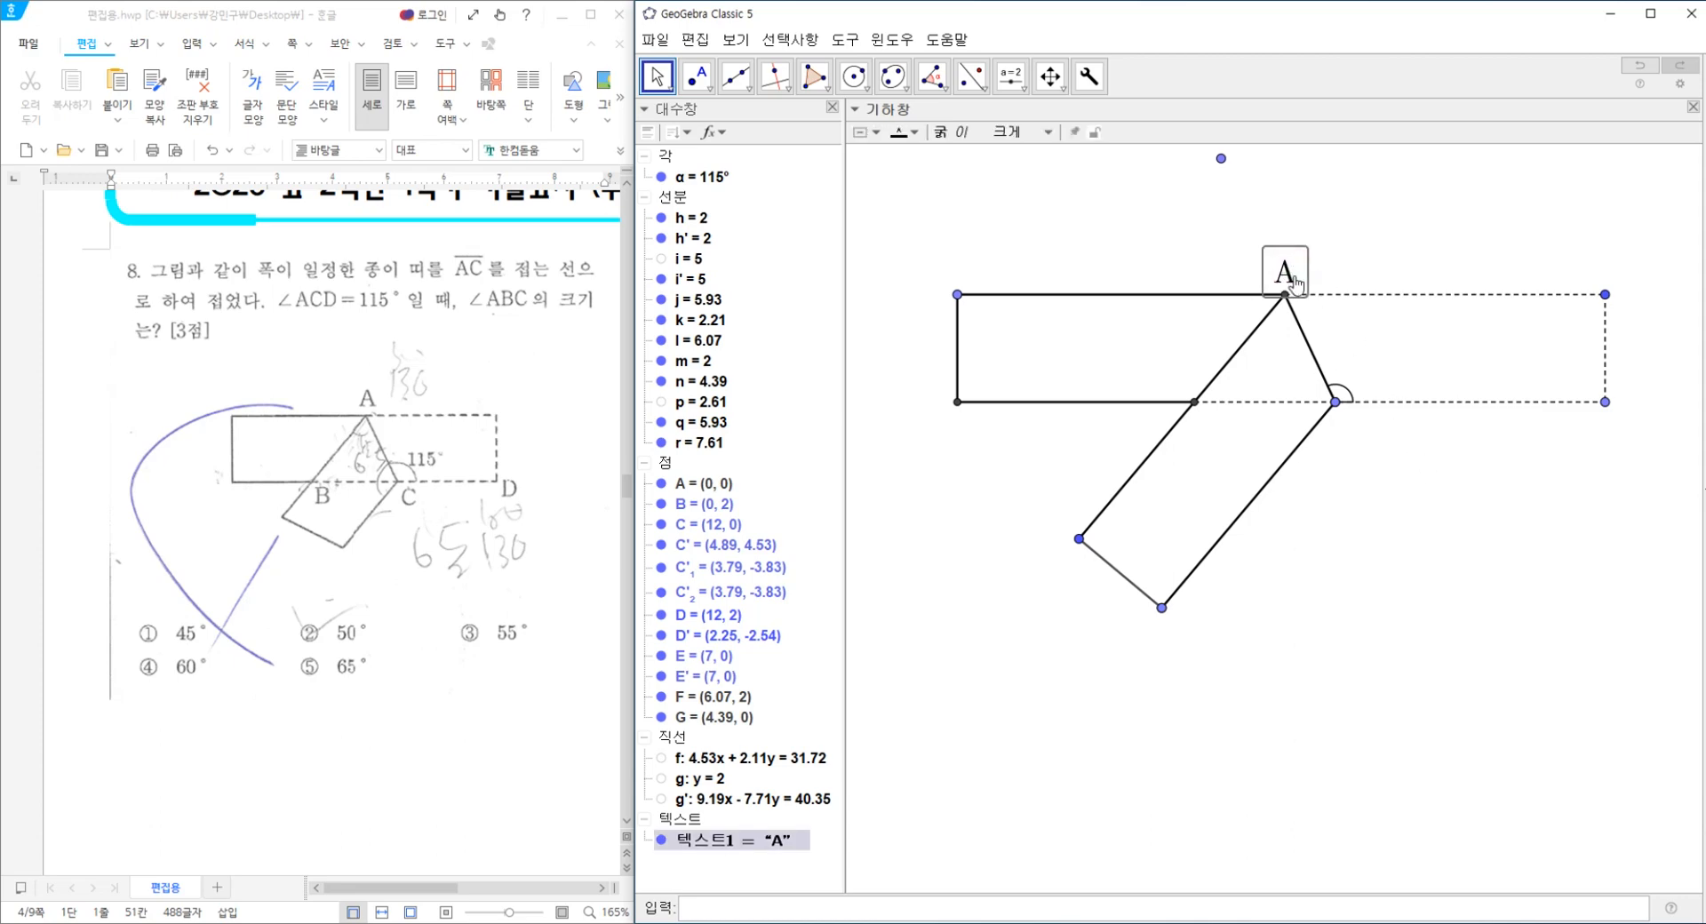
{"action": "key", "text": "ctrl+c"}
{"action": "key", "text": "ctrl+v"}
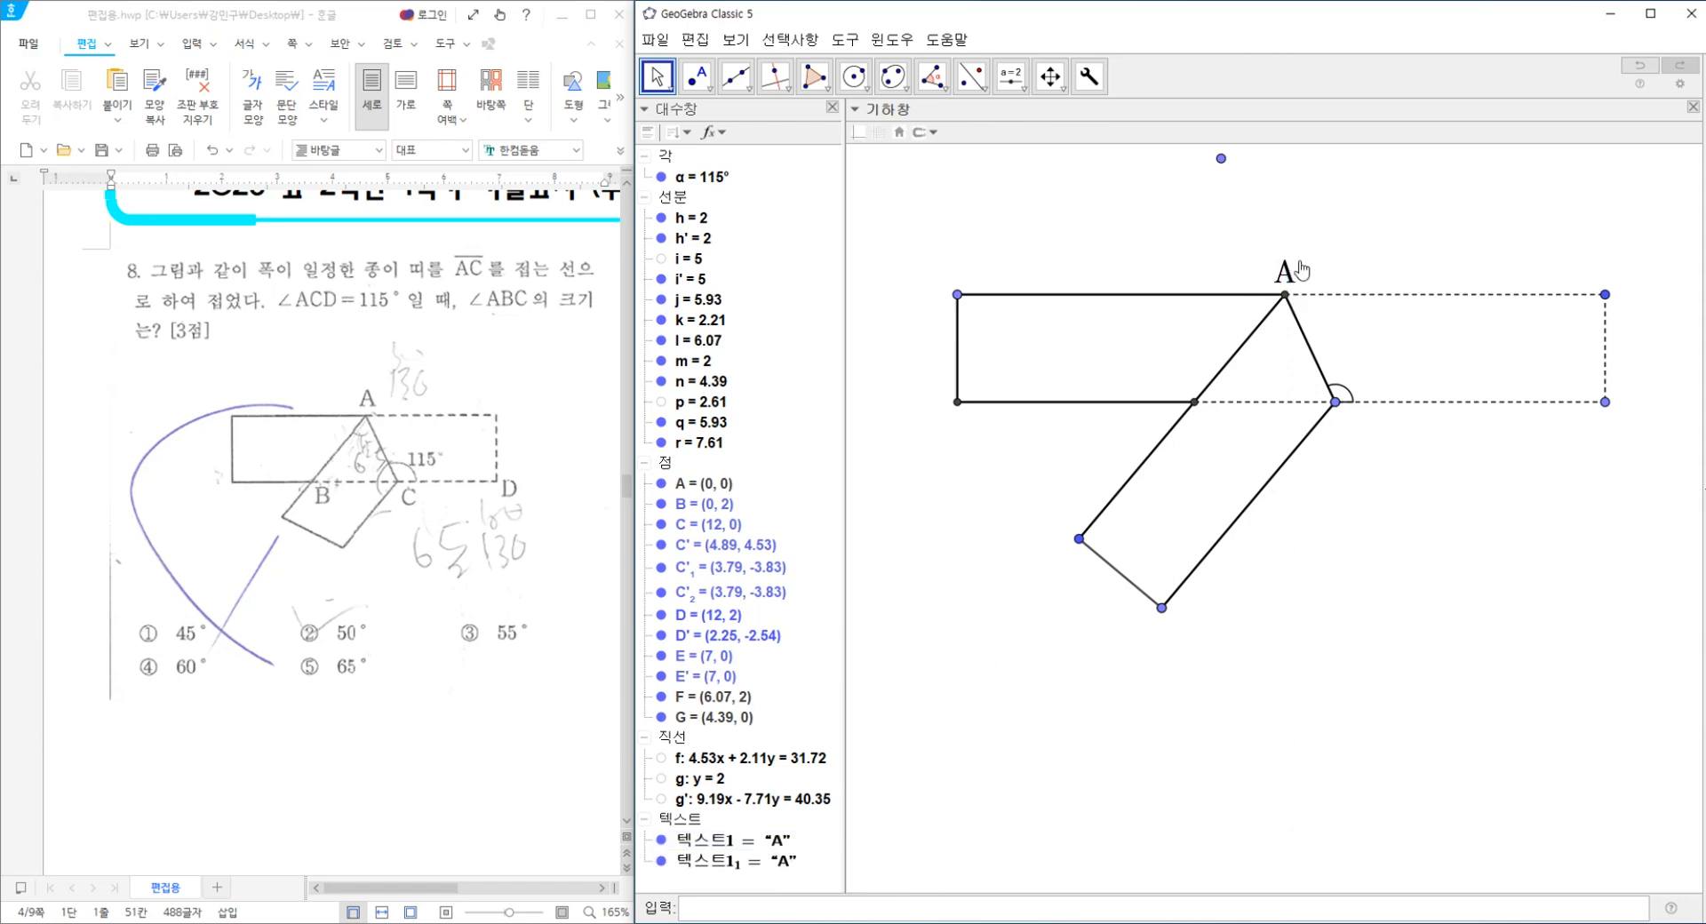
{"action": "left_click_drag", "start_coordinate": [1287, 266], "coordinate": [1201, 427]}
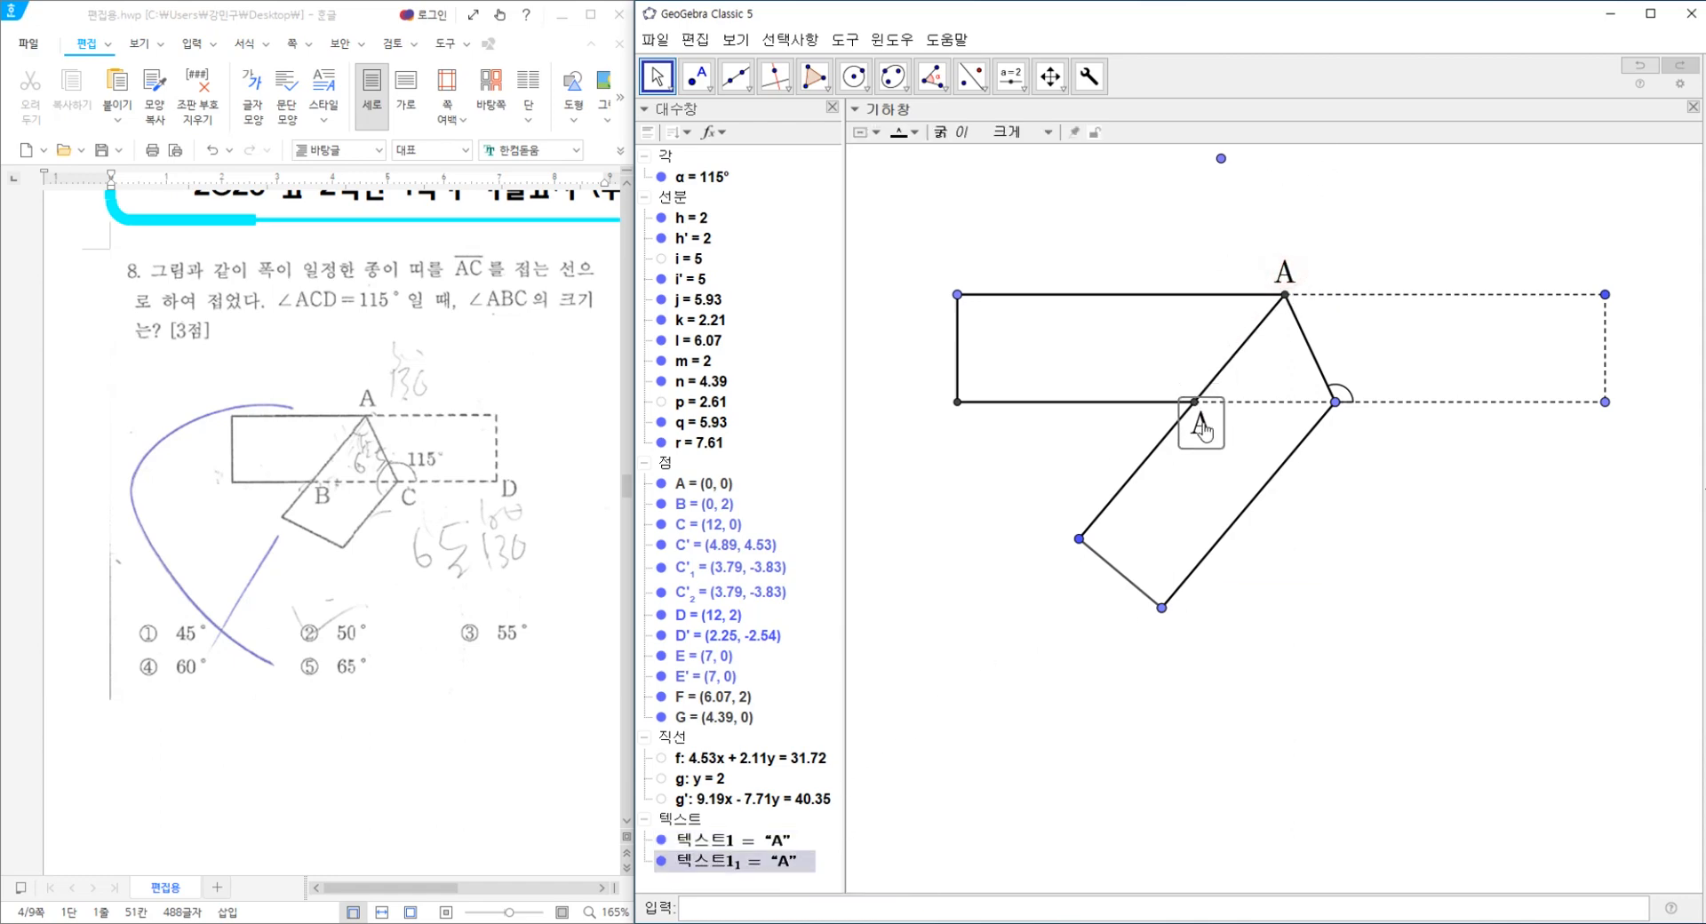
{"action": "double_click", "coordinate": [1200, 426]}
{"action": "key", "text": "BackSpace"}
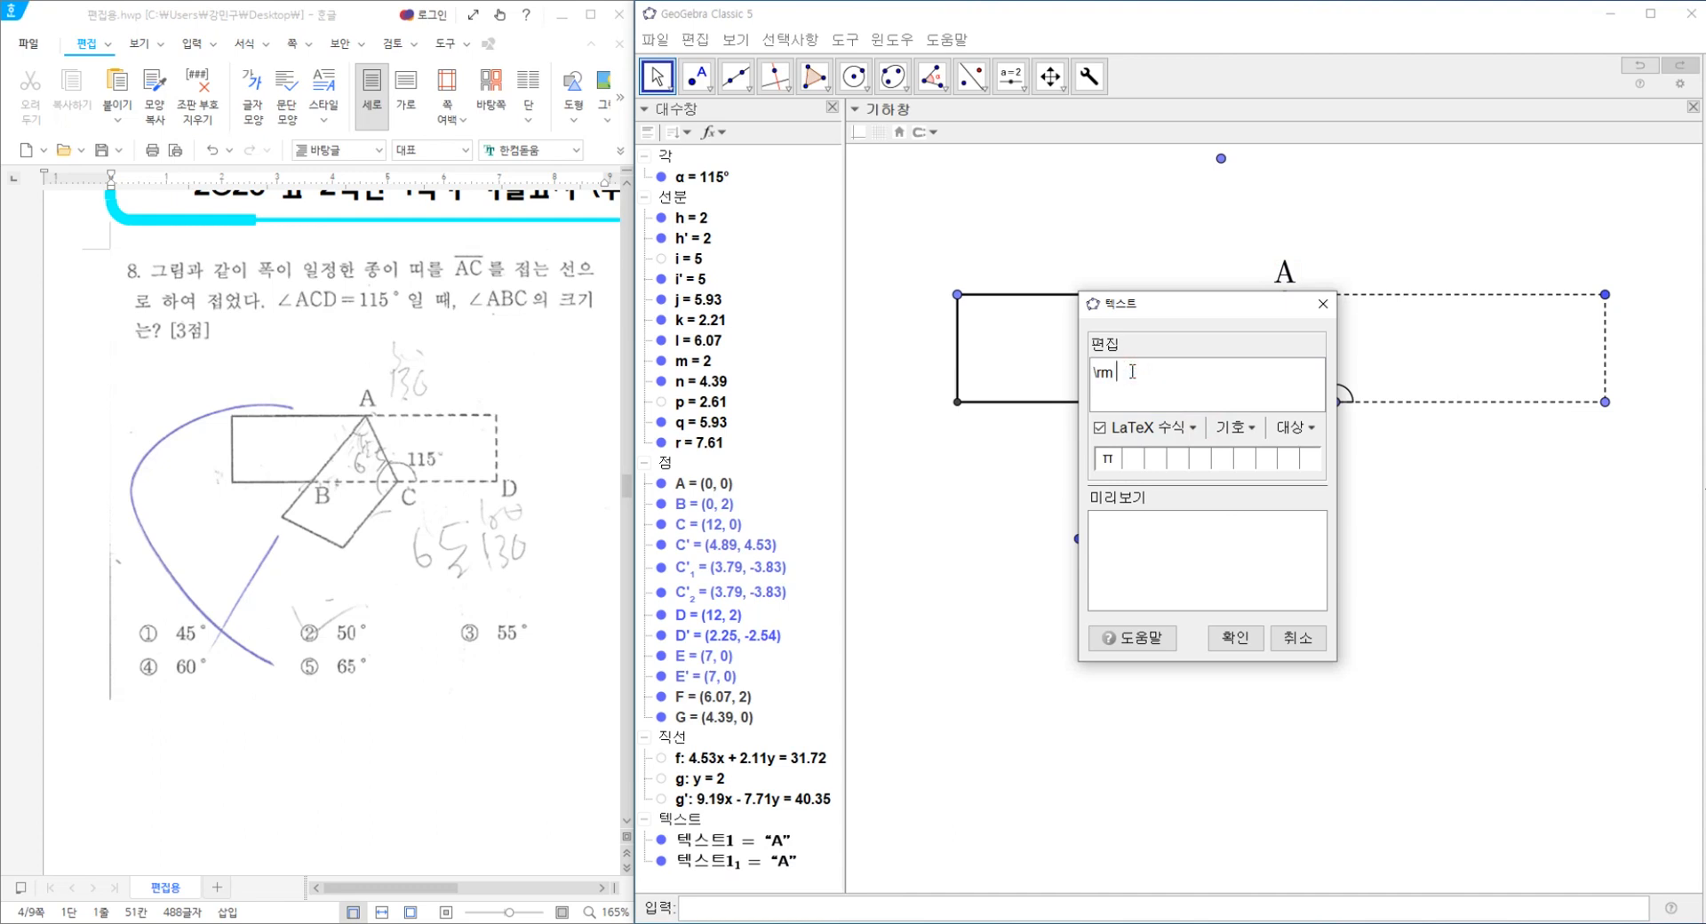
{"action": "type", "text": "B"}
{"action": "left_click", "coordinate": [1244, 633]}
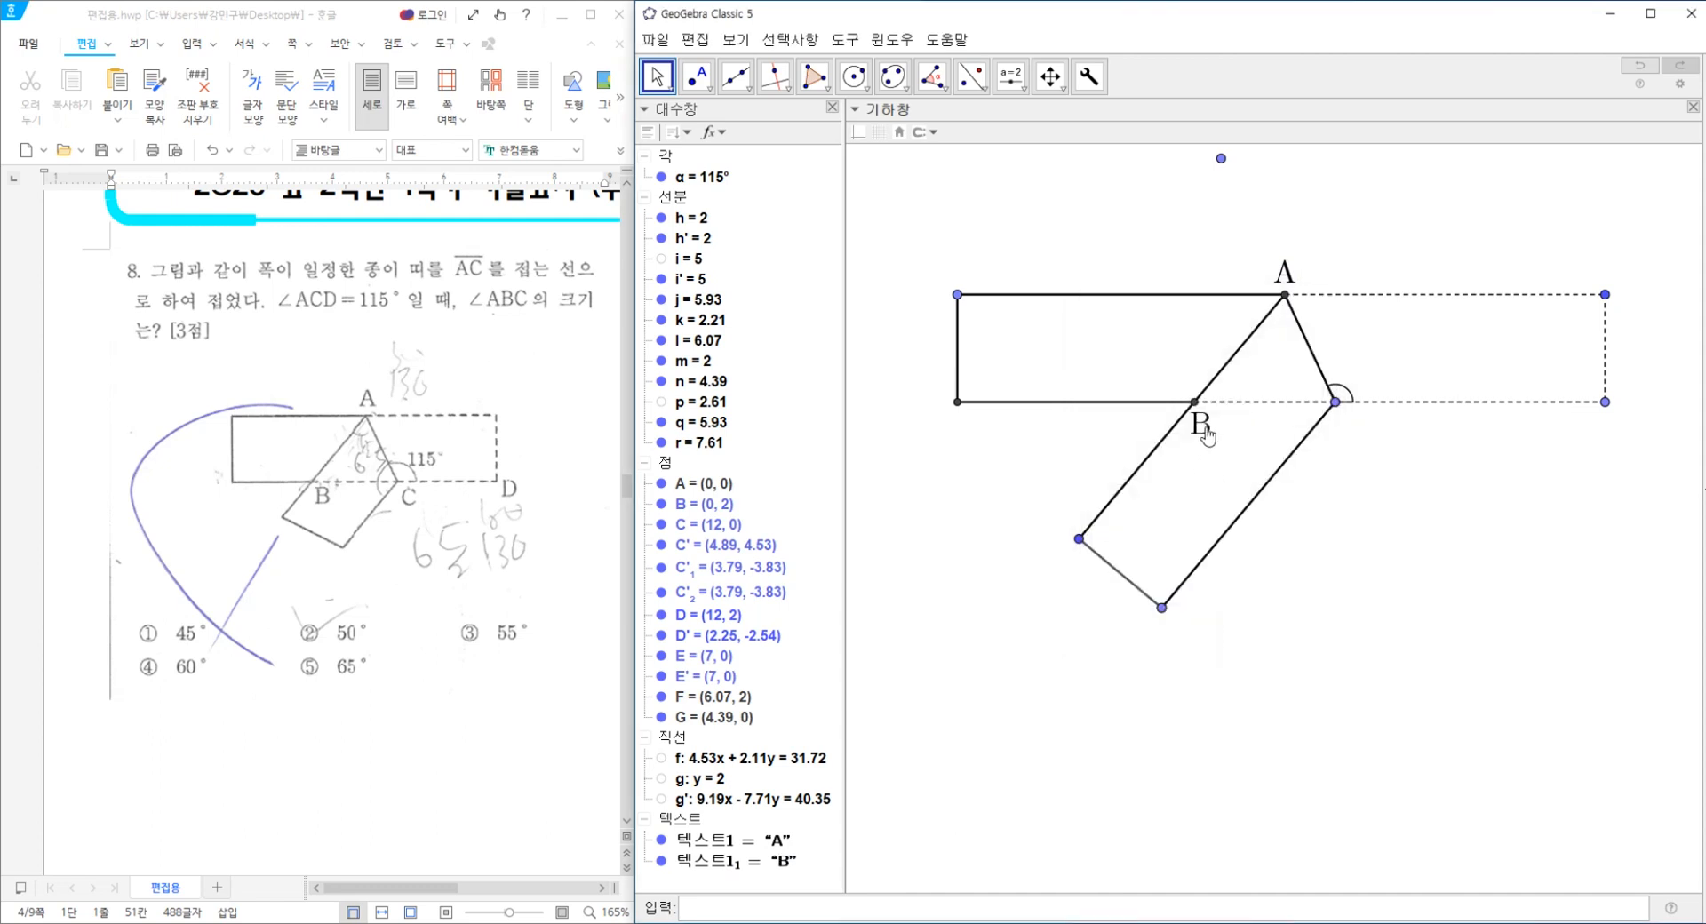
Duplicate the text B, place the copy below the point (7, 0), and change it to "\rm C".
{"action": "left_click", "coordinate": [1215, 432]}
{"action": "key", "text": "ctrl+c"}
{"action": "key", "text": "ctrl+v"}
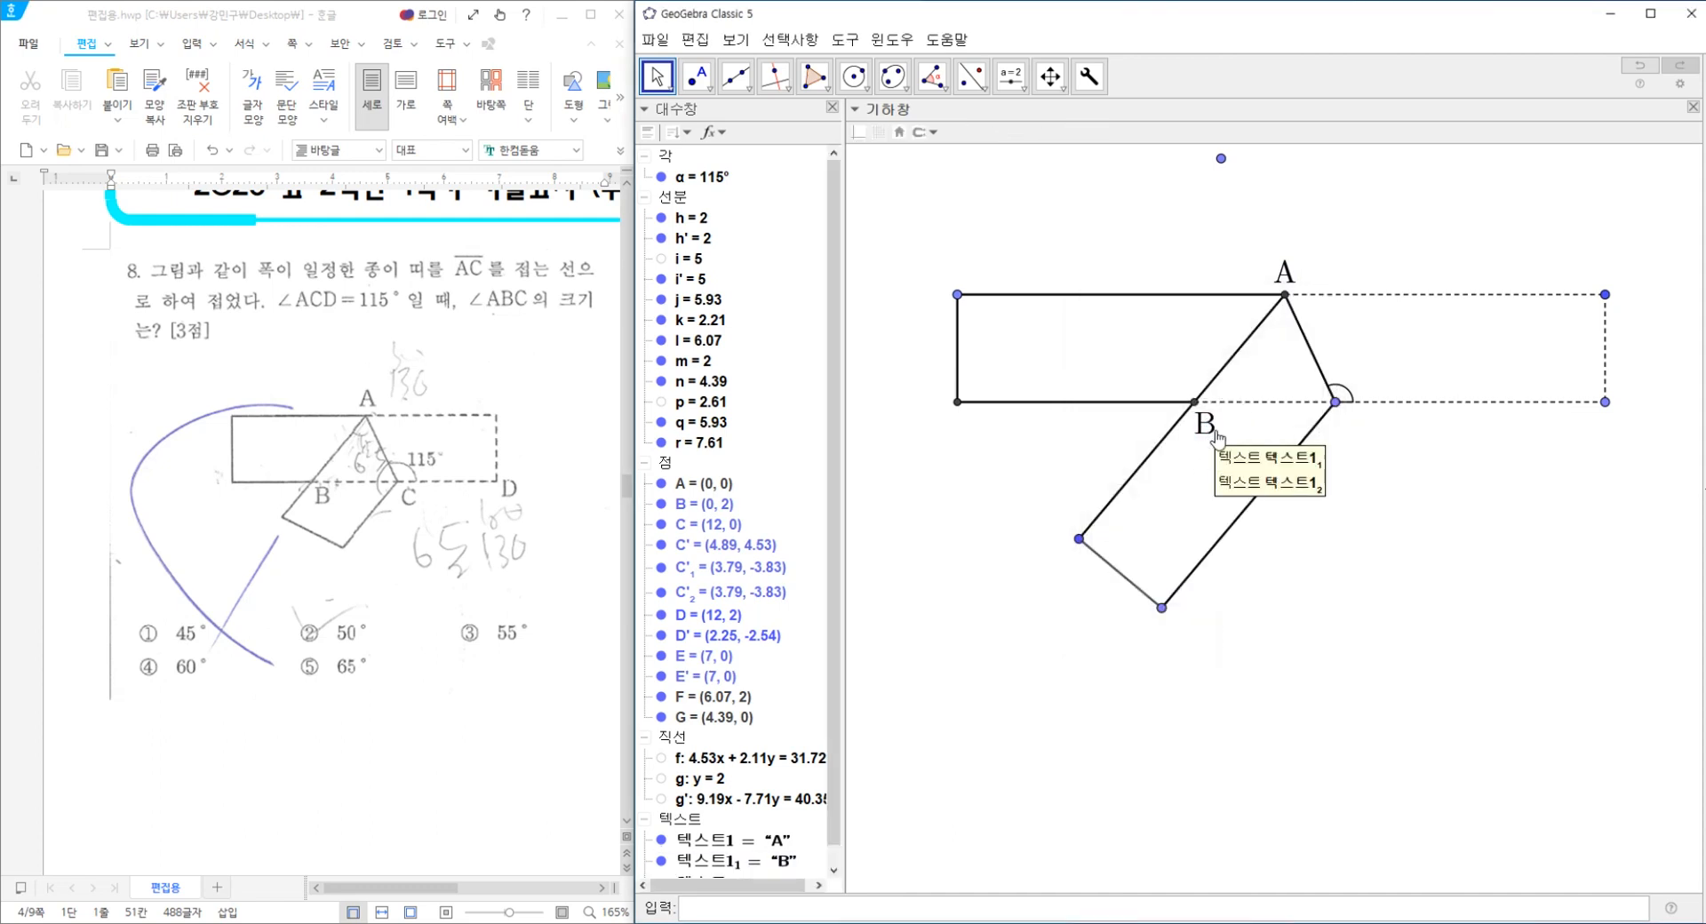
{"action": "double_click", "coordinate": [1364, 435]}
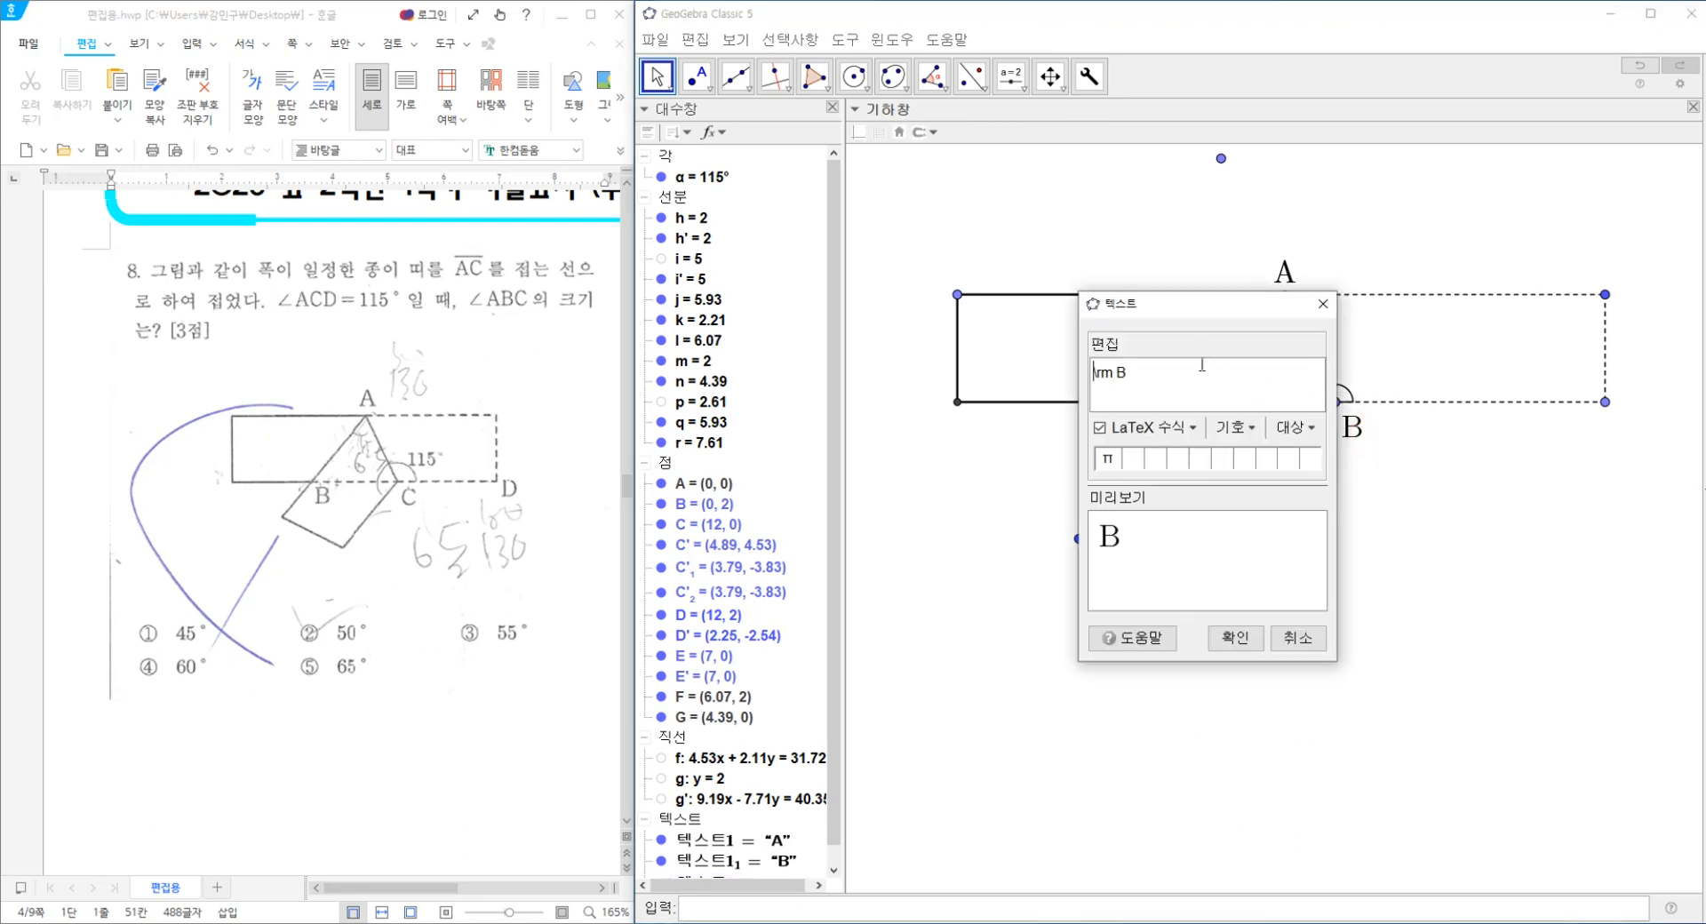
{"action": "key", "text": "BackSpace"}
{"action": "type", "text": "C"}
{"action": "left_click", "coordinate": [1235, 637]}
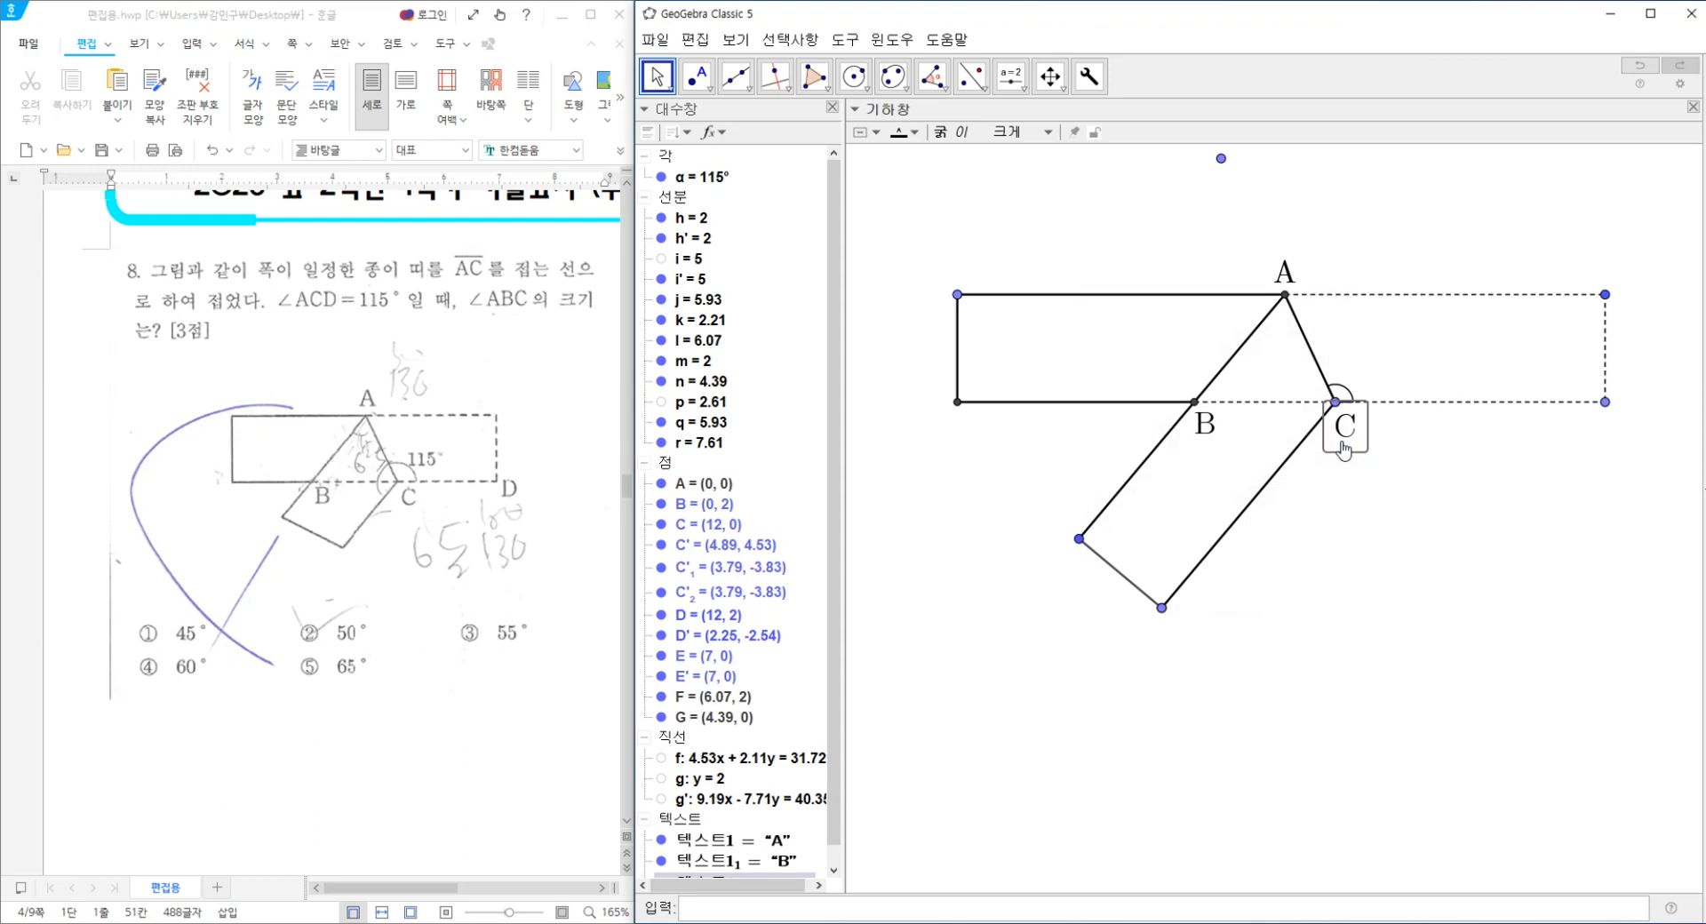
Paste another copy of the text B near the strip corner at (12, 0) and change it to "\rm D".
{"action": "key", "text": "ctrl+v"}
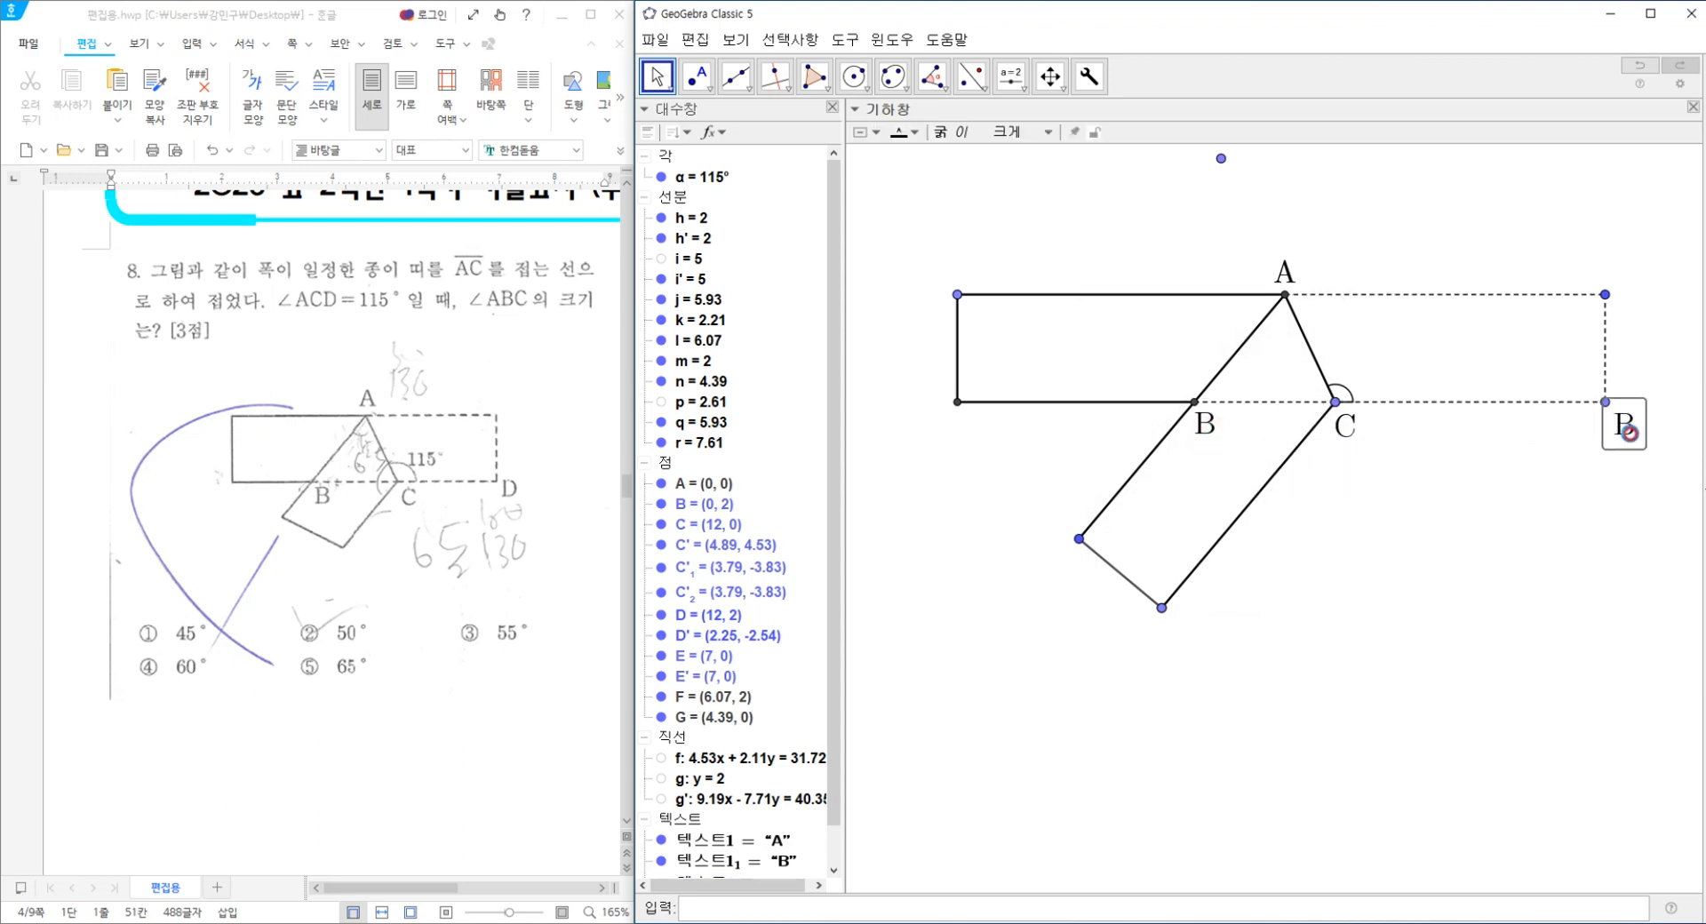
{"action": "double_click", "coordinate": [1633, 435]}
{"action": "key", "text": "BackSpace"}
{"action": "type", "text": "D"}
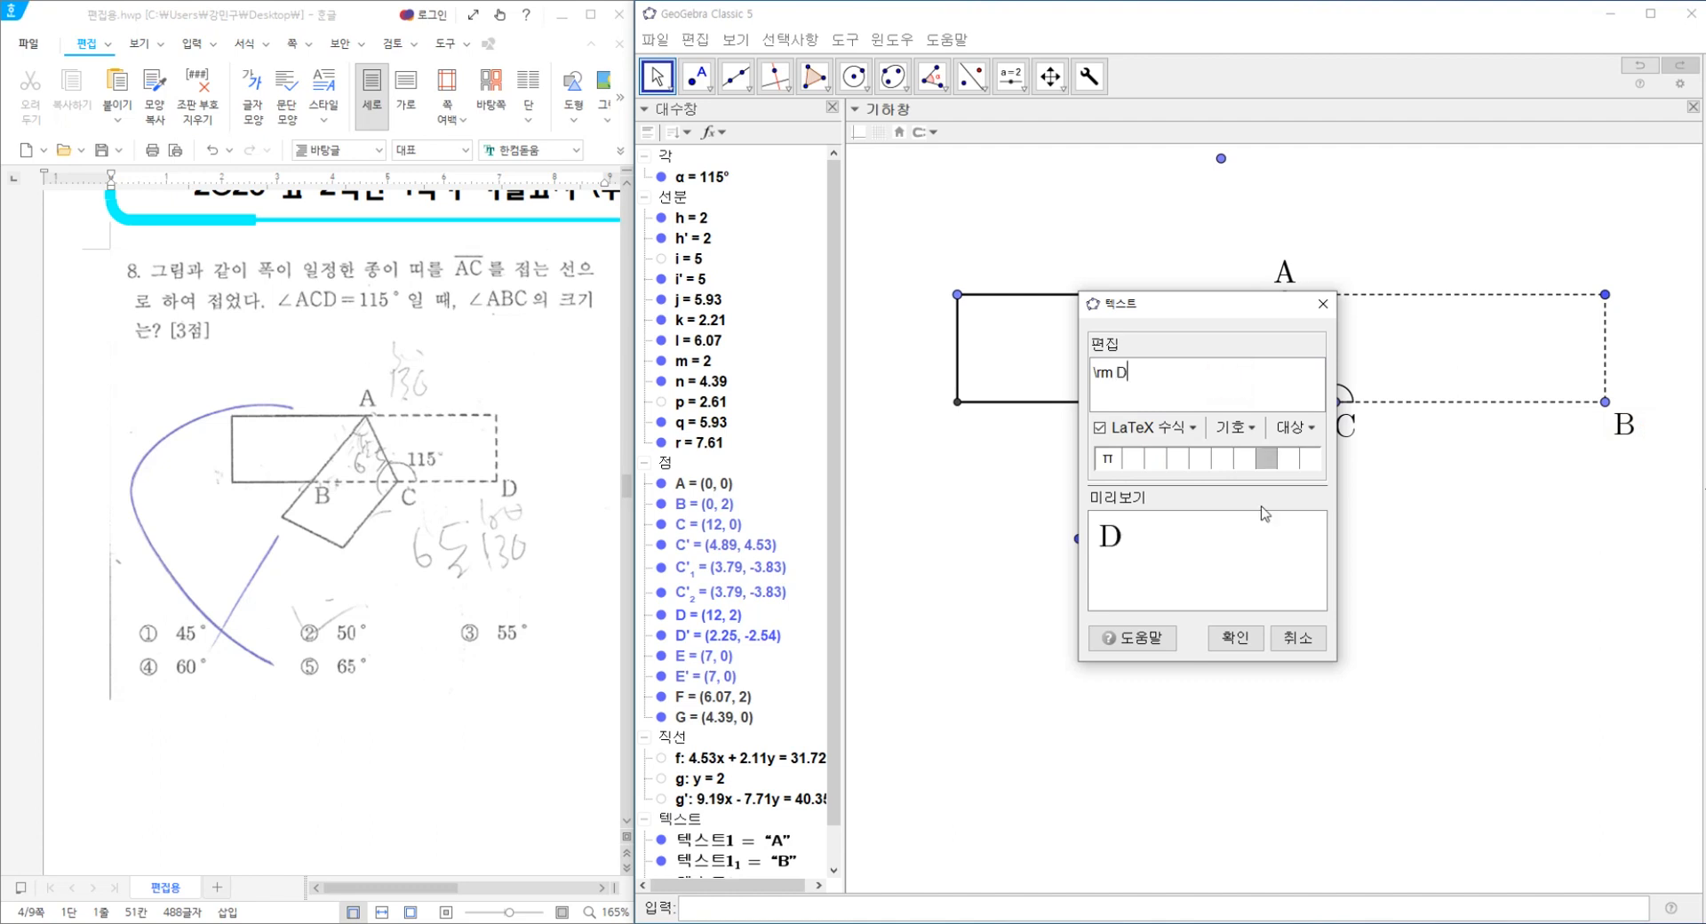
{"action": "left_click", "coordinate": [1235, 637]}
{"action": "left_click", "coordinate": [1641, 426]}
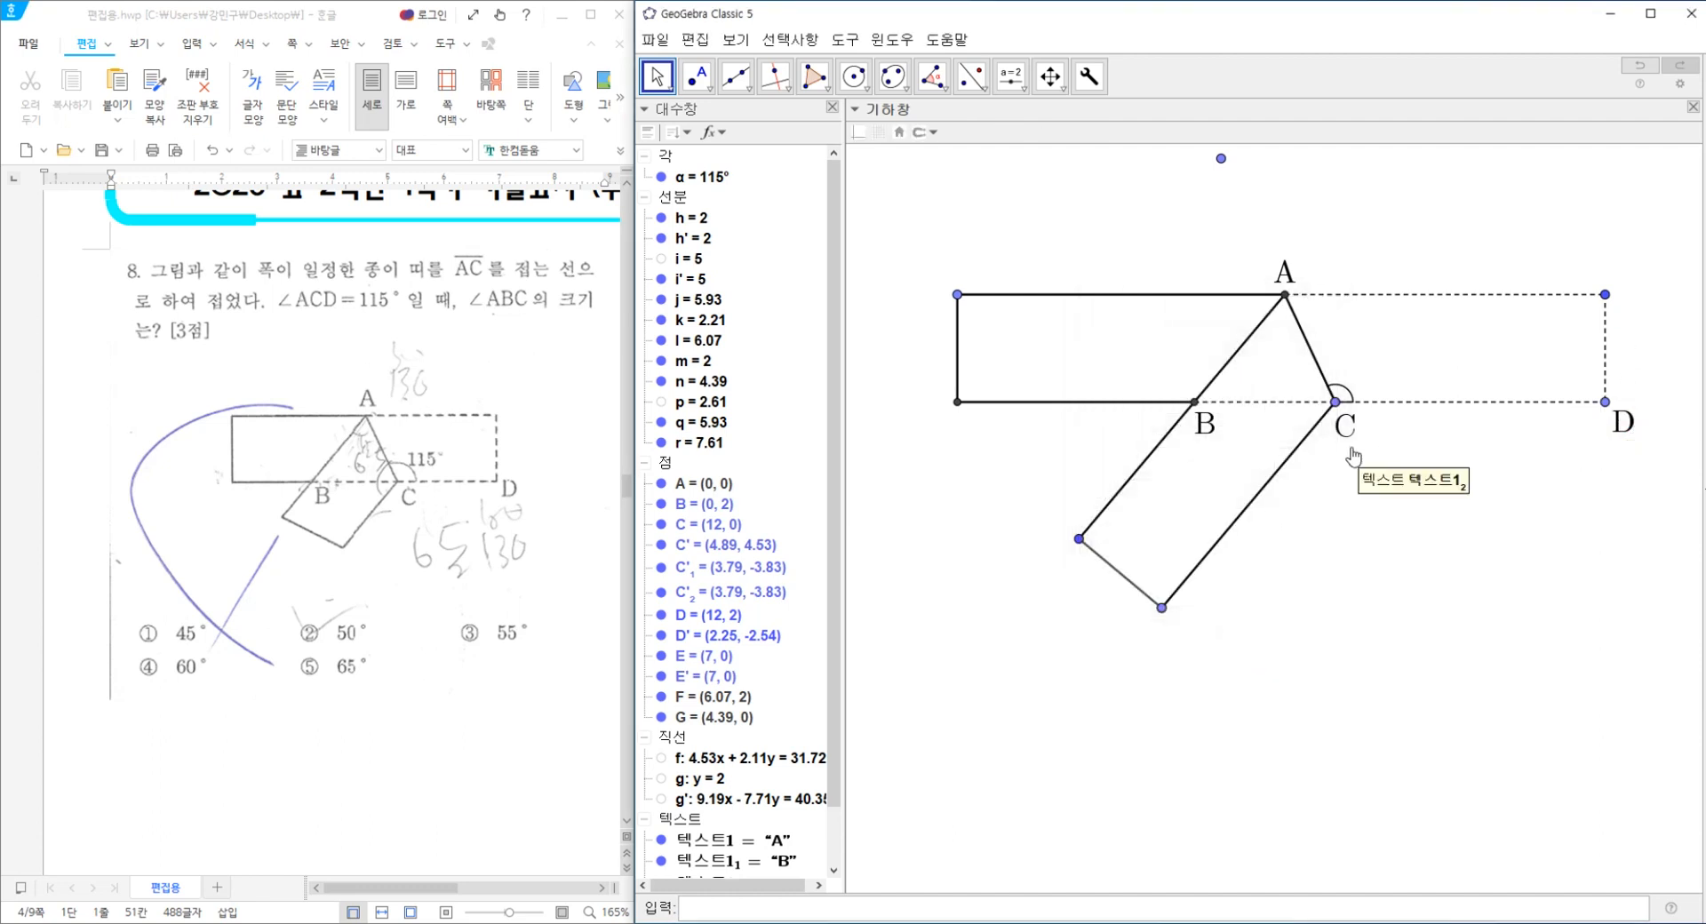
Place another copy of the text B beside the angle arc at C and replace its content with 115°, using the degree symbol.
{"action": "left_click_drag", "start_coordinate": [1204, 434], "coordinate": [1362, 390]}
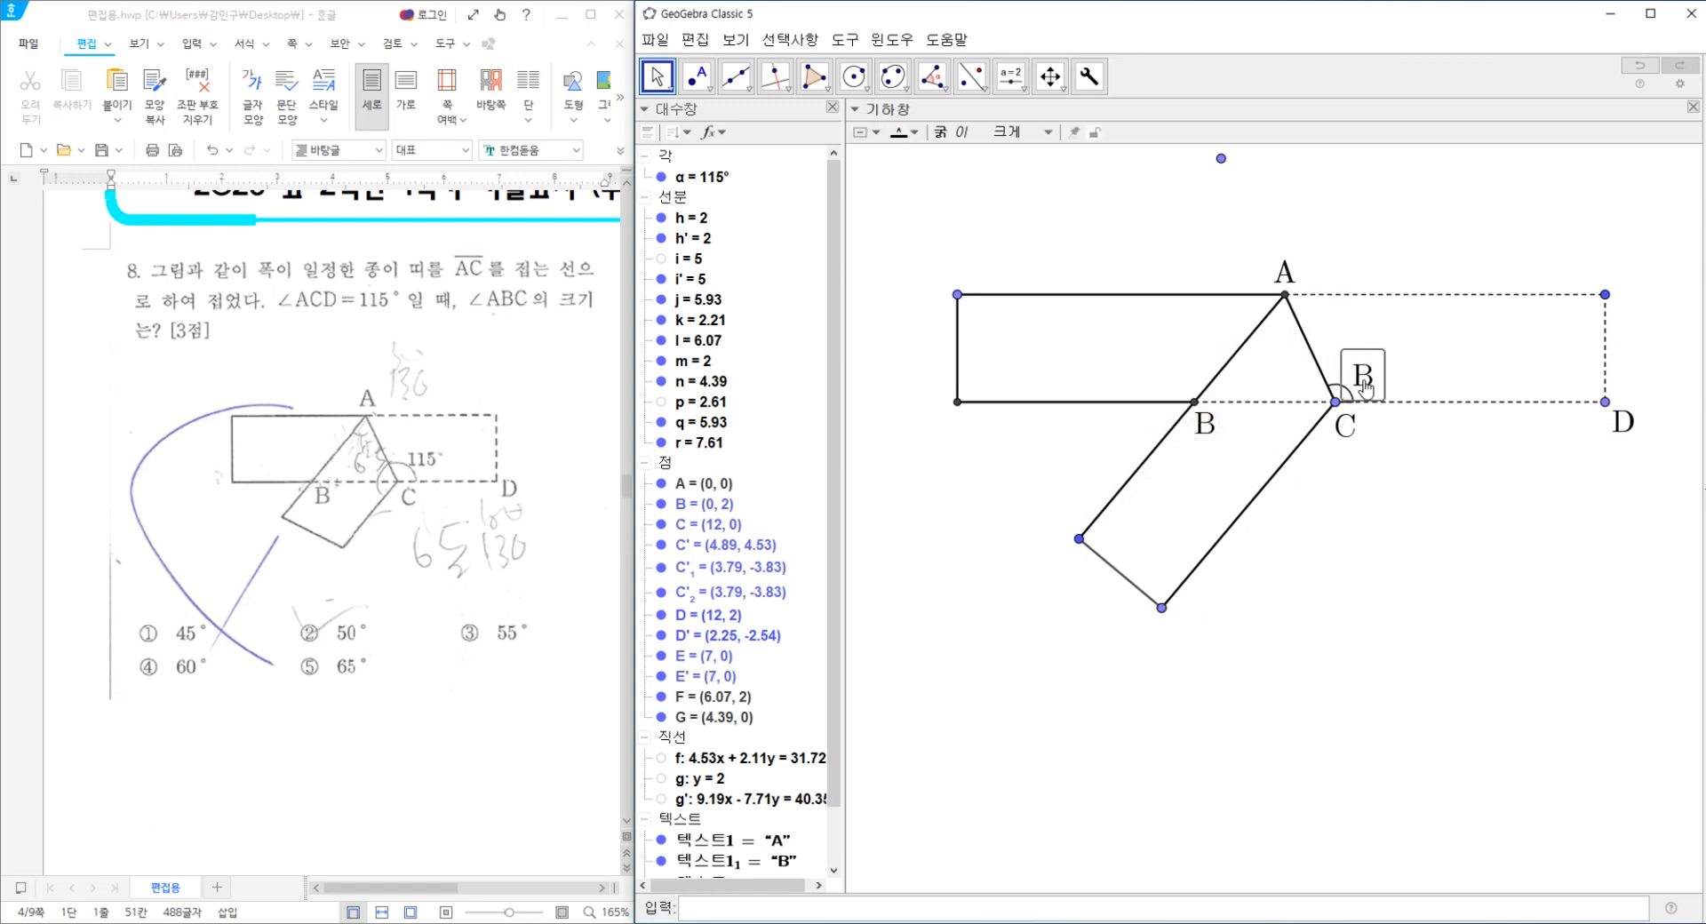
{"action": "double_click", "coordinate": [1362, 391]}
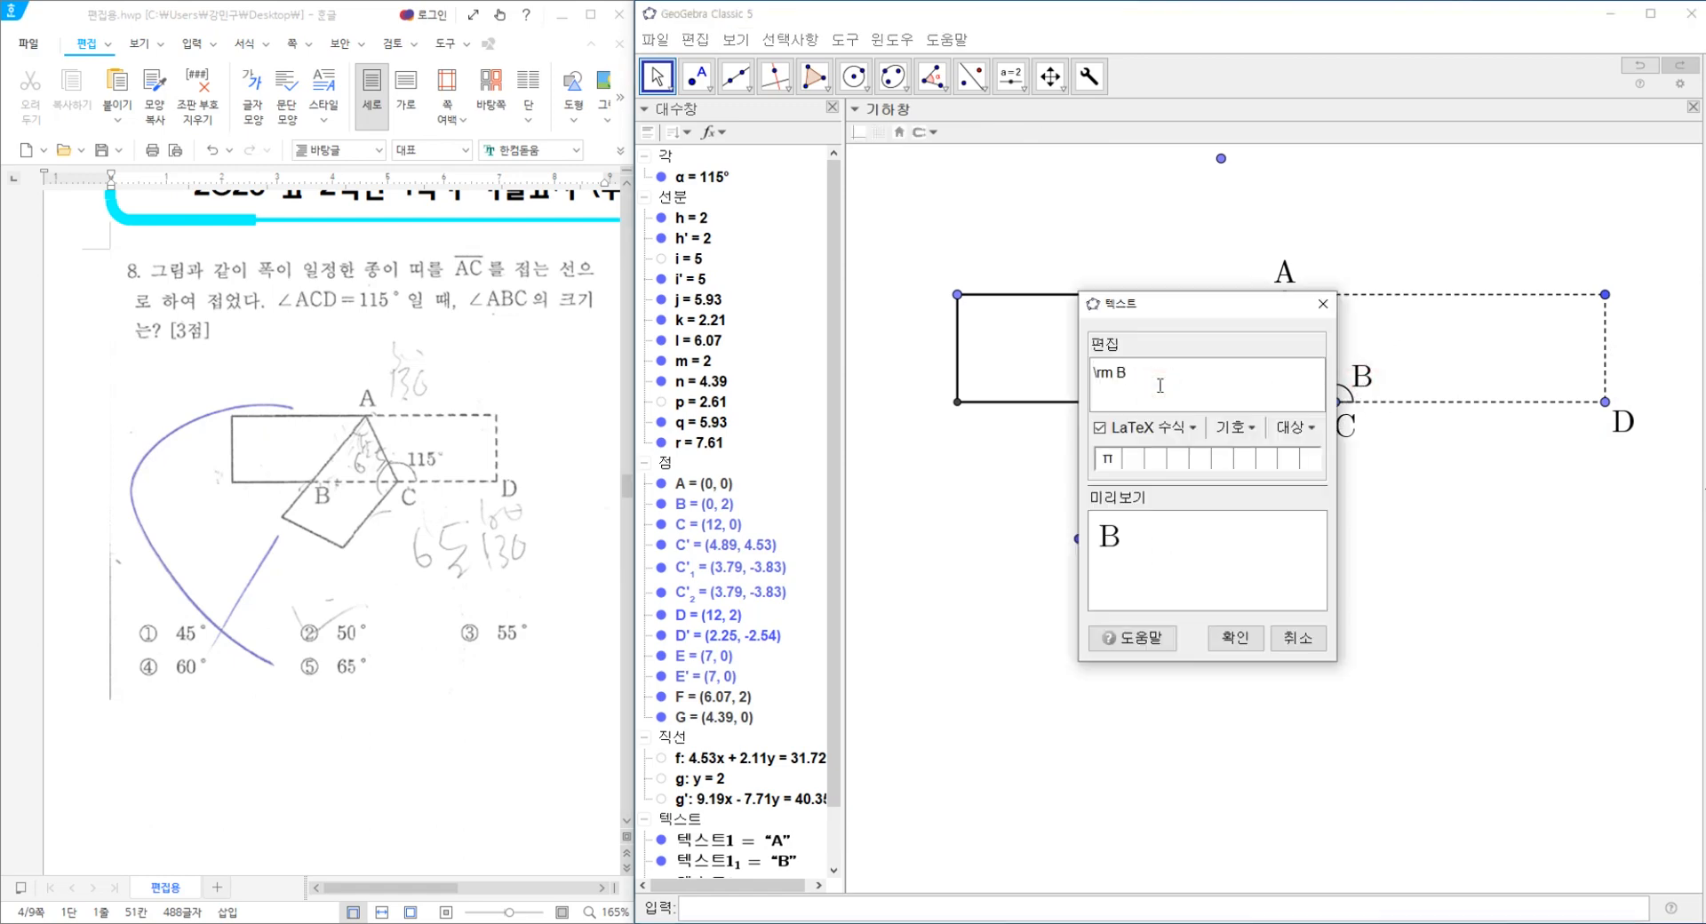
{"action": "key", "text": "BackSpace"}
{"action": "key", "text": "BackSpace"}
{"action": "key", "text": "BackSpace"}
{"action": "key", "text": "BackSpace"}
{"action": "type", "text": "115"}
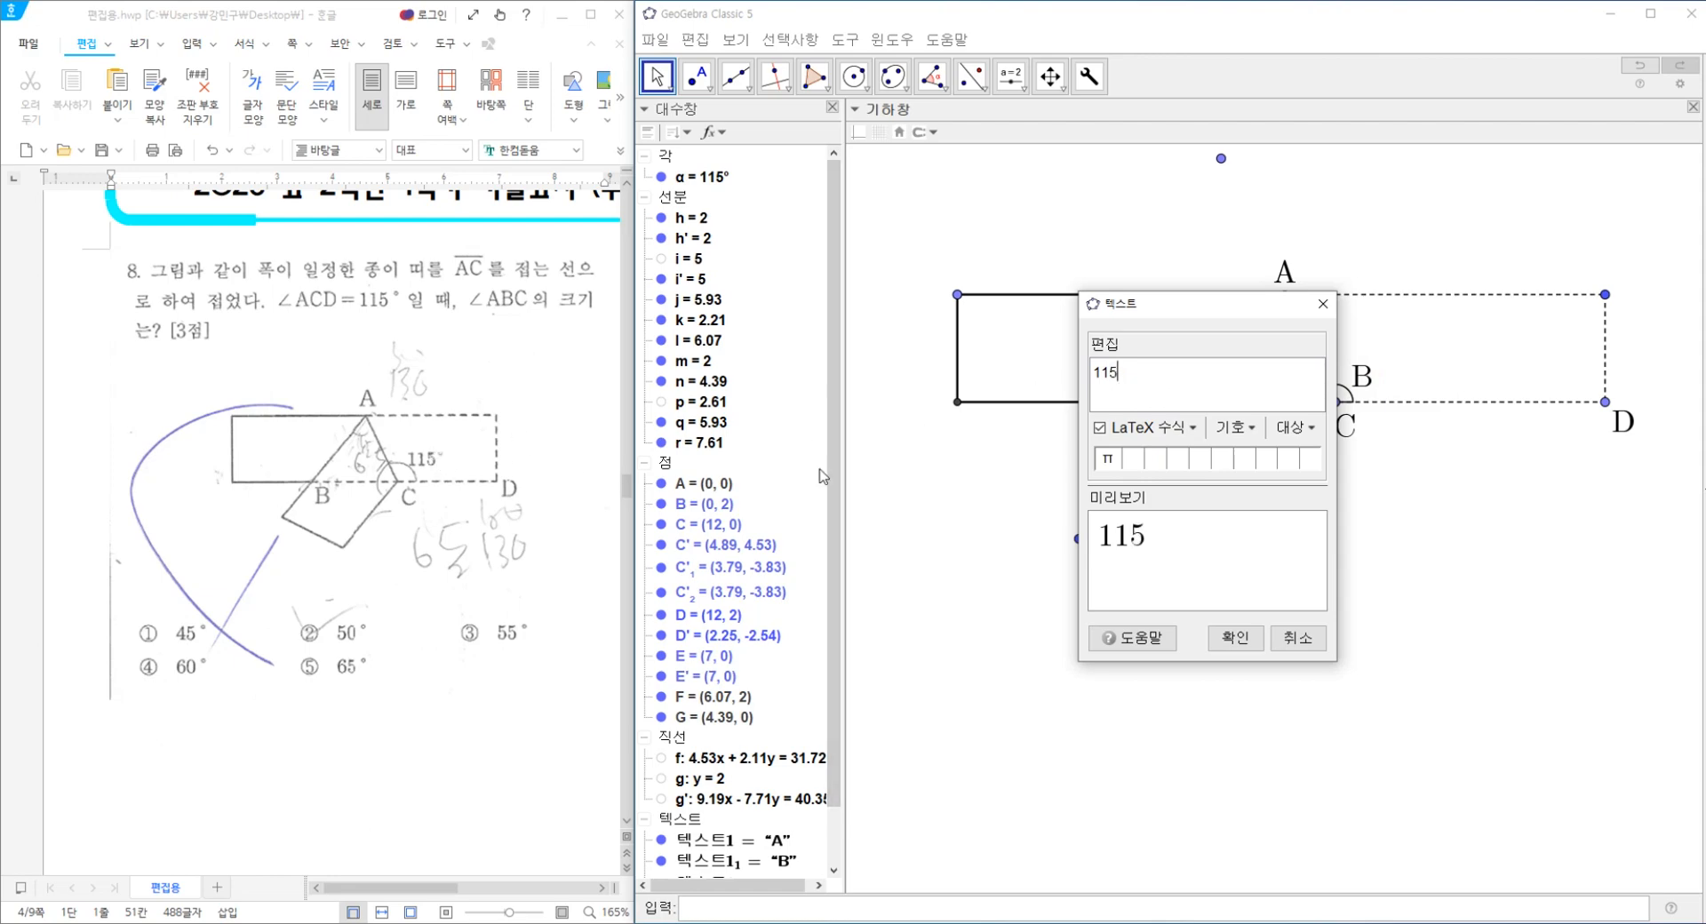
{"action": "left_click", "coordinate": [1255, 439]}
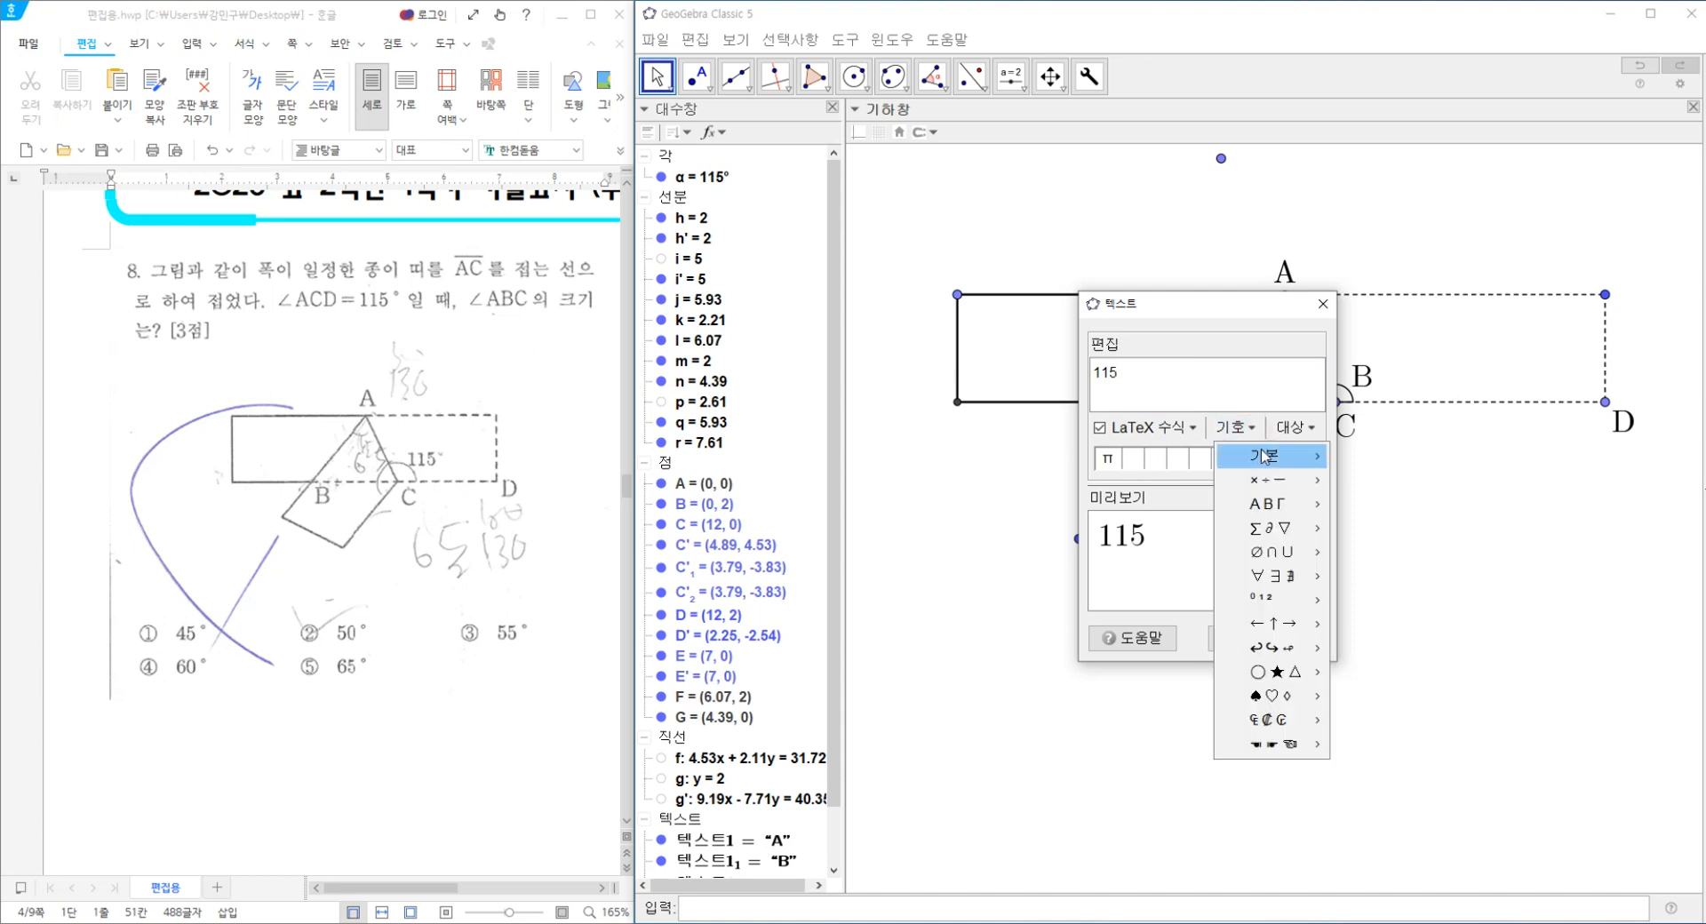
{"action": "mouse_move", "coordinate": [1265, 458]}
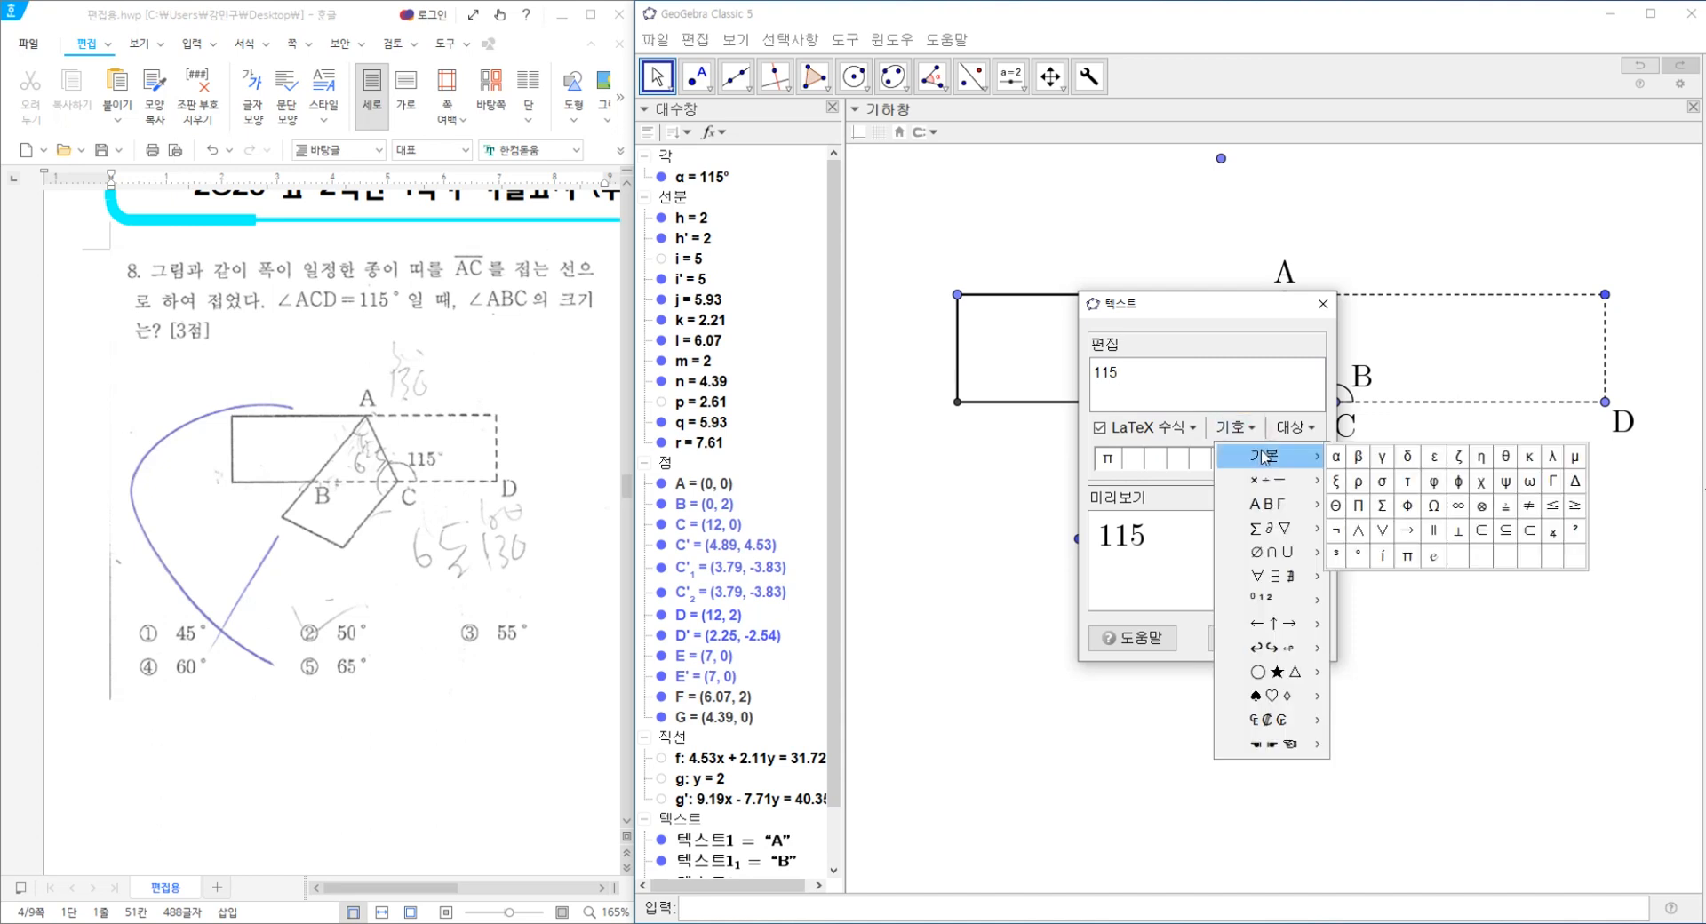
{"action": "left_click", "coordinate": [1357, 557]}
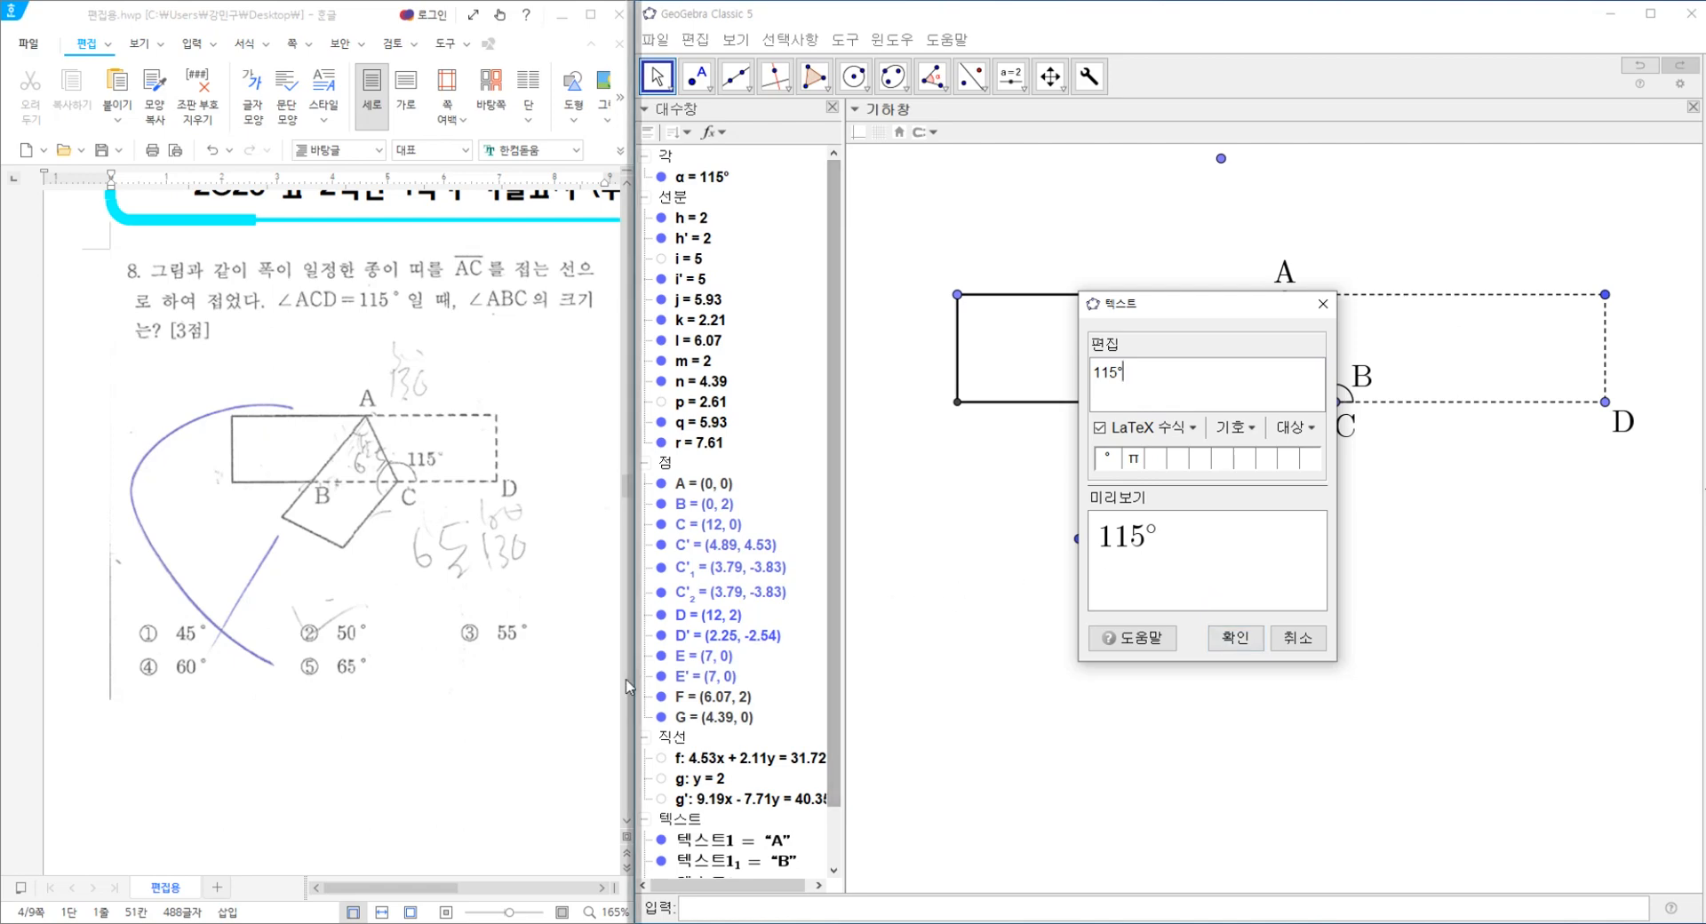
Switch to the Hangul document, insert ∉ from the HNC character map's 수학식 기호(집합) set on a new line below problem 8, and select it.
{"action": "left_click", "coordinate": [263, 724]}
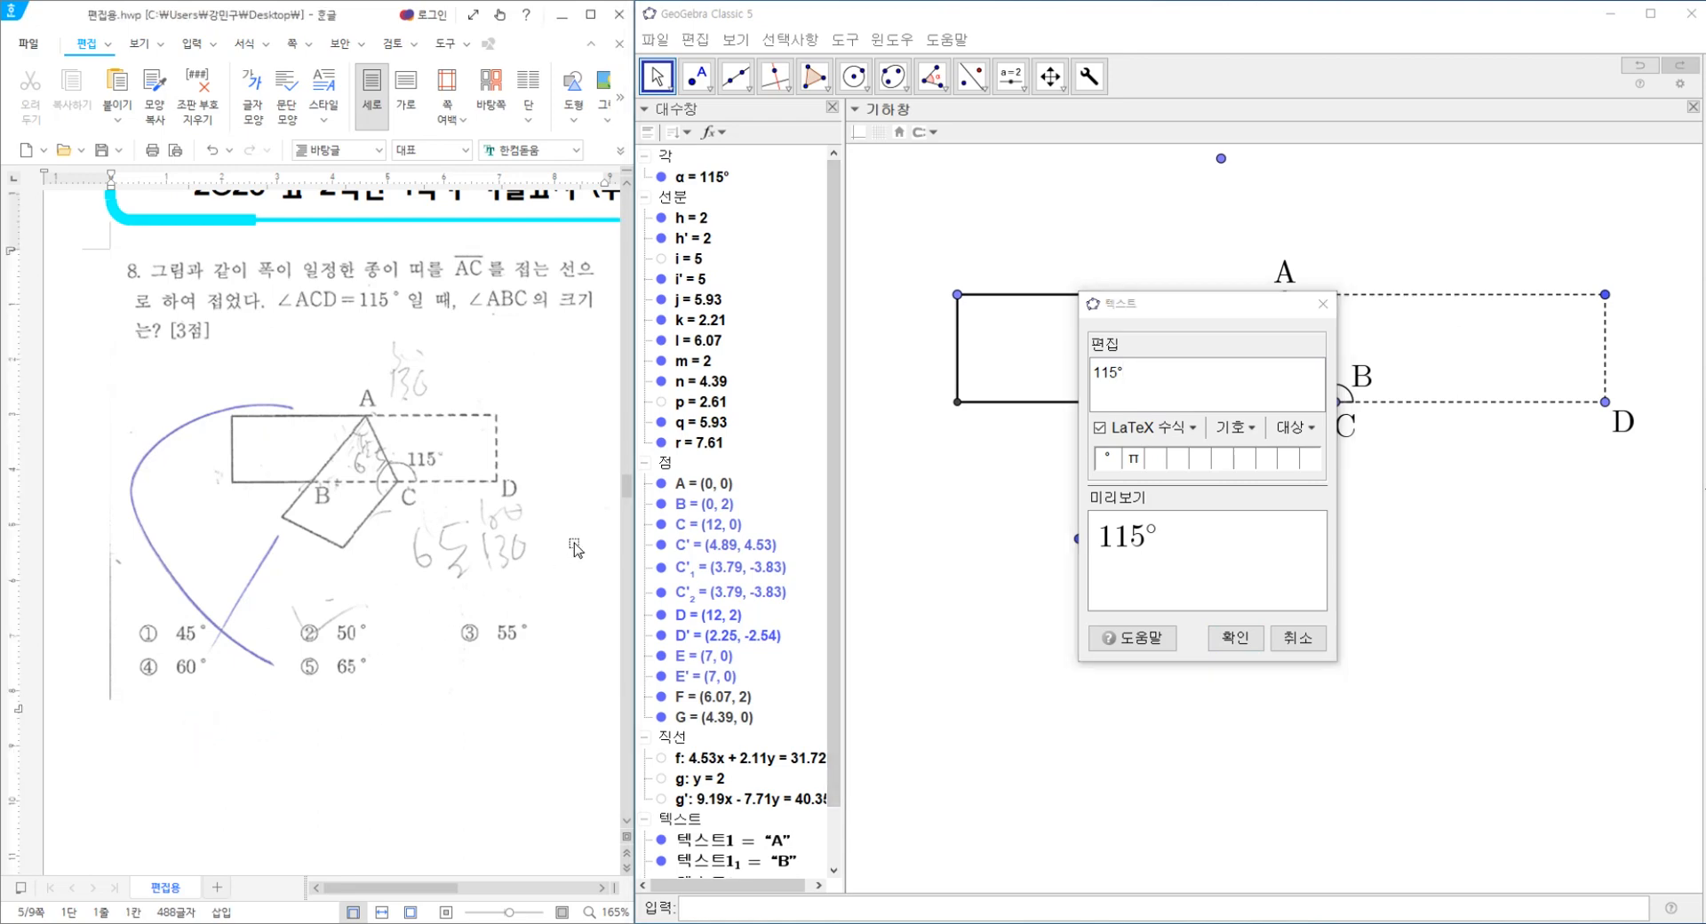
{"action": "key", "text": "End"}
{"action": "key", "text": "Return"}
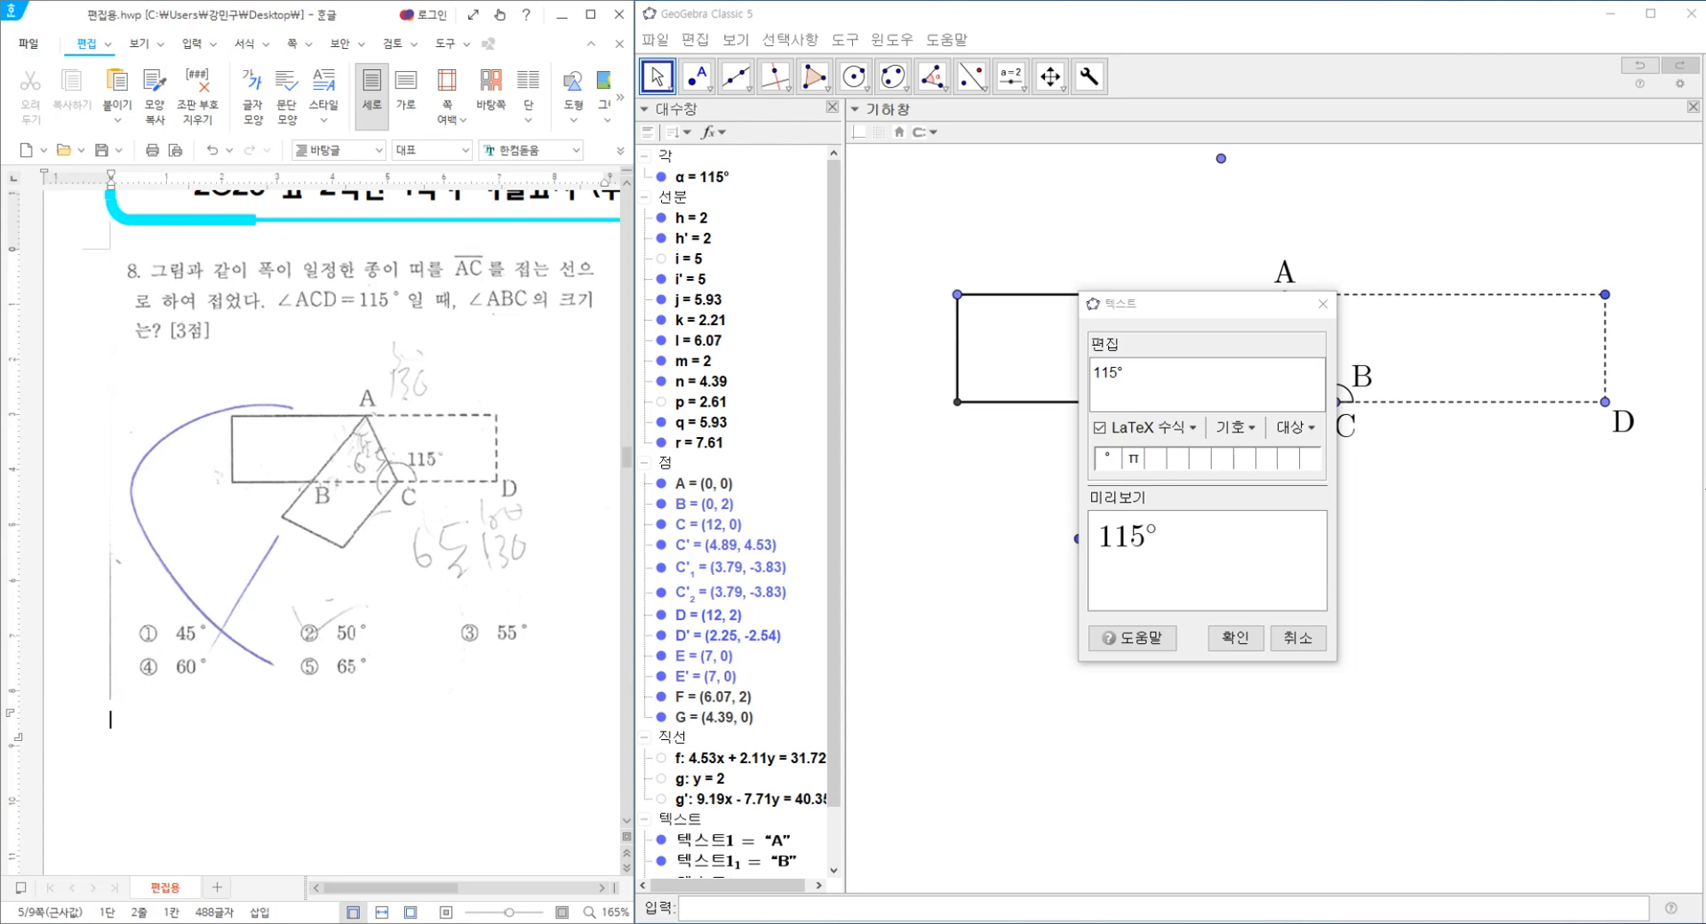
{"action": "key", "text": "ctrl+F10"}
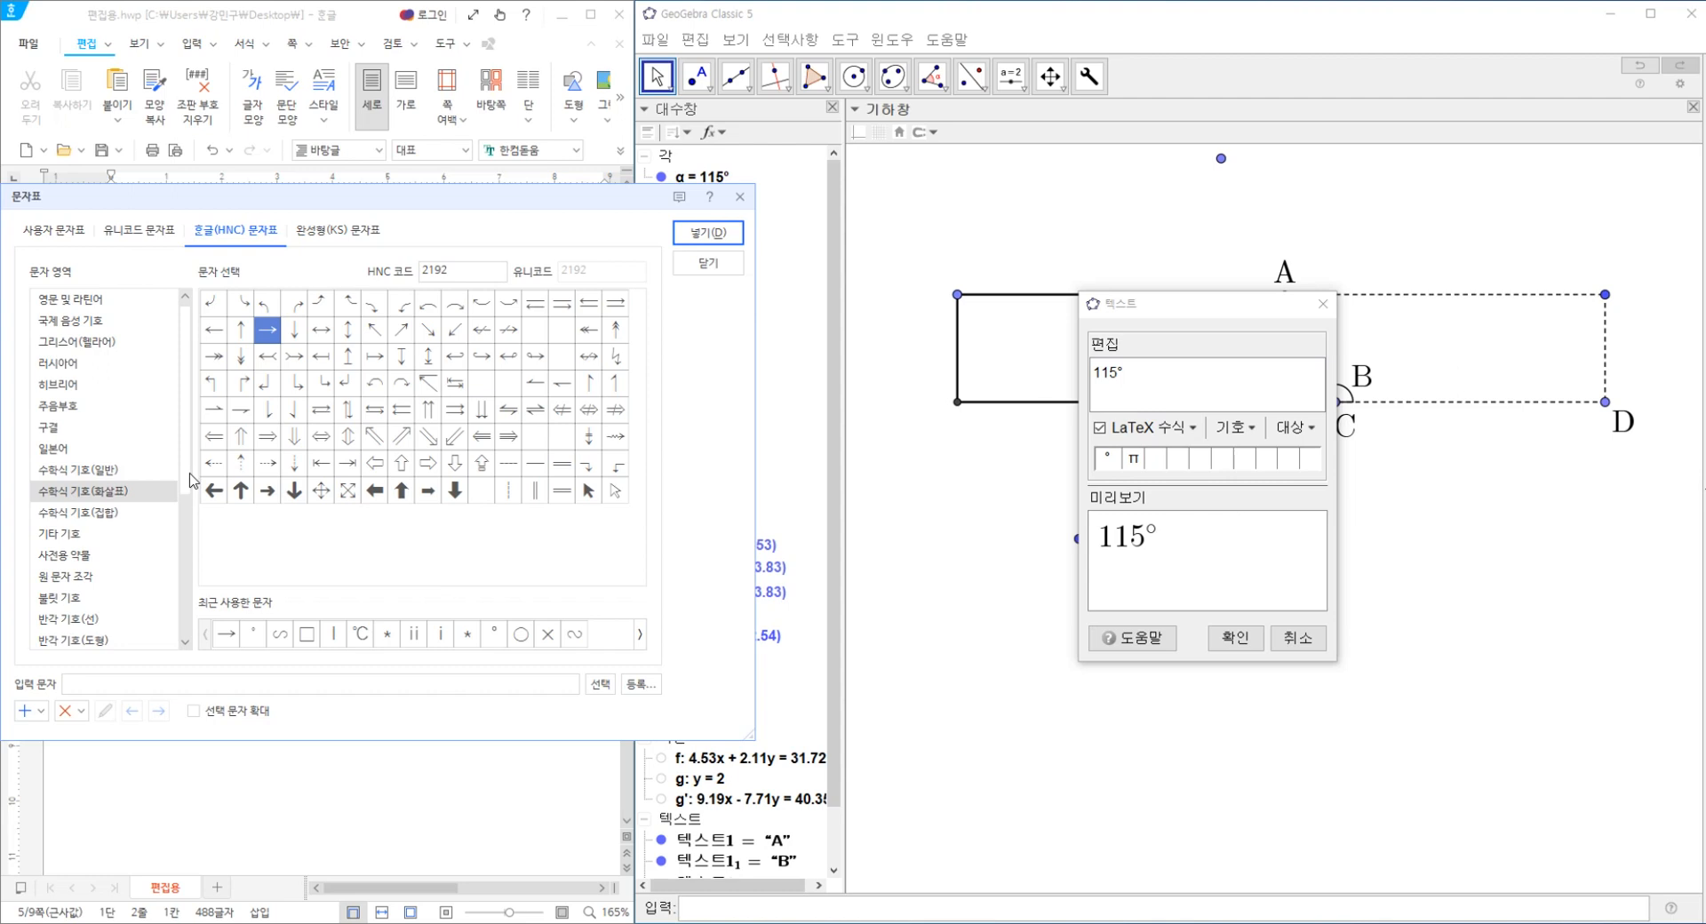
{"action": "left_click", "coordinate": [153, 471]}
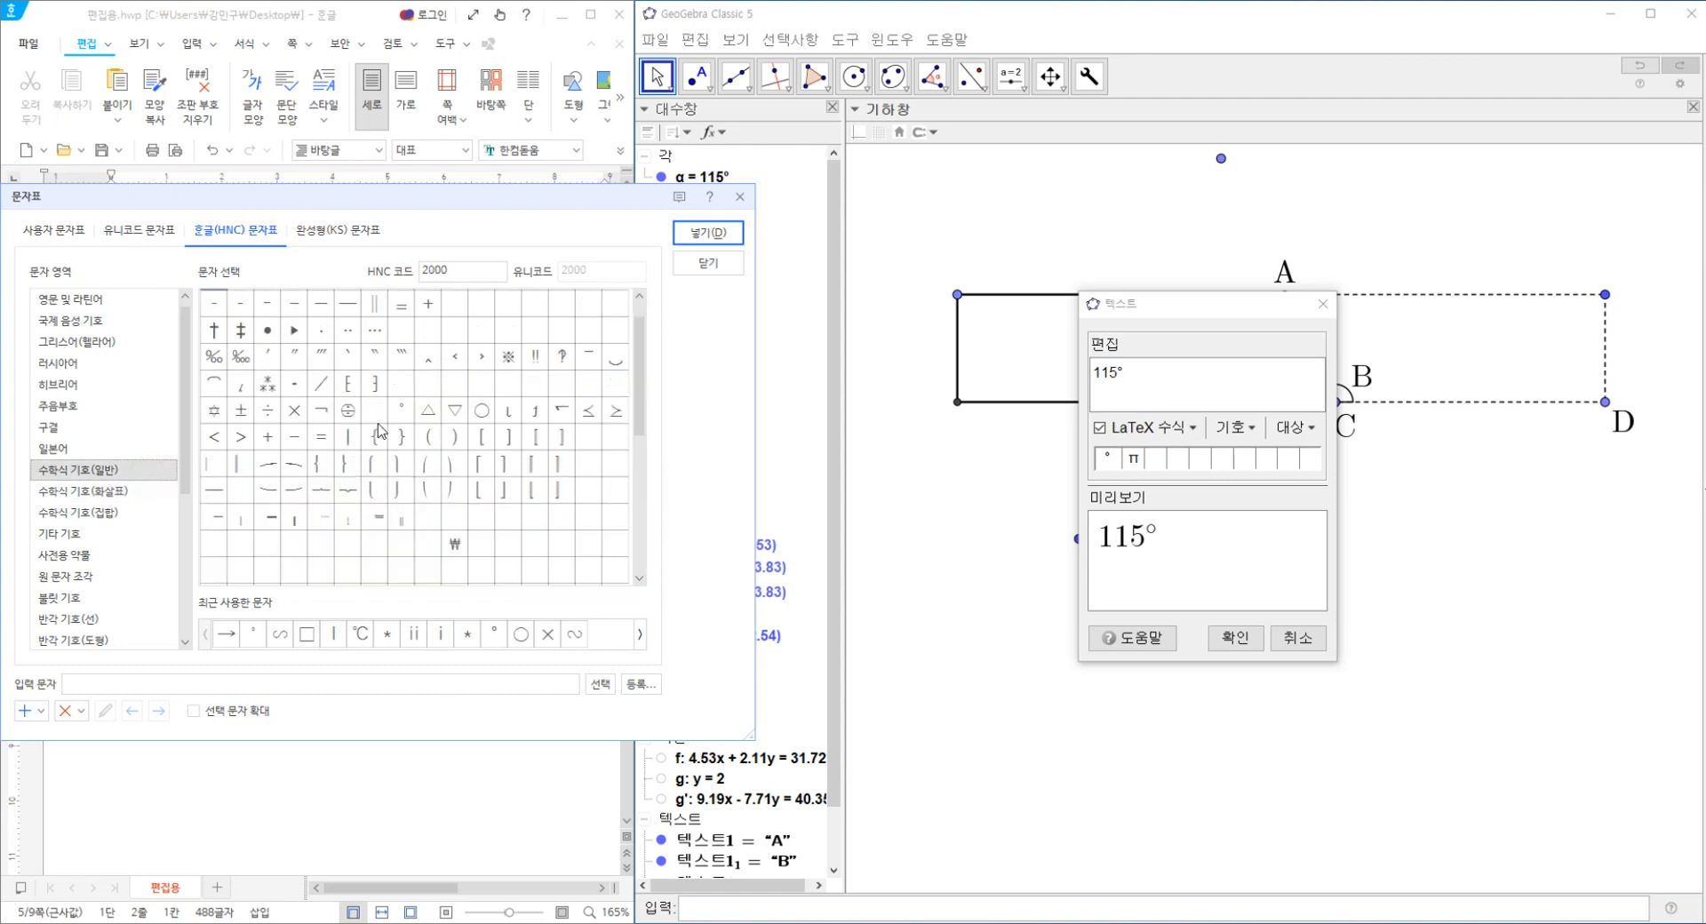
{"action": "scroll", "coordinate": [379, 431], "scroll_direction": "down", "scroll_amount": 4}
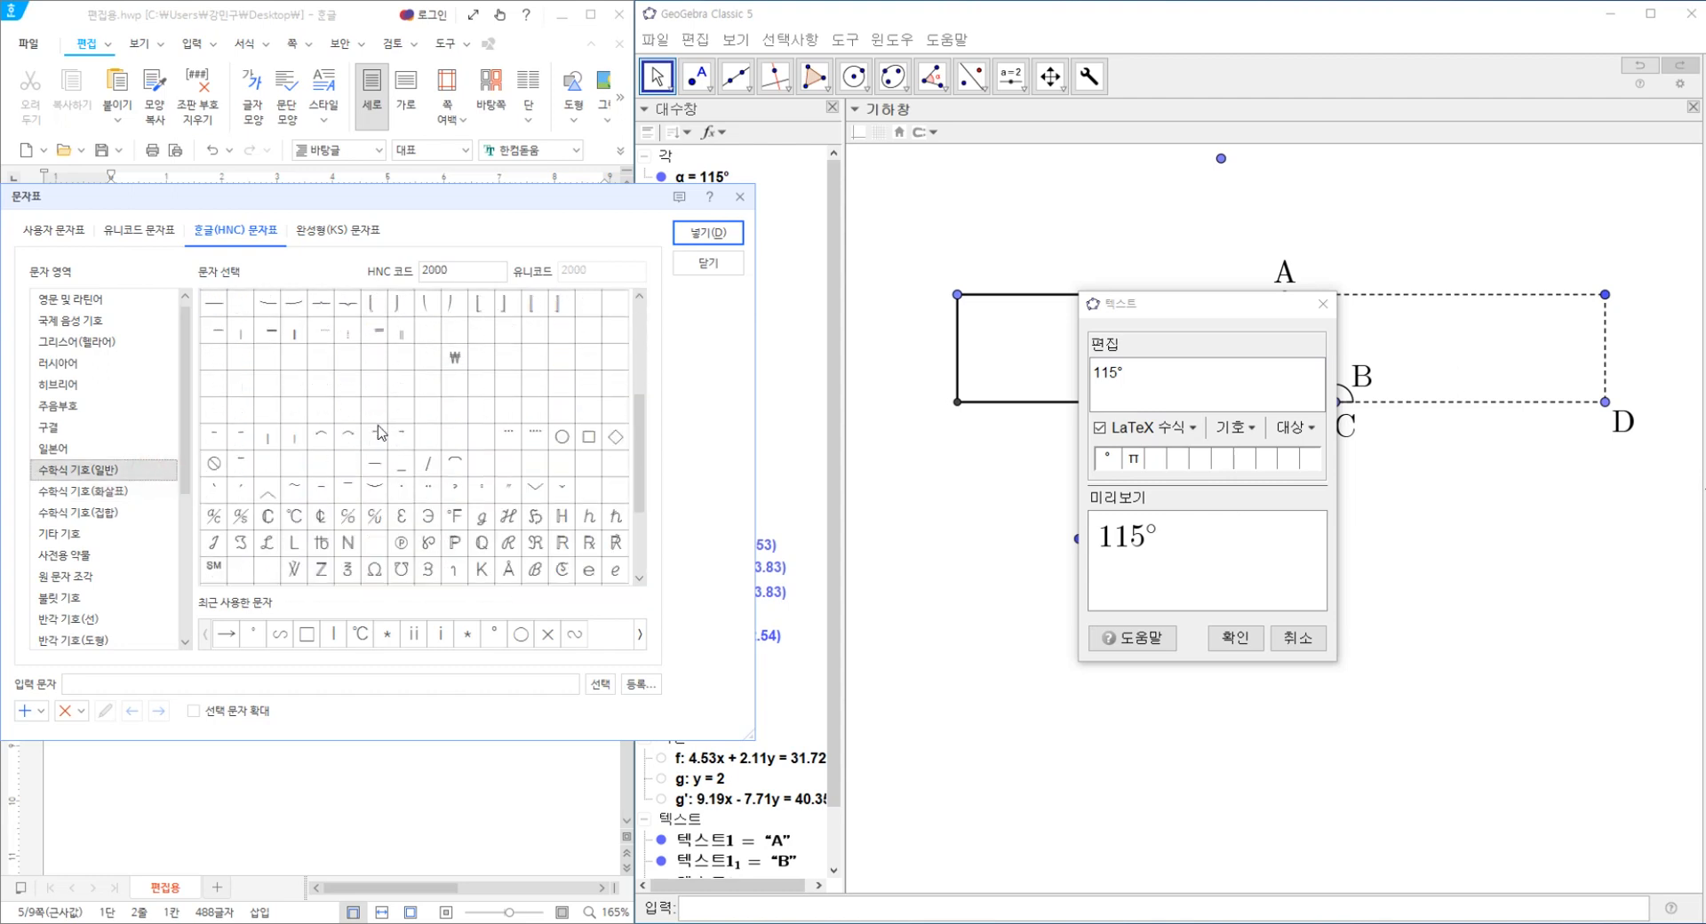
{"action": "left_click", "coordinate": [110, 517]}
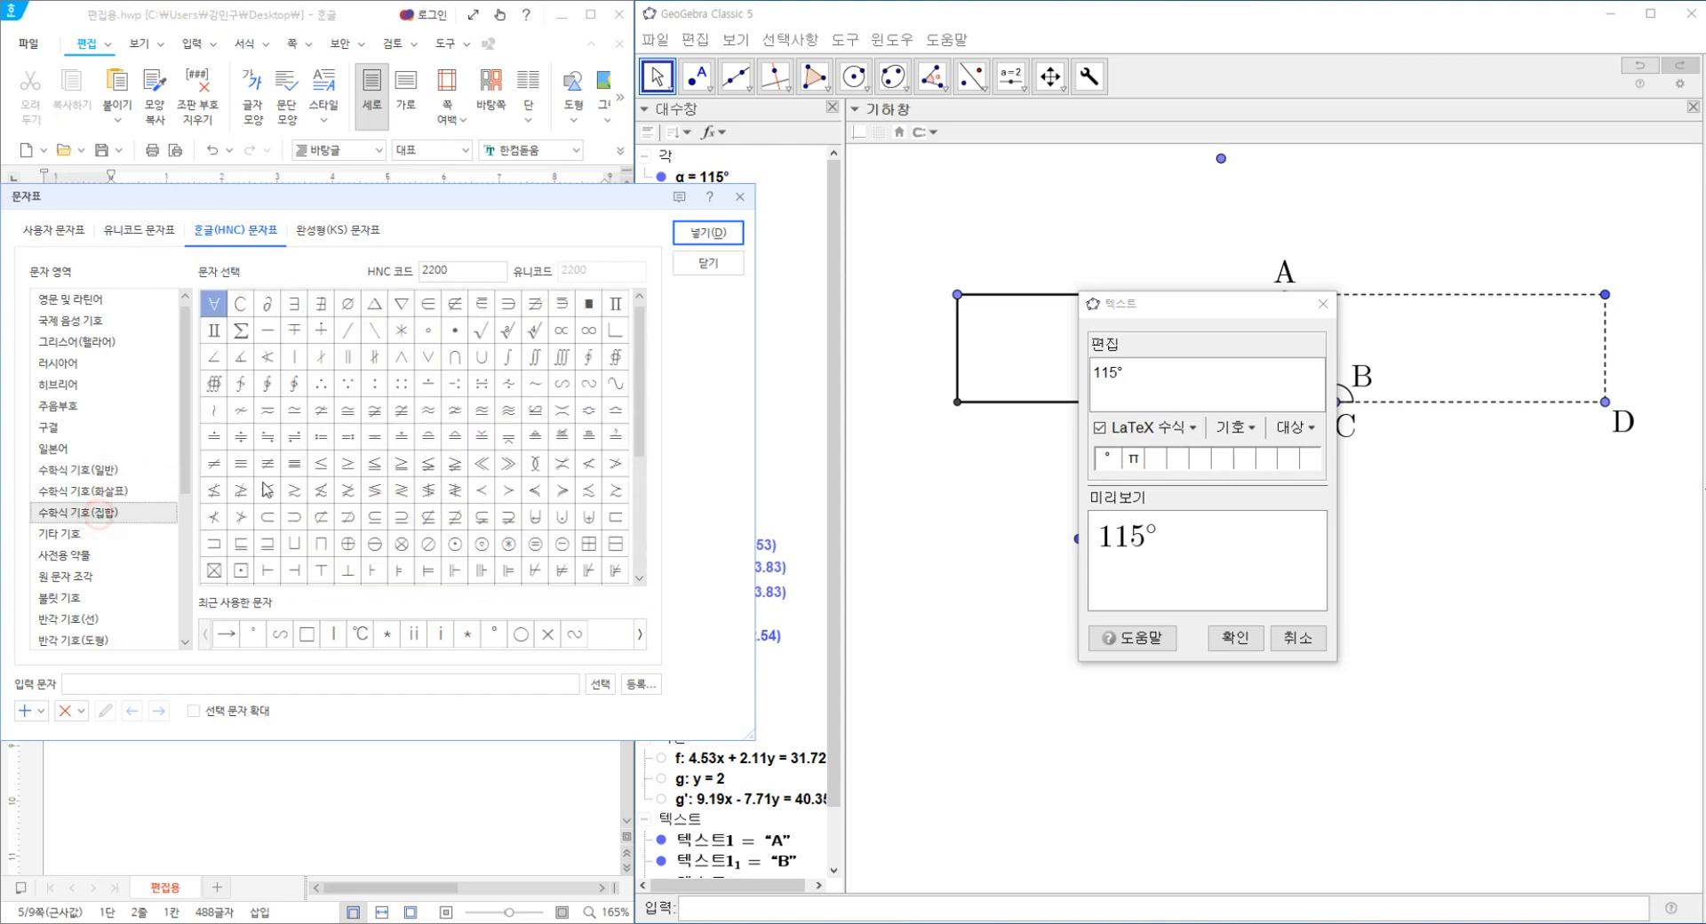
{"action": "left_click", "coordinate": [457, 308]}
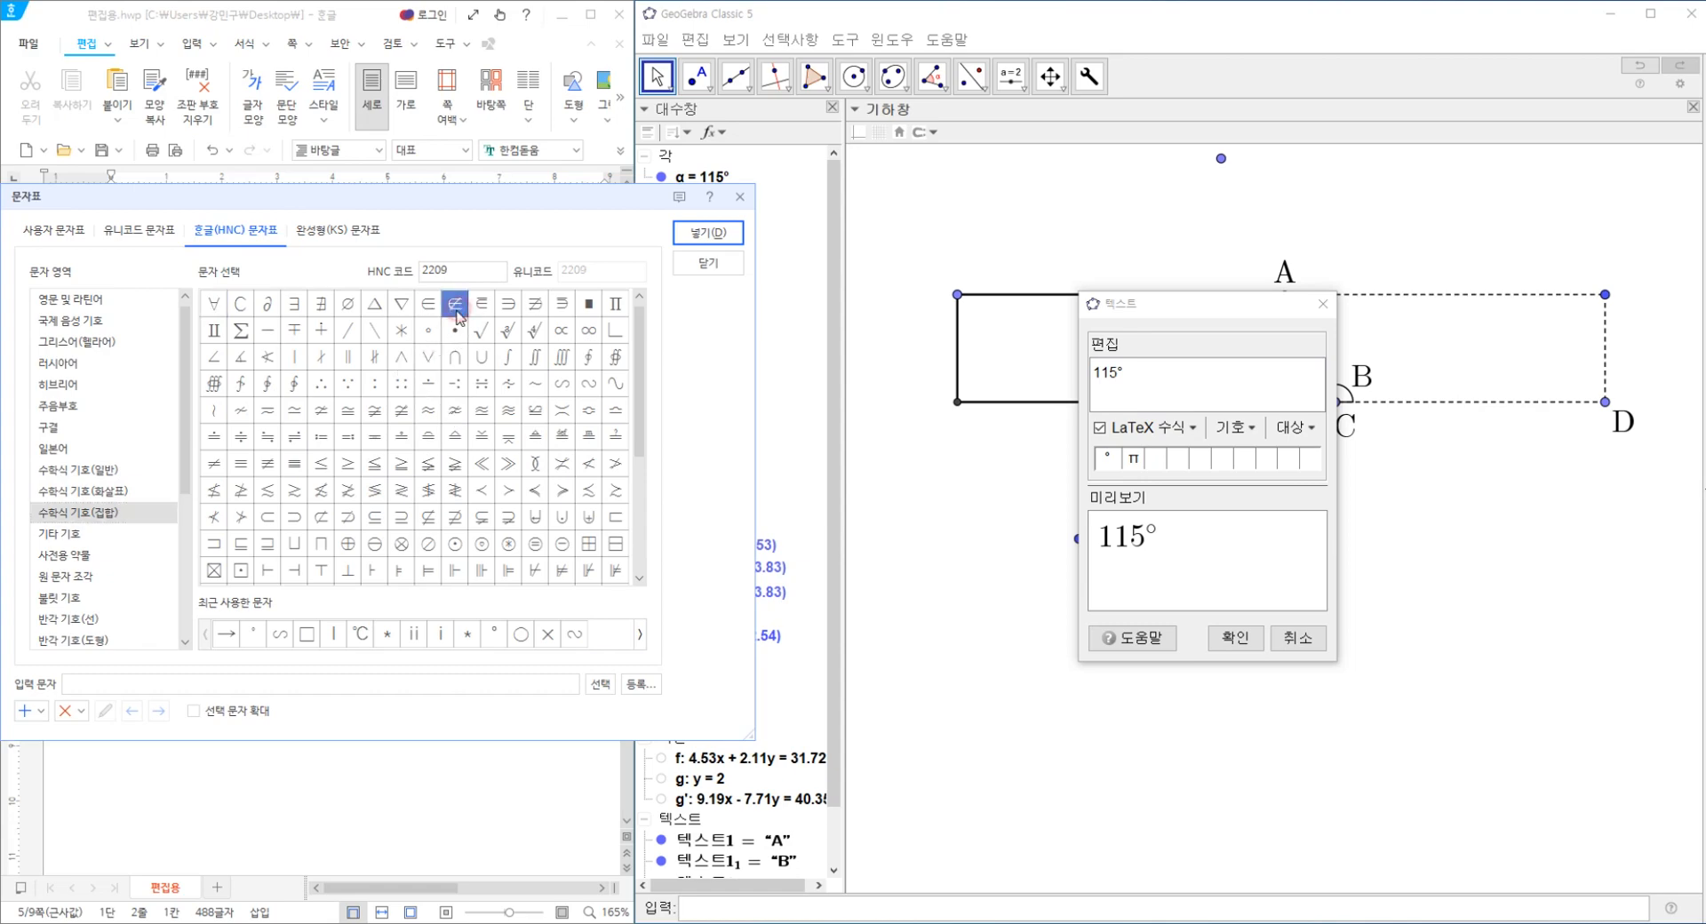
{"action": "left_click", "coordinate": [698, 235]}
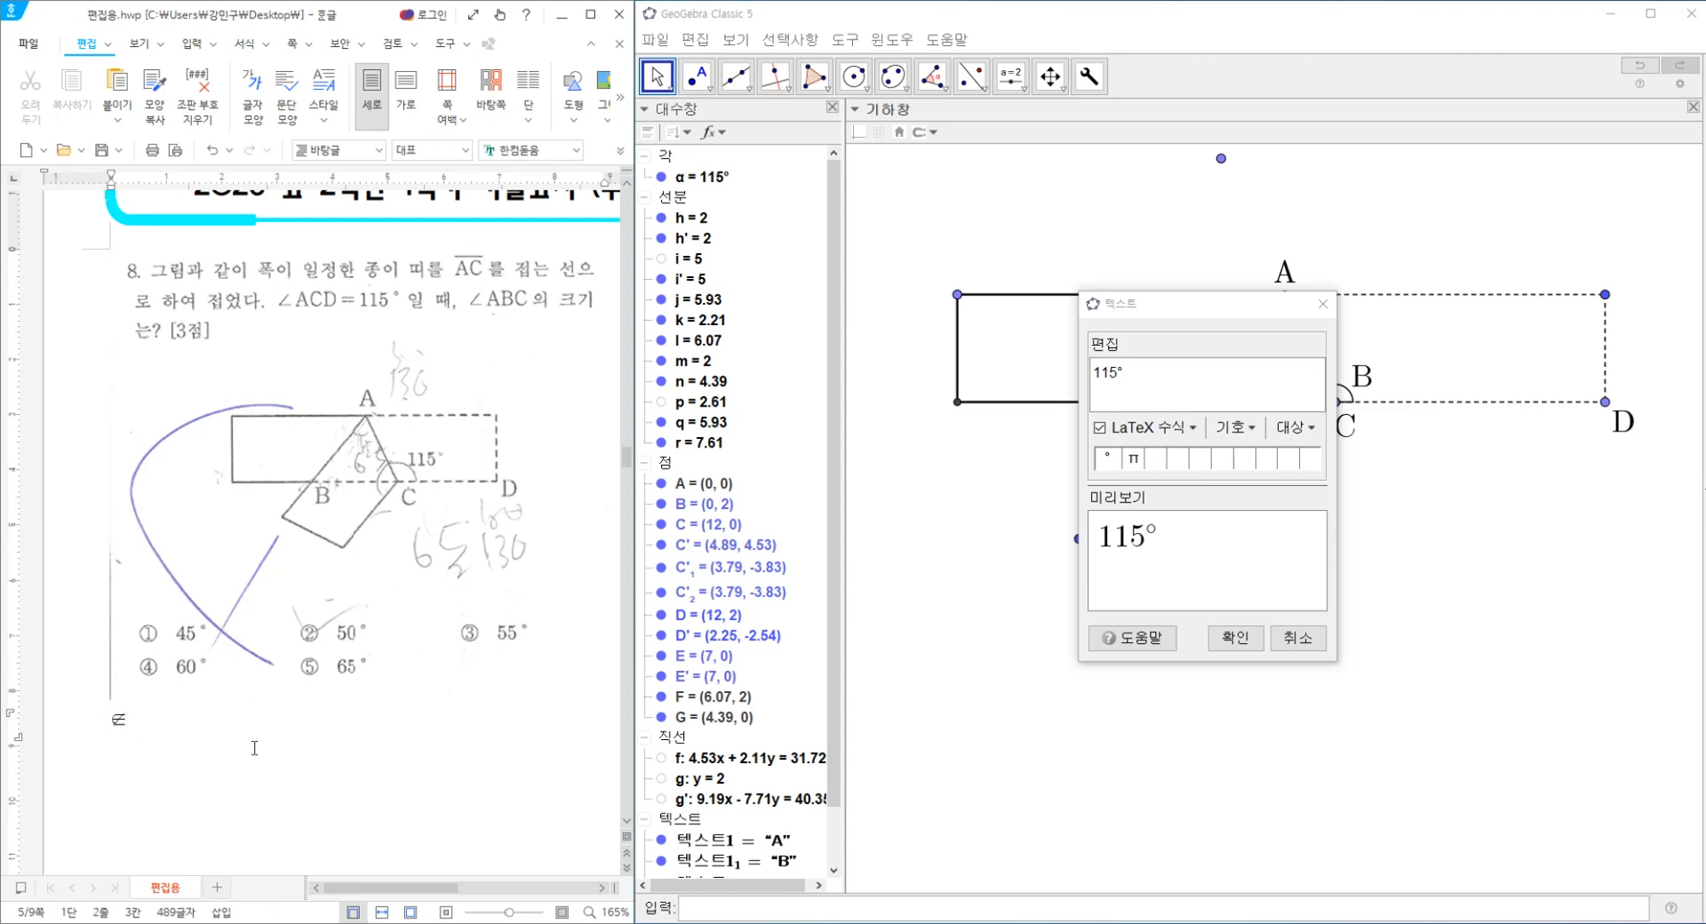
{"action": "key", "text": "shift+Left"}
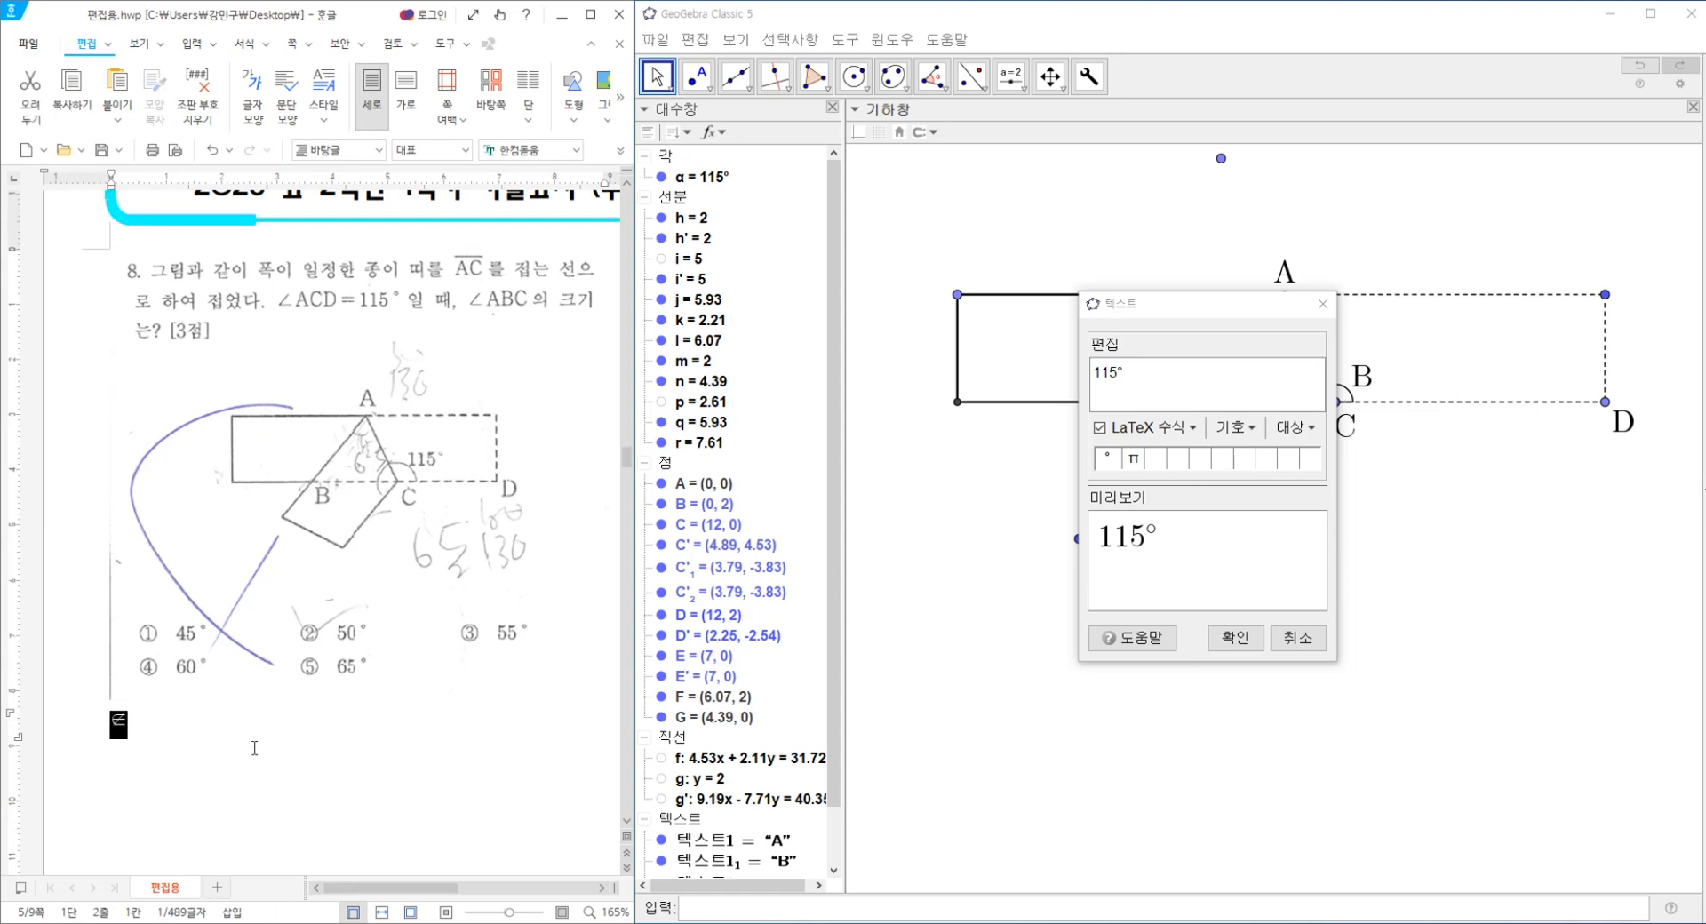
Return to GeoGebra's text editor, try pasting the ∉ symbol after 115°, and remove it.
{"action": "left_click", "coordinate": [1173, 383]}
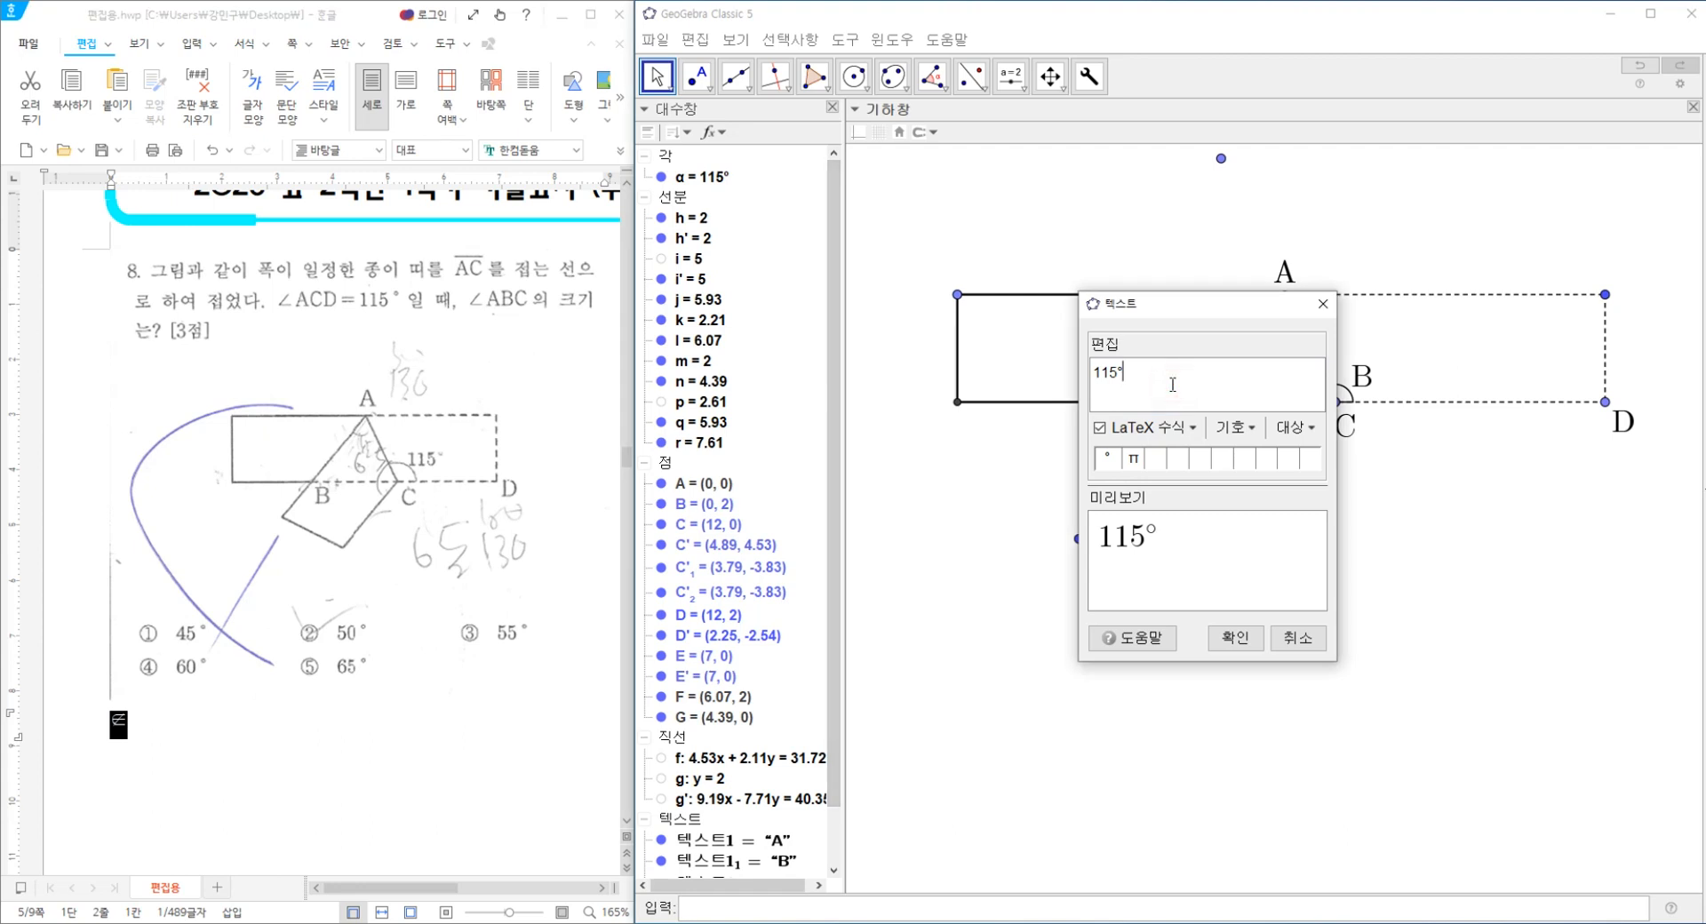
{"action": "key", "text": "ctrl+v"}
{"action": "key", "text": "BackSpace"}
Apply the 115° text, move it slightly closer to the angle arc at C, and deselect it.
{"action": "left_click", "coordinate": [1231, 637]}
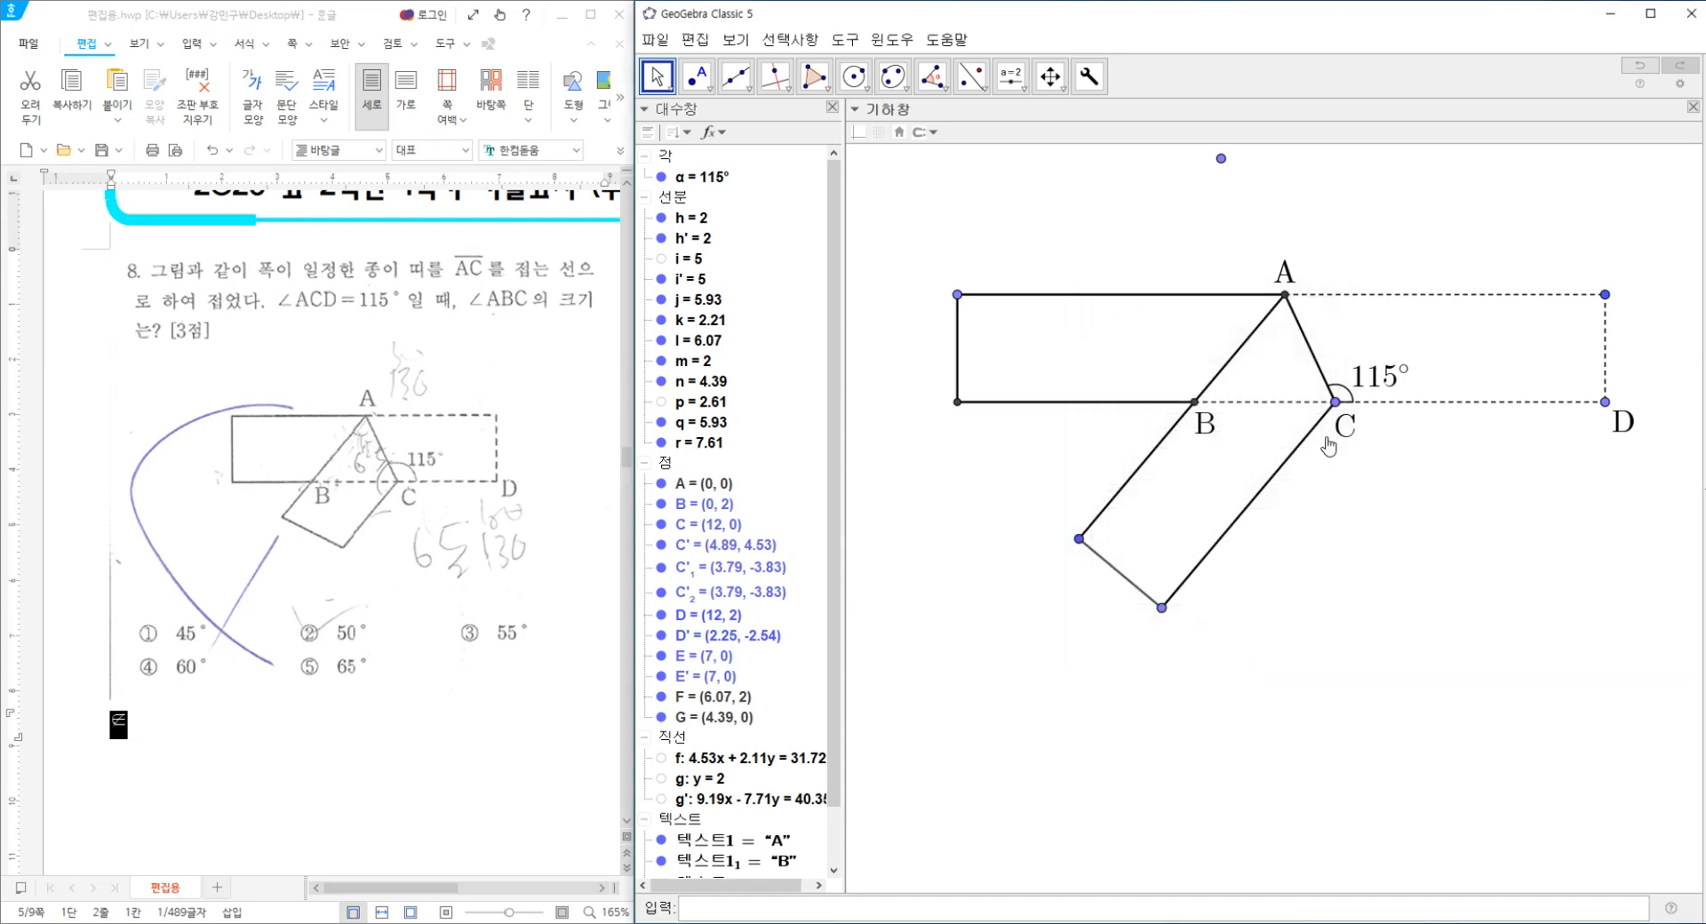
{"action": "left_click", "coordinate": [1388, 386]}
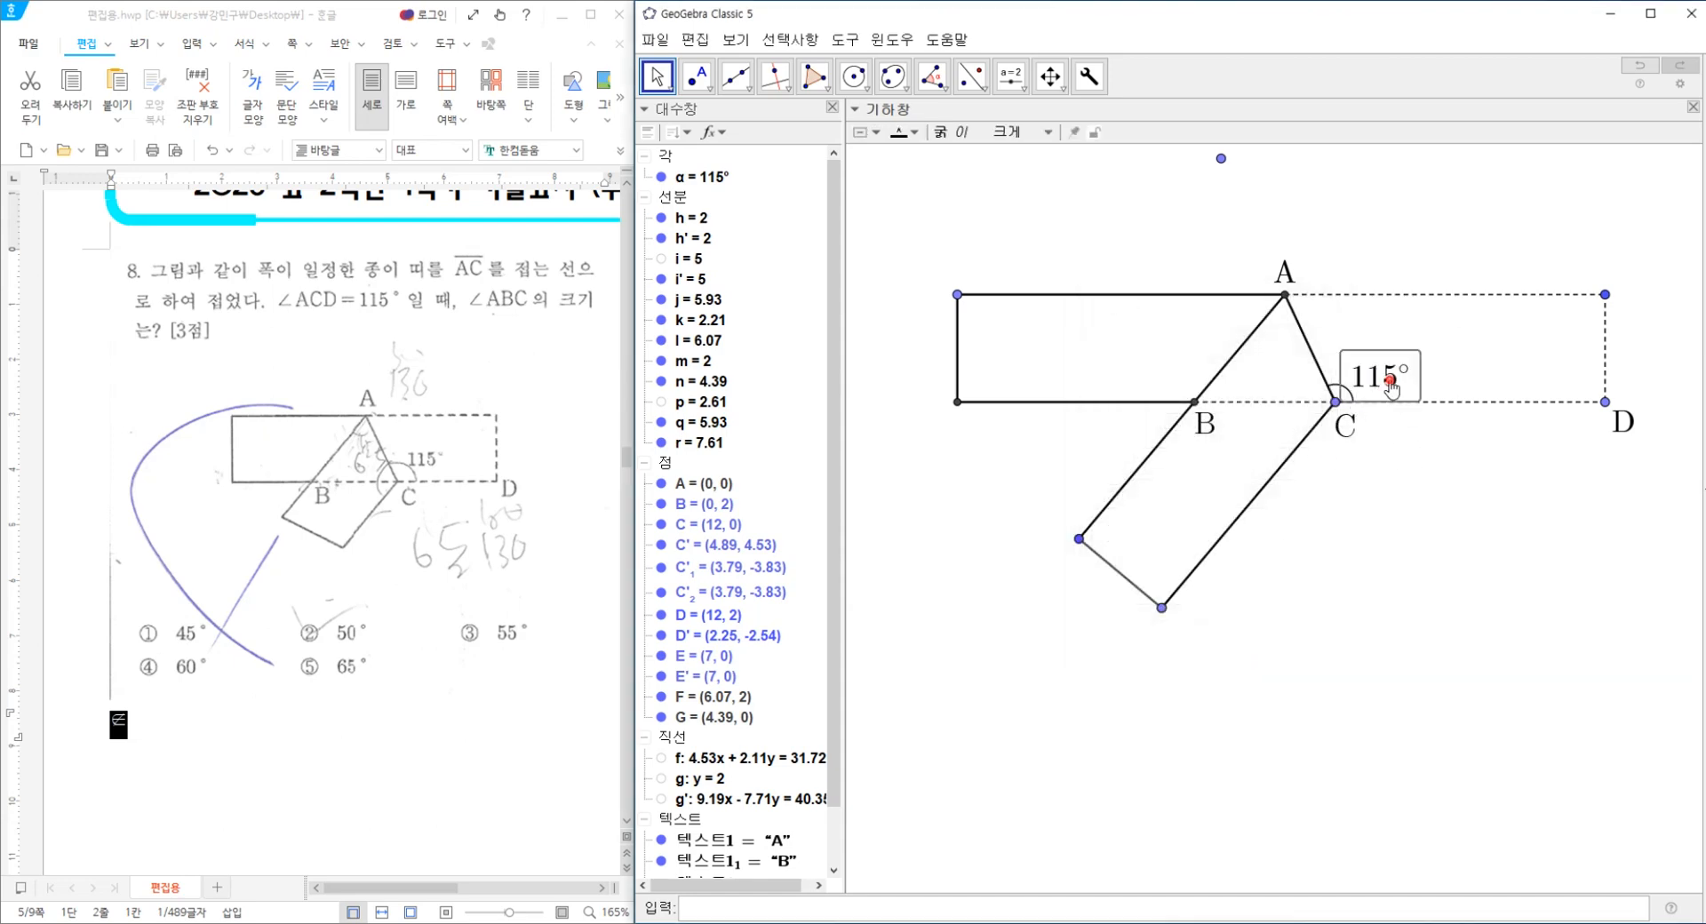
{"action": "left_click_drag", "start_coordinate": [1385, 377], "coordinate": [1384, 377]}
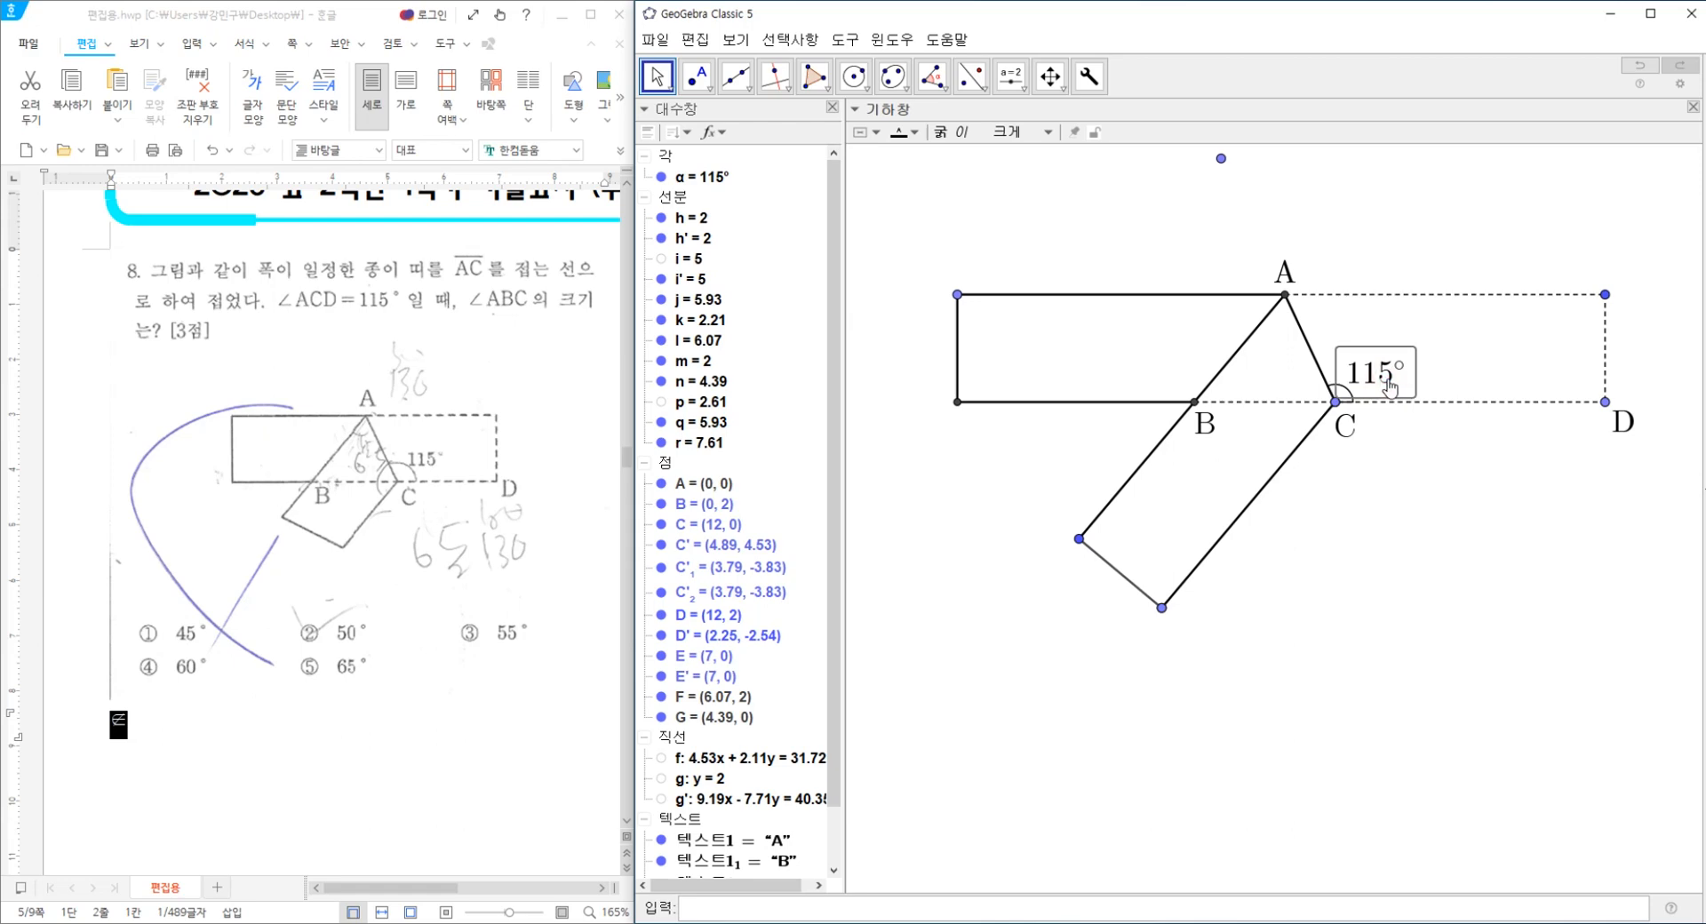
{"action": "left_click", "coordinate": [1411, 463]}
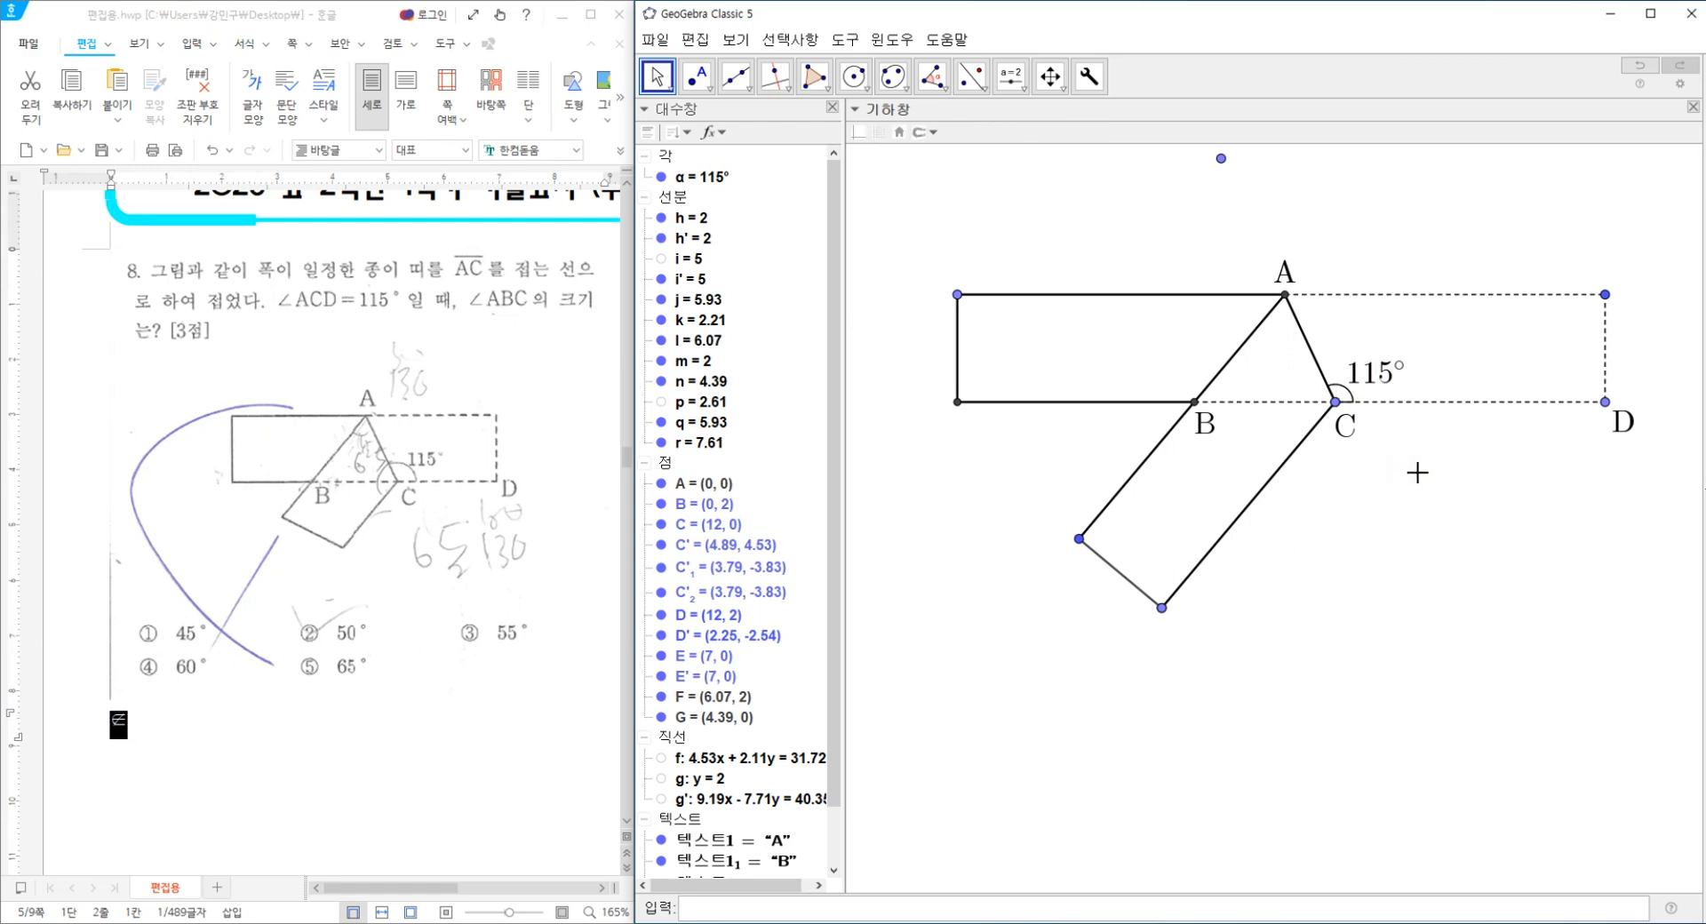
Show the grid and shorten the strip by moving its dashed end corners to (10, 0) and (10, 2).
{"action": "right_click", "coordinate": [1417, 472]}
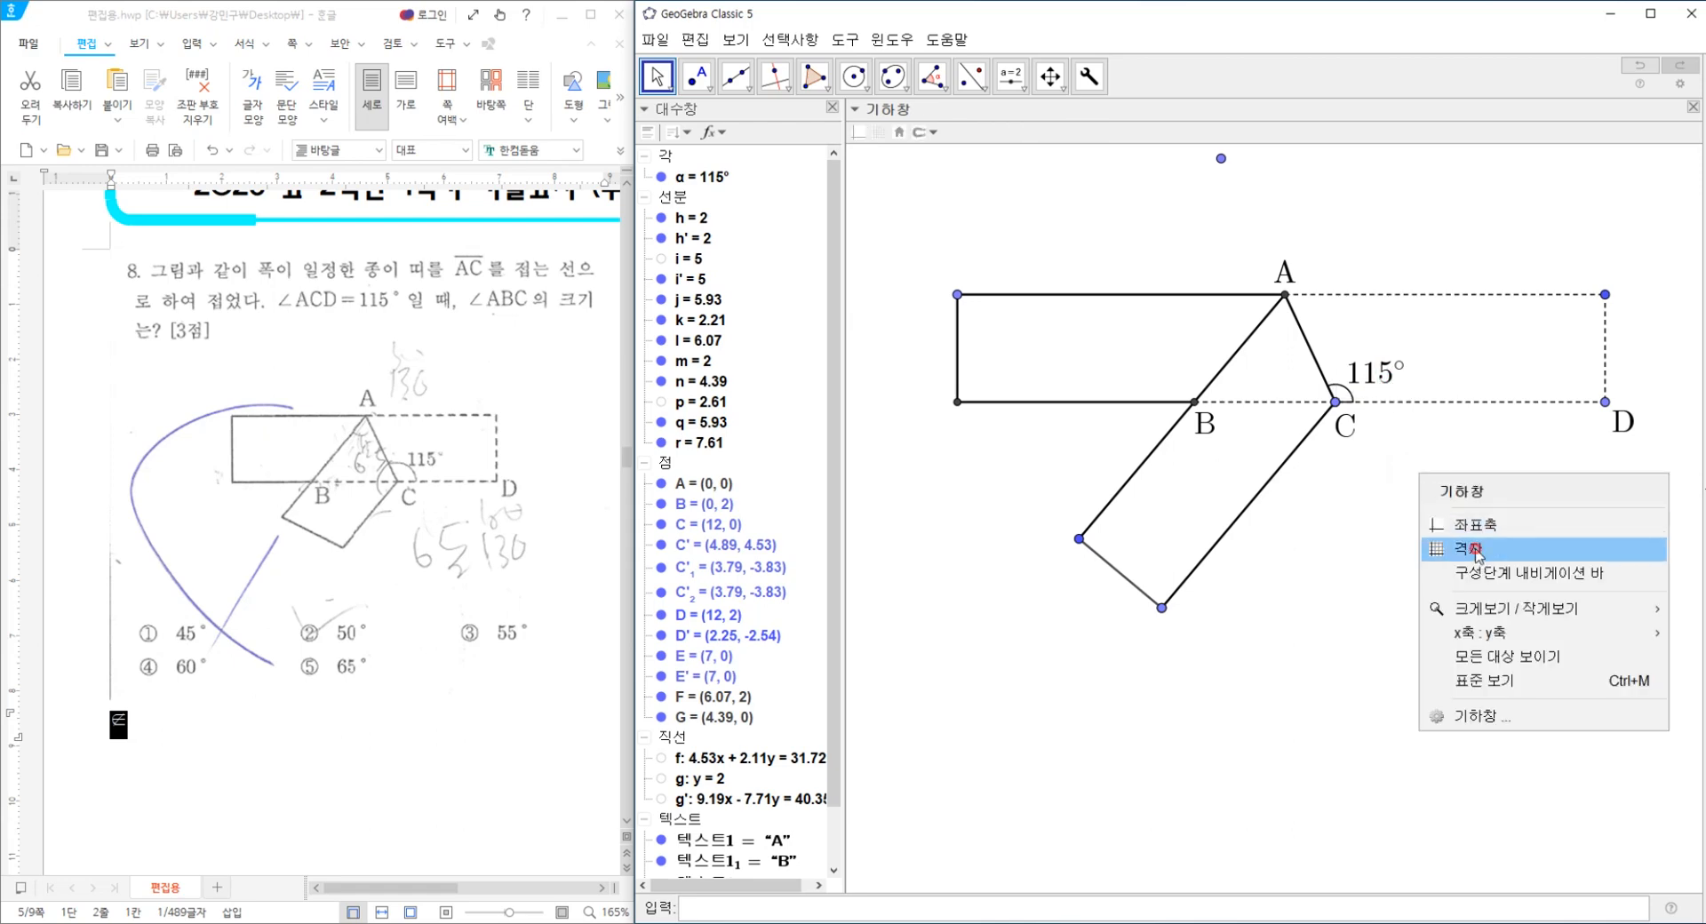
{"action": "left_click", "coordinate": [1476, 553]}
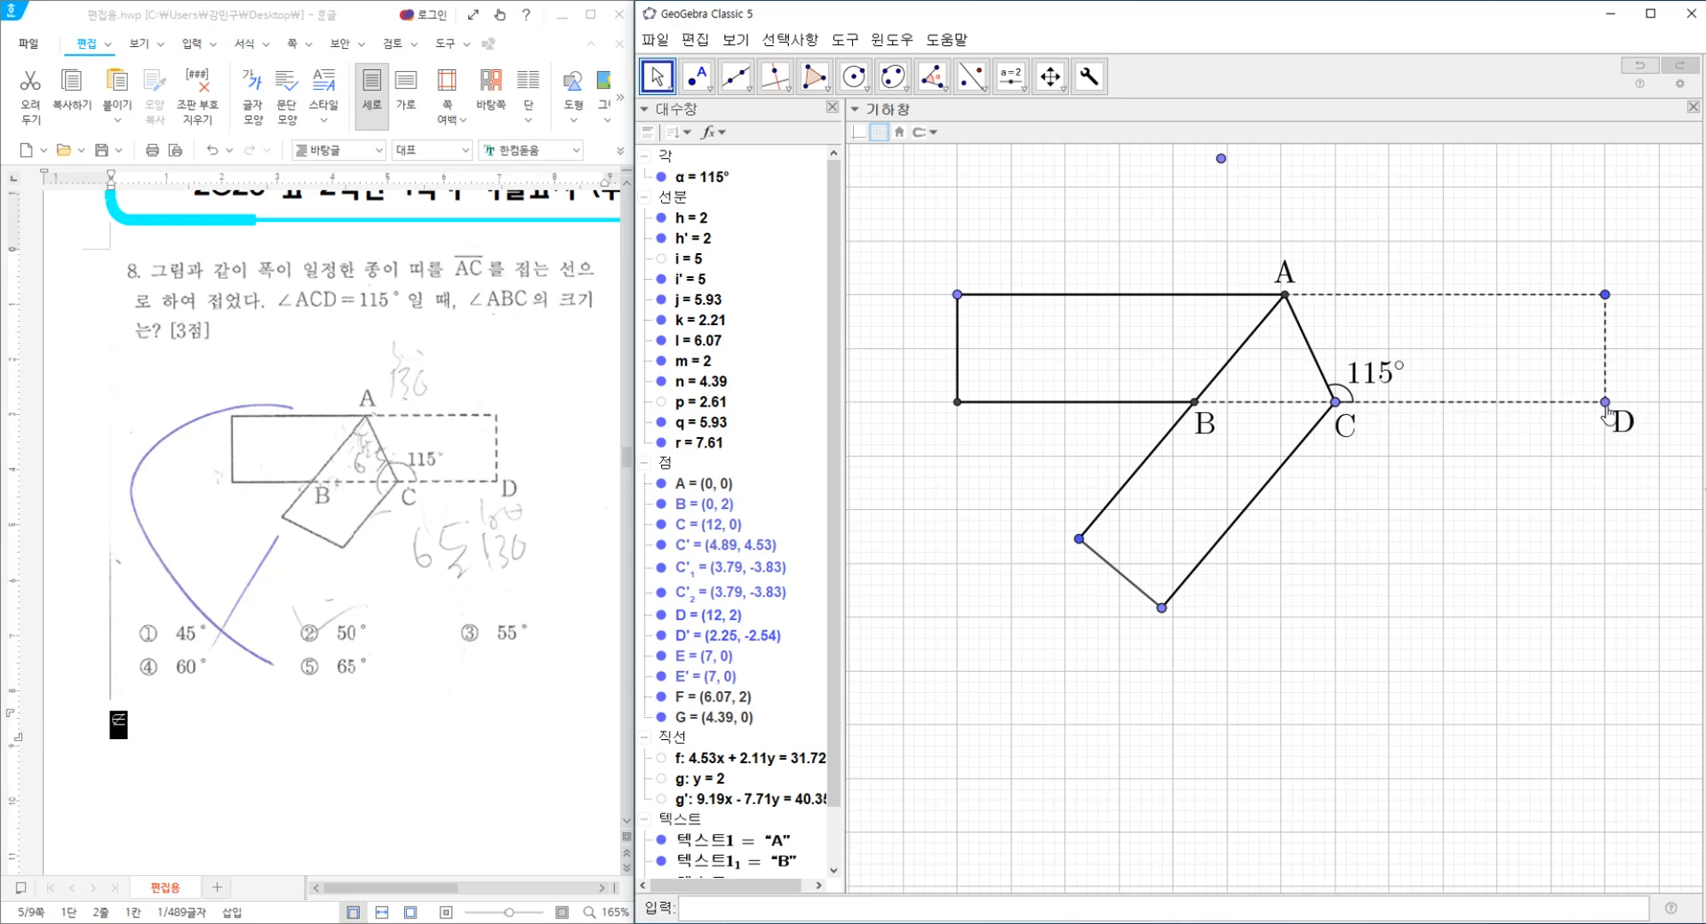
{"action": "left_click_drag", "start_coordinate": [1605, 404], "coordinate": [1553, 356]}
{"action": "left_click_drag", "start_coordinate": [1608, 296], "coordinate": [1498, 300]}
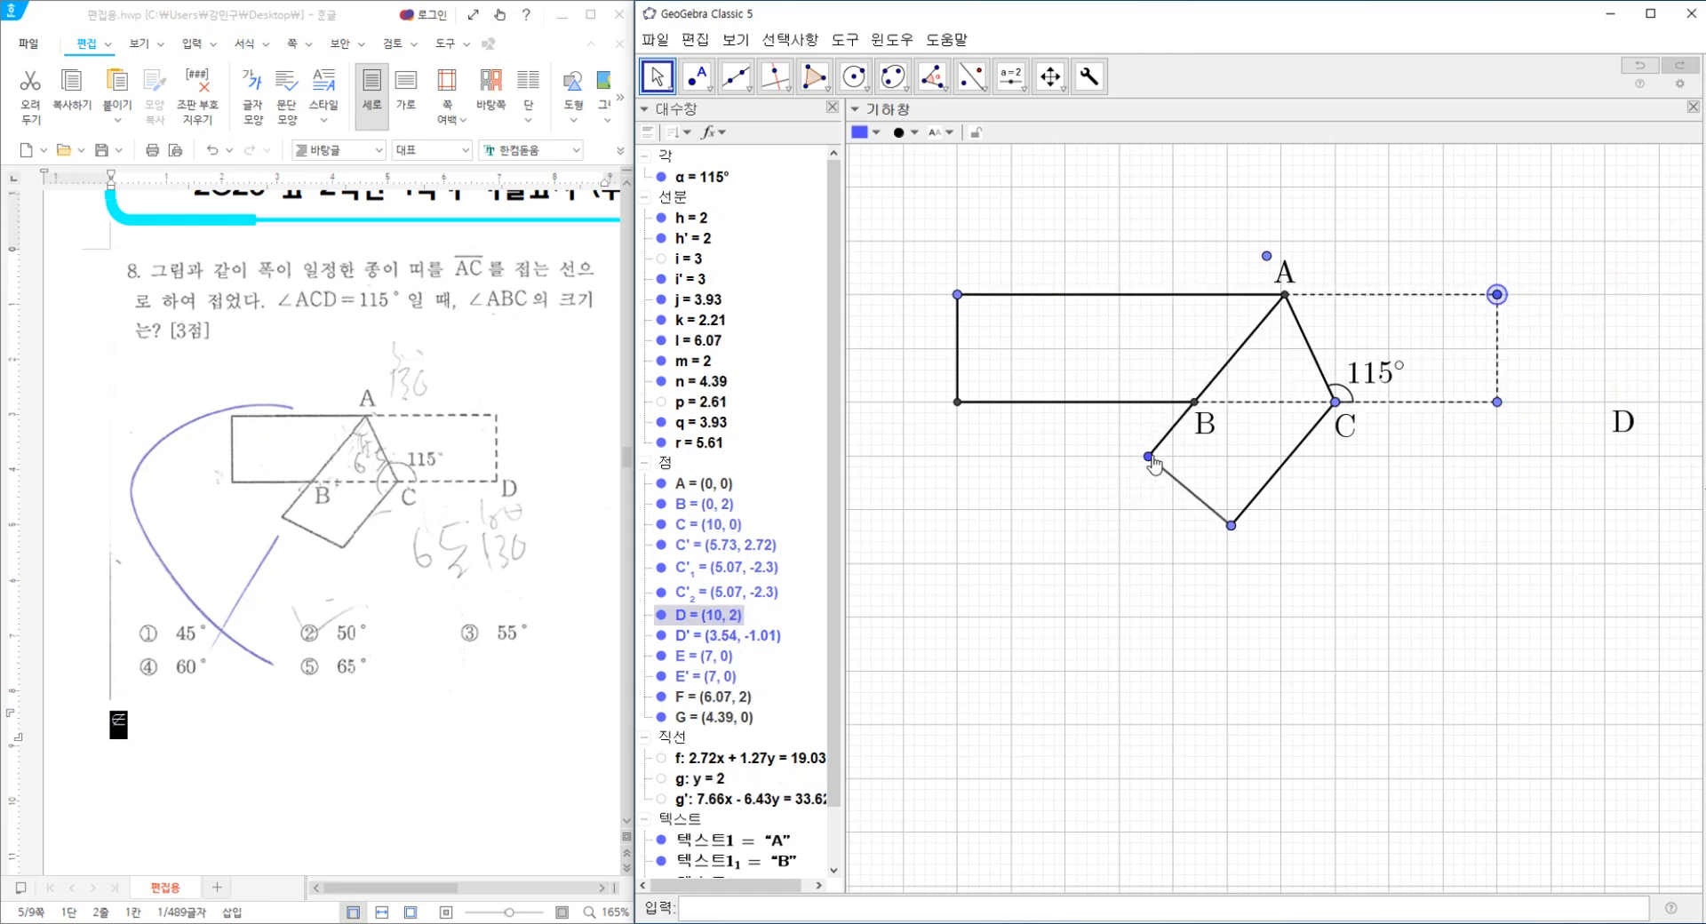
Set the line opacity of the short end segment of the folded flap to 100.
{"action": "left_click", "coordinate": [1183, 490]}
{"action": "right_click", "coordinate": [1184, 489]}
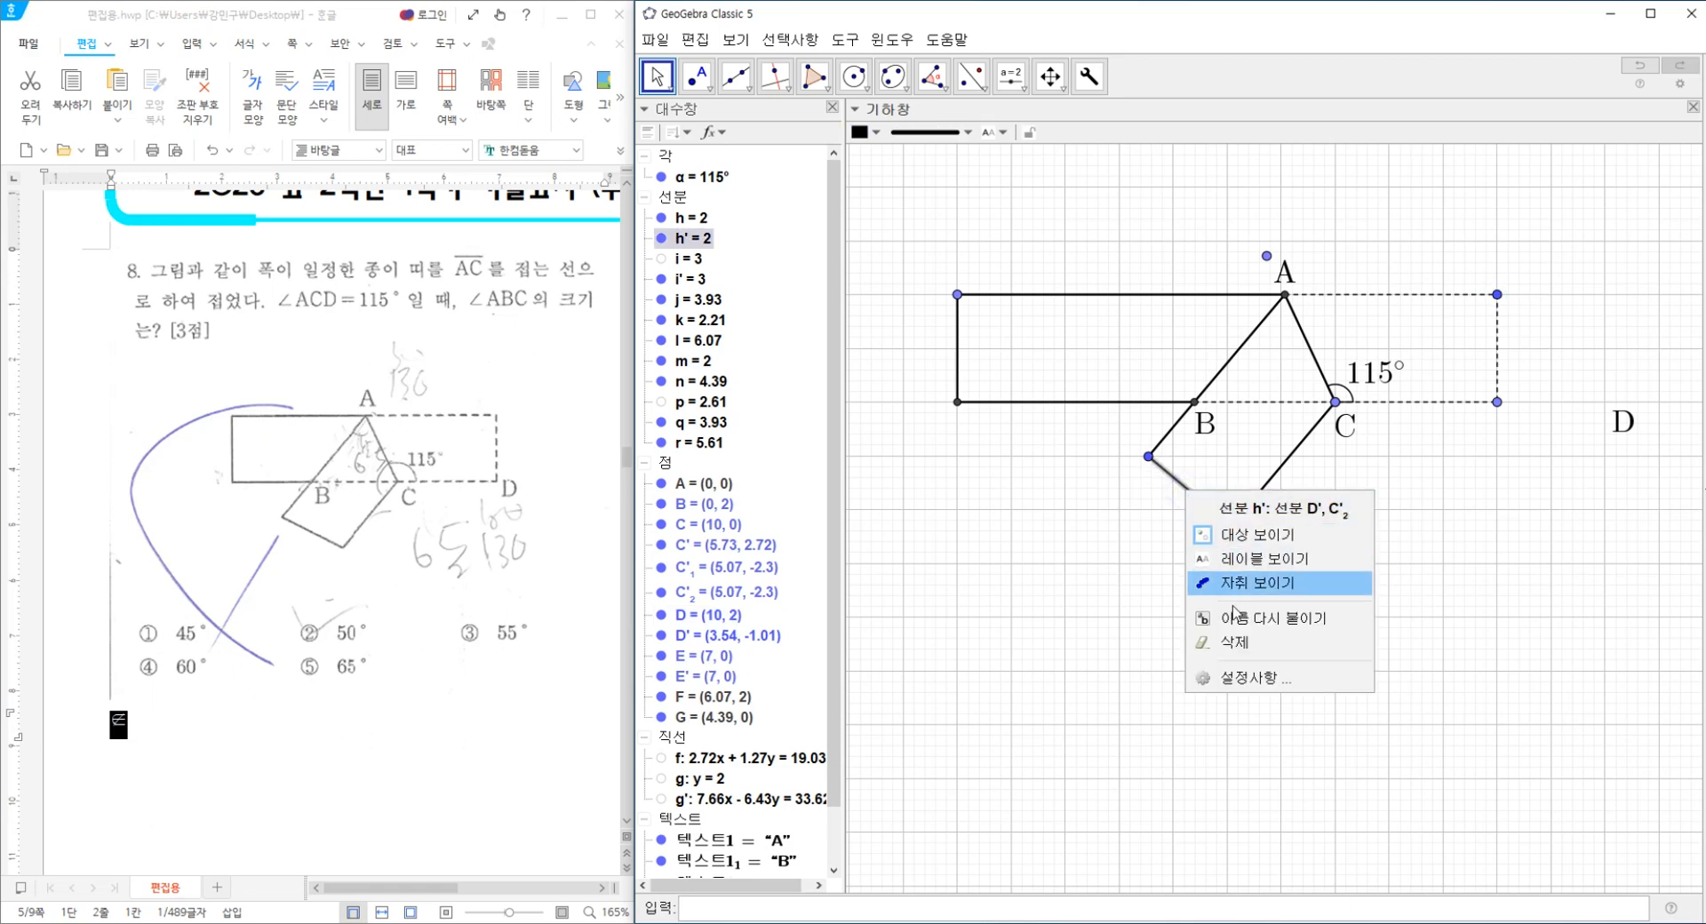
{"action": "left_click", "coordinate": [1260, 684]}
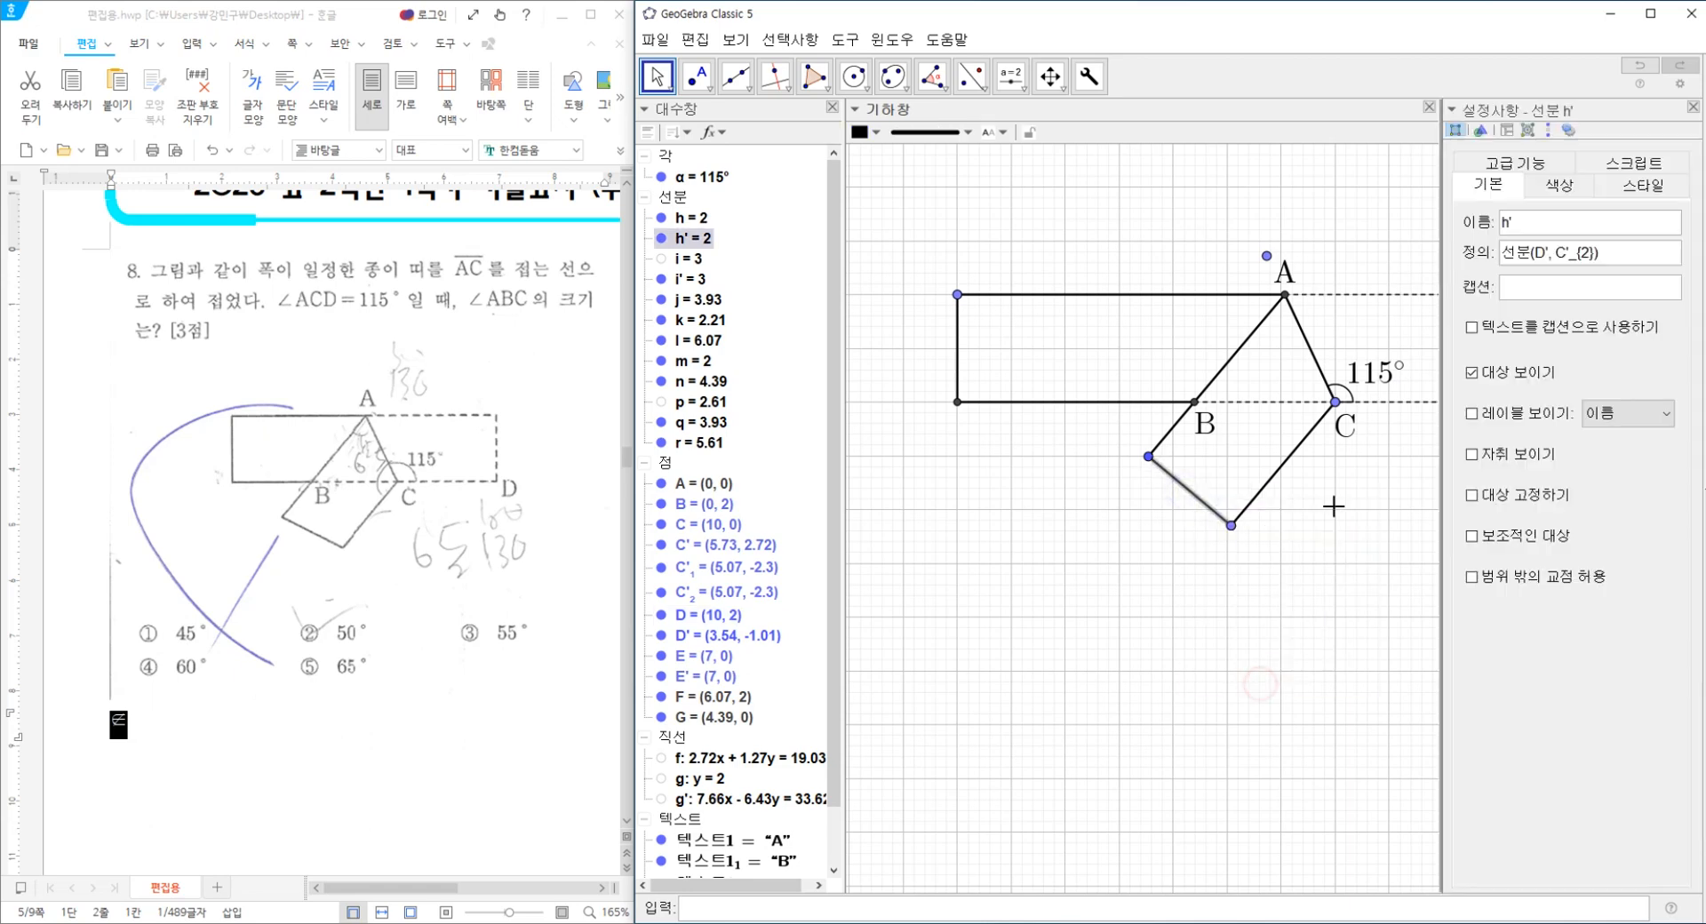
{"action": "left_click", "coordinate": [1558, 188]}
{"action": "left_click", "coordinate": [1612, 203]}
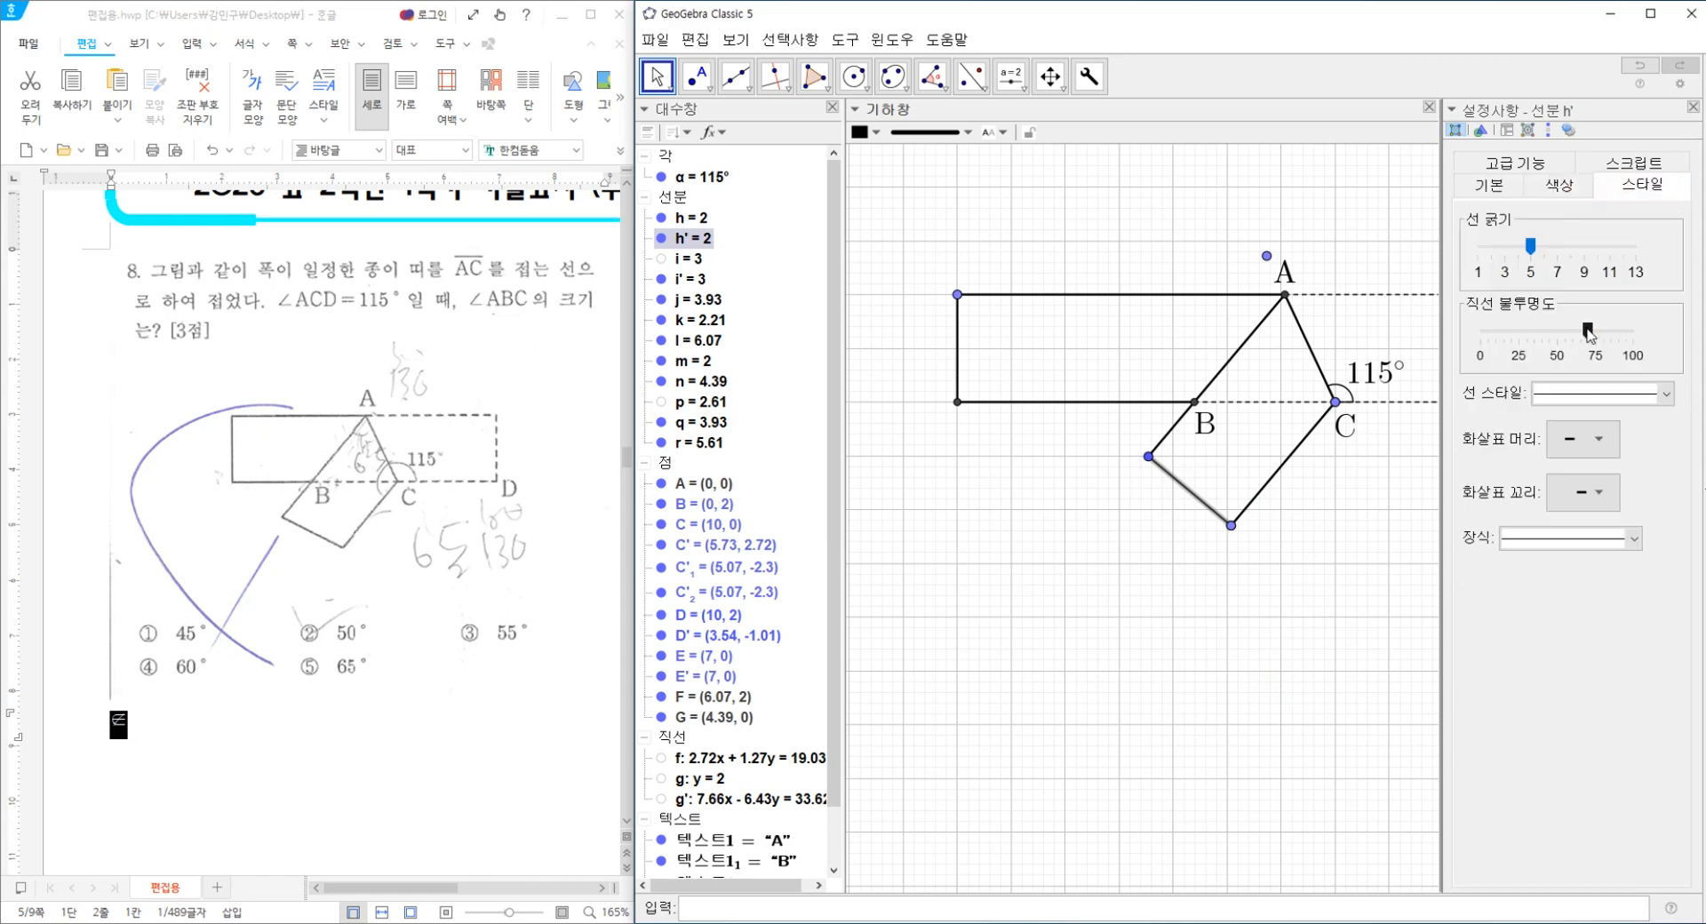
{"action": "left_click_drag", "start_coordinate": [1593, 333], "coordinate": [1644, 345]}
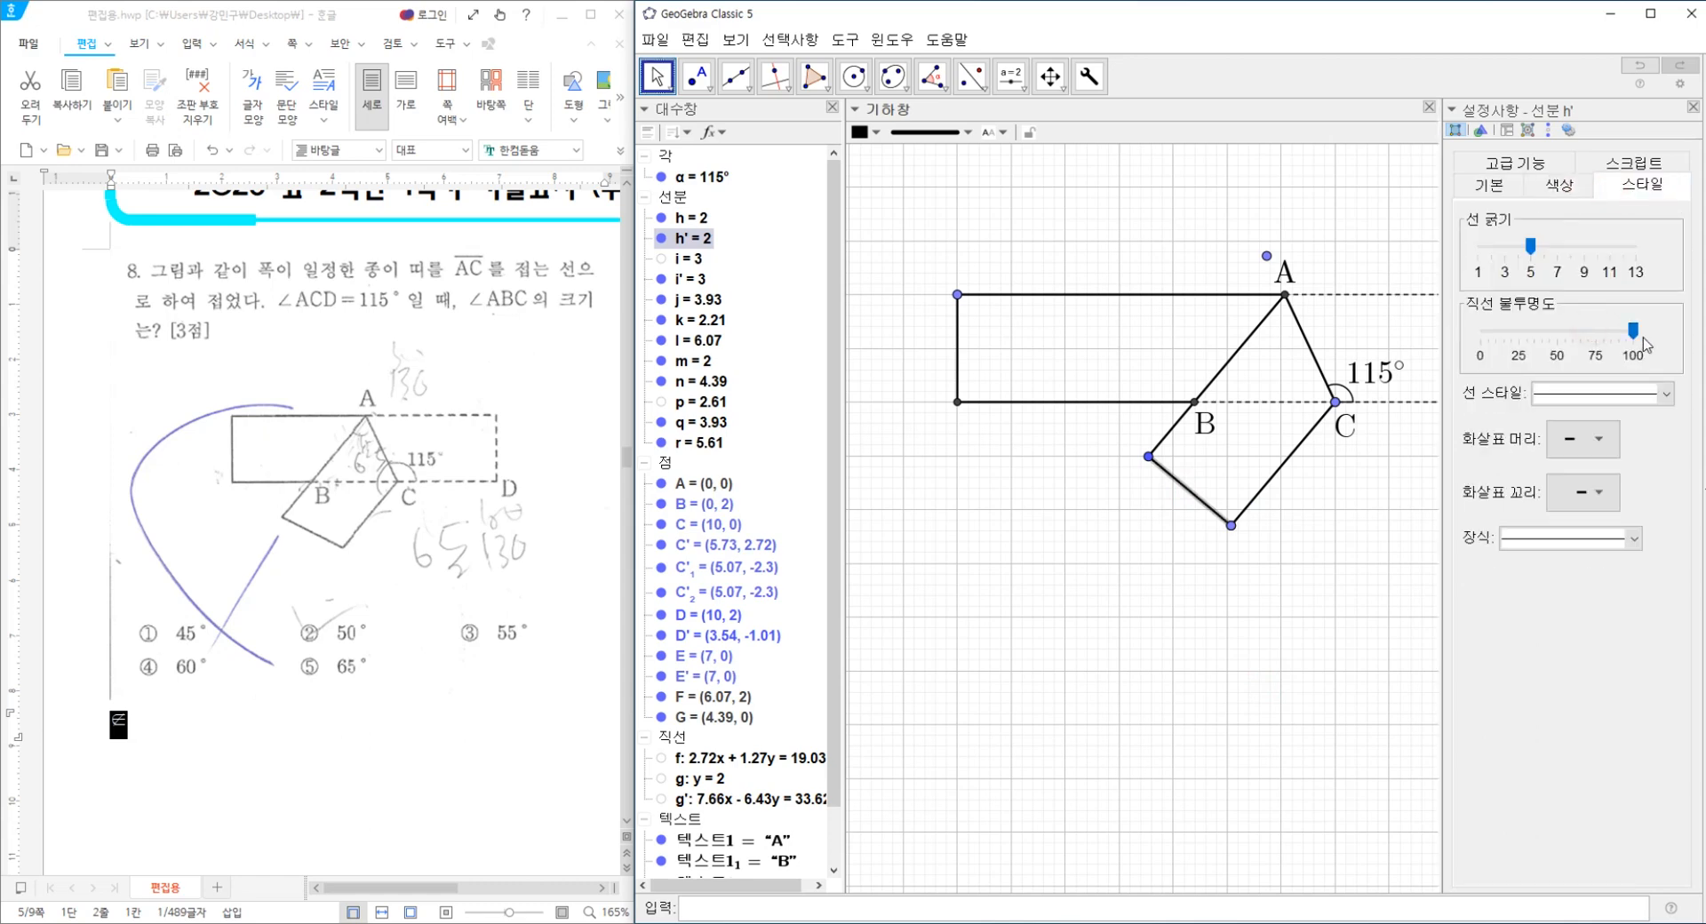
{"action": "left_click", "coordinate": [1695, 108]}
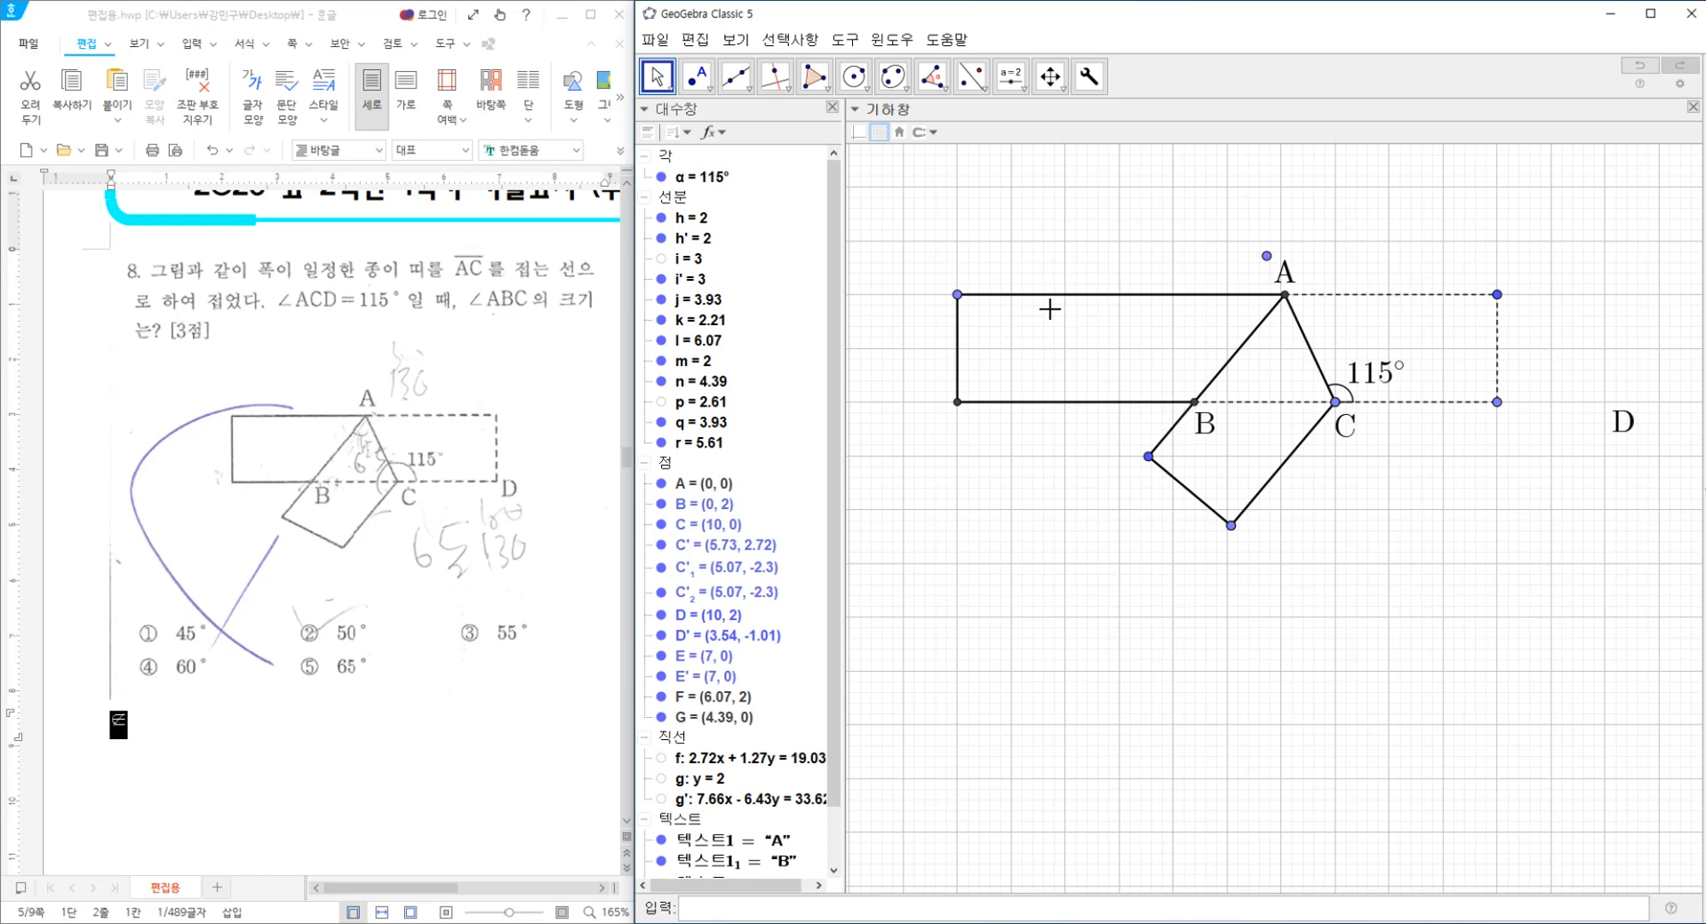
Draw a polygon over the solid unfolded strip through A, B and the strip's two outer corners.
{"action": "left_click", "coordinate": [815, 84]}
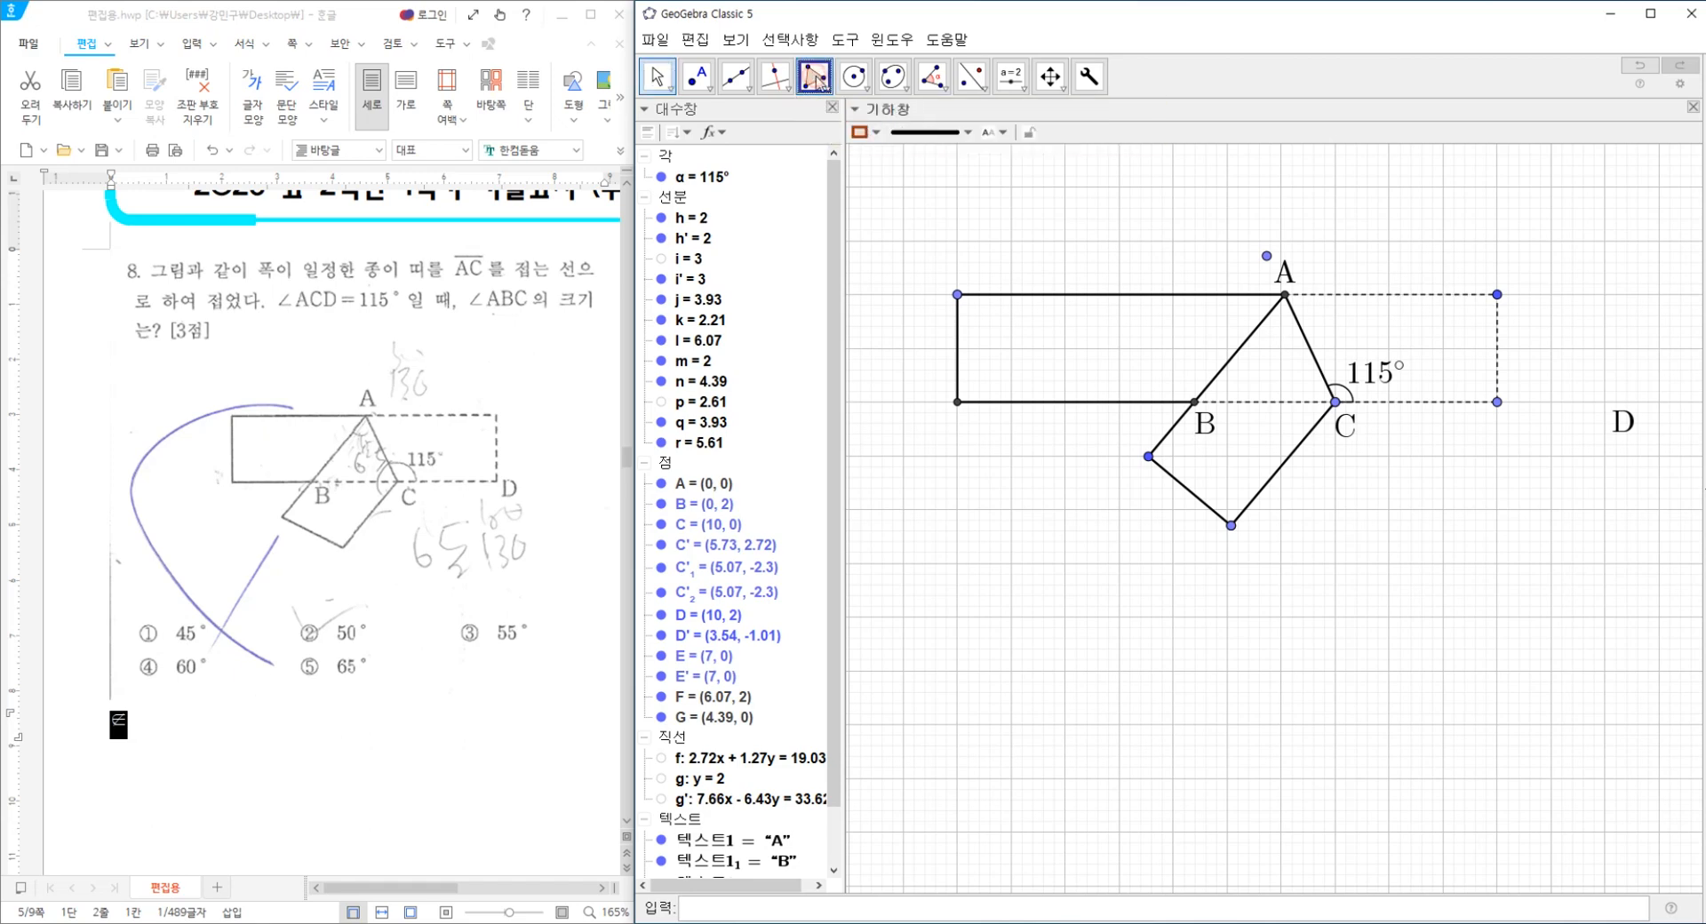
{"action": "left_click", "coordinate": [1284, 295]}
{"action": "left_click", "coordinate": [1194, 402]}
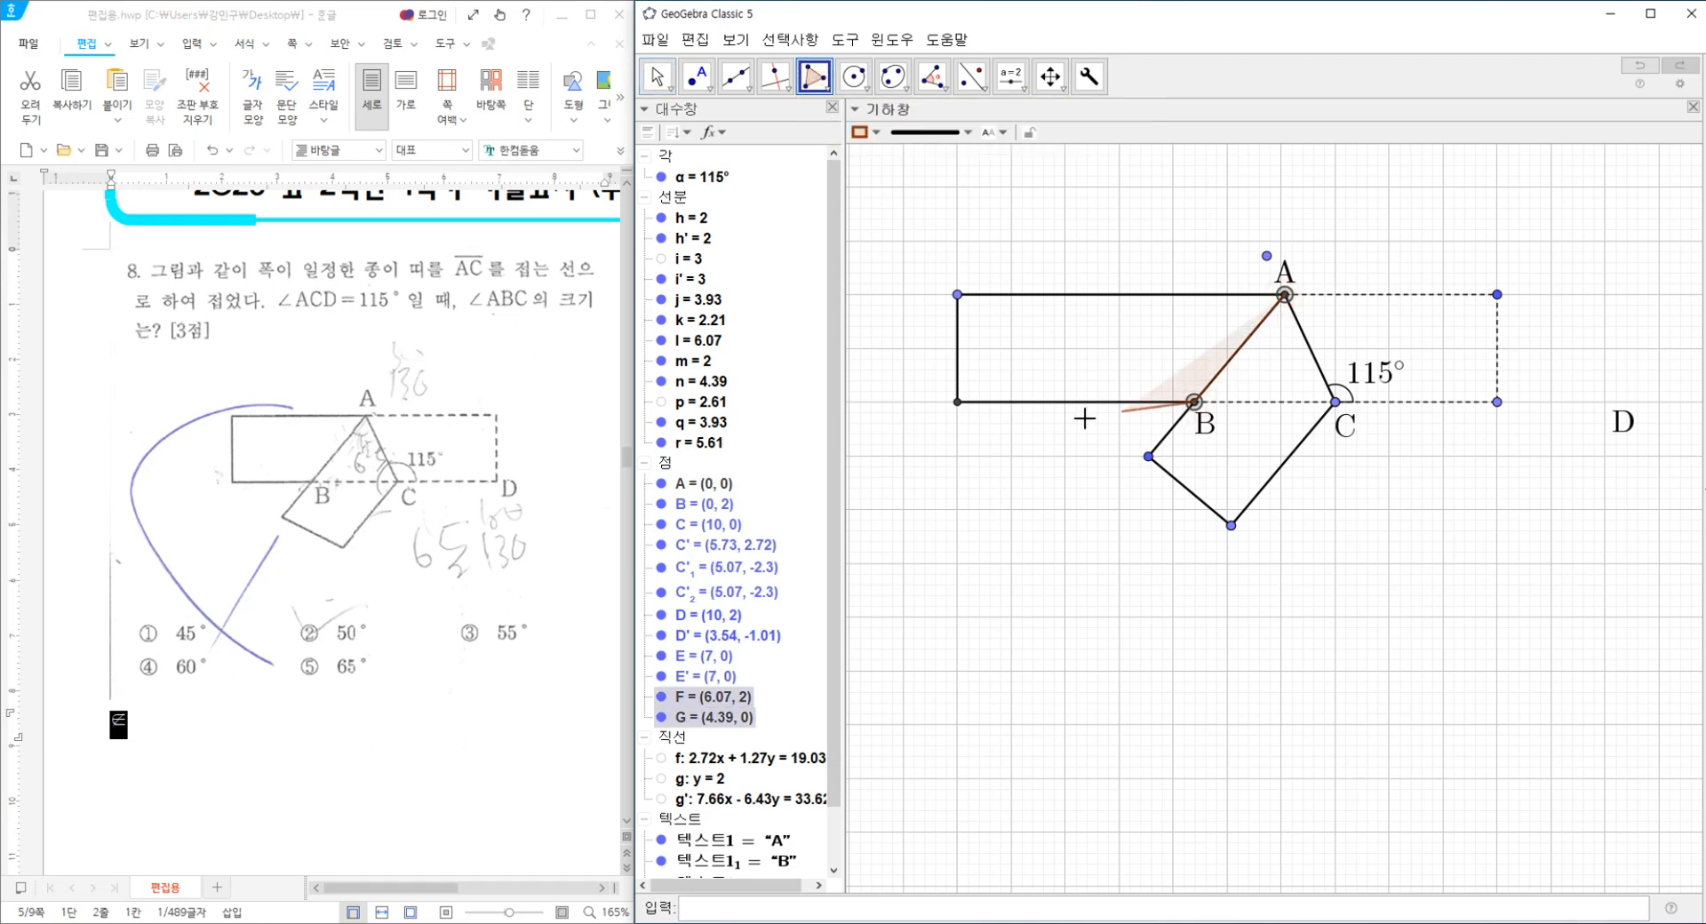
{"action": "left_click", "coordinate": [957, 401]}
{"action": "left_click", "coordinate": [957, 294]}
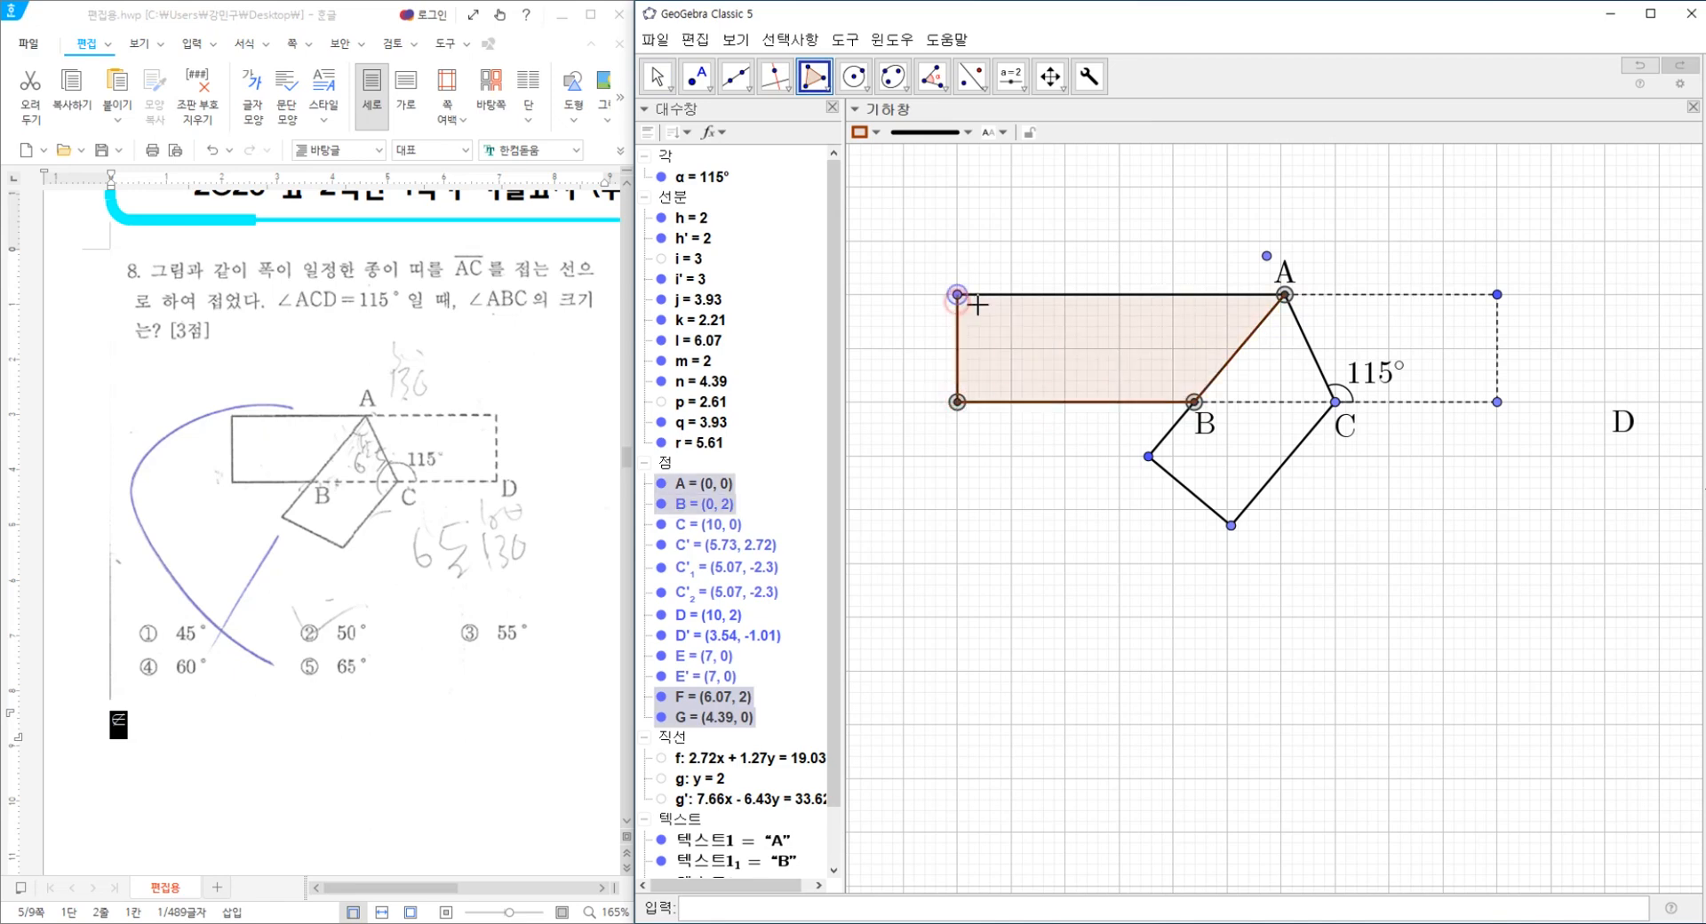
{"action": "left_click", "coordinate": [1283, 295]}
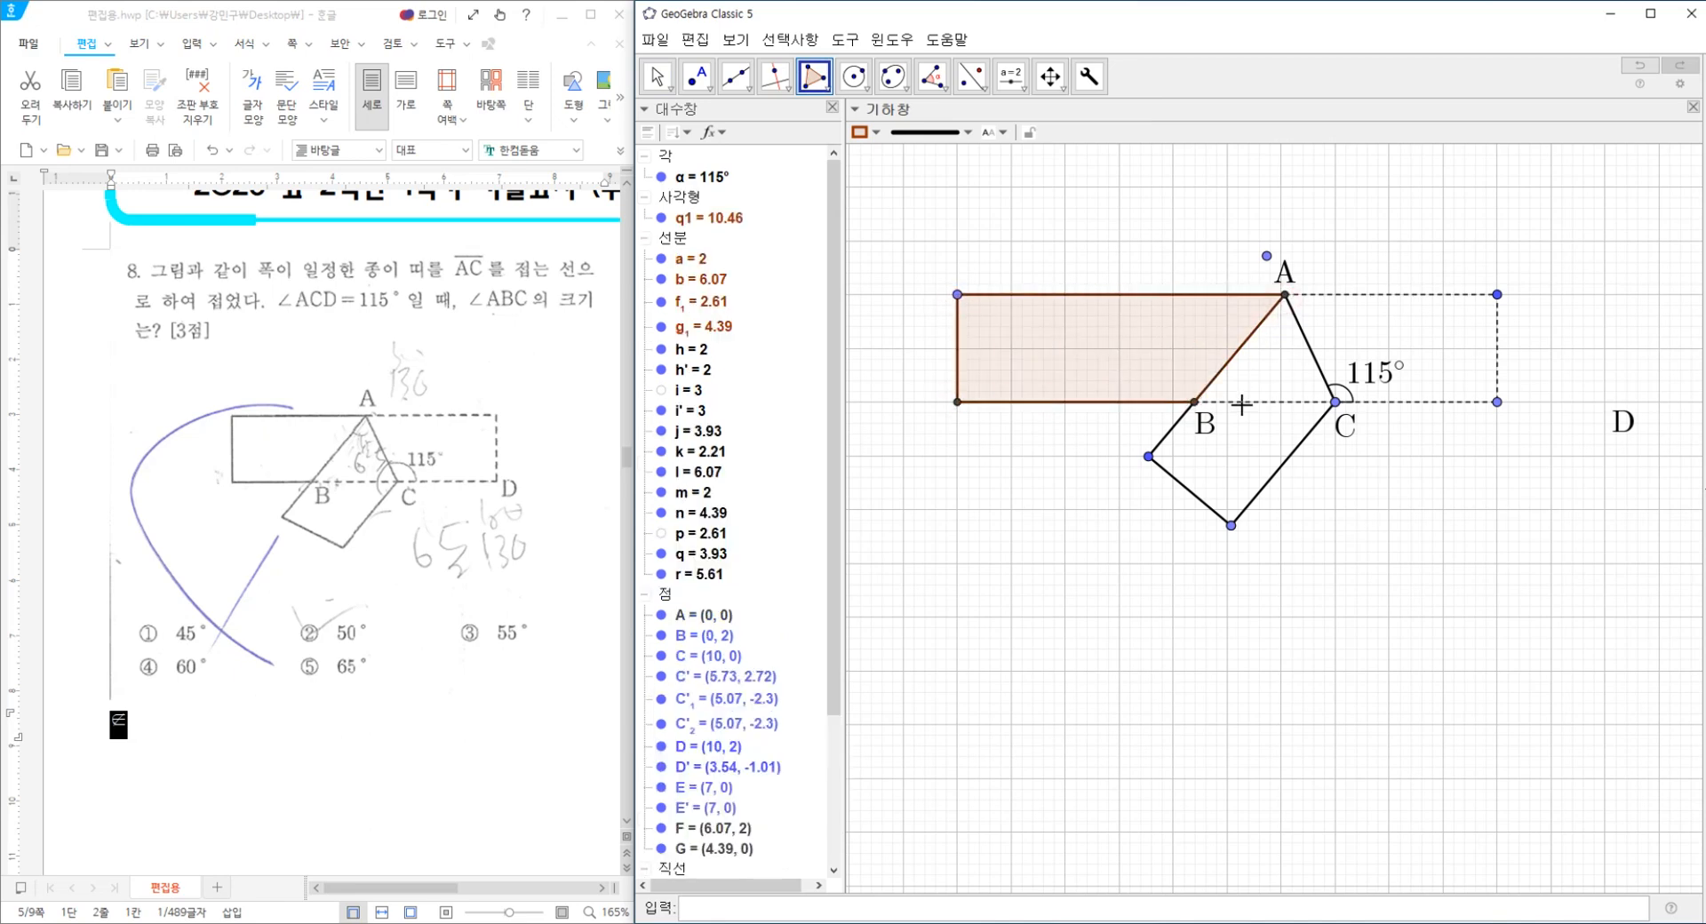
Style the unfolded strip's polygon with line thickness 0, line opacity 0 and a black fill at 25 opacity.
{"action": "right_click", "coordinate": [1074, 346]}
{"action": "left_click", "coordinate": [1144, 524]}
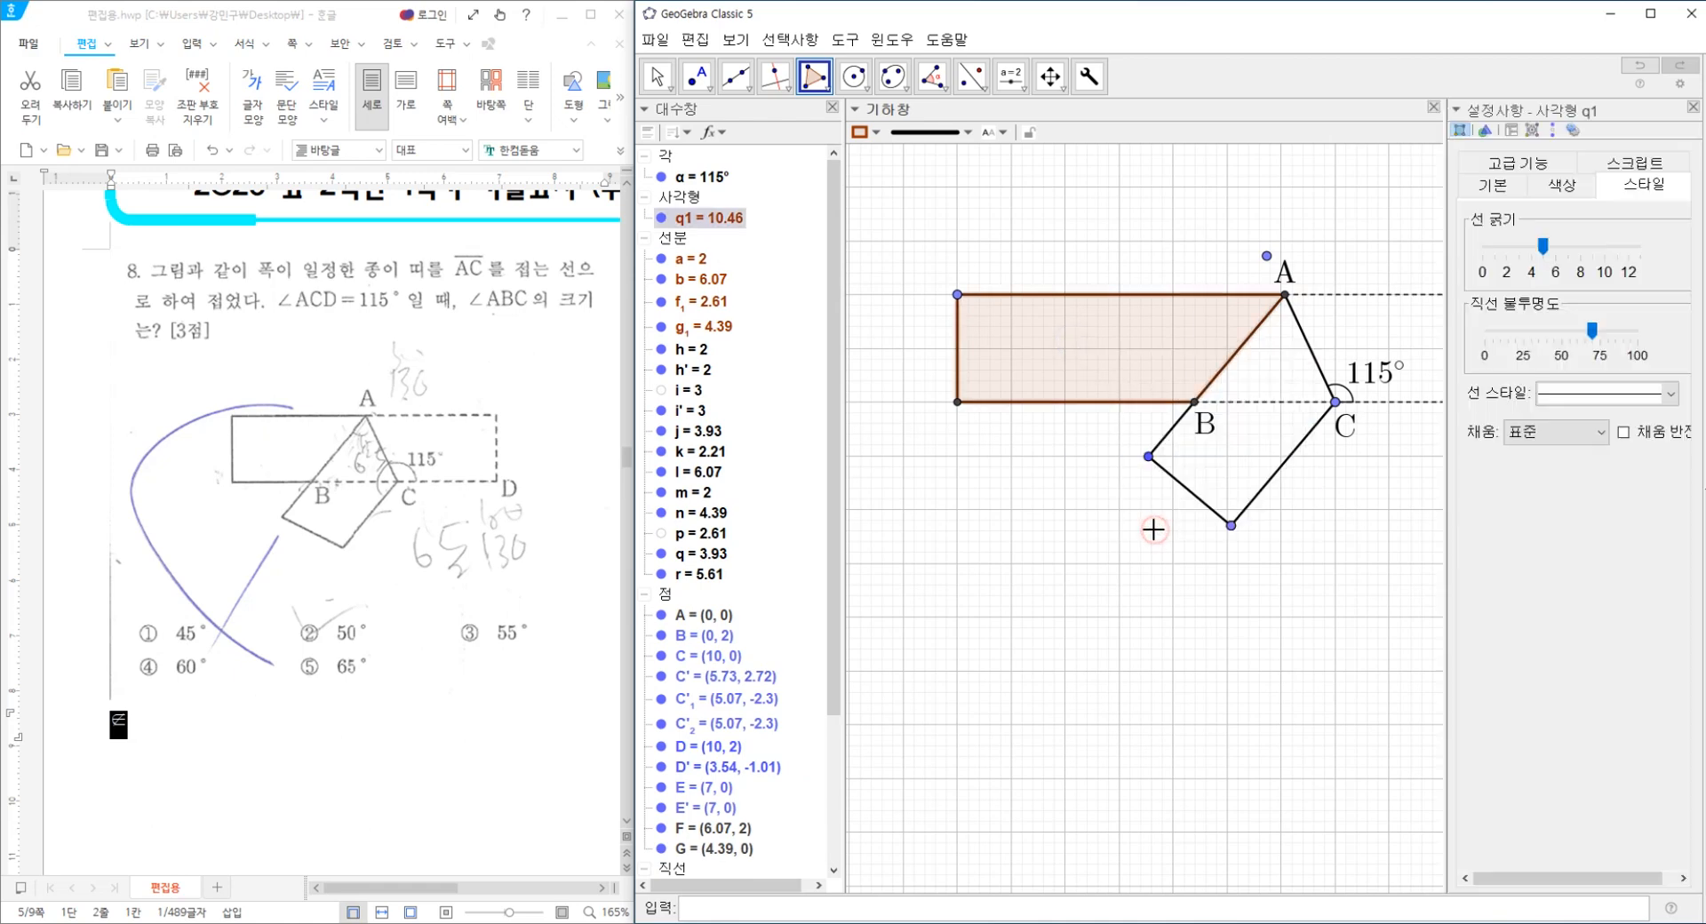
{"action": "left_click_drag", "start_coordinate": [1543, 247], "coordinate": [1482, 247]}
{"action": "left_click", "coordinate": [1590, 332]}
{"action": "left_click_drag", "start_coordinate": [1590, 332], "coordinate": [1477, 355]}
{"action": "left_click", "coordinate": [1562, 184]}
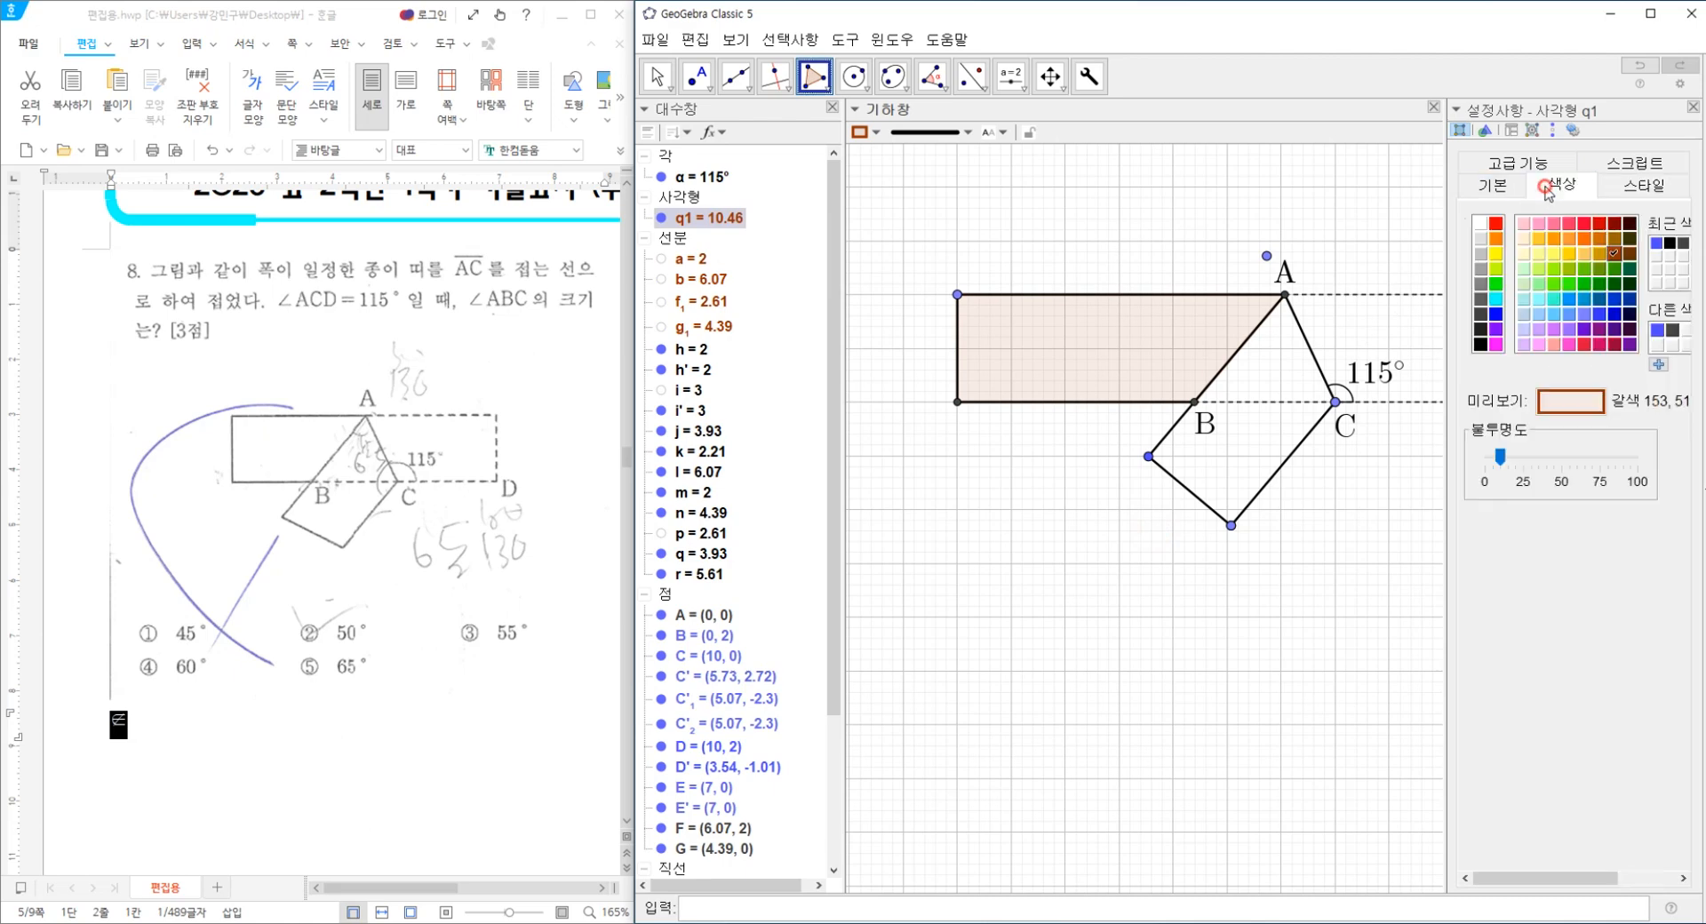
{"action": "left_click", "coordinate": [1479, 345]}
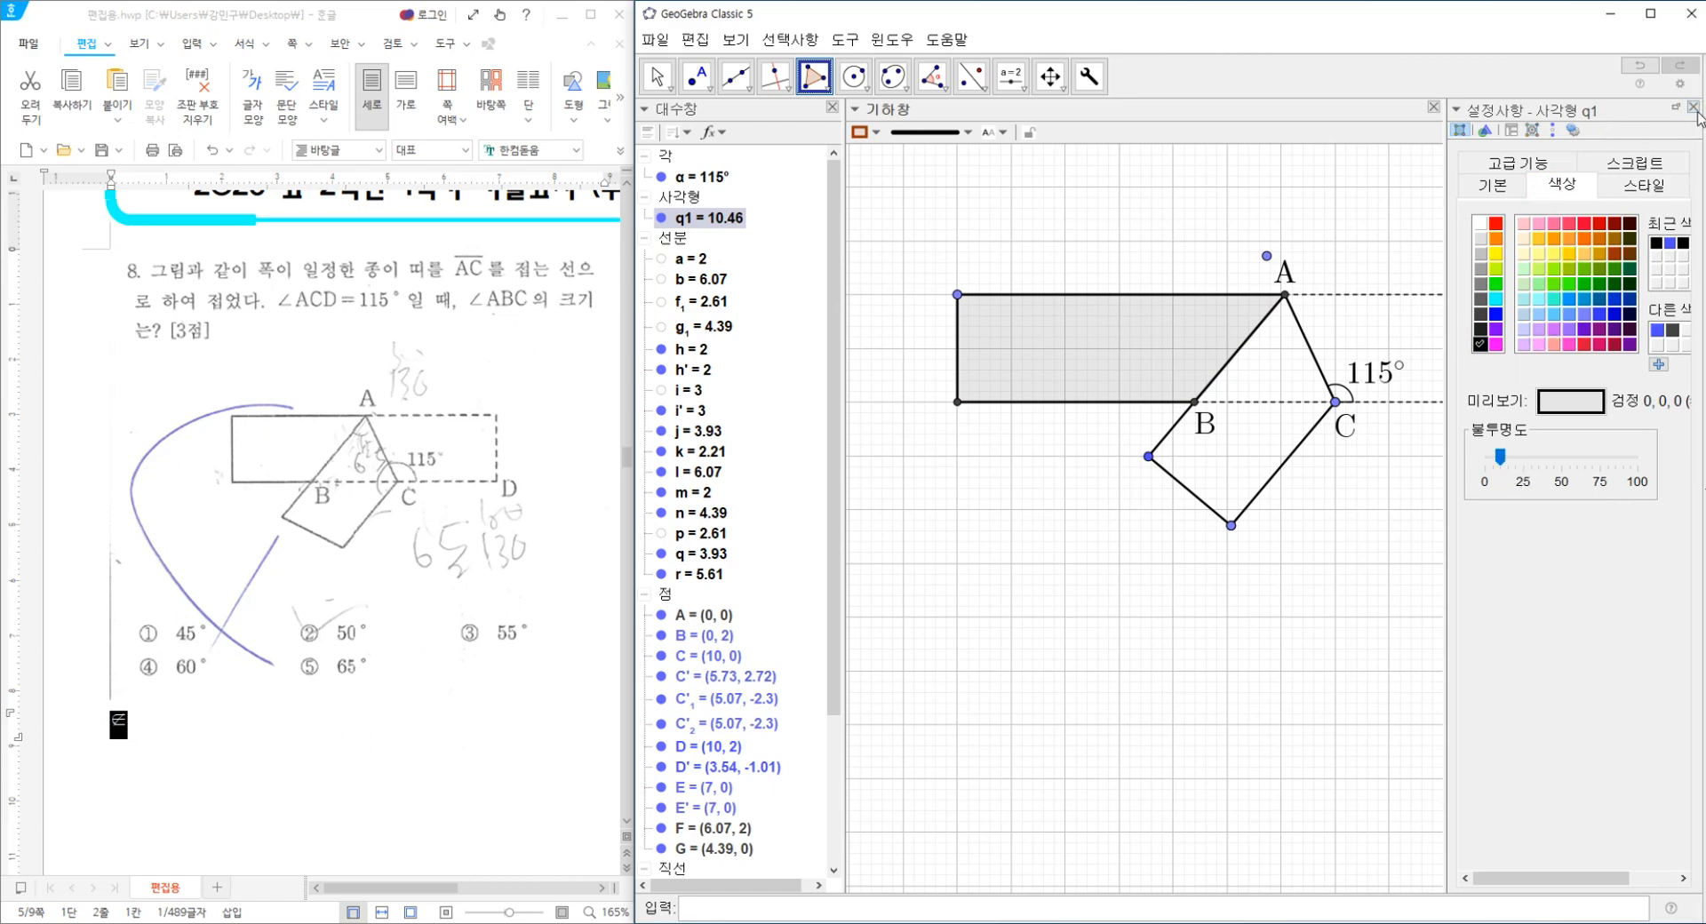
{"action": "mouse_move", "coordinate": [1502, 459]}
{"action": "left_mouse_down"}
{"action": "mouse_move", "coordinate": [1569, 457]}
{"action": "mouse_move", "coordinate": [1504, 471]}
{"action": "mouse_move", "coordinate": [1523, 471]}
{"action": "left_mouse_up"}
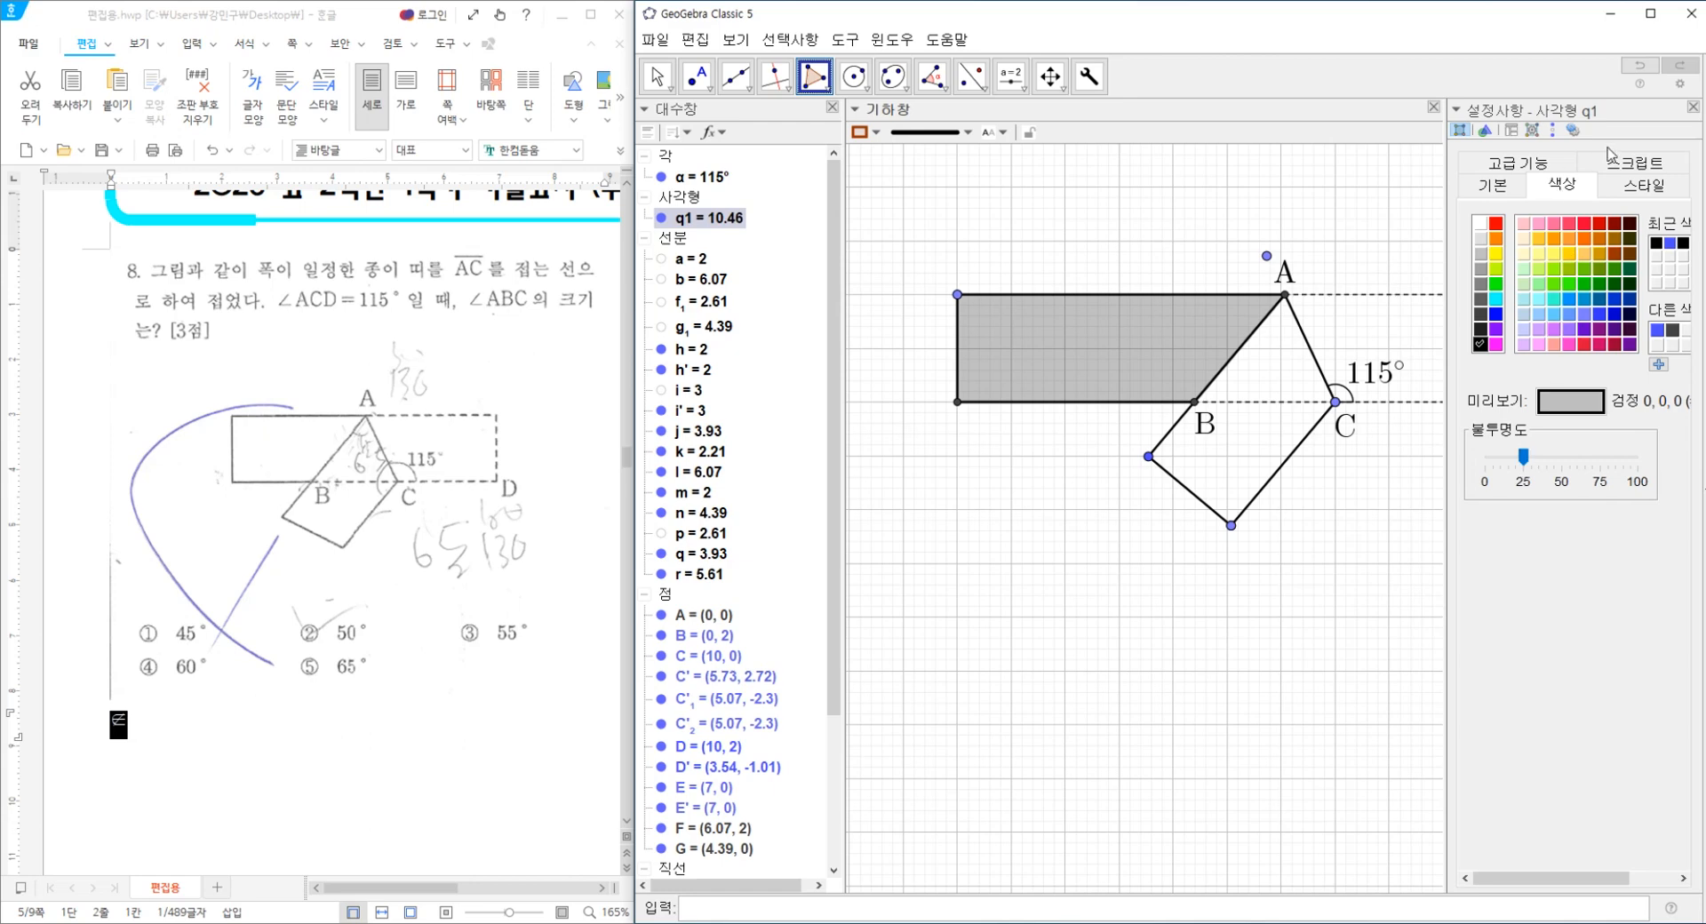
{"action": "left_click", "coordinate": [1693, 109]}
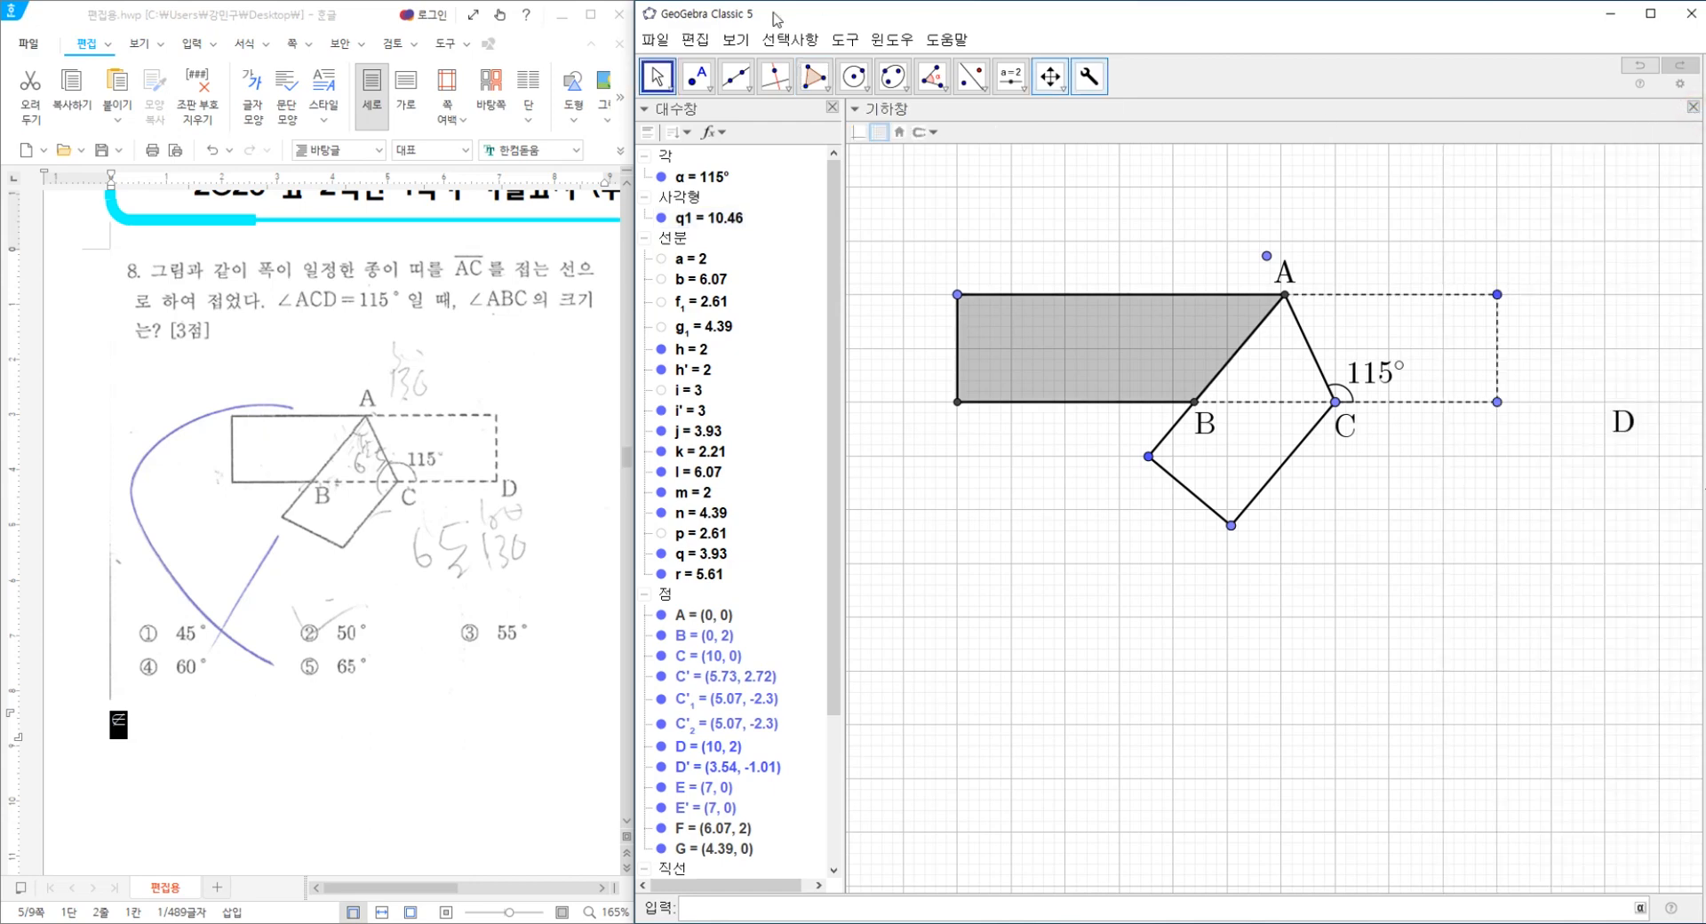
Draw a polygon over the folded flap through A, the flap's two lower corners and C.
{"action": "left_click", "coordinate": [813, 79]}
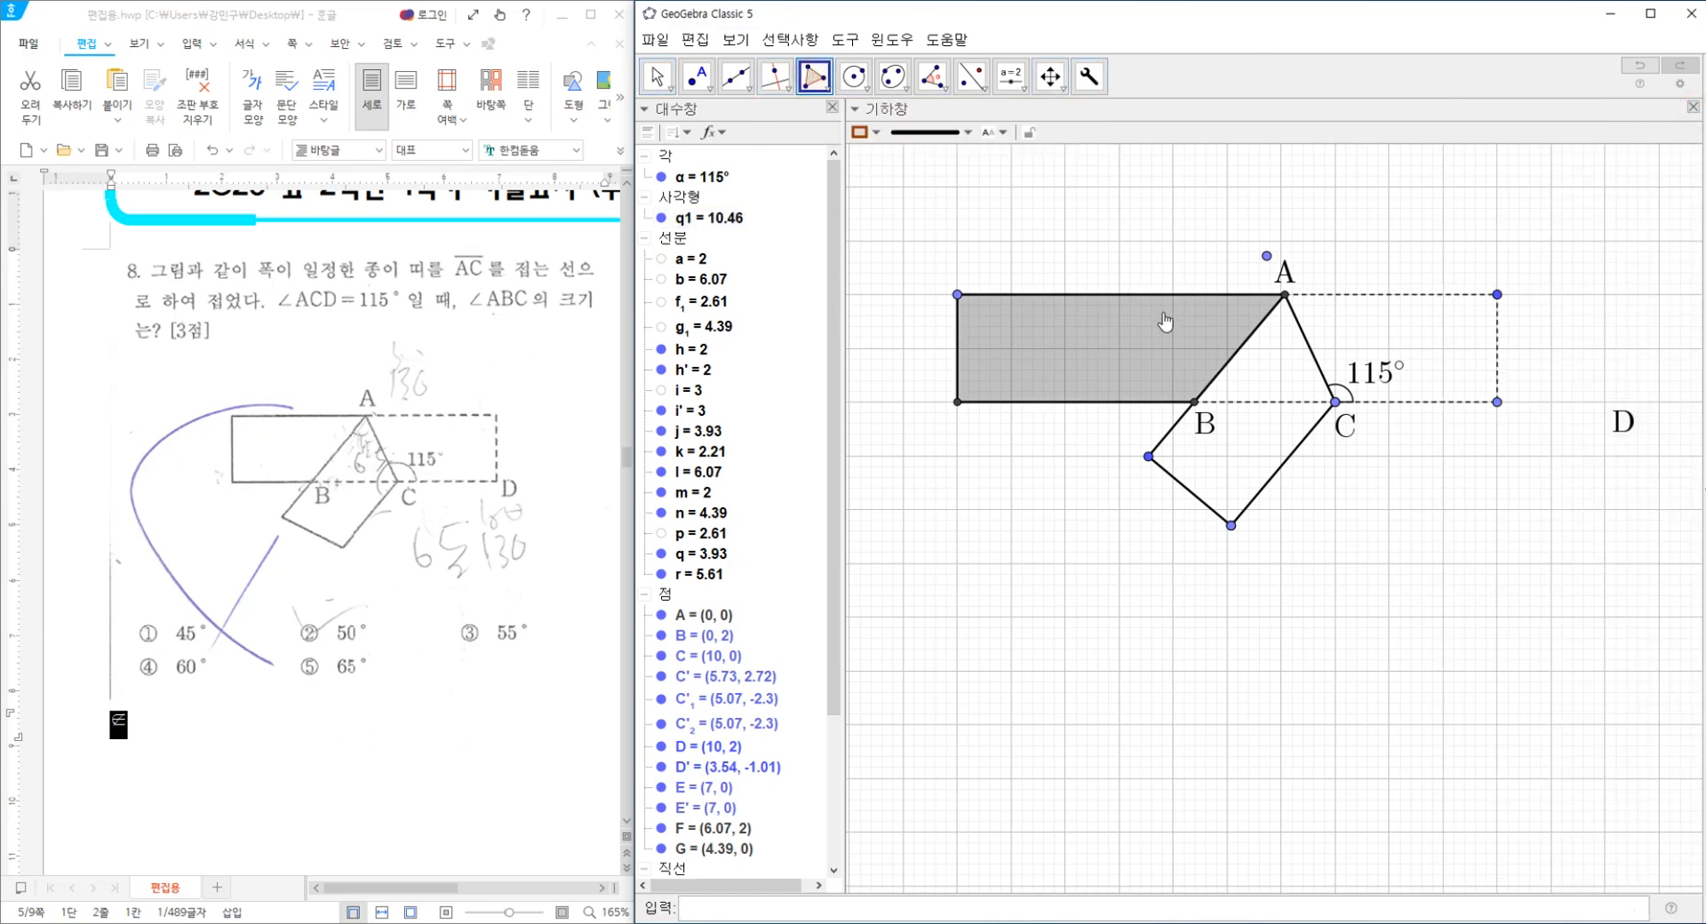
{"action": "left_click", "coordinate": [1285, 295]}
{"action": "left_click", "coordinate": [1148, 456]}
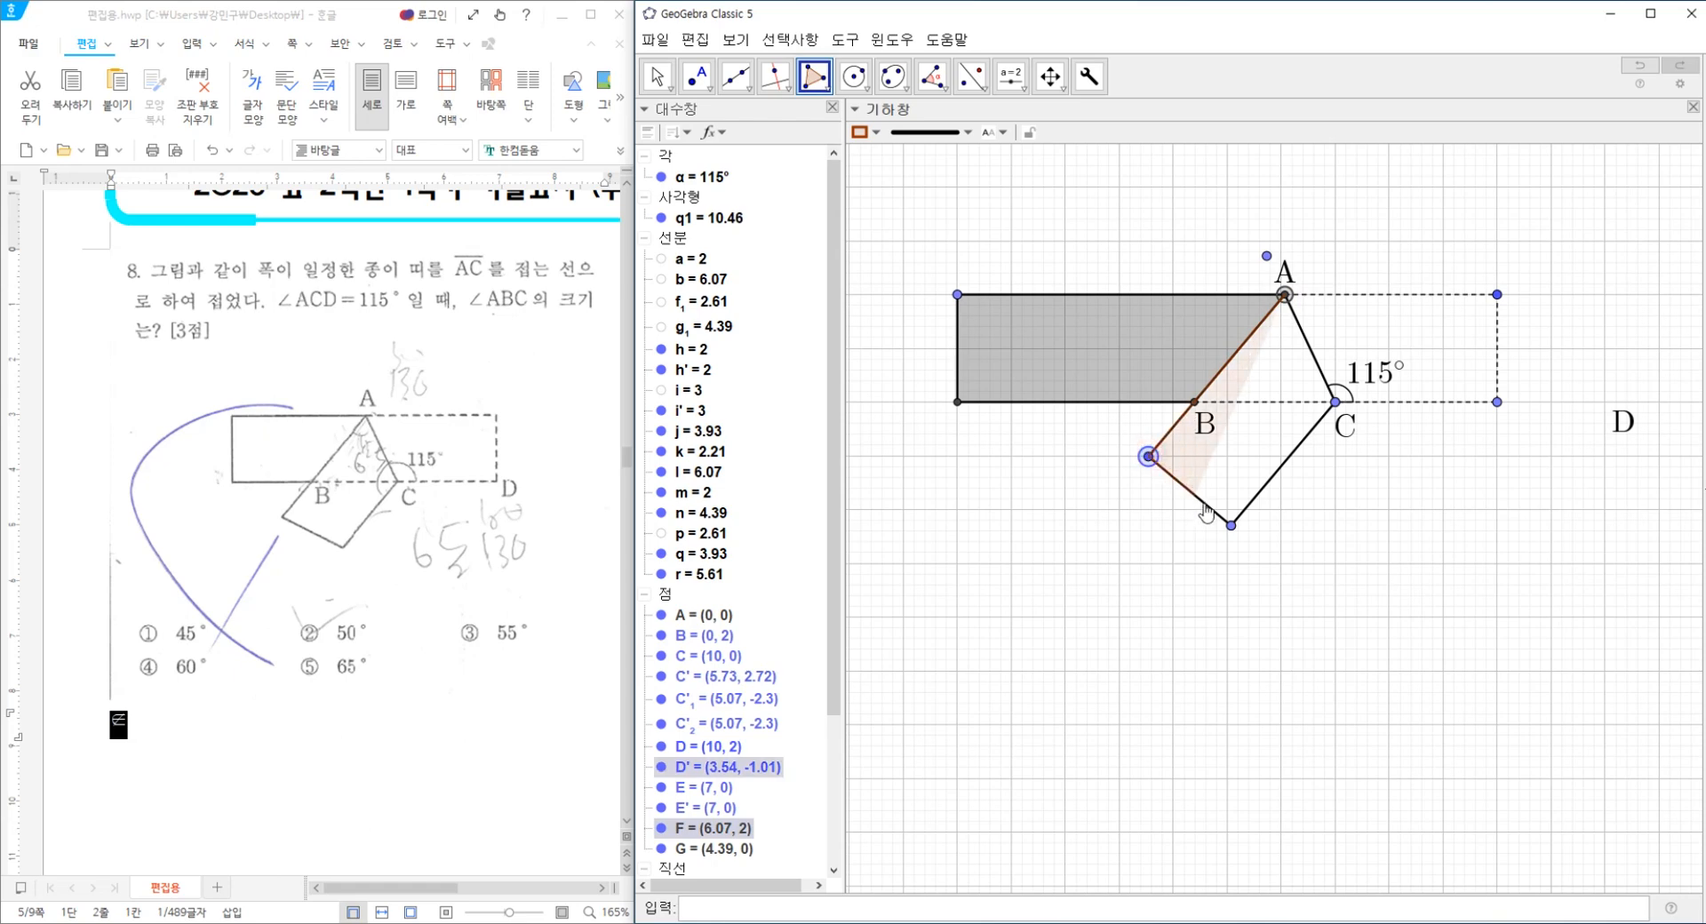
{"action": "left_click", "coordinate": [1229, 524]}
{"action": "left_click", "coordinate": [1335, 402]}
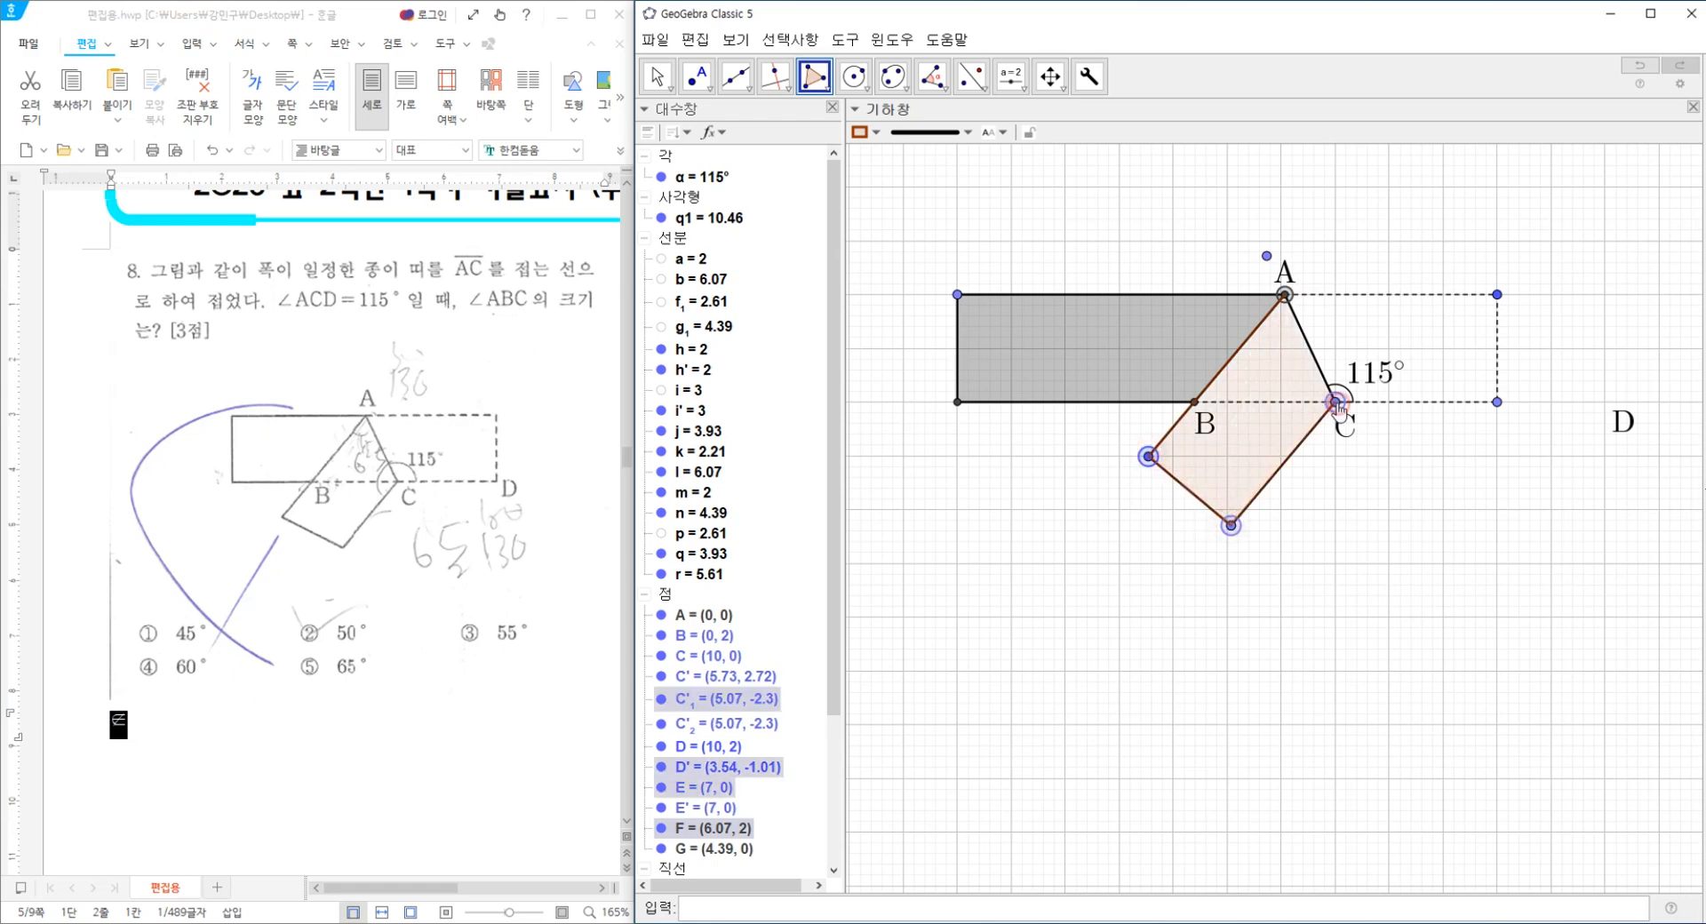
{"action": "left_click", "coordinate": [1285, 297]}
Style the folded flap's polygon with a black fill at 50 opacity, line thickness 0 and line opacity 0.
{"action": "right_click", "coordinate": [1288, 368]}
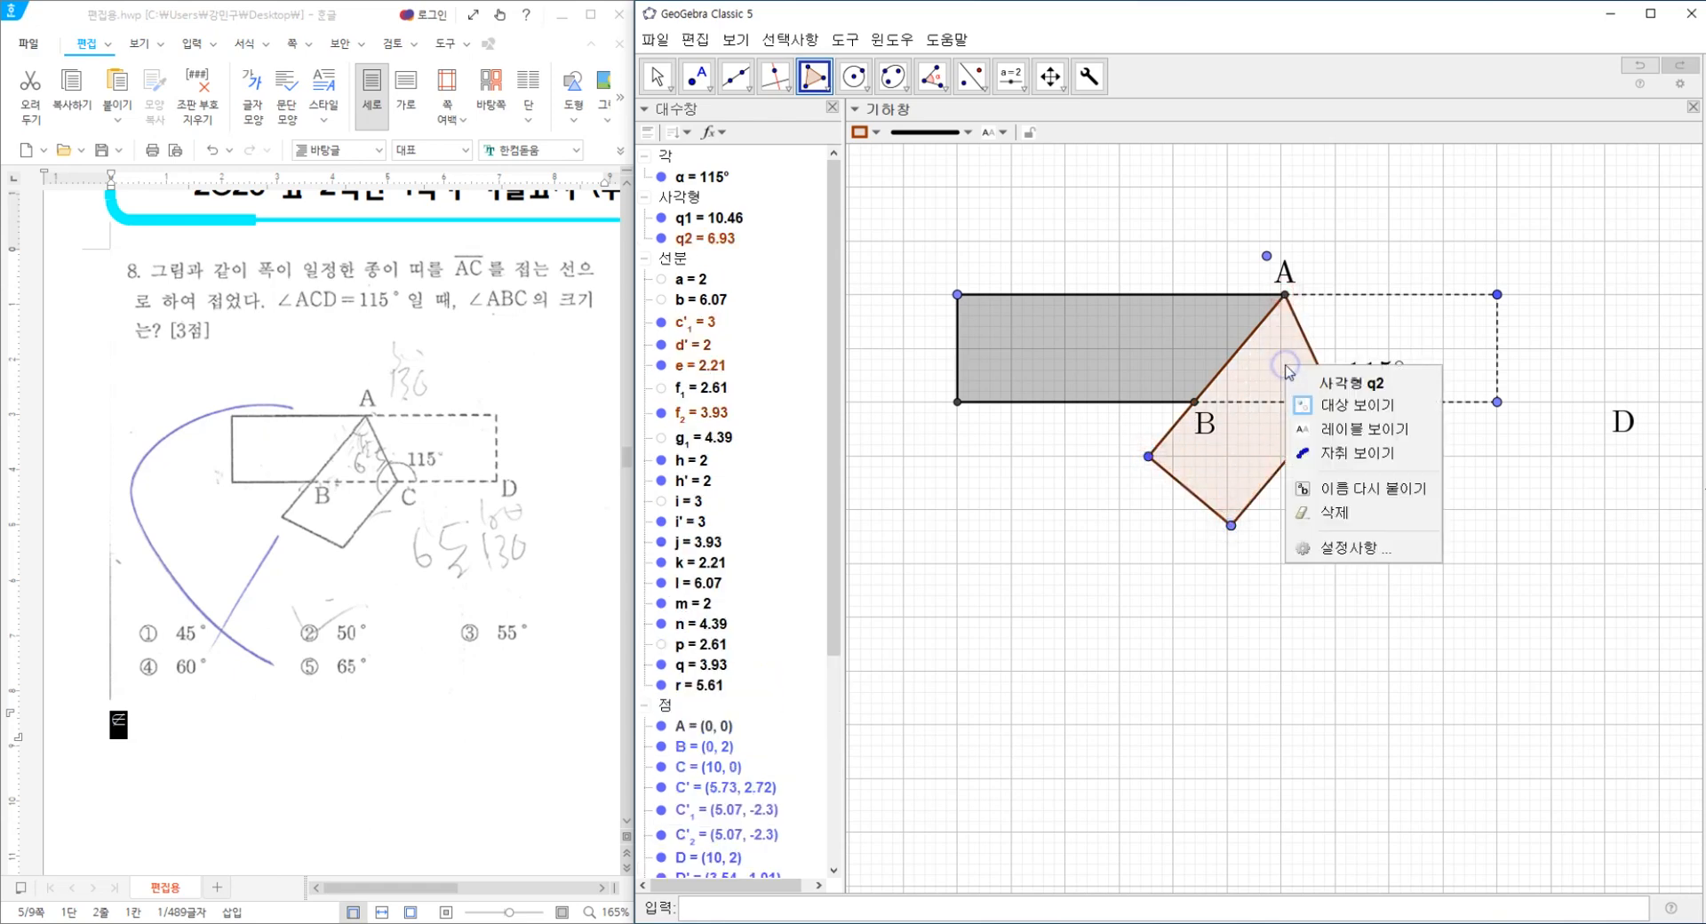
{"action": "left_click", "coordinate": [1342, 548]}
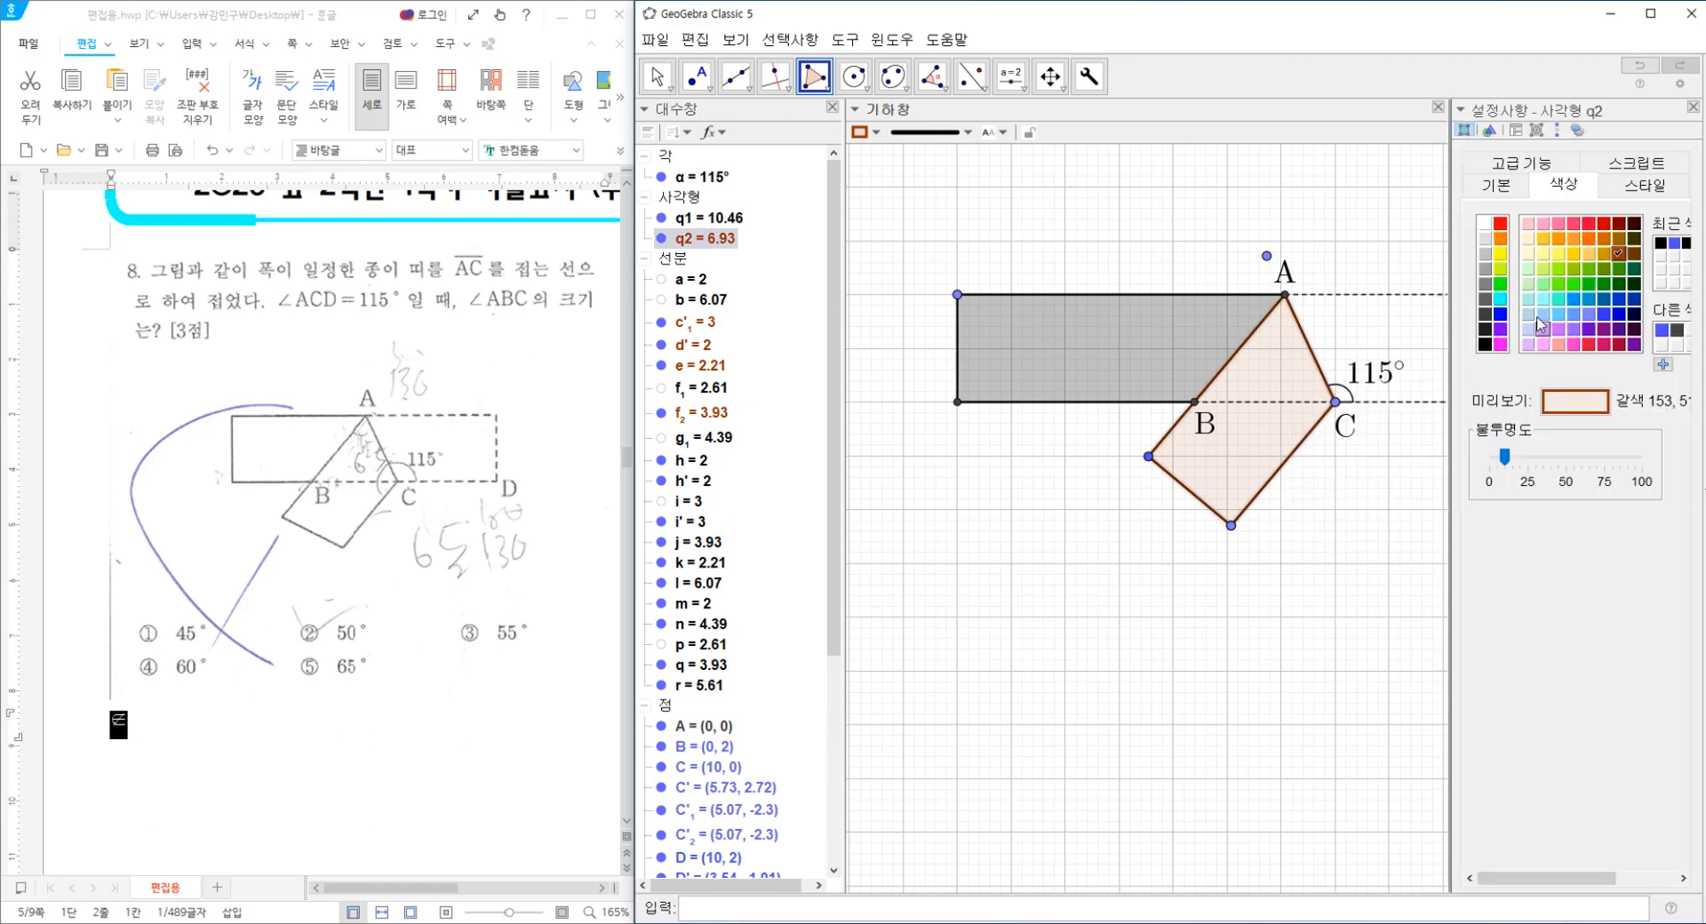
{"action": "left_click", "coordinate": [1485, 344]}
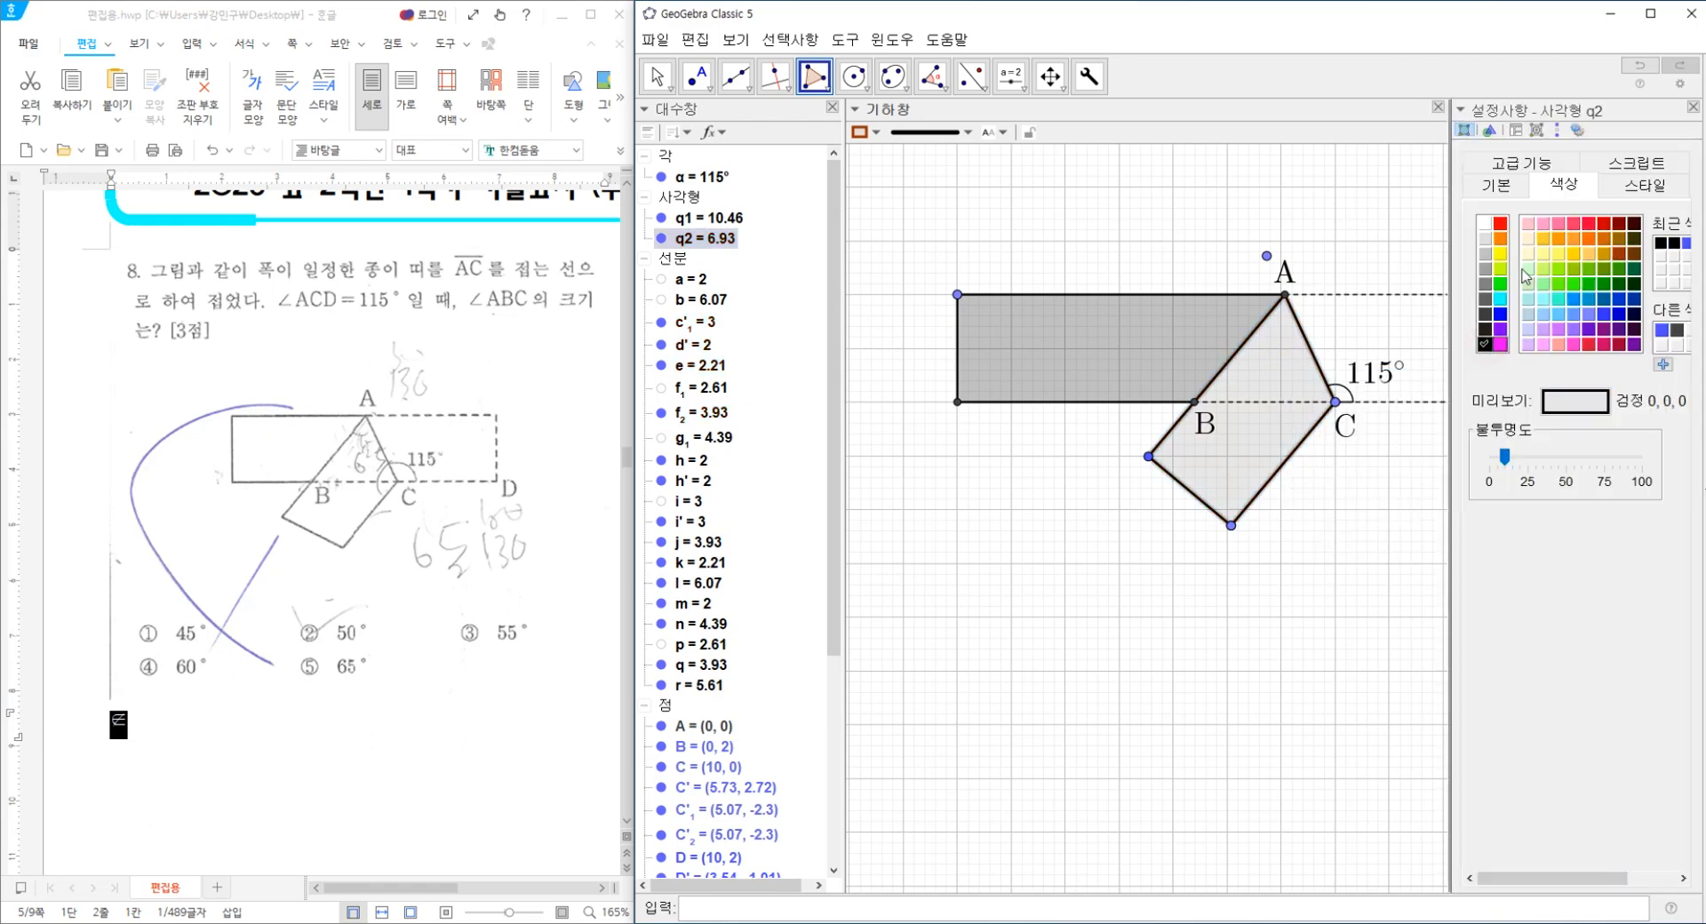
{"action": "left_click_drag", "start_coordinate": [1504, 458], "coordinate": [1565, 457]}
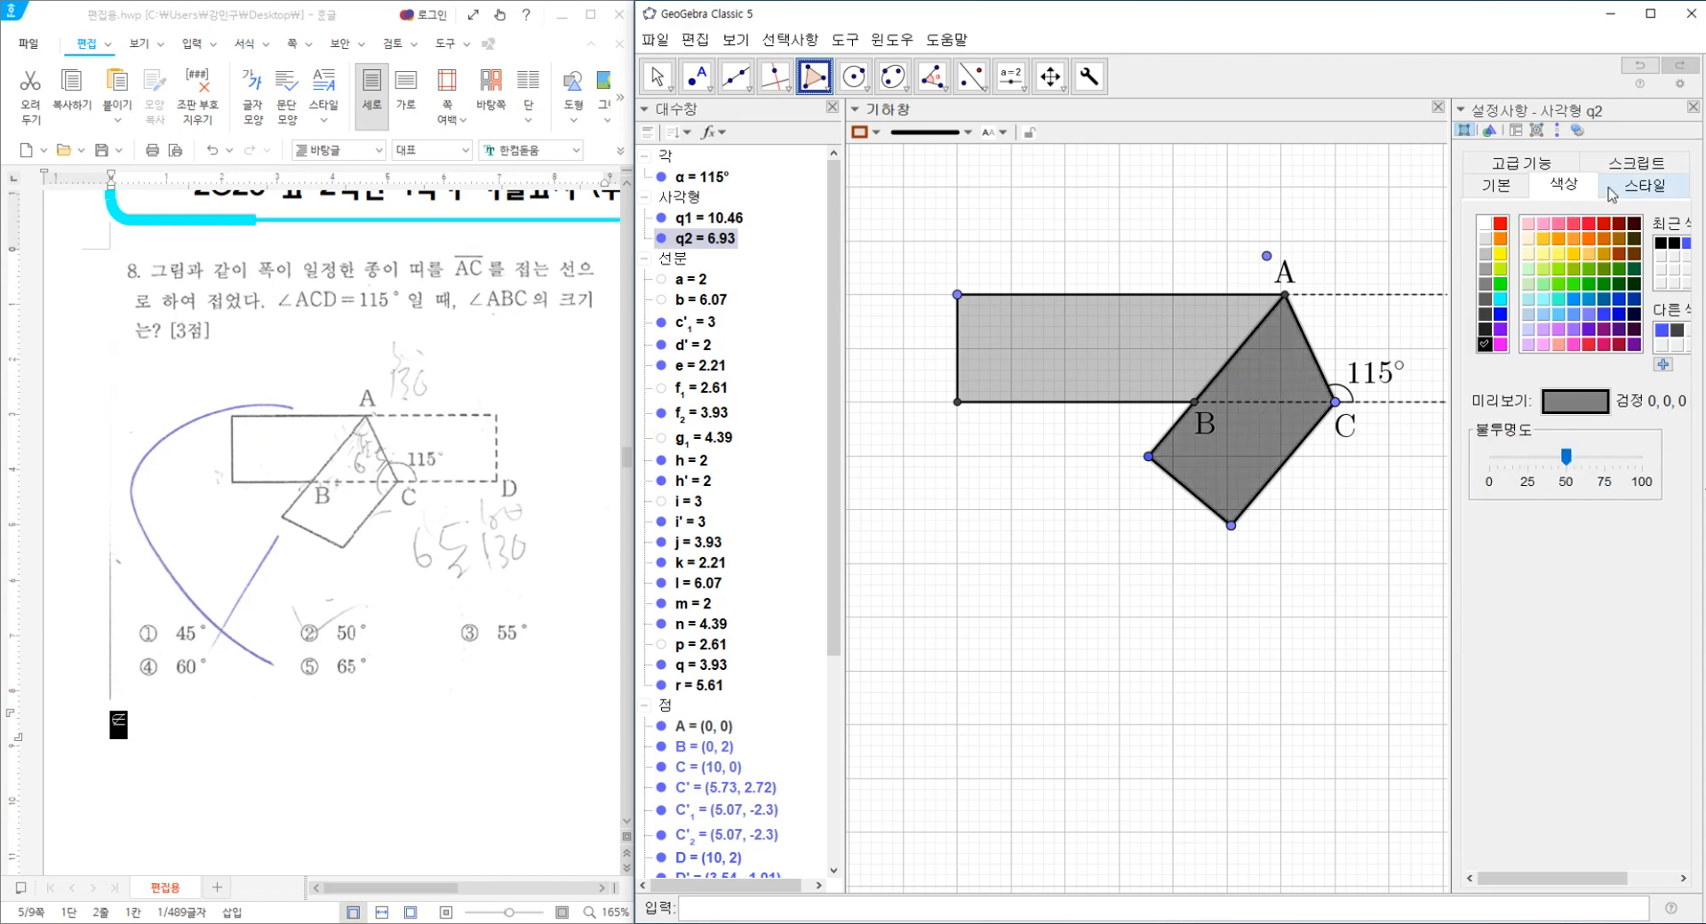
{"action": "left_click", "coordinate": [1643, 185]}
{"action": "left_click_drag", "start_coordinate": [1550, 251], "coordinate": [1486, 243]}
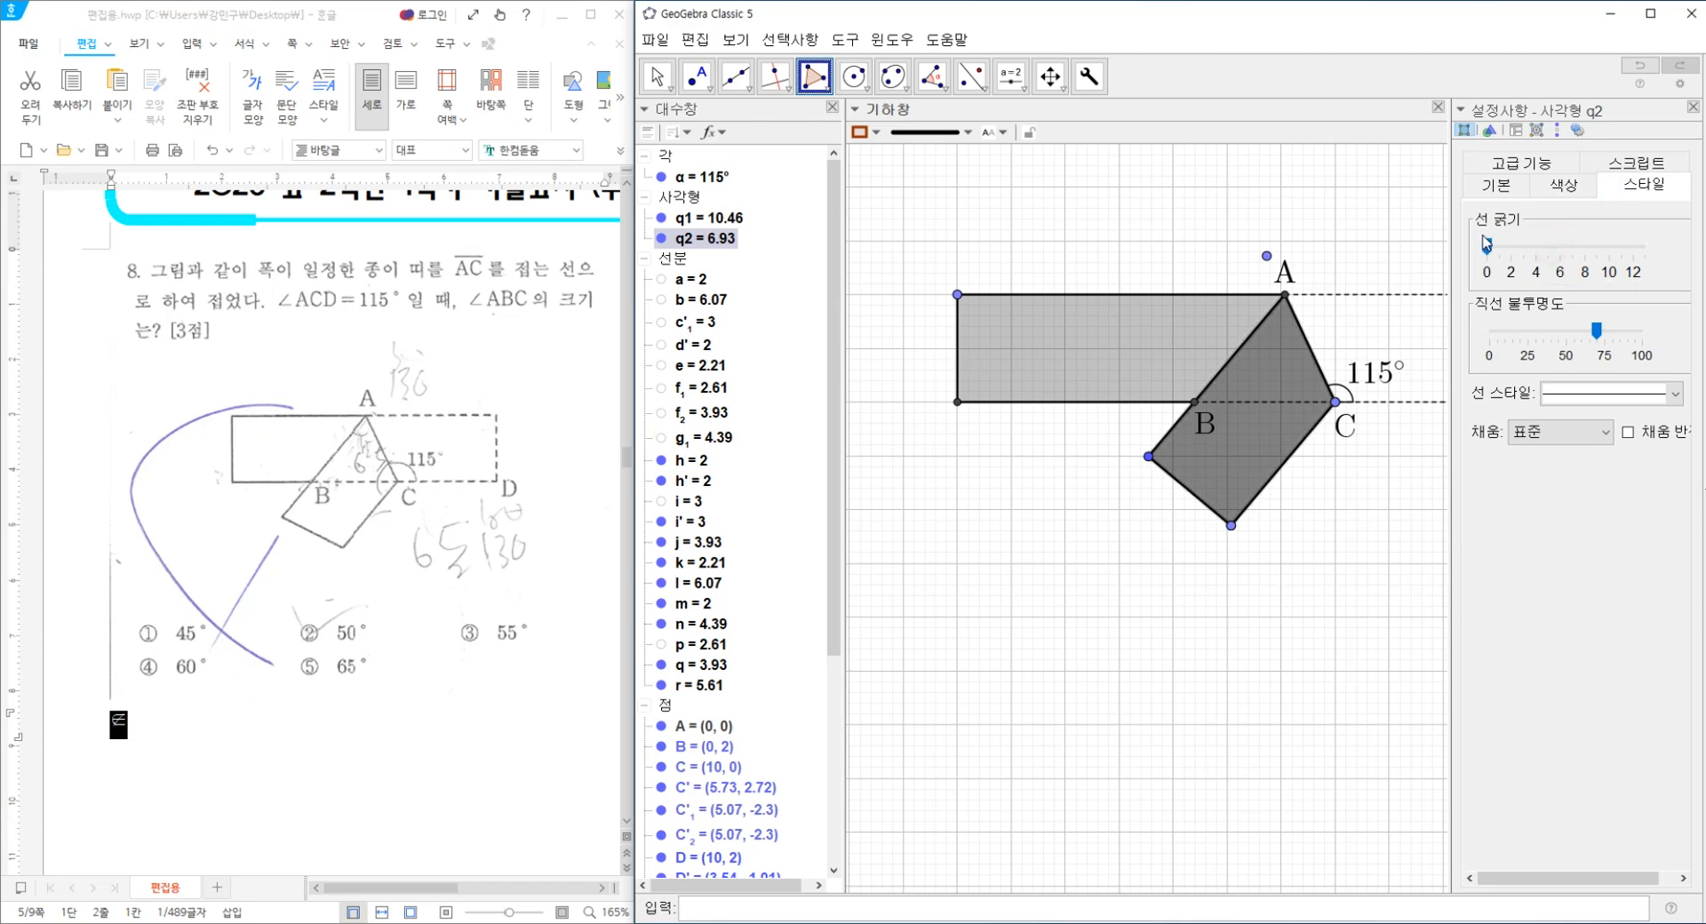
{"action": "left_click_drag", "start_coordinate": [1596, 333], "coordinate": [1489, 331]}
{"action": "left_click", "coordinate": [1694, 109]}
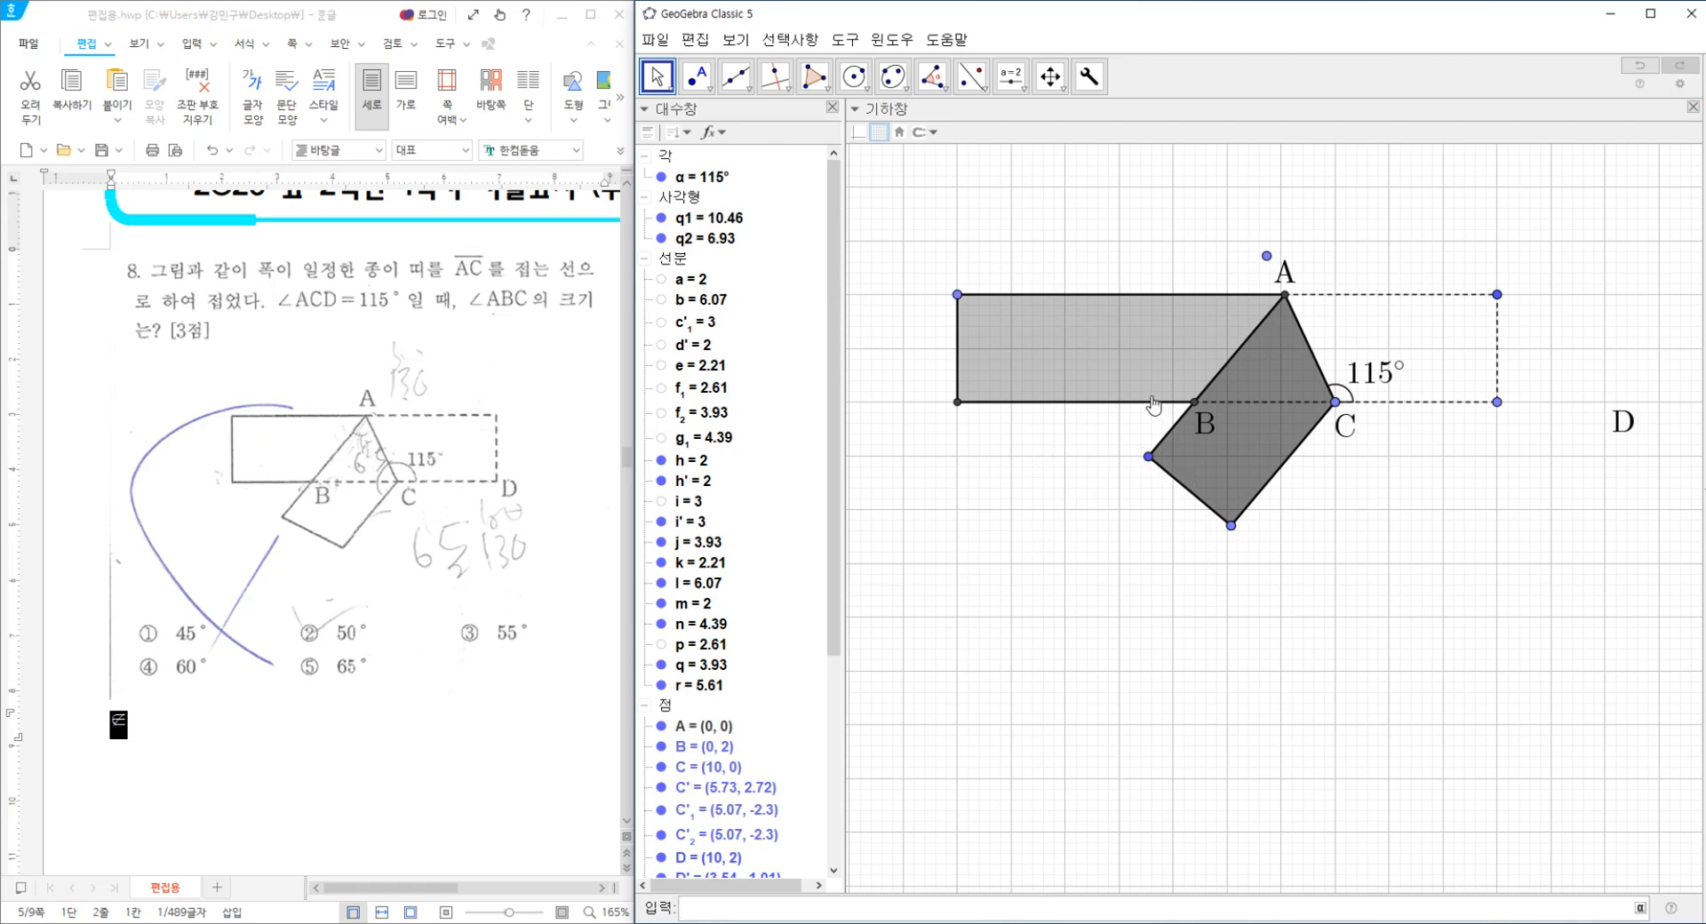
Hide all the points of the figure together as a group.
{"action": "left_click", "coordinate": [652, 76]}
{"action": "left_click", "coordinate": [1058, 546]}
{"action": "left_click", "coordinate": [958, 402]}
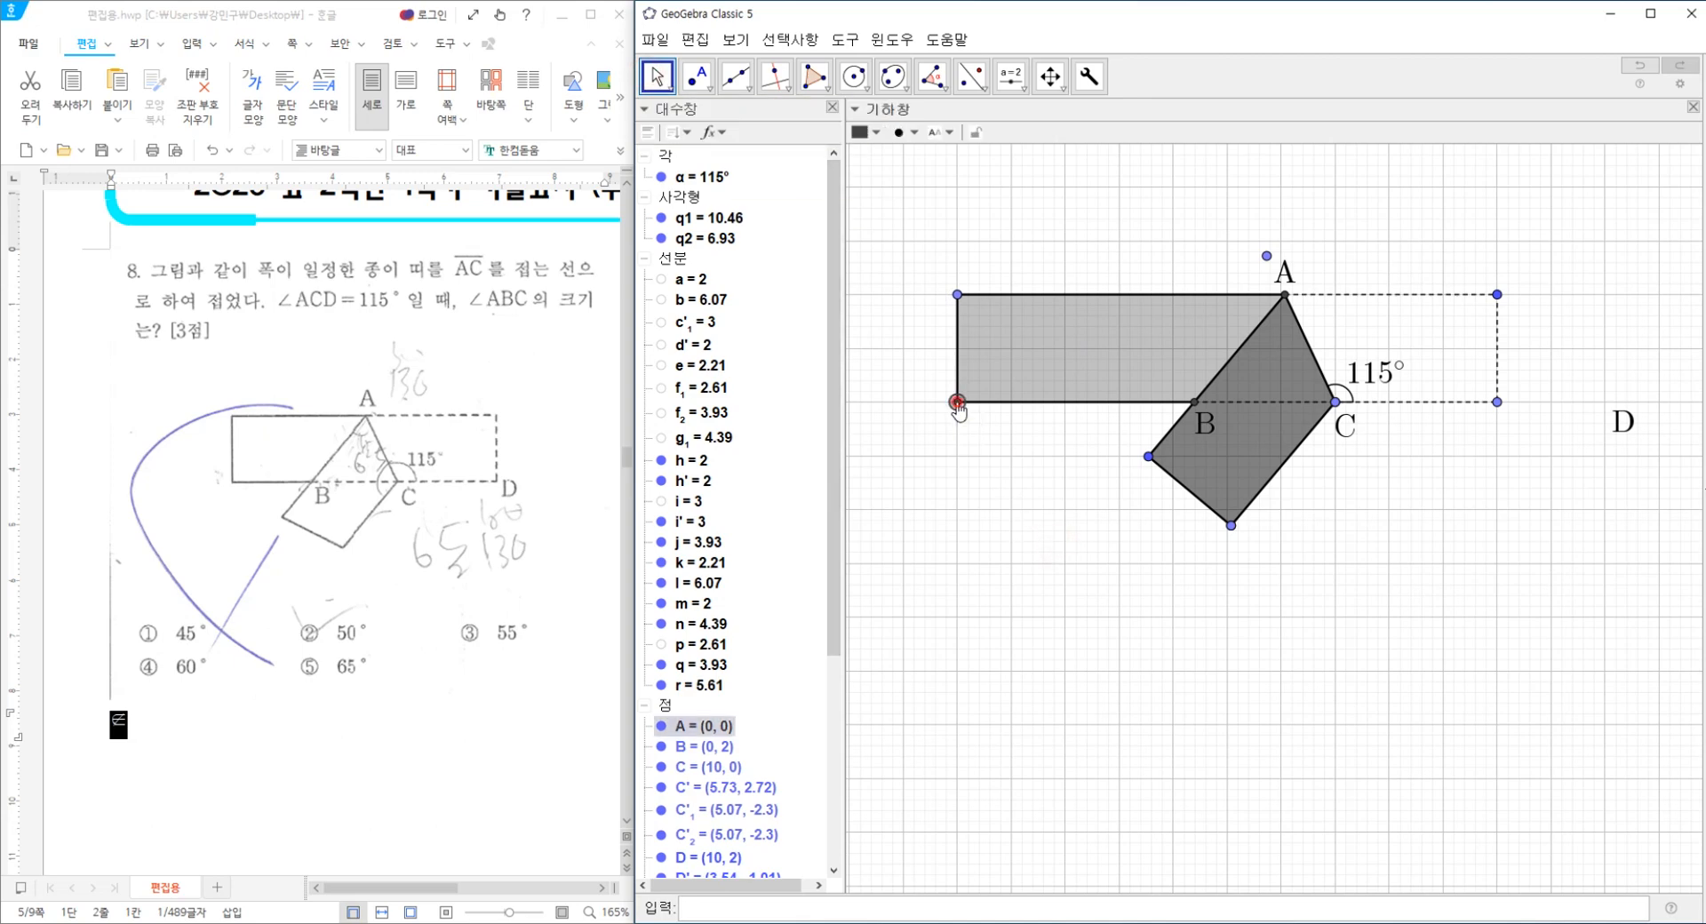
{"action": "left_click", "coordinate": [957, 297]}
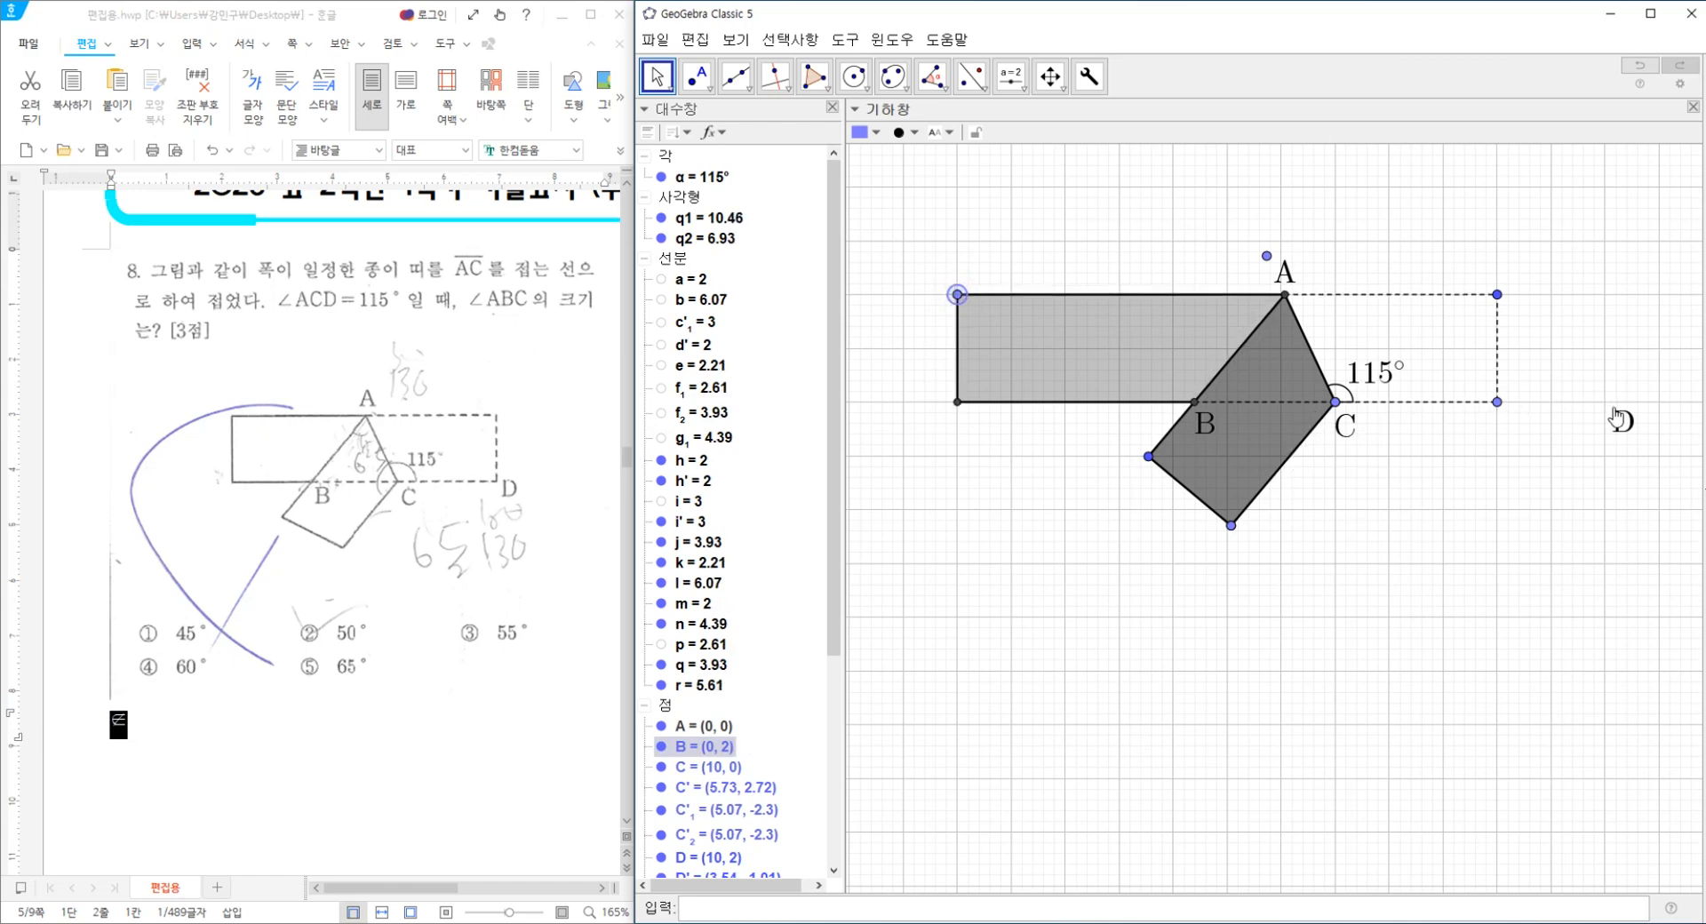
{"action": "left_click", "coordinate": [1176, 145]}
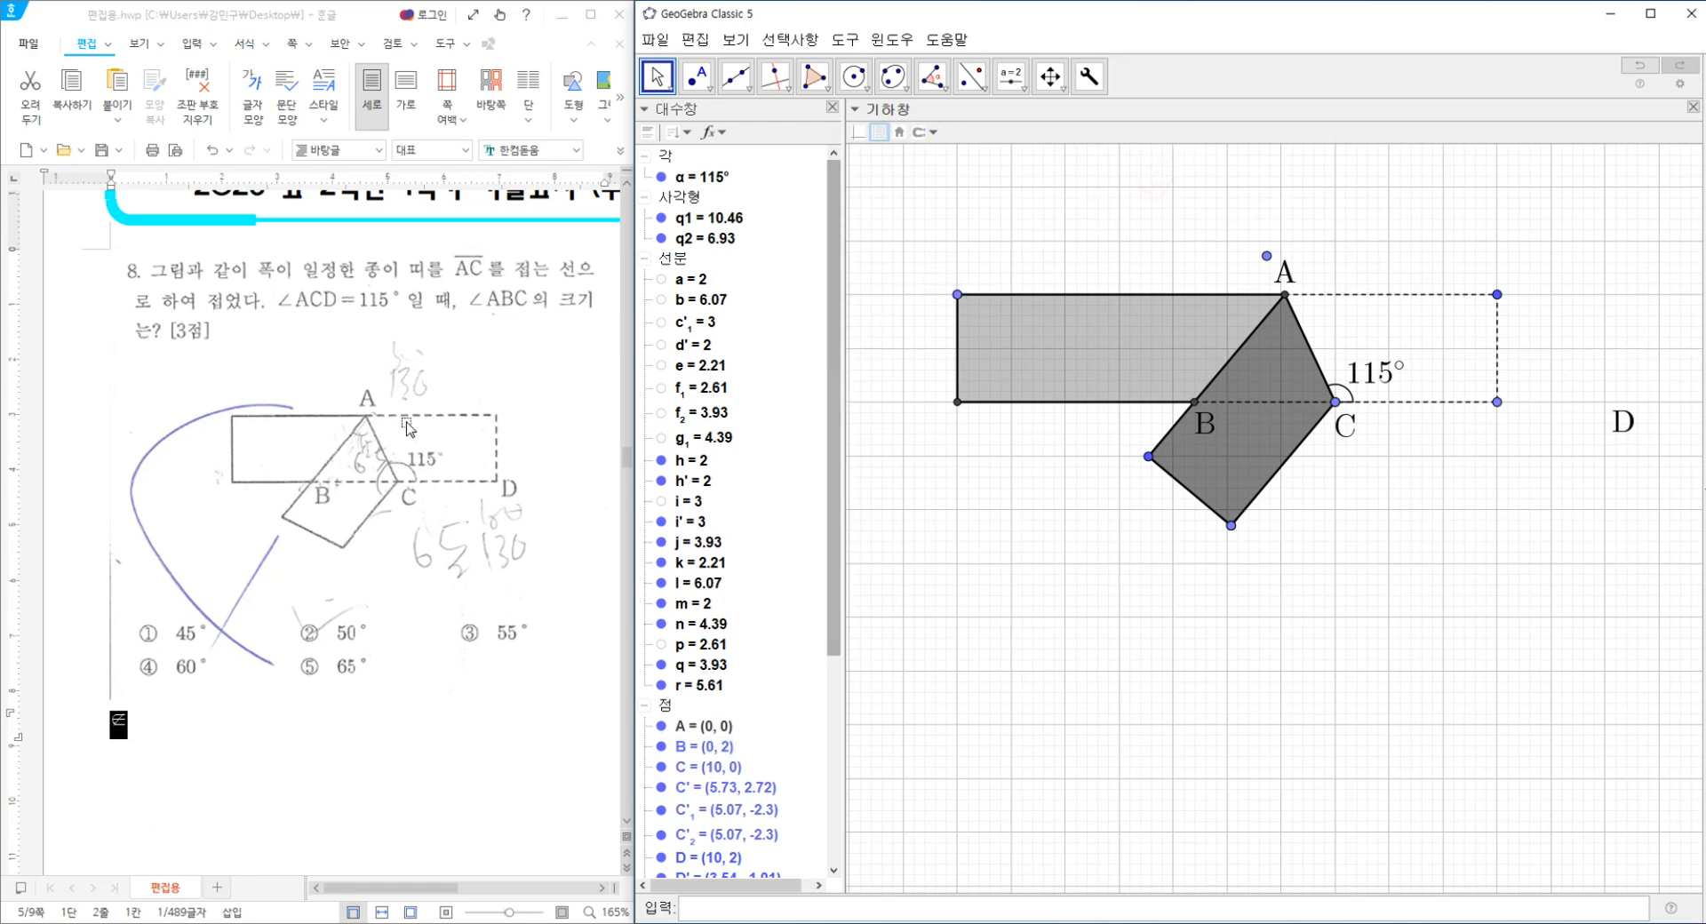
{"action": "scroll", "coordinate": [778, 561], "scroll_direction": "down", "scroll_amount": 1}
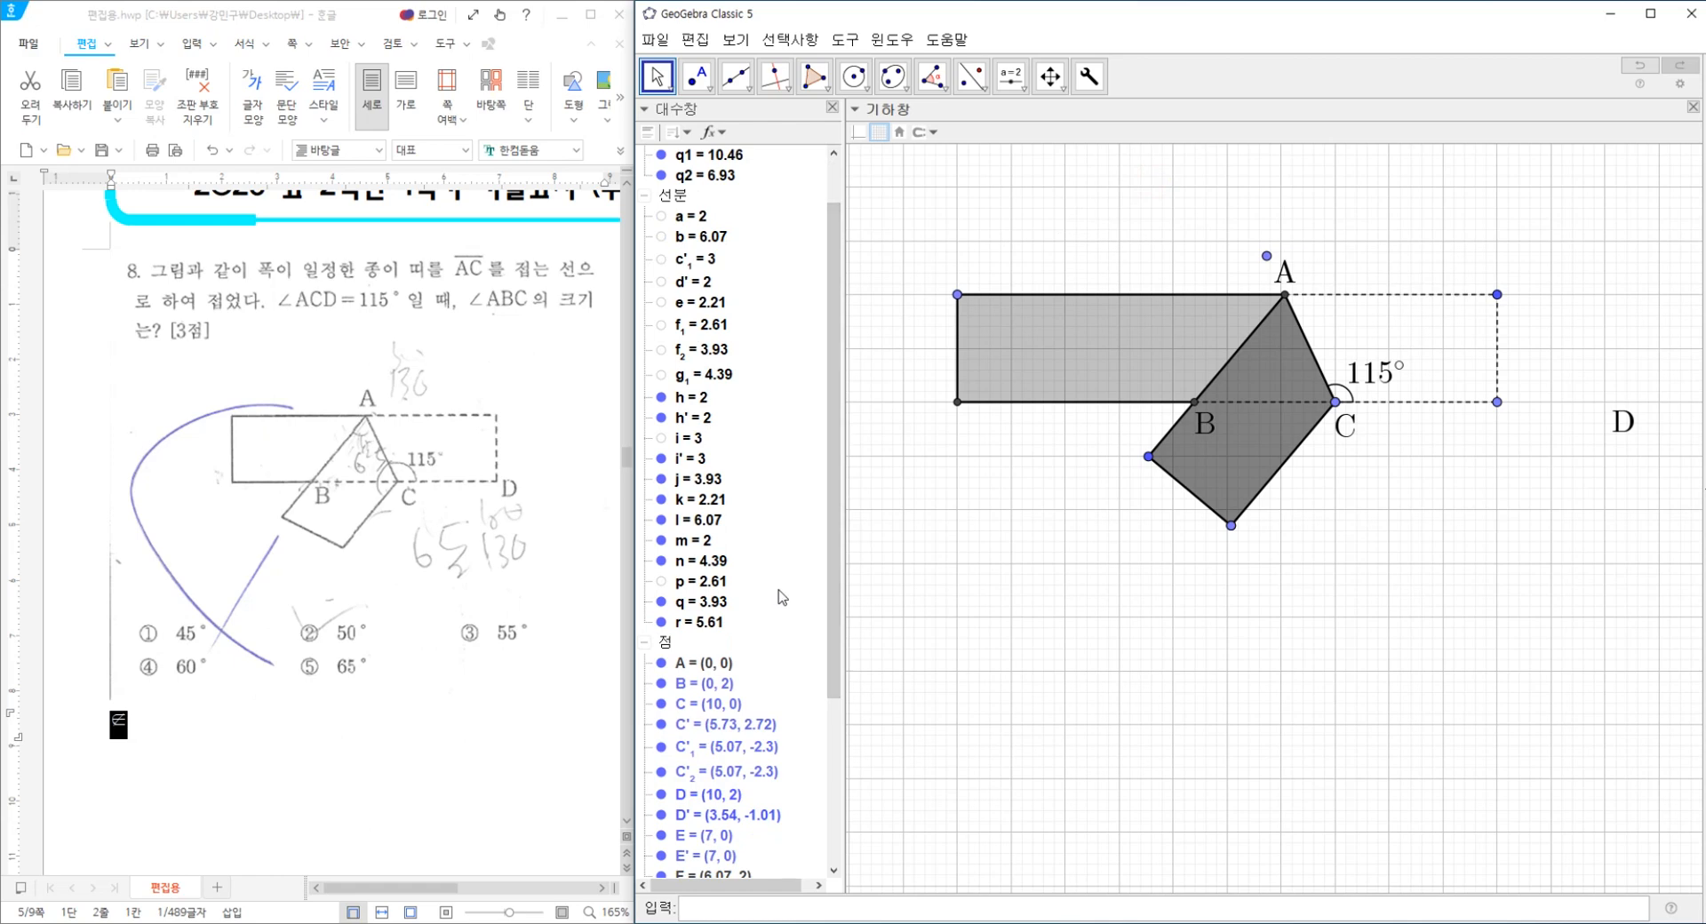
{"action": "scroll", "coordinate": [781, 597], "scroll_direction": "down", "scroll_amount": 1}
{"action": "left_click", "coordinate": [671, 583]}
{"action": "right_click", "coordinate": [671, 584]}
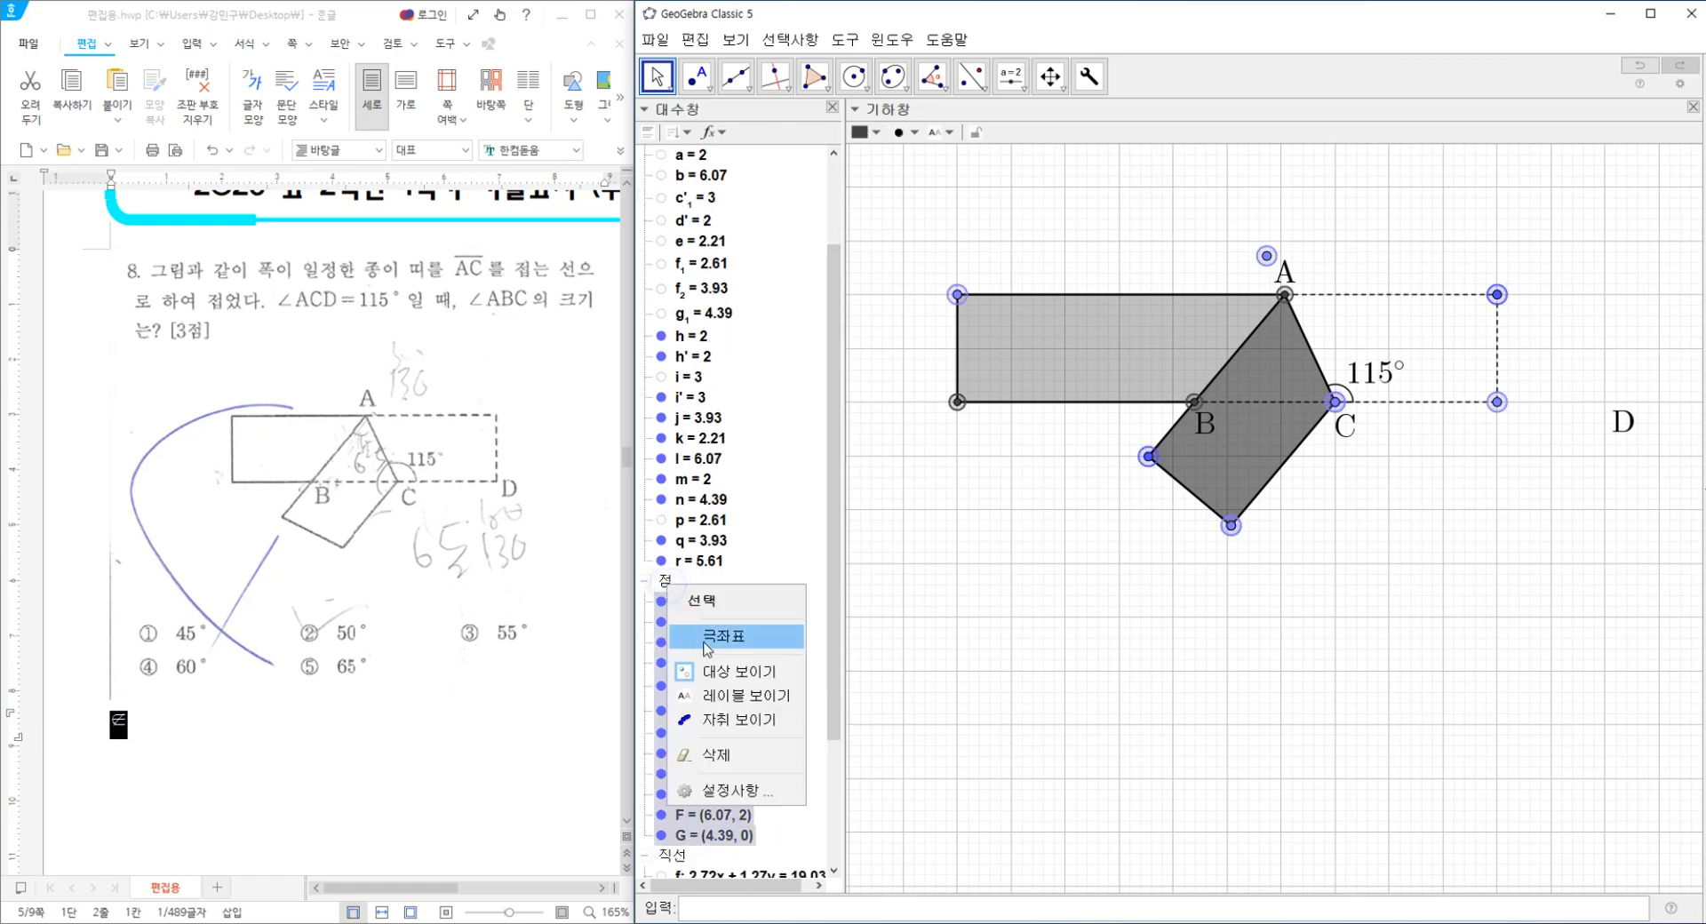
{"action": "left_click", "coordinate": [722, 672]}
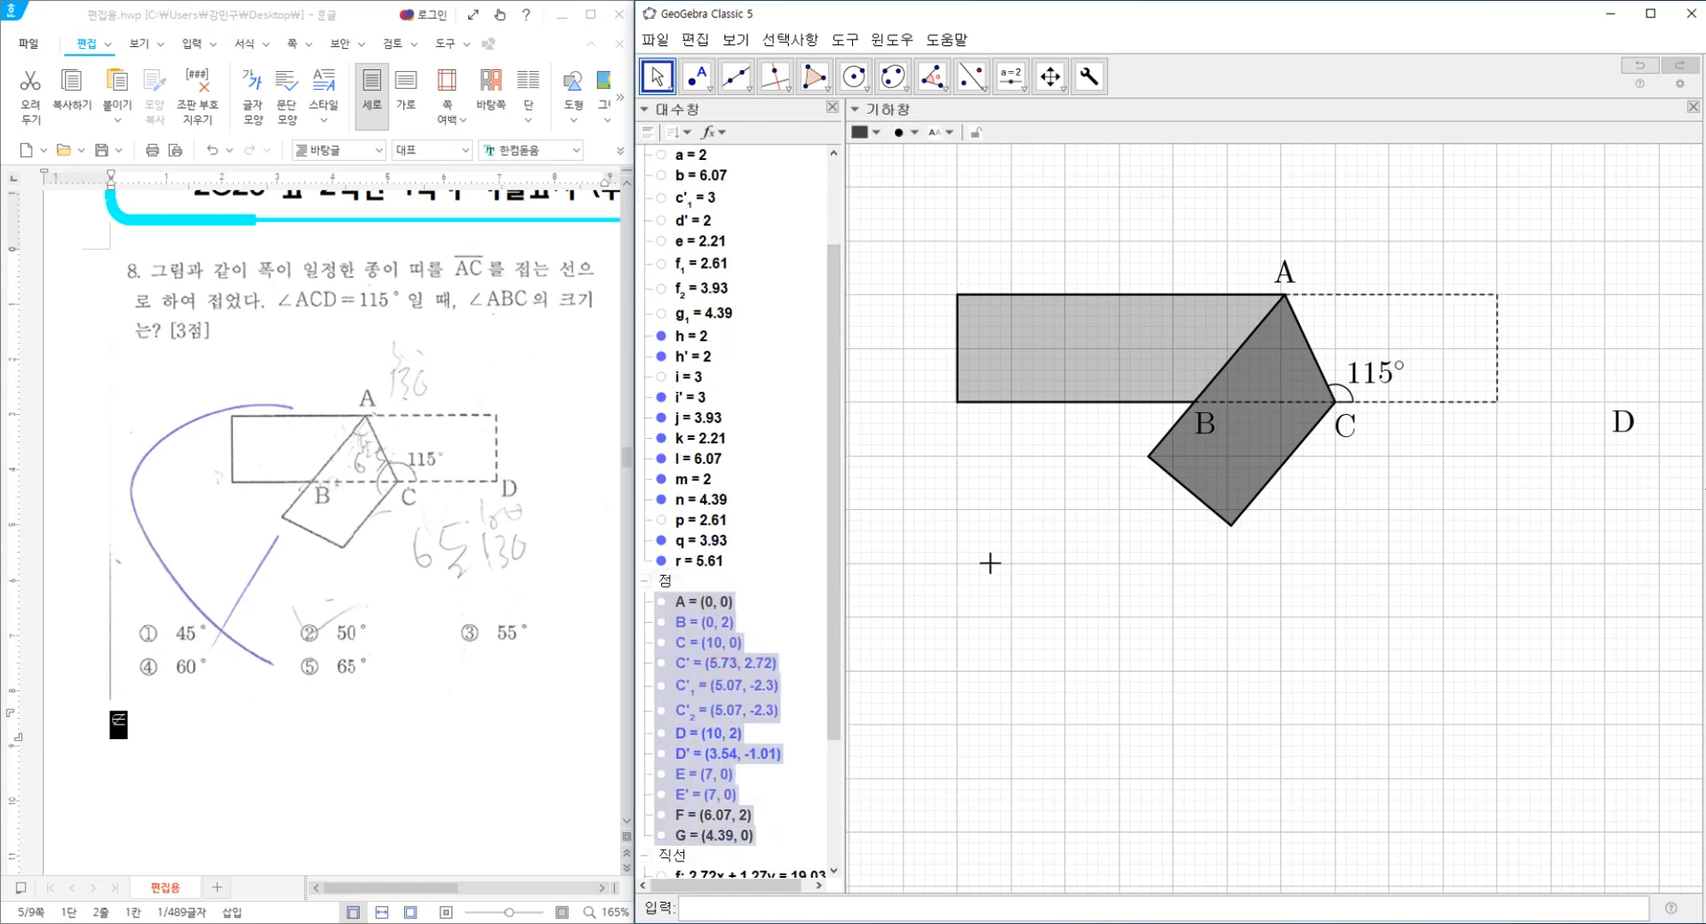
Hide the grid and move the D label next to the dashed strip's lower corner.
{"action": "left_click", "coordinate": [1040, 479]}
{"action": "right_click", "coordinate": [1039, 479]}
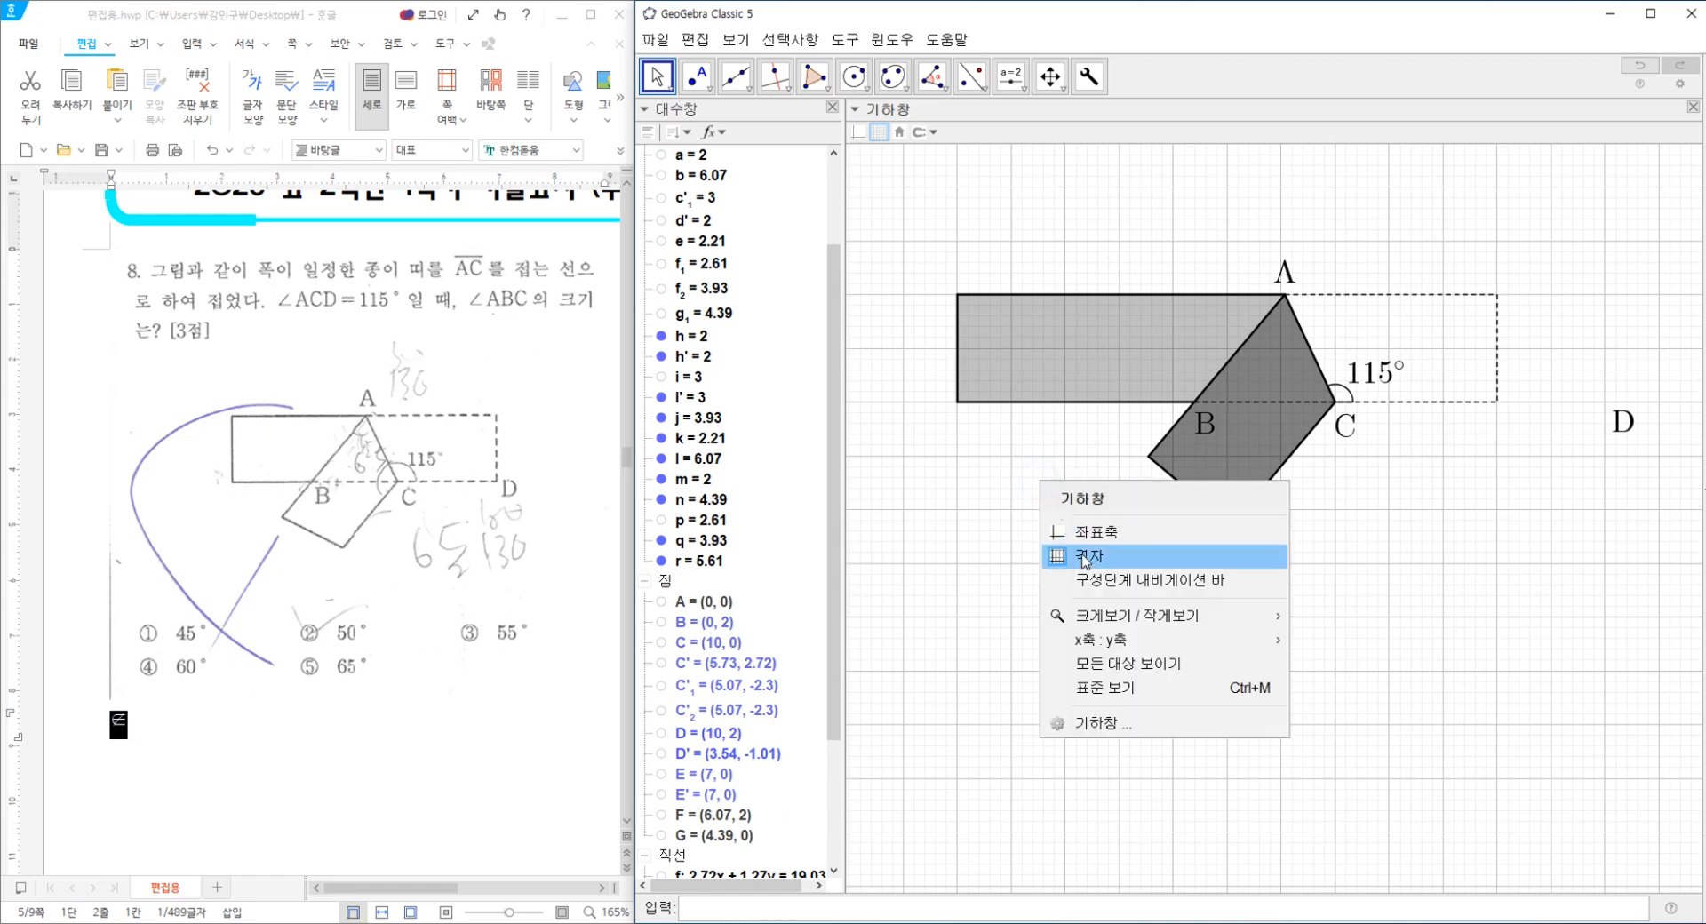
{"action": "left_click", "coordinate": [1084, 558]}
{"action": "left_click", "coordinate": [1629, 438]}
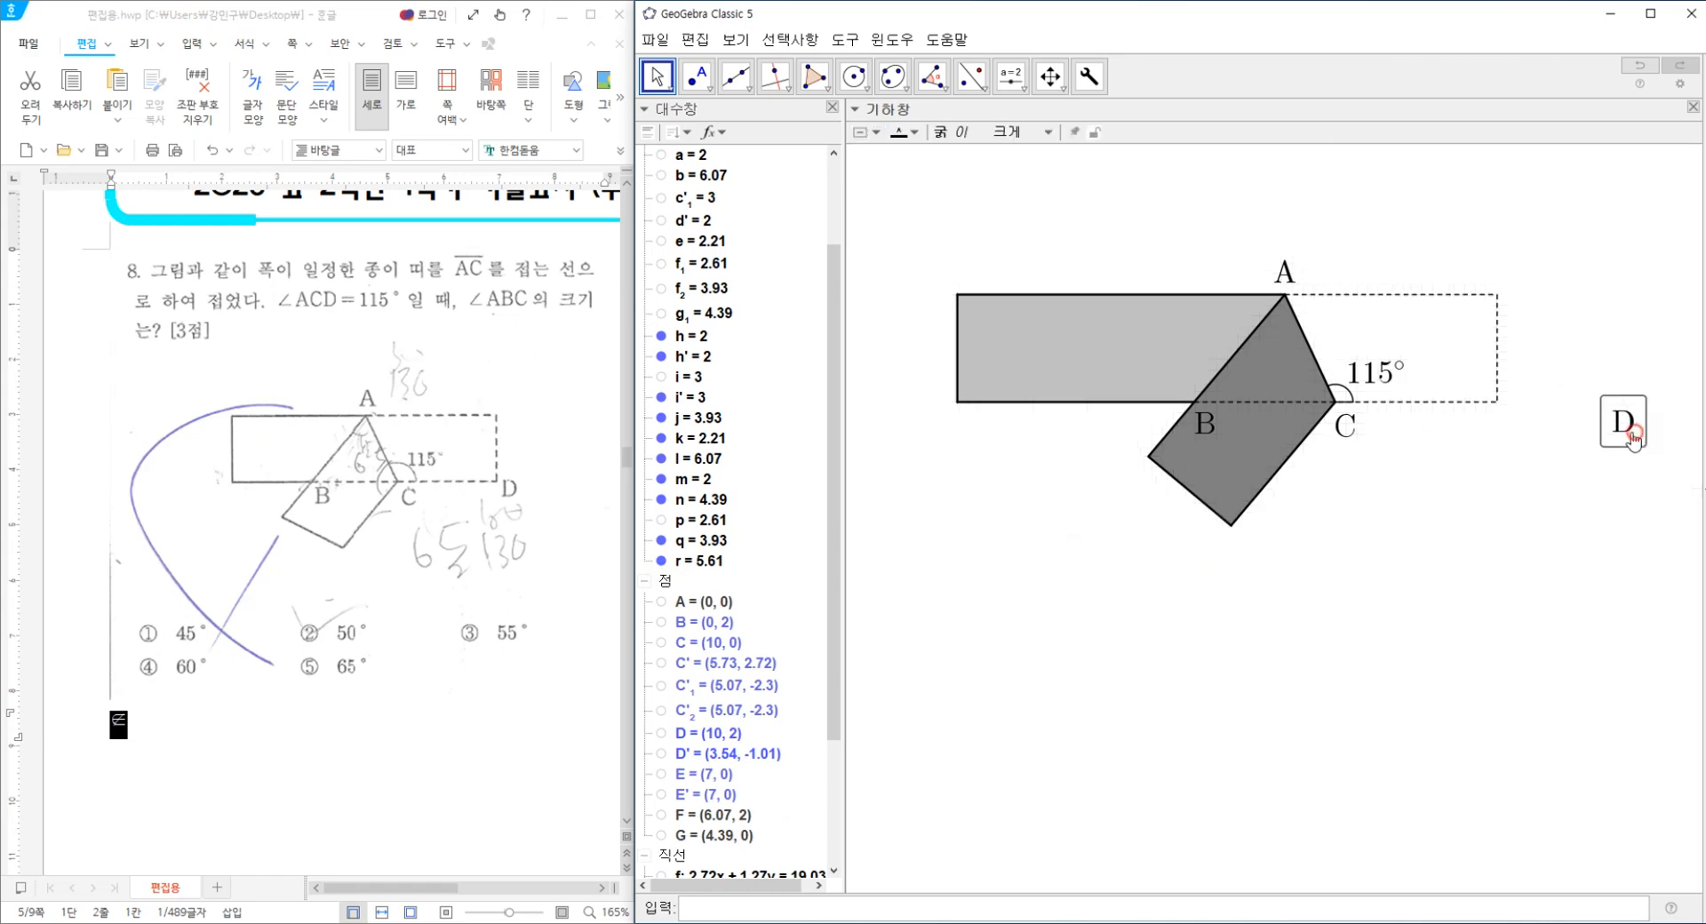
{"action": "left_click_drag", "start_coordinate": [1630, 437], "coordinate": [1525, 435]}
{"action": "left_click", "coordinate": [1492, 504]}
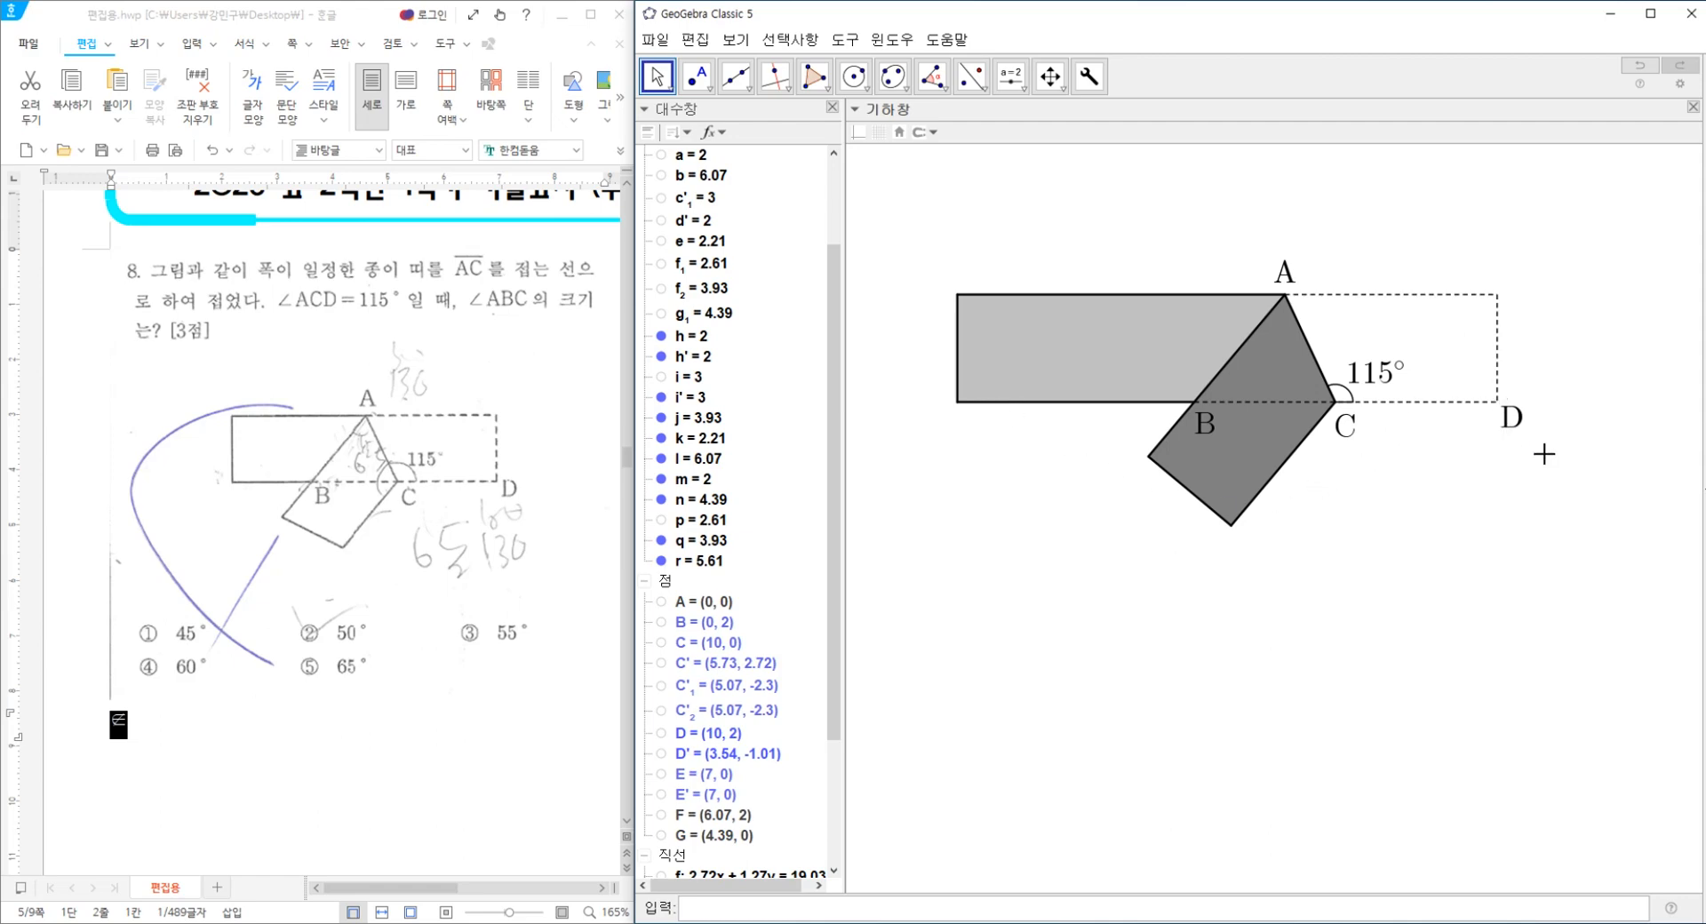
Capture the finished figure as a screen snip, switch to the Hangul document, delete the ∉ symbol and paste the image below problem 8.
{"action": "key", "text": "super+shift+s"}
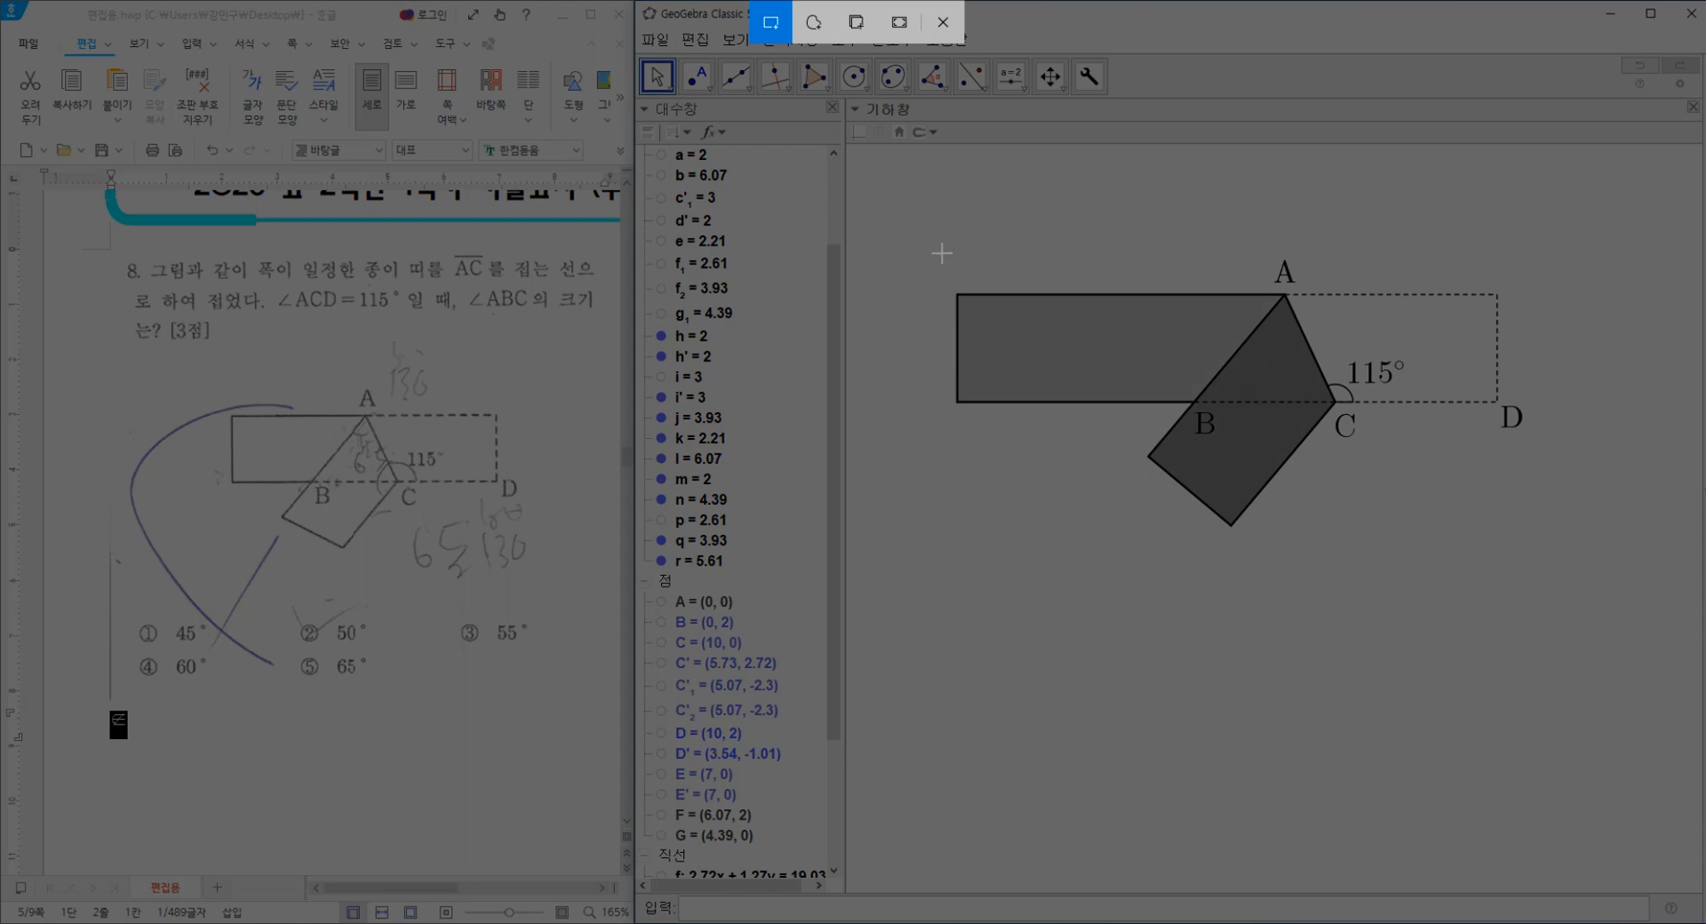
{"action": "left_click_drag", "start_coordinate": [942, 253], "coordinate": [1532, 539]}
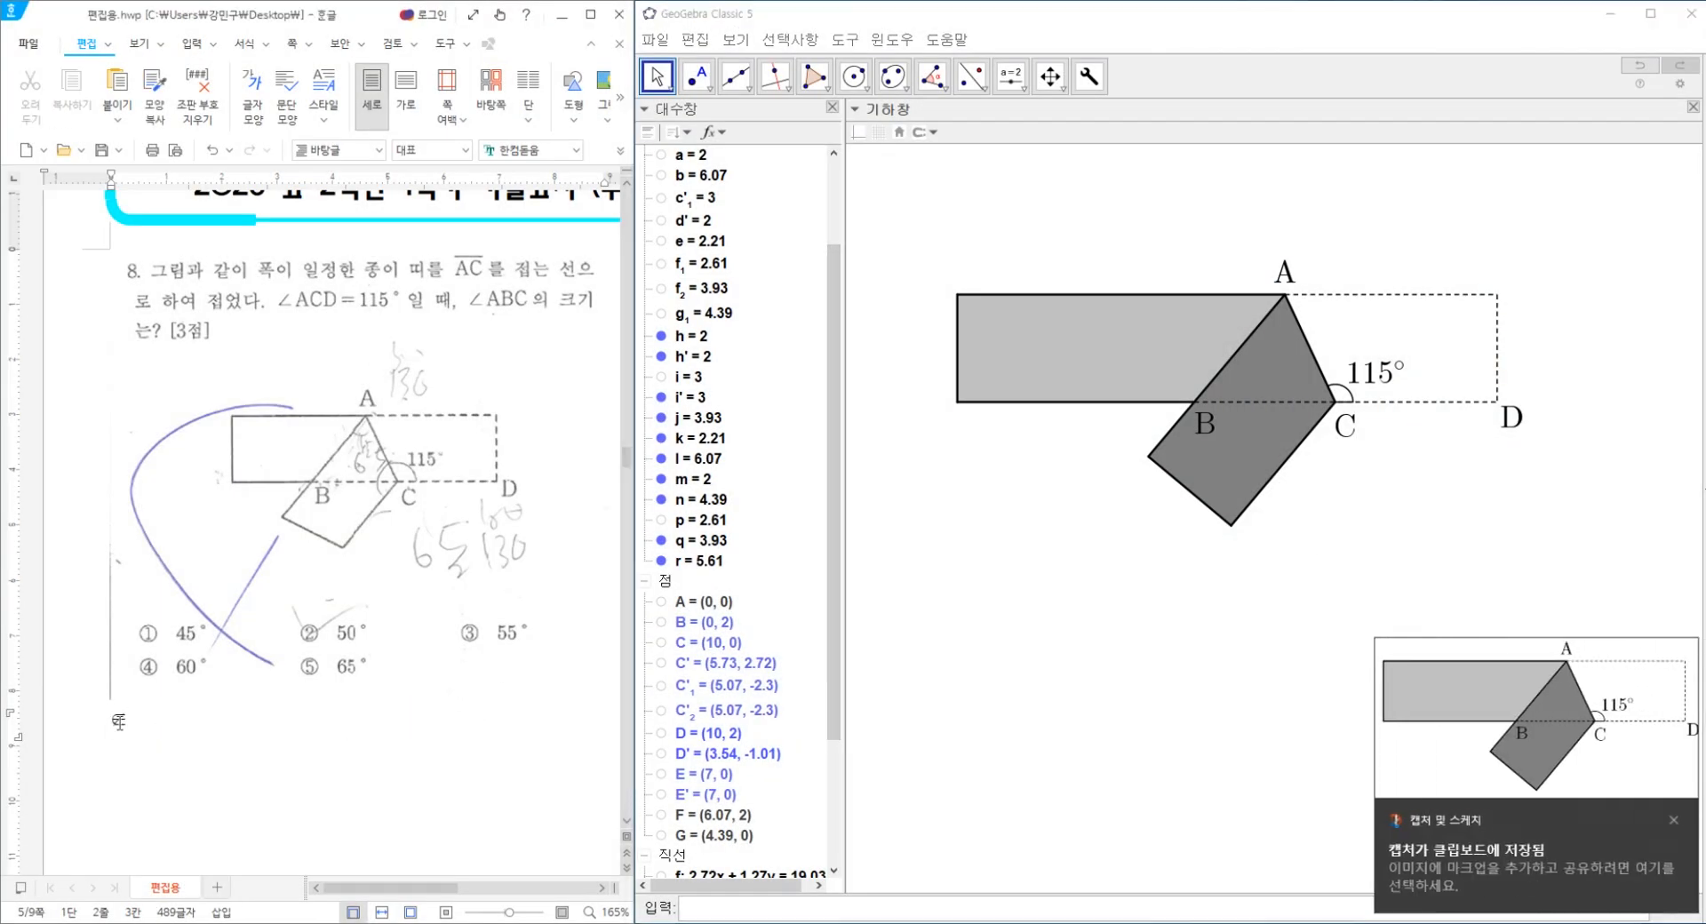
{"action": "key", "text": "BackSpace"}
{"action": "key", "text": "BackSpace"}
{"action": "key", "text": "ctrl+v"}
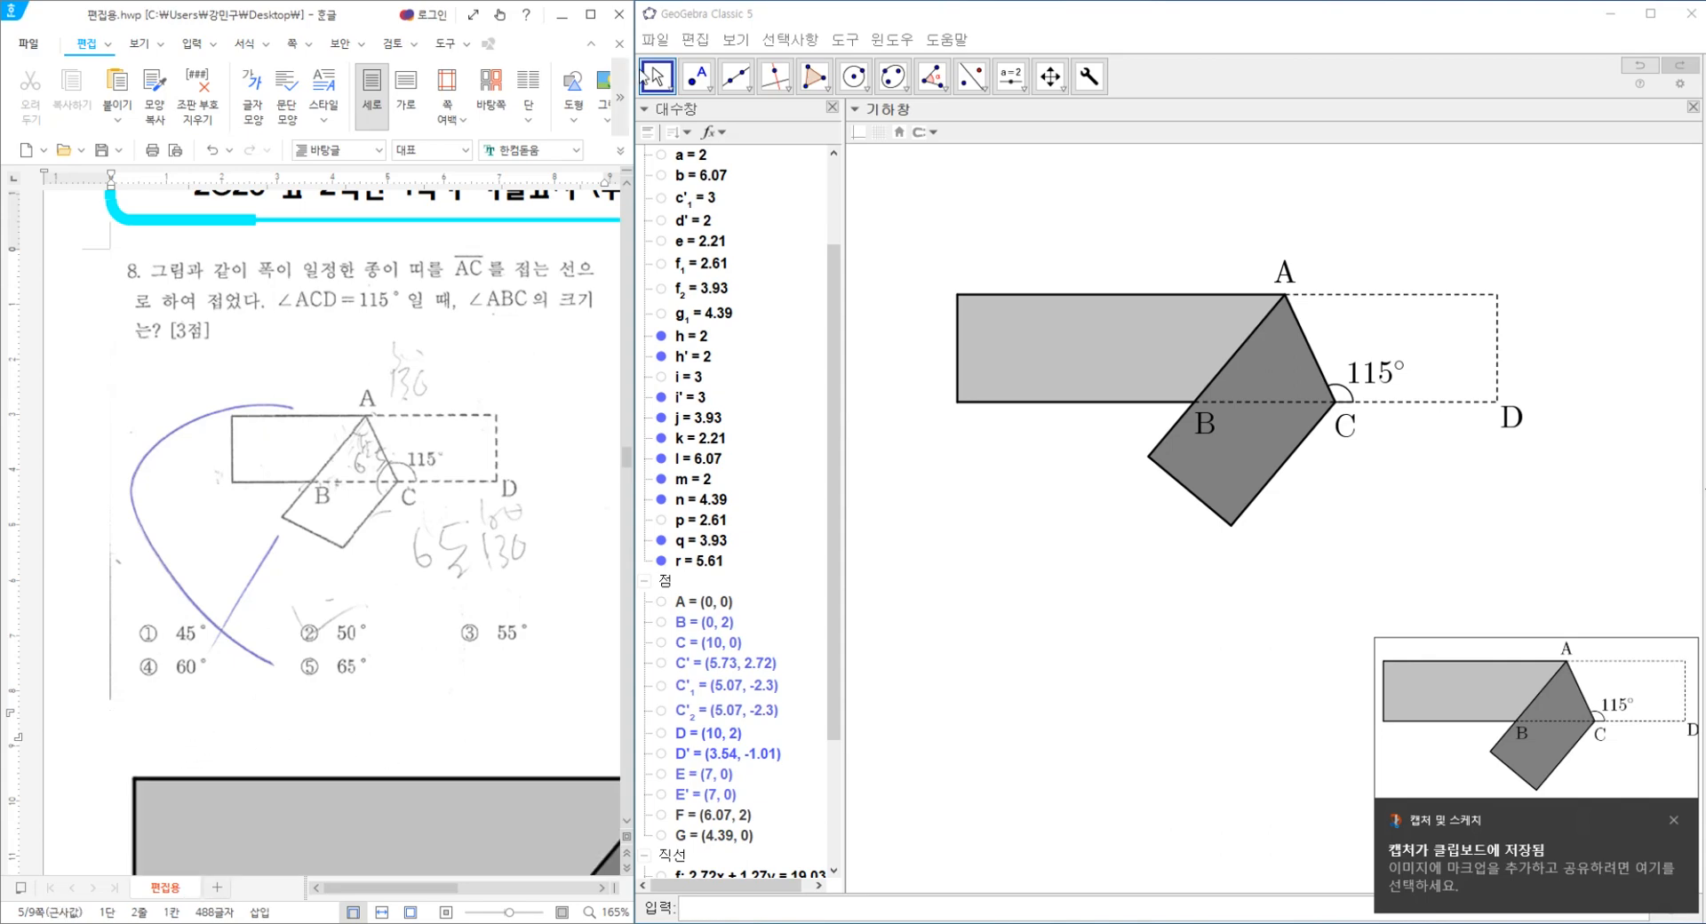
Maximize the Hangul document window and set the pasted figure image to be treated as a character (글자처럼 취급).
{"action": "left_click", "coordinate": [591, 15]}
{"action": "scroll", "coordinate": [944, 453], "scroll_direction": "down", "scroll_amount": 3}
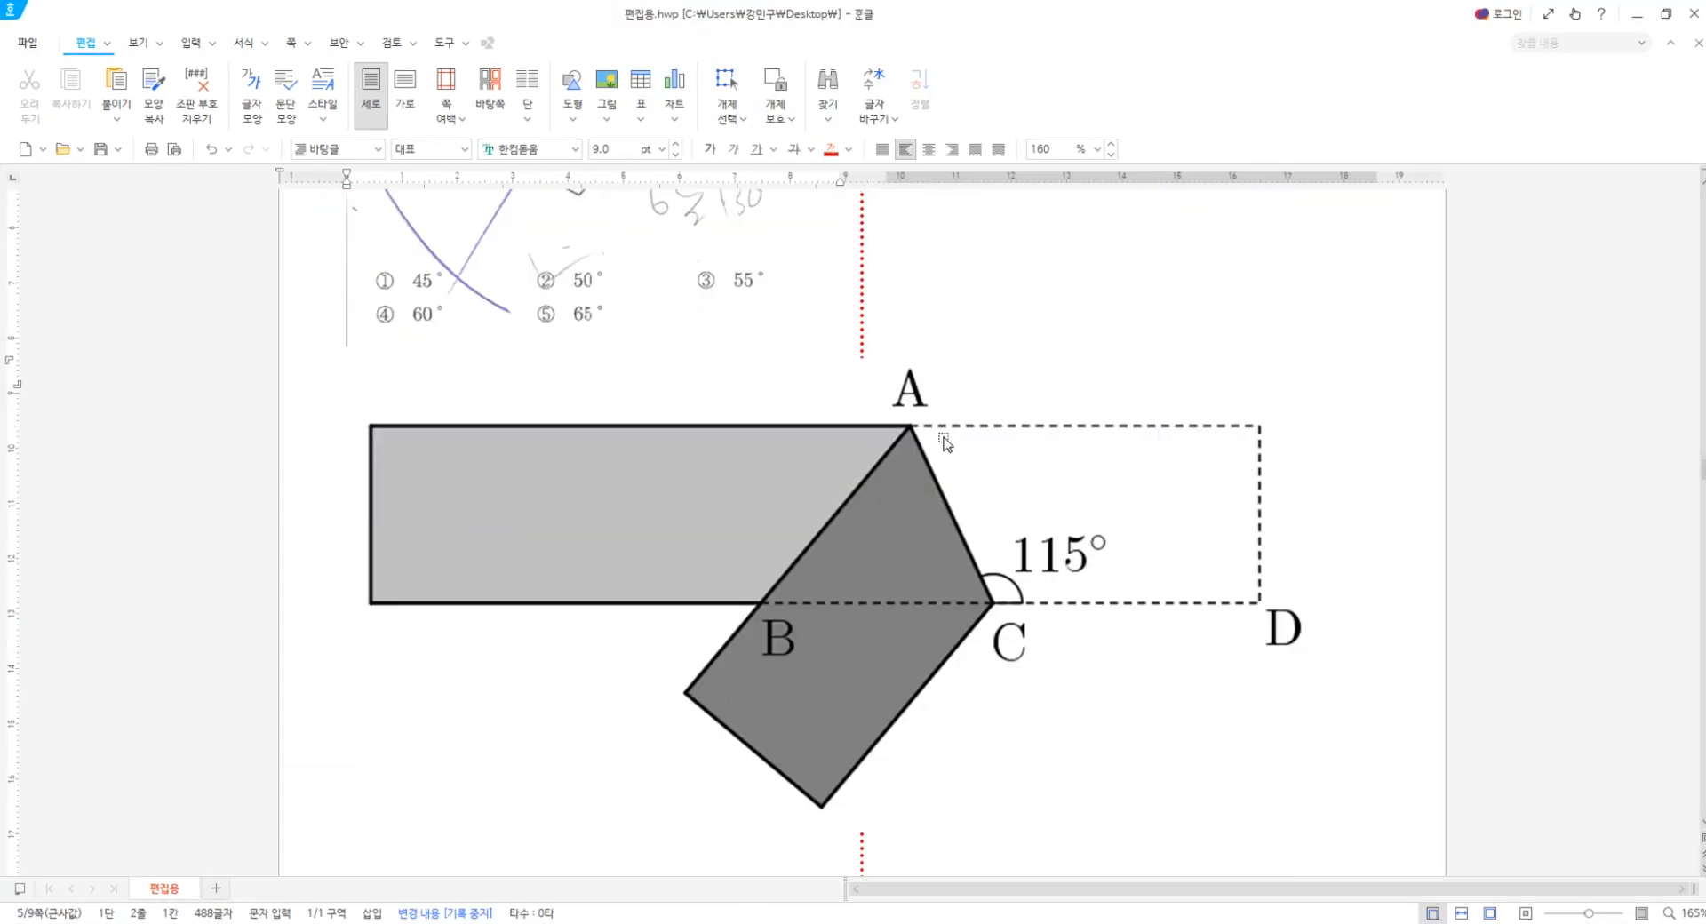
{"action": "left_click", "coordinate": [944, 458]}
{"action": "double_click", "coordinate": [943, 457]}
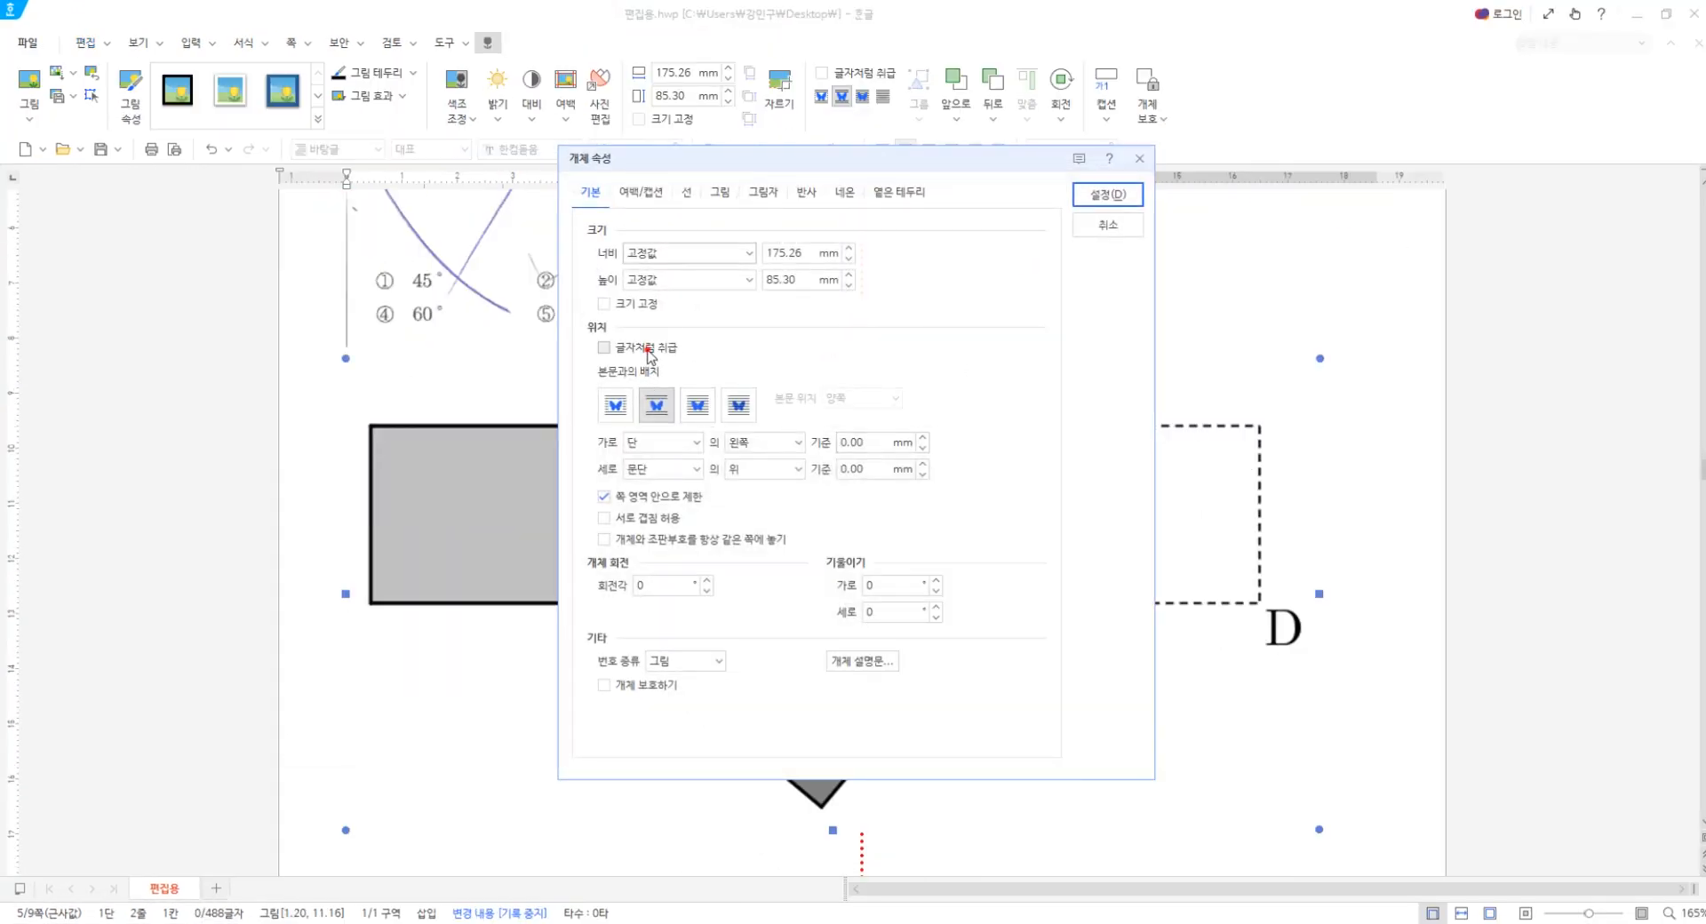
{"action": "left_click", "coordinate": [604, 347]}
{"action": "left_click", "coordinate": [1106, 194]}
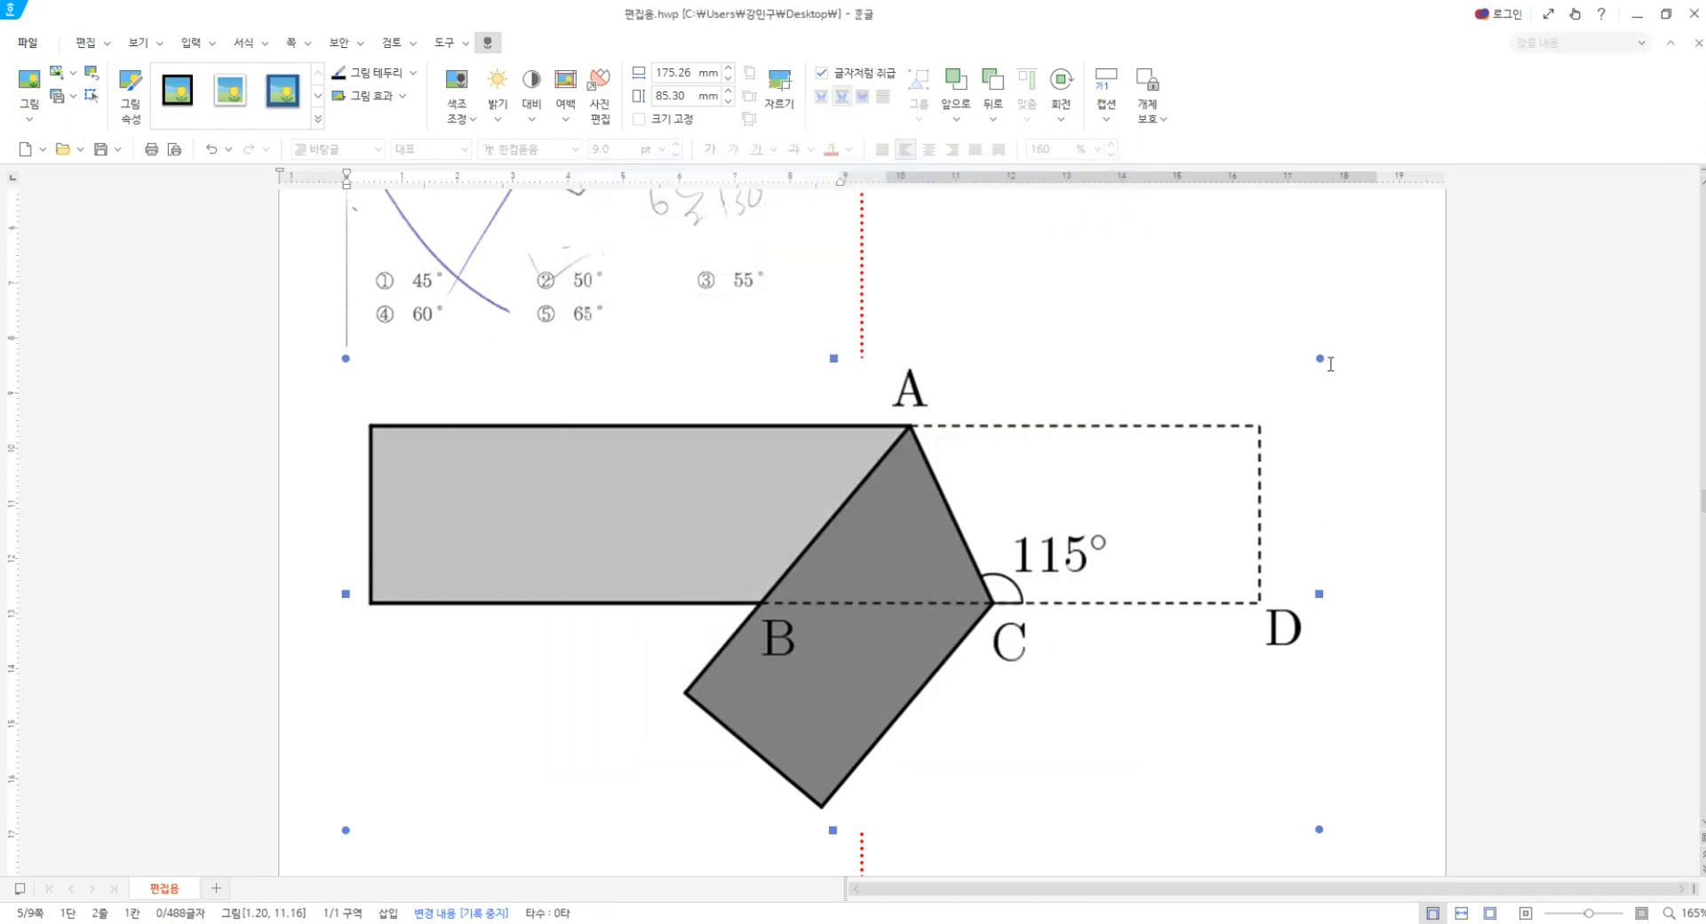
Shrink the pasted figure proportionally to roughly the size of problem 8's scanned figure, then deselect it.
{"action": "left_click_drag", "start_coordinate": [1323, 360], "coordinate": [722, 661]}
{"action": "scroll", "coordinate": [722, 661], "scroll_direction": "up", "scroll_amount": 3}
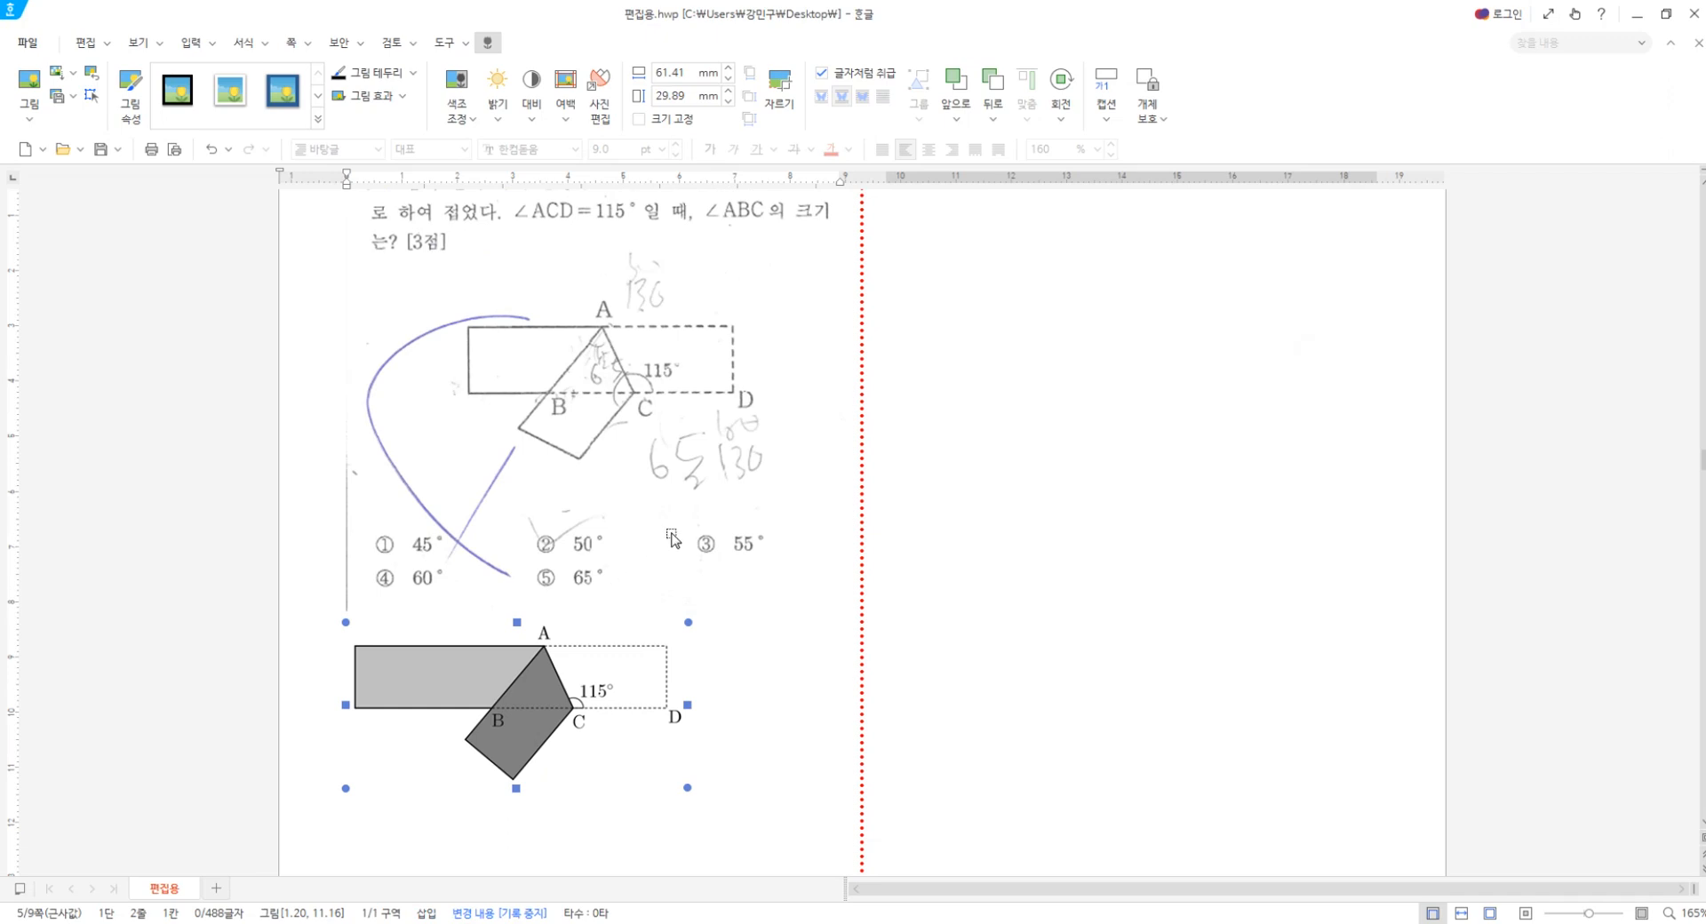
{"action": "scroll", "coordinate": [693, 533], "scroll_direction": "up", "scroll_amount": 1}
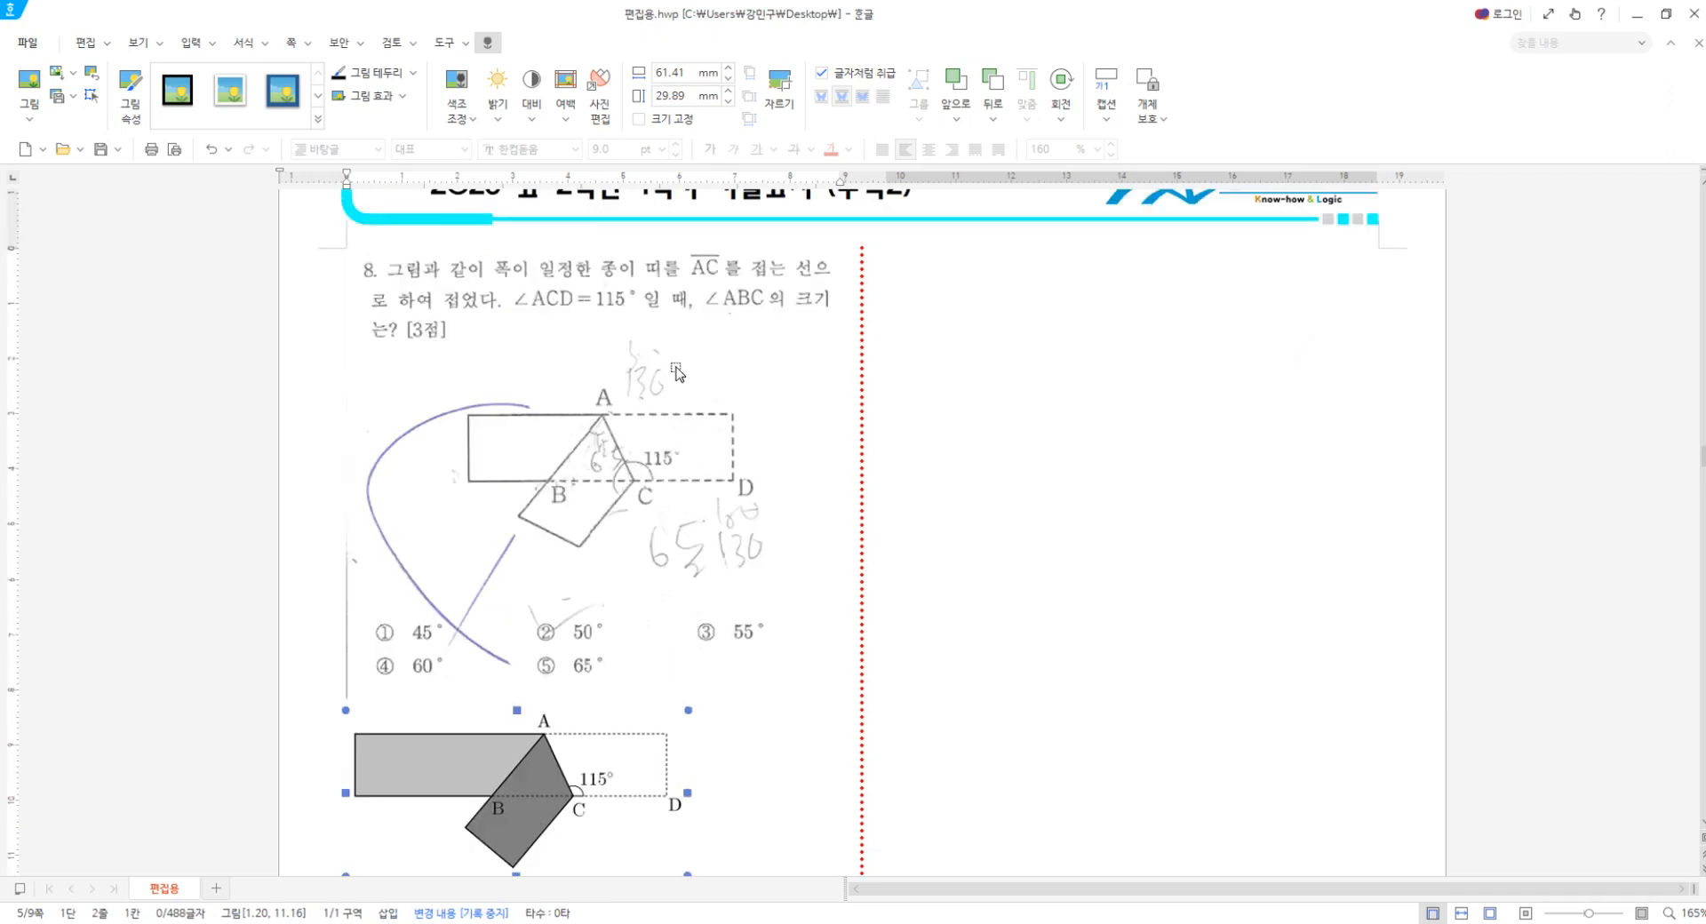
{"action": "scroll", "coordinate": [678, 373], "scroll_direction": "down", "scroll_amount": 1}
{"action": "left_click_drag", "start_coordinate": [688, 627], "coordinate": [622, 677]}
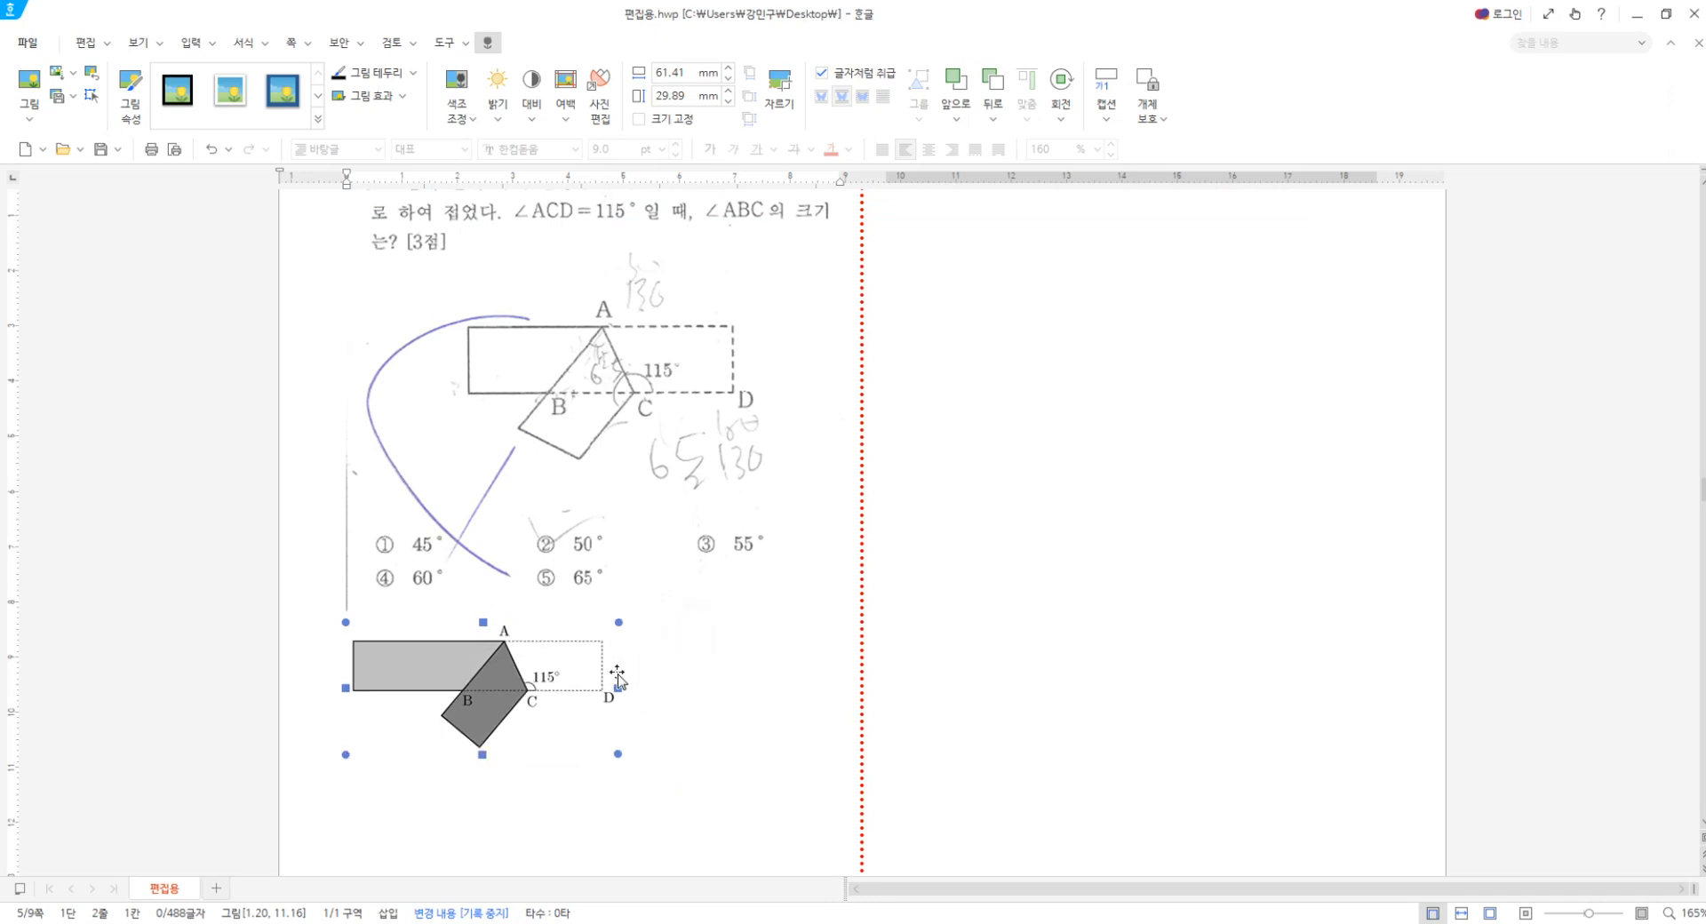
{"action": "left_click", "coordinate": [701, 673]}
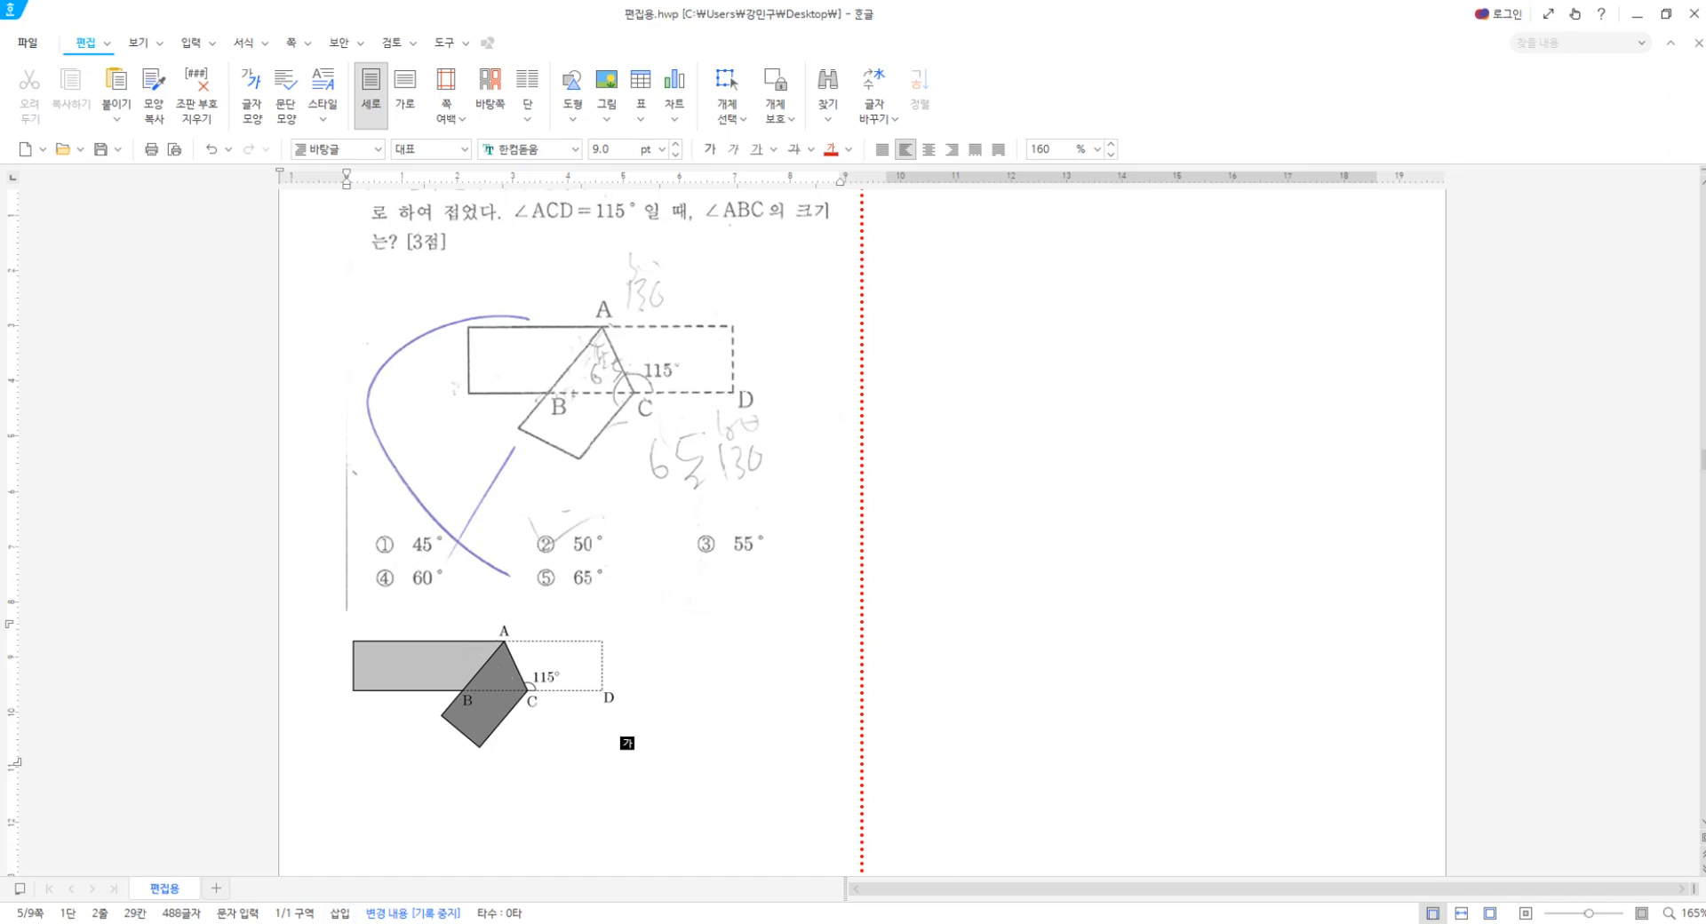
Restore the document window from full screen and dock it side by side with the GeoGebra window.
{"action": "double_click", "coordinate": [450, 22]}
{"action": "left_click_drag", "start_coordinate": [493, 14], "coordinate": [0, 274]}
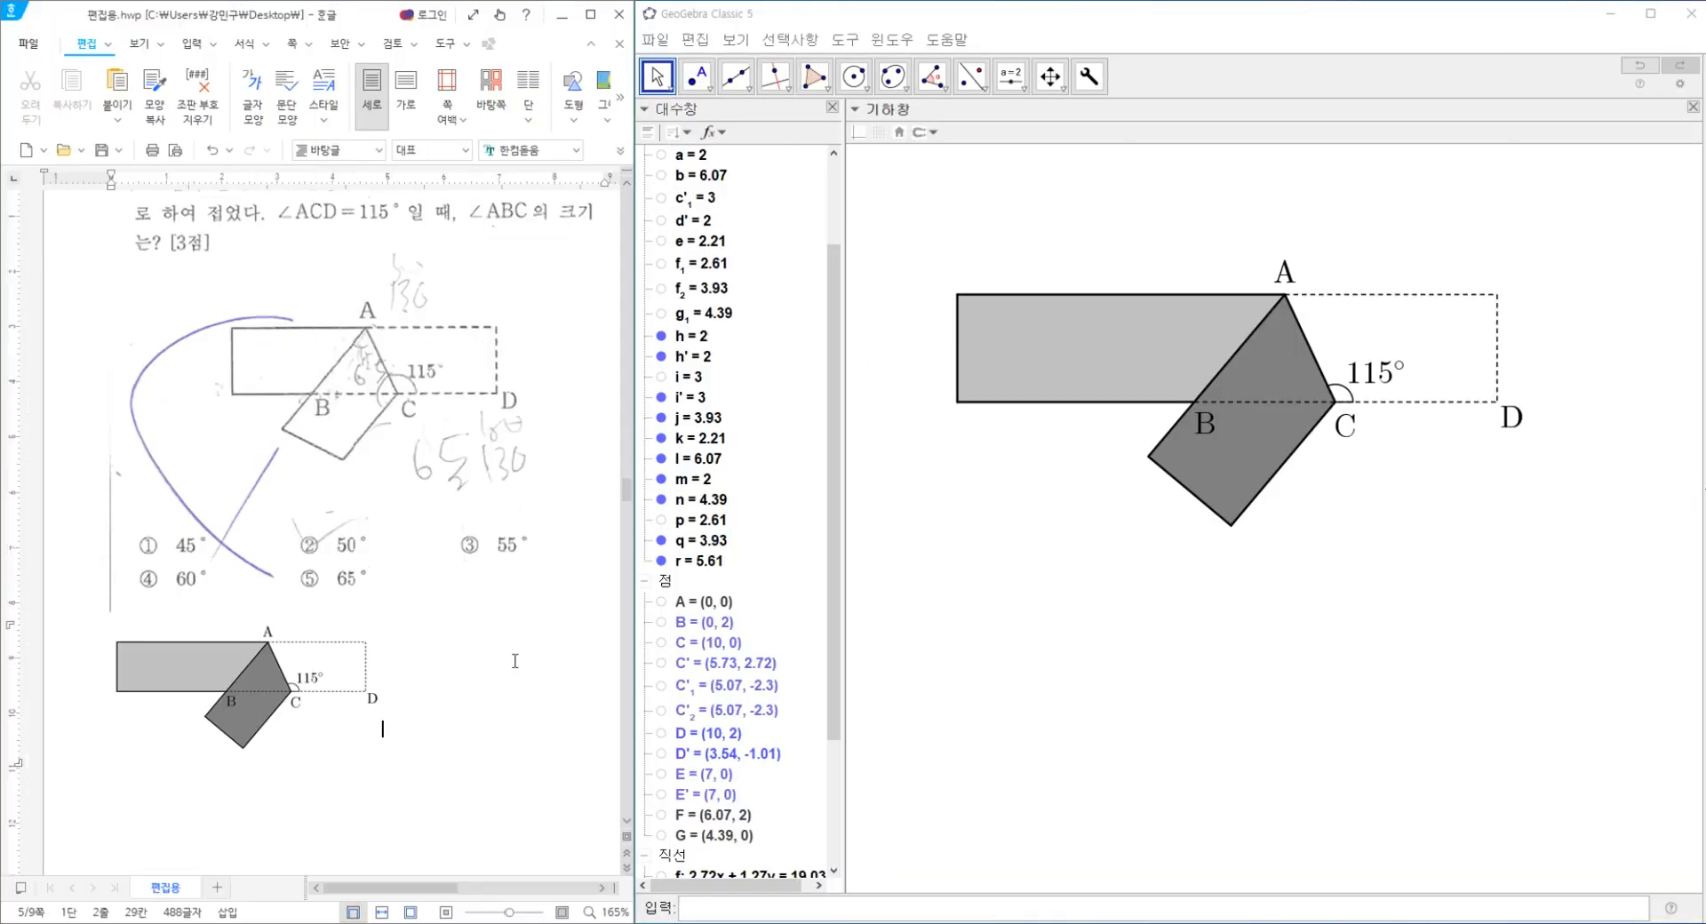
{"action": "key", "text": "Hangul"}
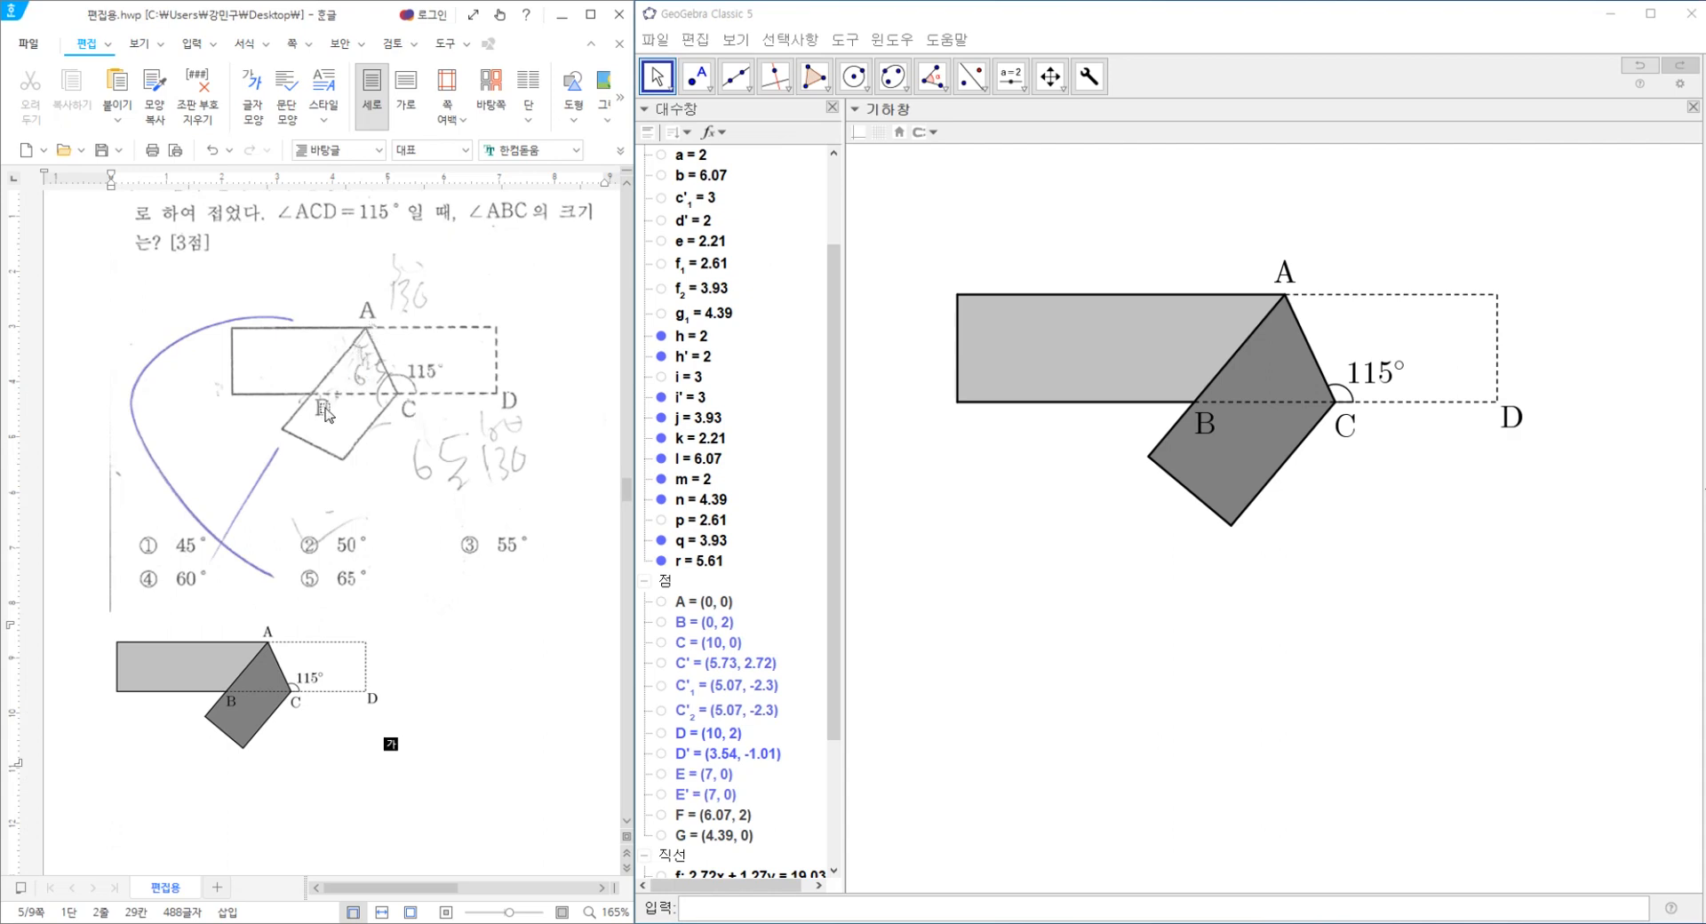